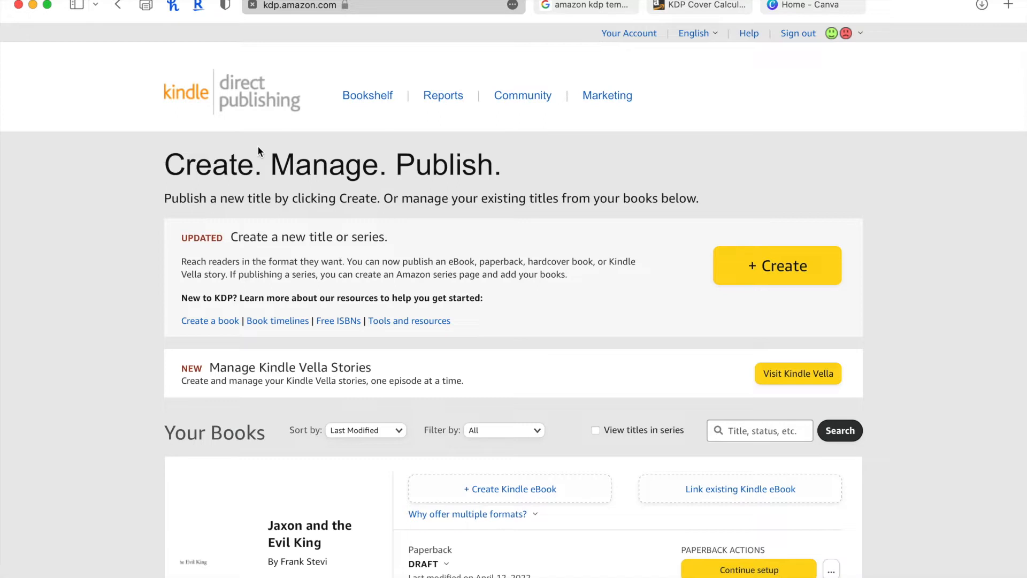
Start creating a new paperback title.
{"action": "left_click", "coordinate": [761, 275]}
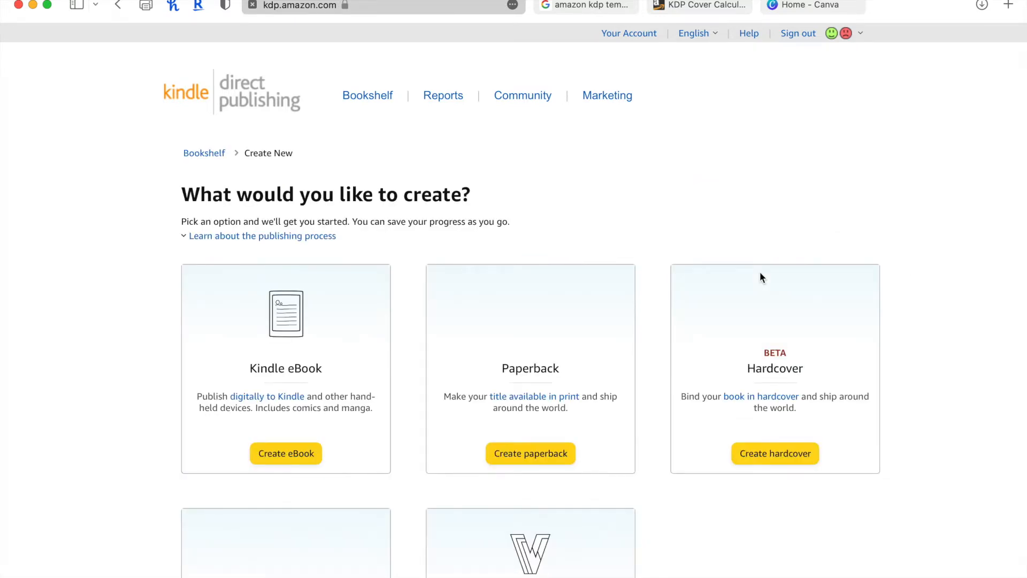
{"action": "scroll", "coordinate": [885, 203], "scroll_direction": "down", "scroll_amount": 3}
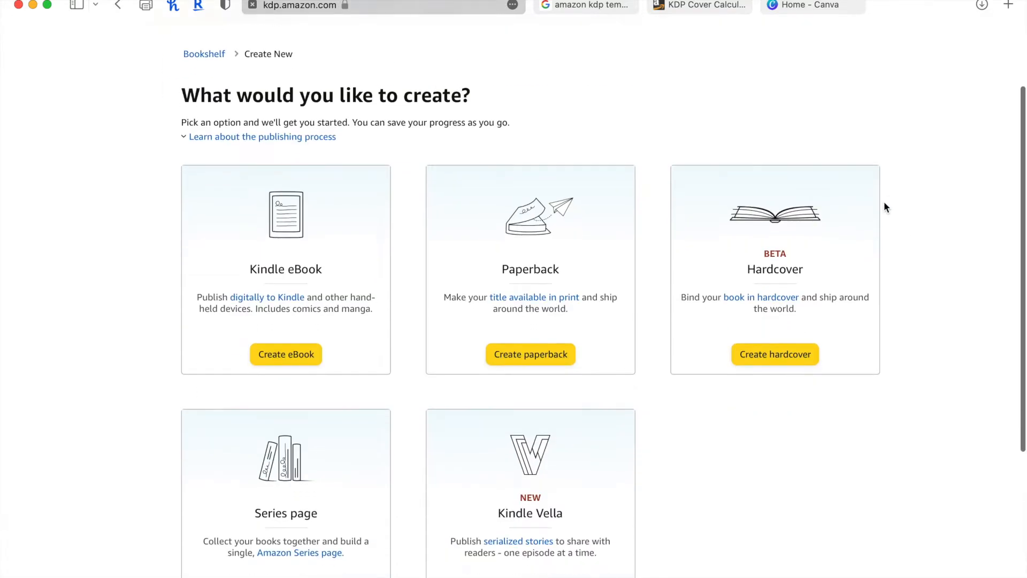
{"action": "scroll", "coordinate": [884, 201], "scroll_direction": "down", "scroll_amount": 2}
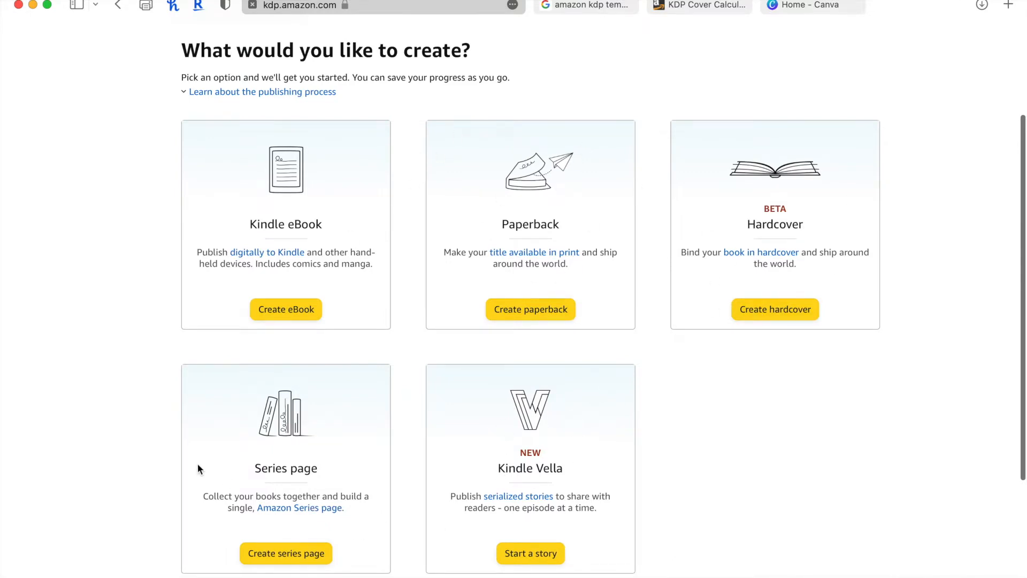
{"action": "scroll", "coordinate": [142, 378], "scroll_direction": "down", "scroll_amount": 3}
{"action": "scroll", "coordinate": [141, 378], "scroll_direction": "up", "scroll_amount": 3}
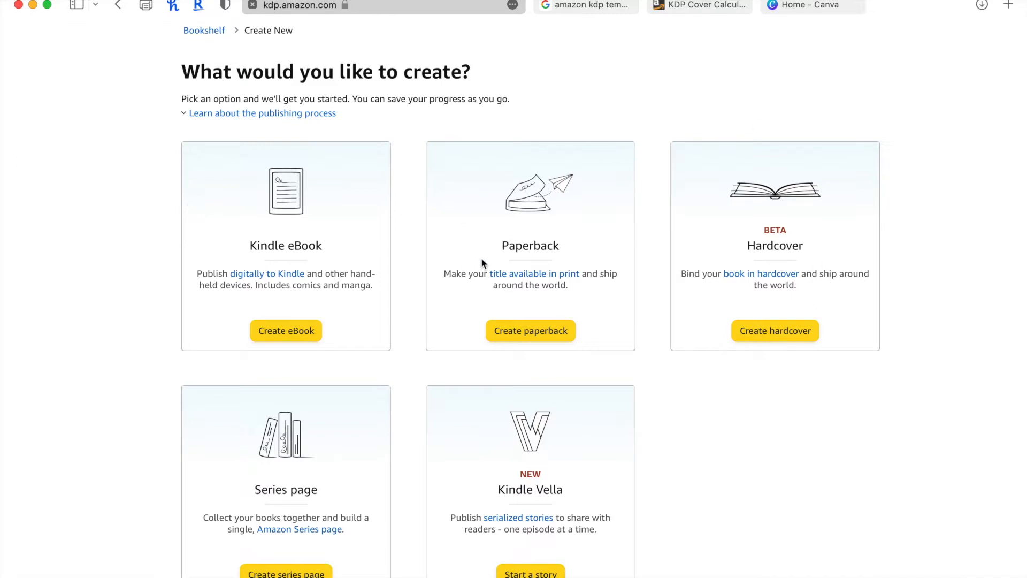
{"action": "left_click", "coordinate": [528, 341]}
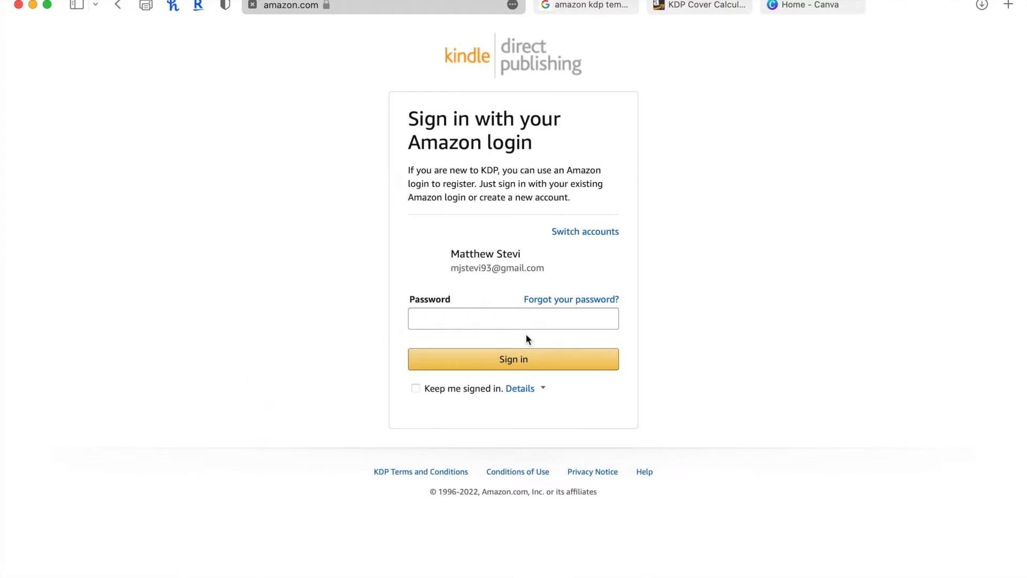
Fill in the saved account password and sign in to reach the paperback setup form.
{"action": "left_click", "coordinate": [526, 337]}
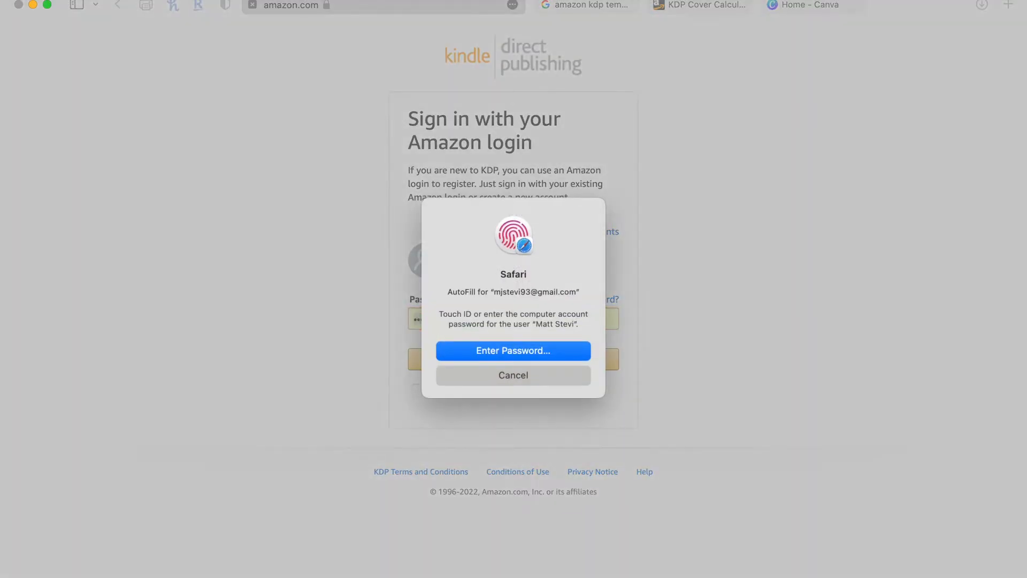
{"action": "key", "text": "Return"}
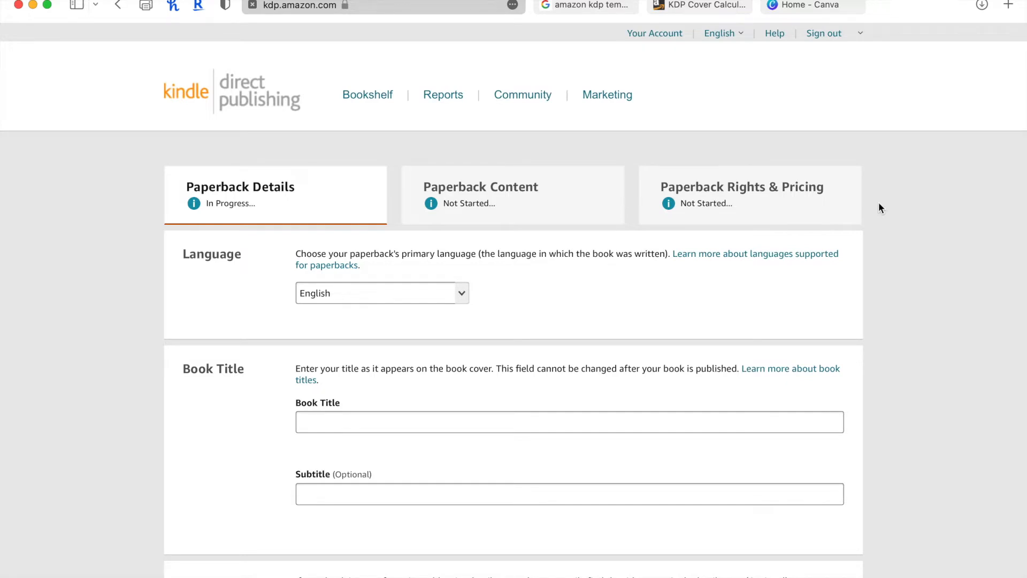
Enter "Sample Book Title" as the book title.
{"action": "scroll", "coordinate": [880, 208], "scroll_direction": "down", "scroll_amount": 3}
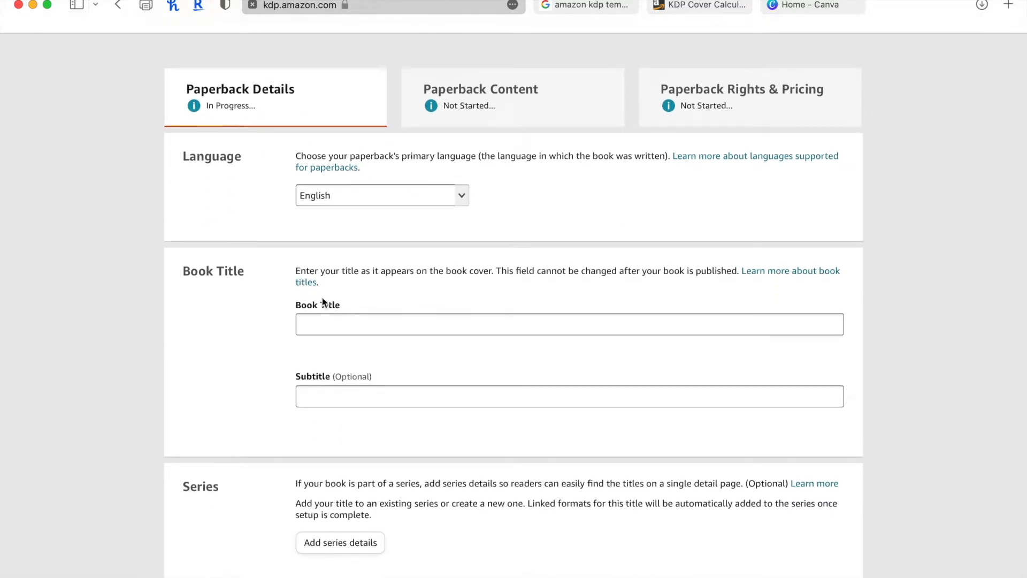
{"action": "left_click", "coordinate": [322, 320]}
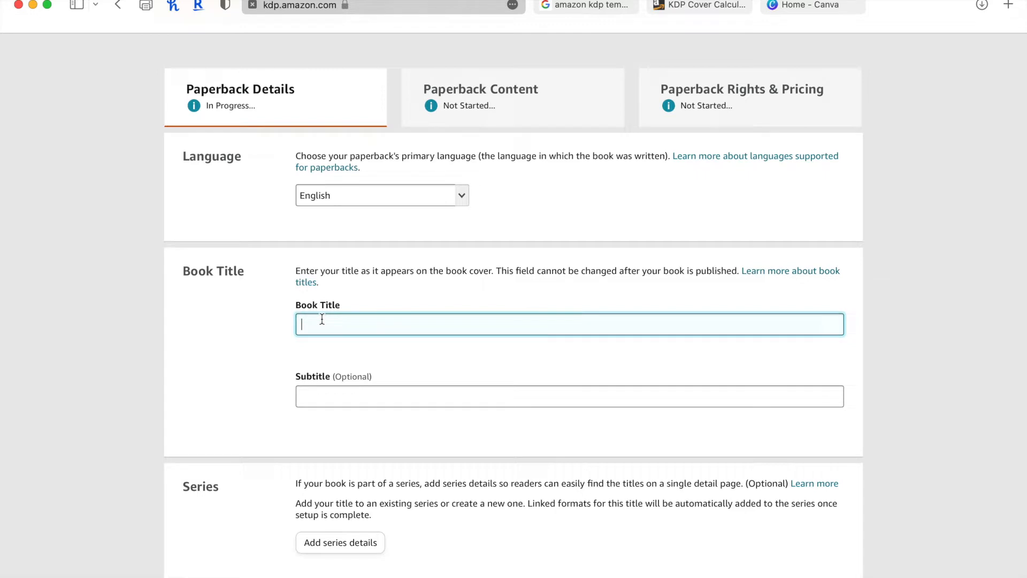
{"action": "type", "text": "Sample Book Title"}
Fill in the primary author's first and last name, leaving the subtitle, series and edition number empty.
{"action": "scroll", "coordinate": [243, 331], "scroll_direction": "down", "scroll_amount": 5}
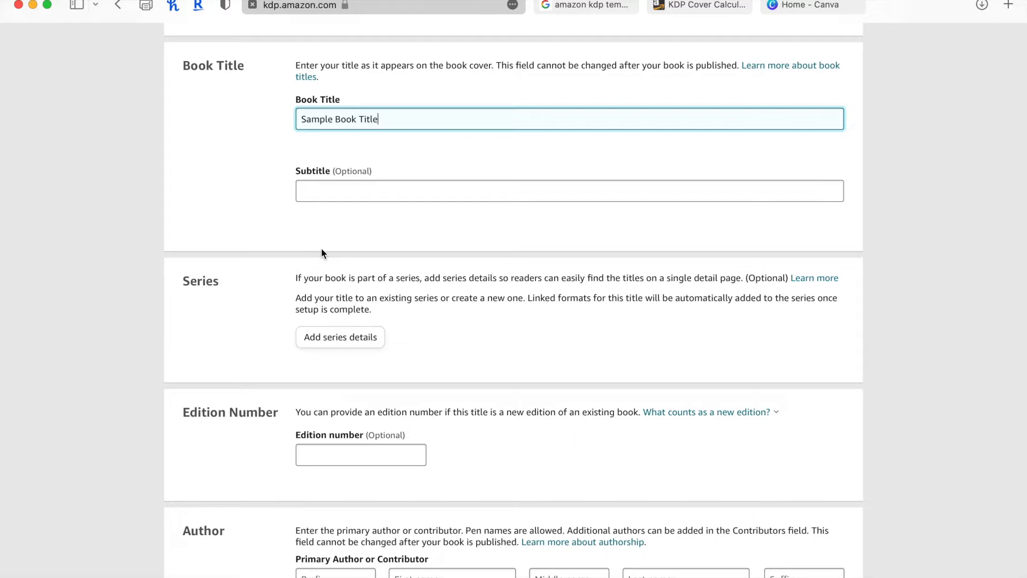
{"action": "scroll", "coordinate": [245, 262], "scroll_direction": "down", "scroll_amount": 4}
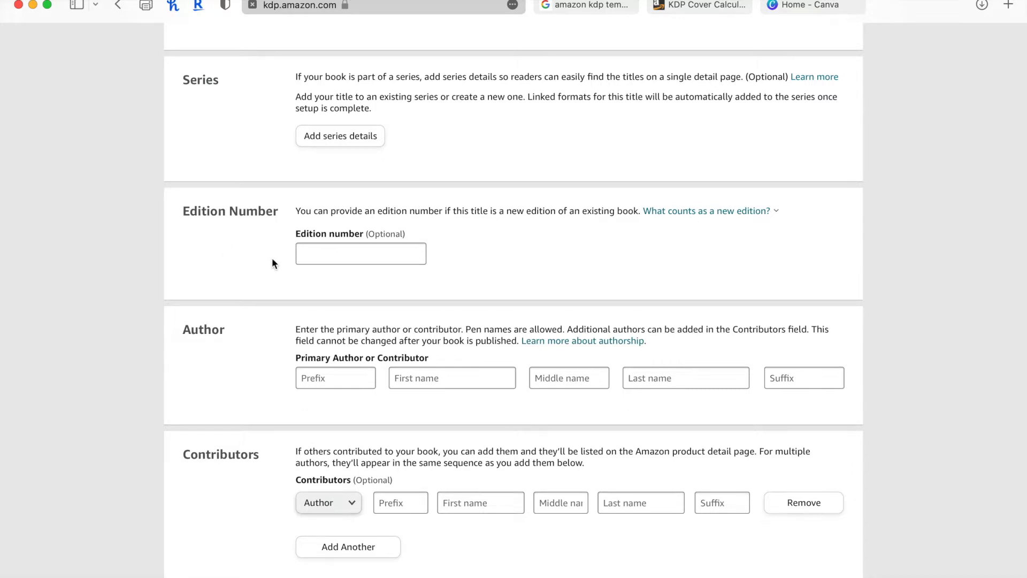
{"action": "scroll", "coordinate": [252, 254], "scroll_direction": "down", "scroll_amount": 3}
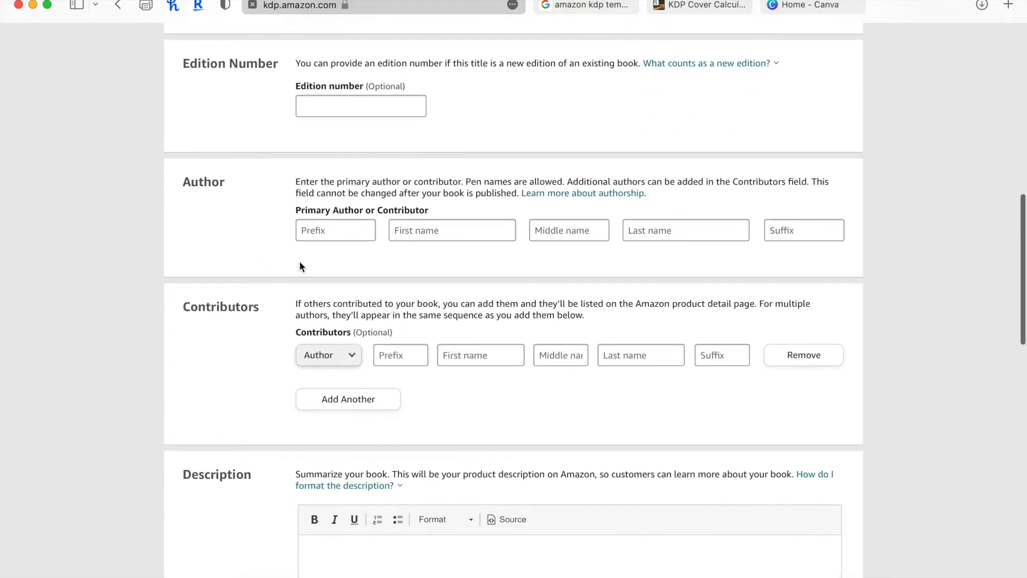
{"action": "left_click", "coordinate": [459, 230]}
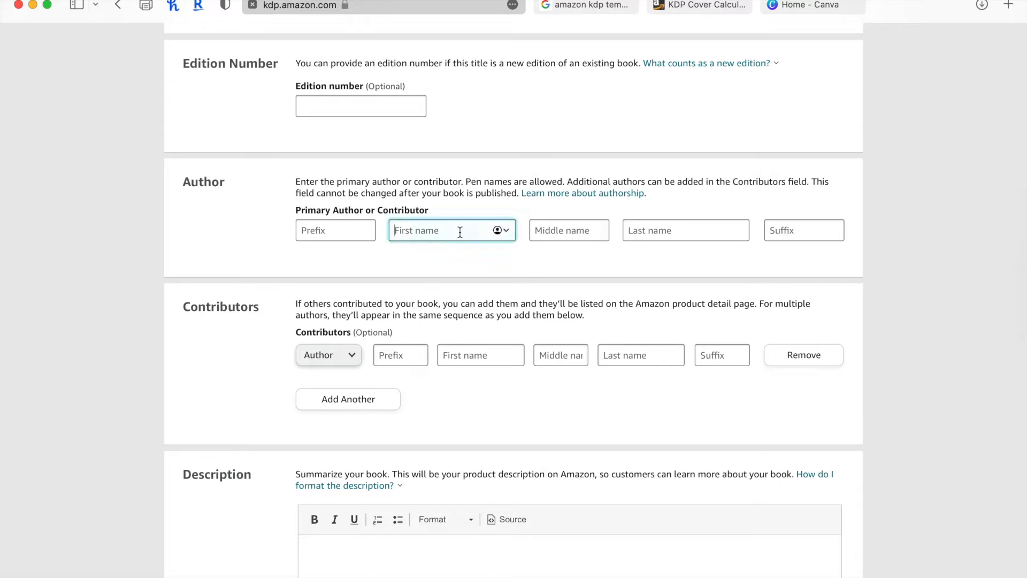
{"action": "type", "text": "Matt"}
{"action": "key", "text": "Tab"}
{"action": "key", "text": "Tab"}
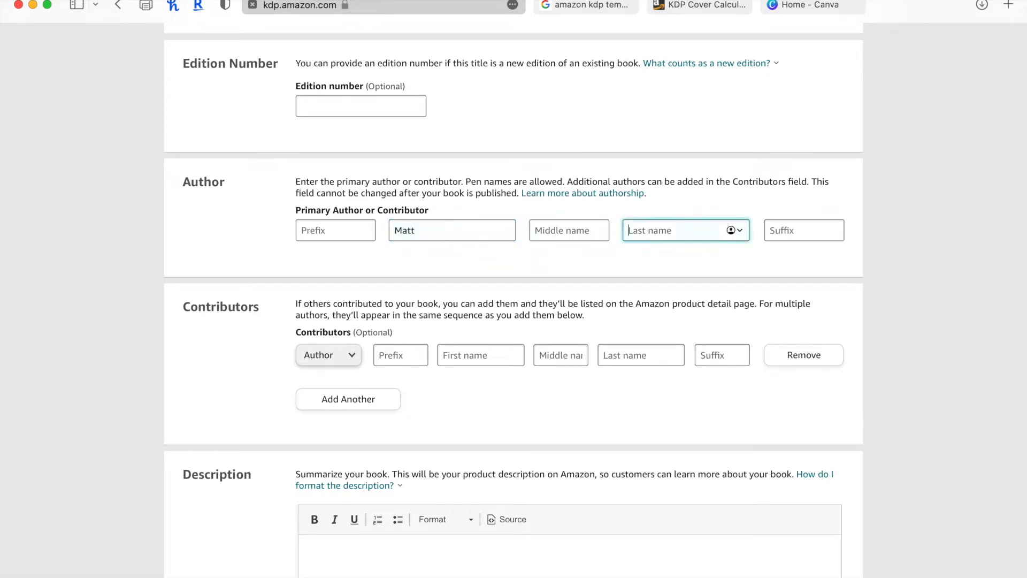
{"action": "type", "text": "Stevi"}
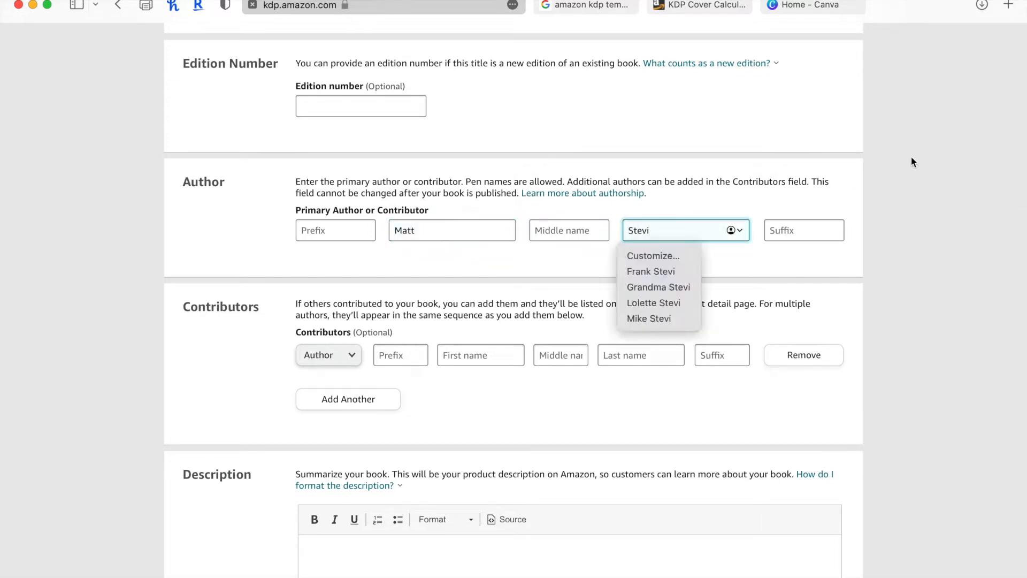
{"action": "left_click", "coordinate": [912, 158]}
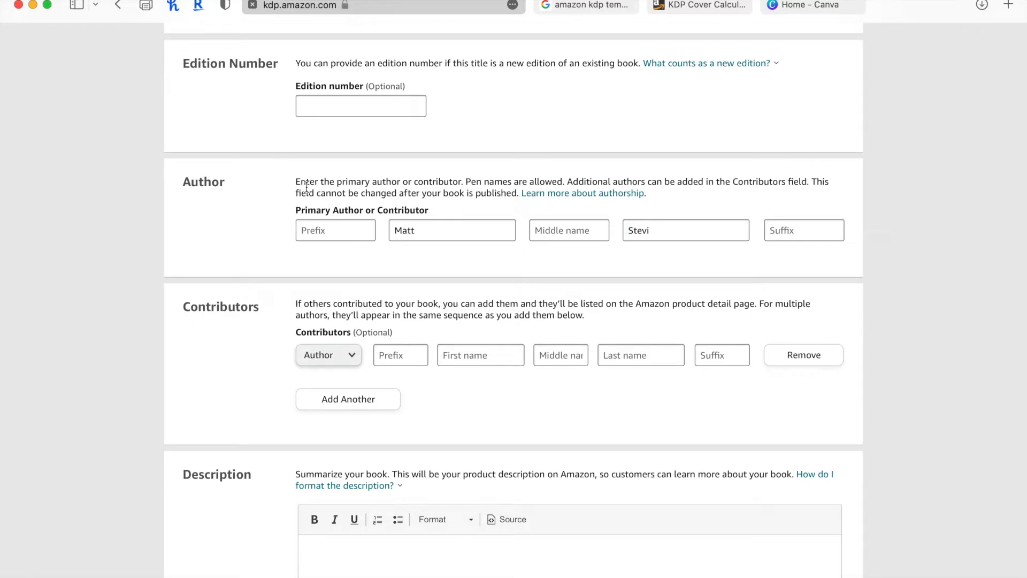
Add a contributor with the Illustrator role and fill in the illustrator's first and last name.
{"action": "scroll", "coordinate": [259, 165], "scroll_direction": "down", "scroll_amount": 3}
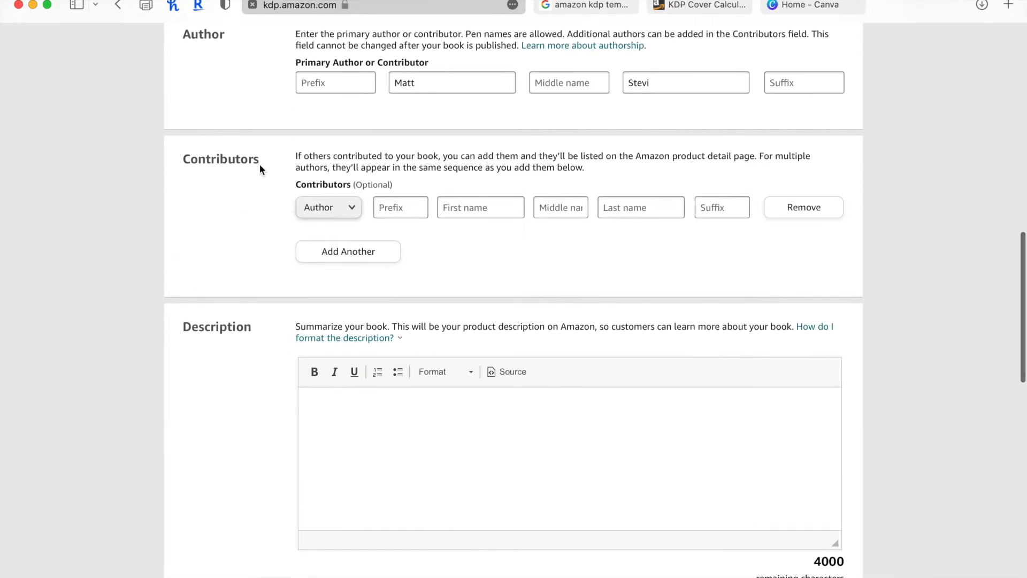
{"action": "left_click", "coordinate": [357, 217]}
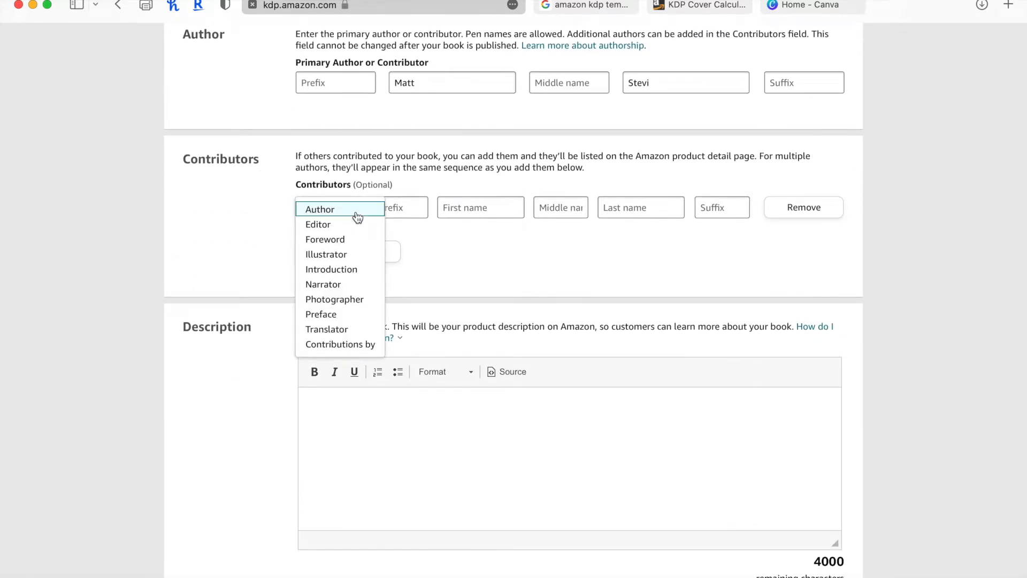
{"action": "left_click", "coordinate": [341, 255]}
{"action": "left_click", "coordinate": [478, 210]}
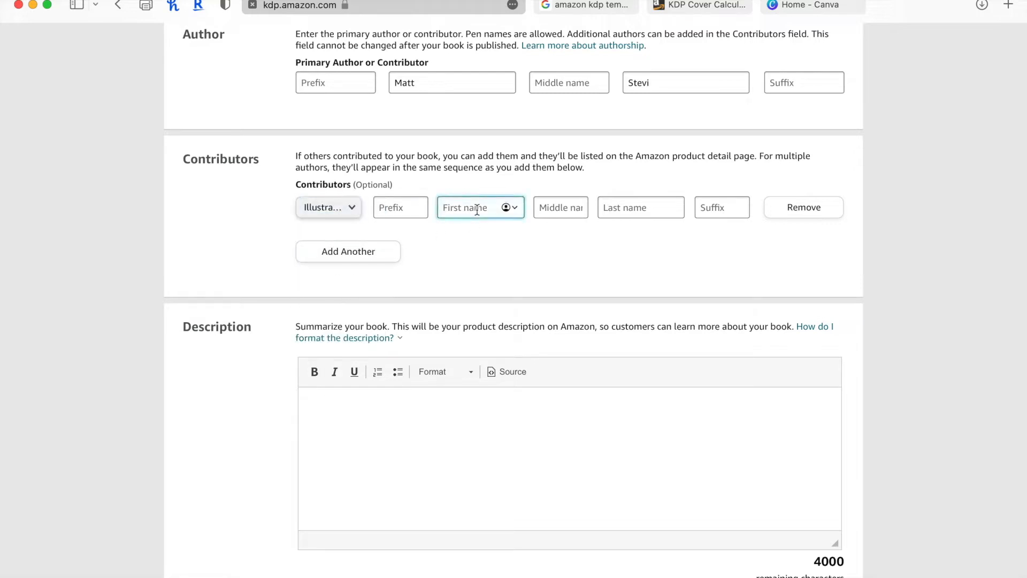
{"action": "type", "text": "Matt"}
{"action": "key", "text": "Tab"}
{"action": "key", "text": "Tab"}
{"action": "type", "text": "Stevi"}
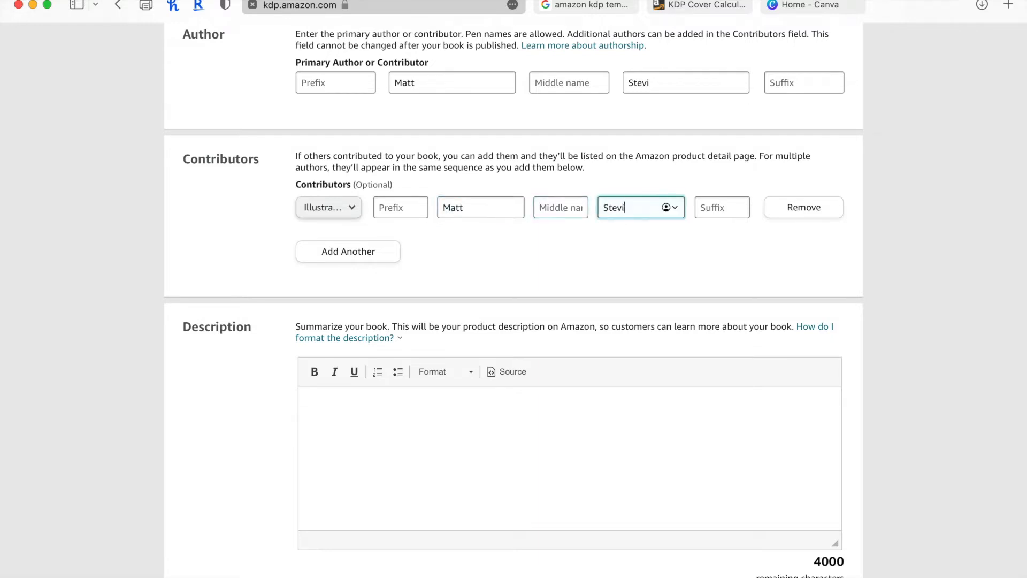
{"action": "left_click", "coordinate": [930, 164]}
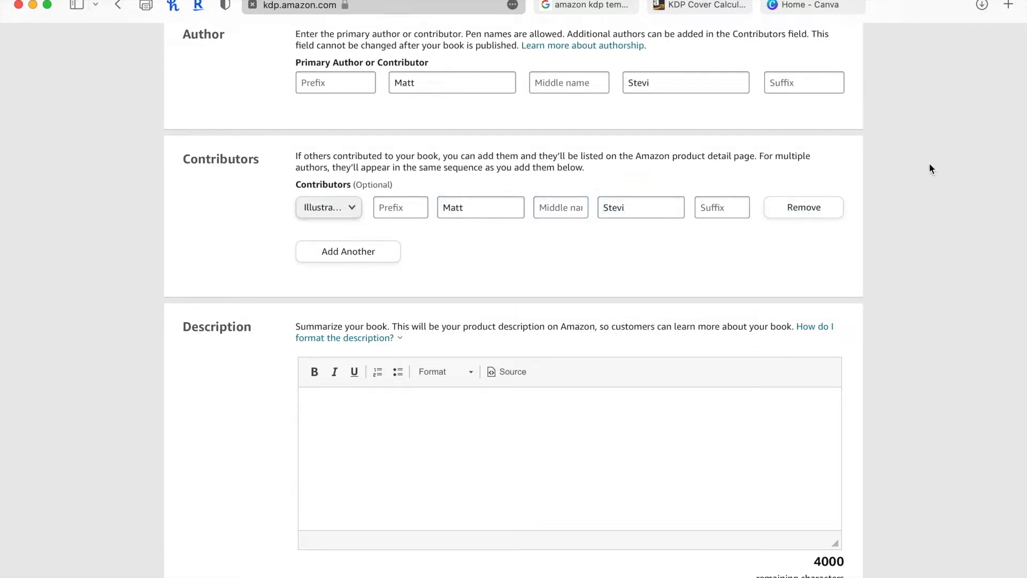
{"action": "scroll", "coordinate": [233, 320], "scroll_direction": "down", "scroll_amount": 3}
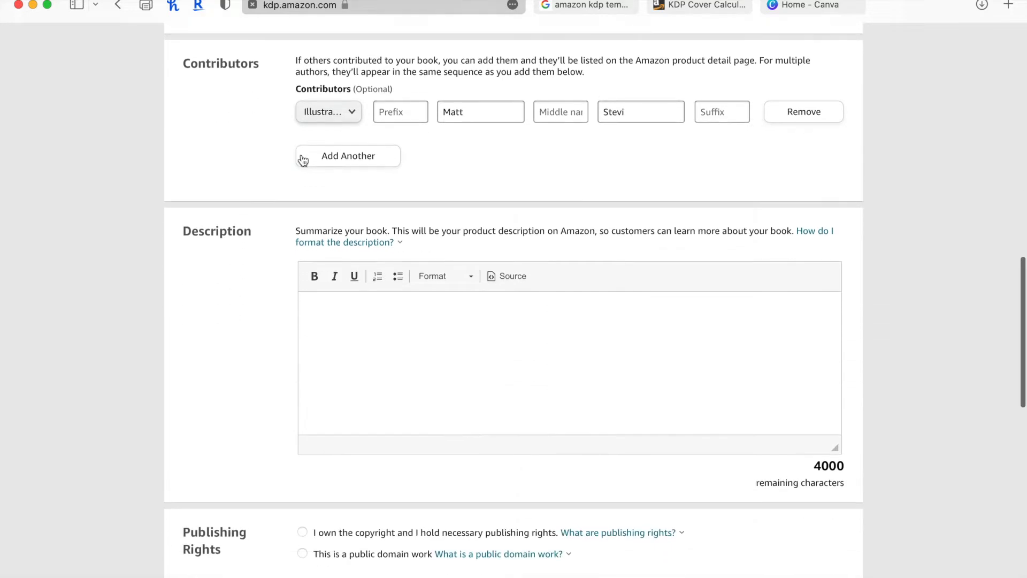
{"action": "left_click", "coordinate": [349, 163]}
{"action": "left_click", "coordinate": [351, 159]}
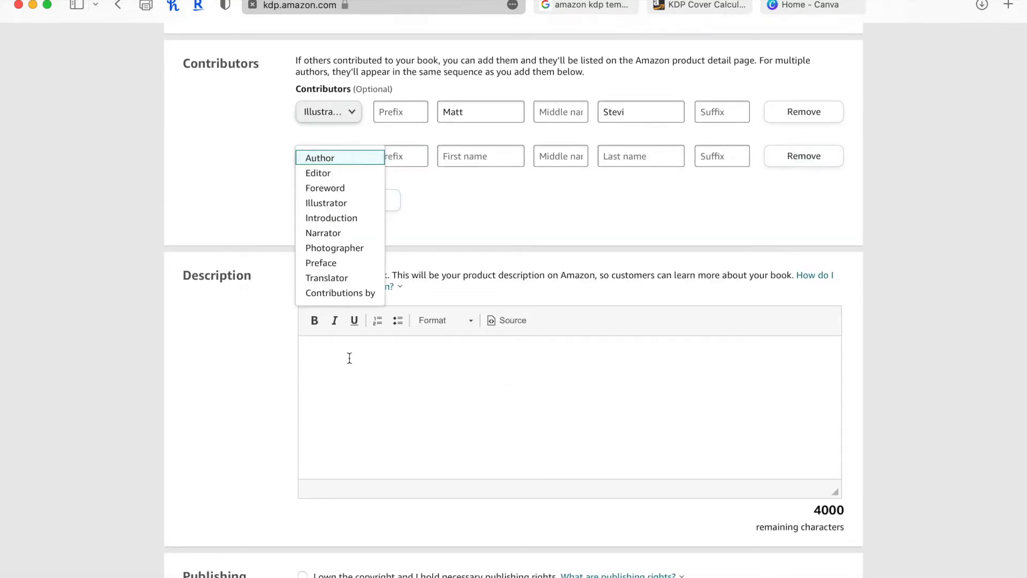
{"action": "left_click", "coordinate": [804, 156]}
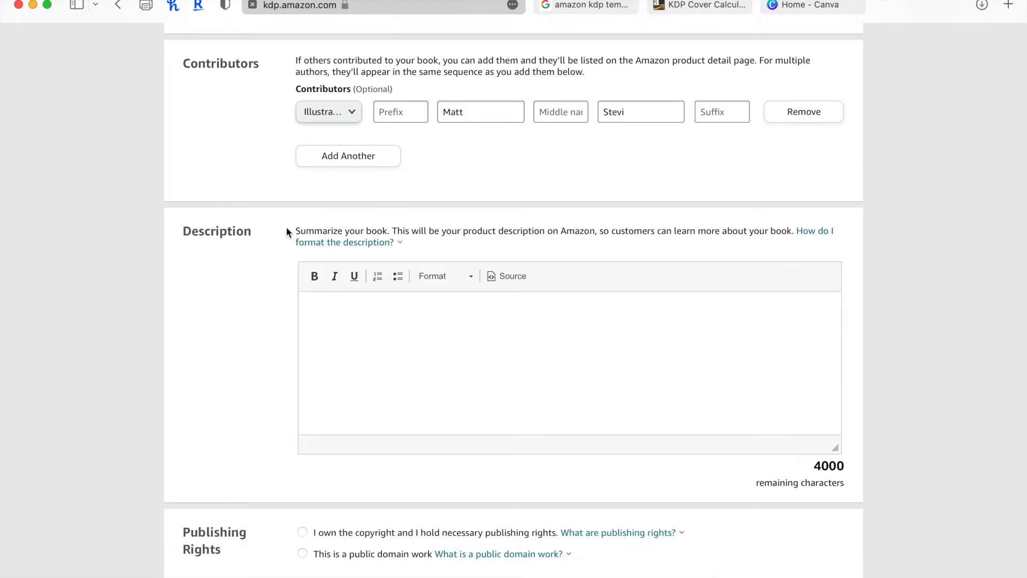
Enter "This is my description" as the book description and declare ownership of the copyright and necessary publishing rights.
{"action": "left_click", "coordinate": [352, 337]}
{"action": "type", "text": "This is my description"}
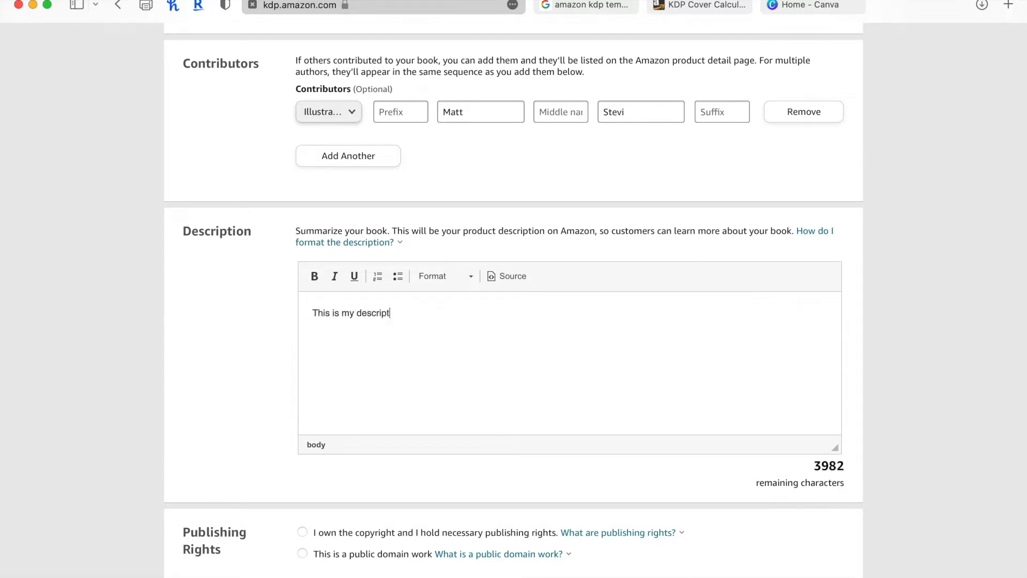
{"action": "scroll", "coordinate": [877, 190], "scroll_direction": "down", "scroll_amount": 3}
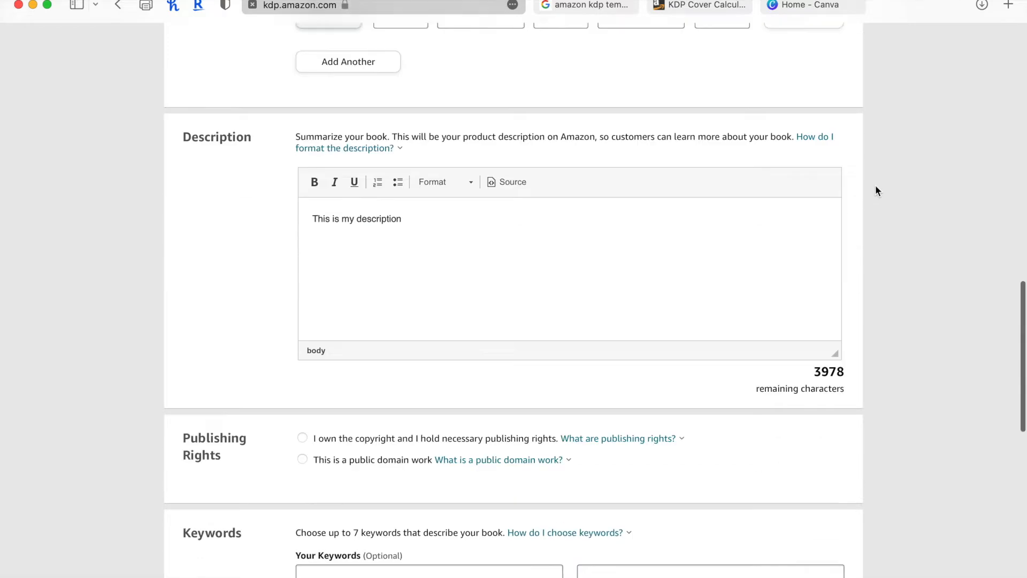
{"action": "scroll", "coordinate": [919, 152], "scroll_direction": "down", "scroll_amount": 3}
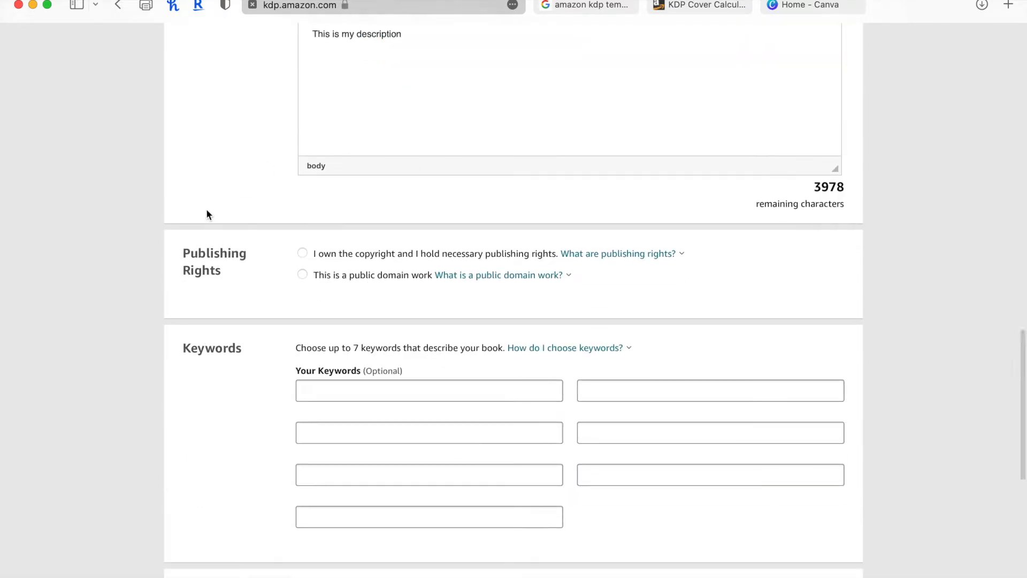
{"action": "left_click", "coordinate": [302, 254]}
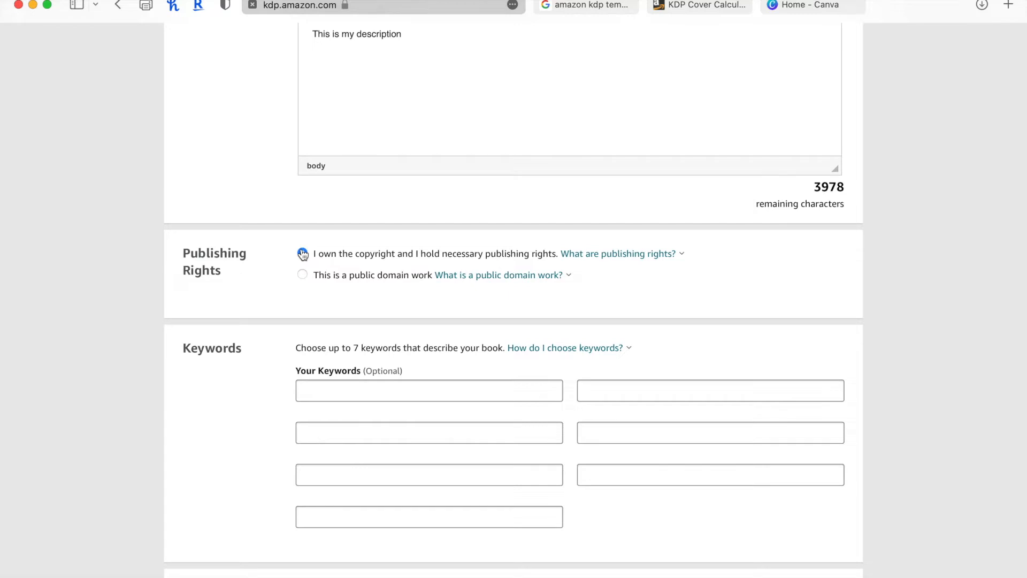
Enter "kids book" and "dinosaur" as the first two keywords.
{"action": "scroll", "coordinate": [268, 251], "scroll_direction": "down", "scroll_amount": 3}
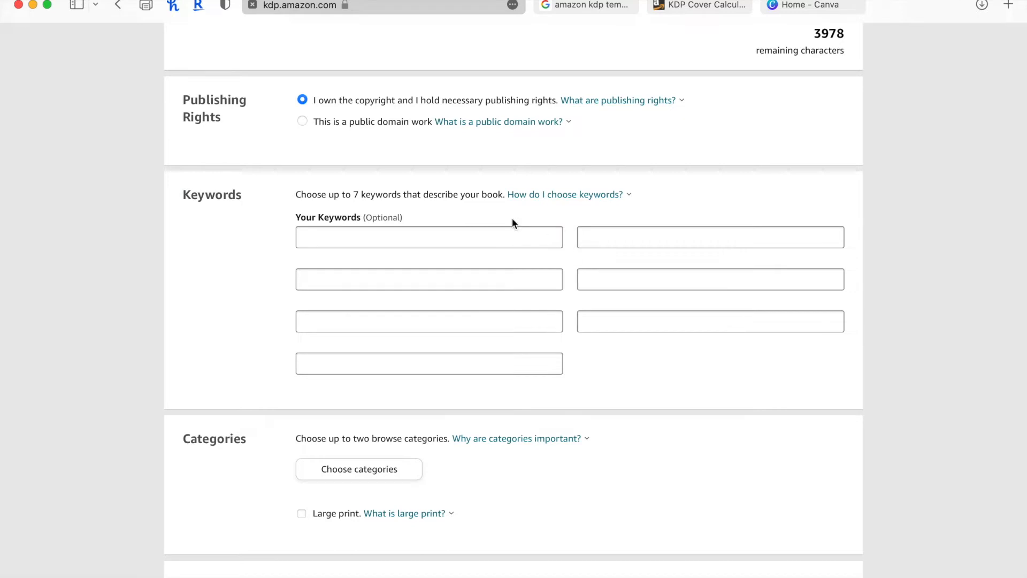
{"action": "left_click", "coordinate": [395, 234]}
{"action": "type", "text": "kids book"}
{"action": "key", "text": "Tab"}
{"action": "type", "text": "dinosaur"}
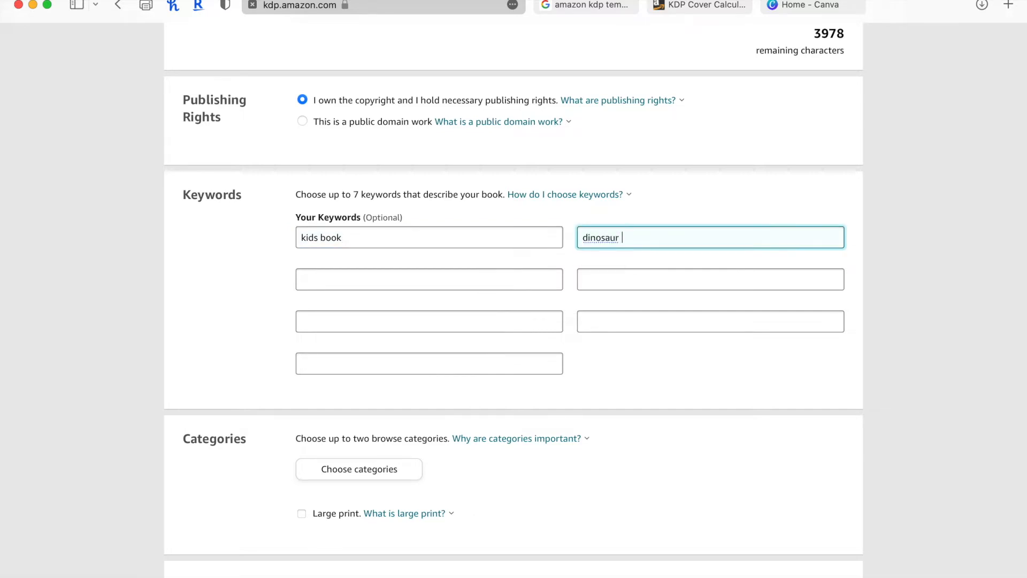
{"action": "left_click", "coordinate": [977, 252]}
Browse the Fiction subcategories in the book's category selection and close it without choosing a category.
{"action": "scroll", "coordinate": [246, 225], "scroll_direction": "down", "scroll_amount": 4}
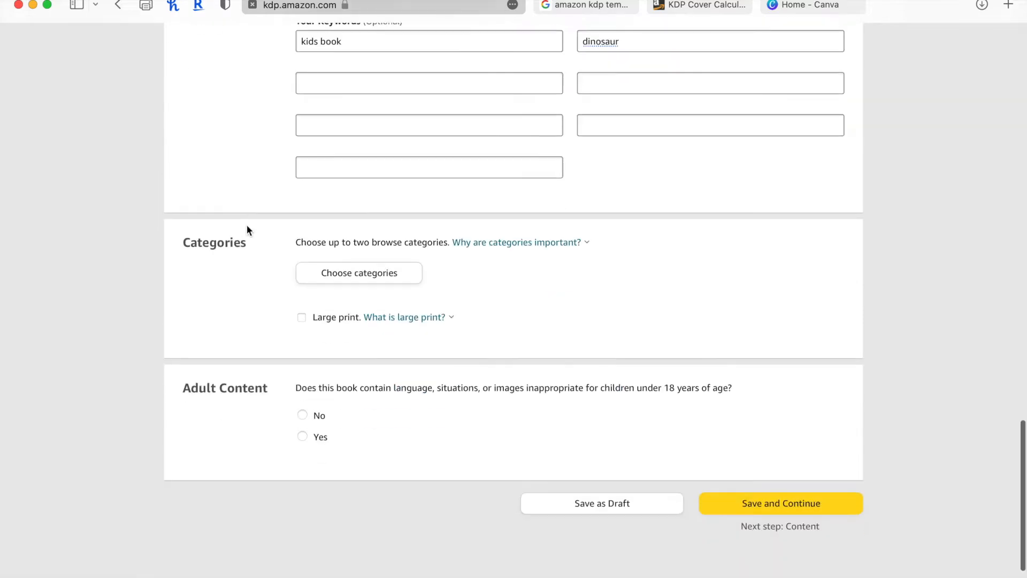
{"action": "left_click", "coordinate": [367, 282]}
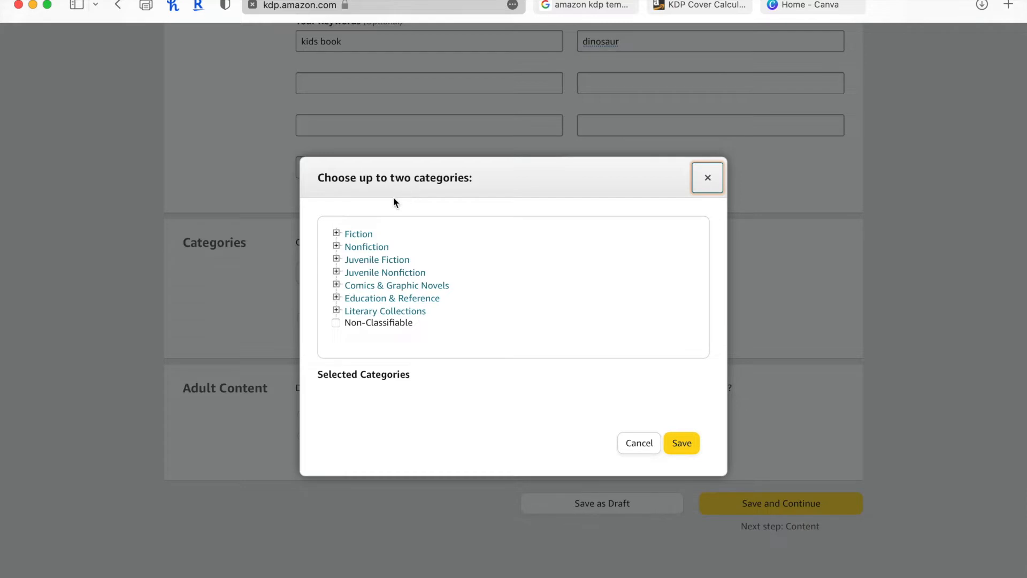
{"action": "left_click", "coordinate": [337, 233]}
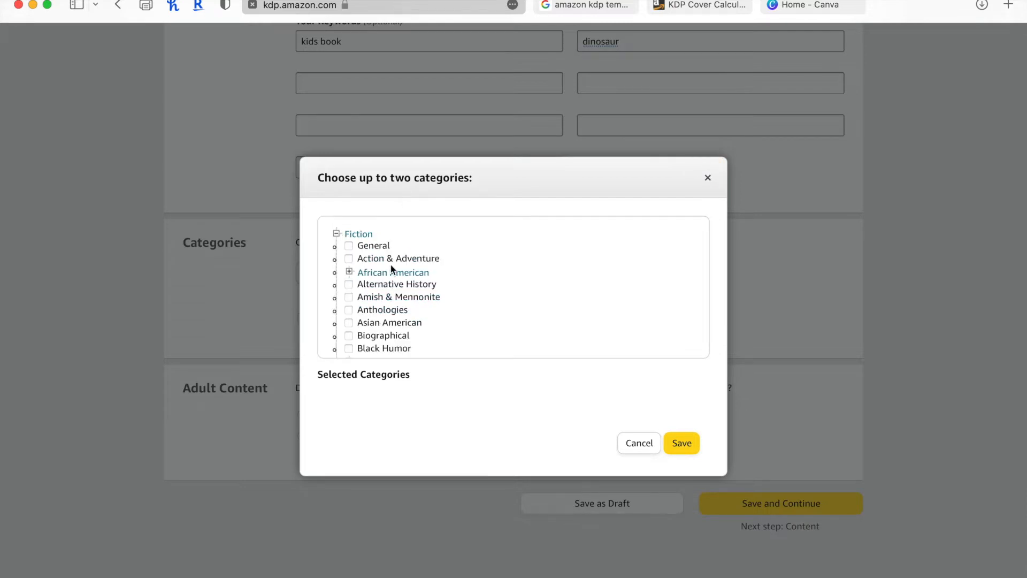
{"action": "scroll", "coordinate": [392, 270], "scroll_direction": "down", "scroll_amount": 8}
{"action": "scroll", "coordinate": [392, 270], "scroll_direction": "down", "scroll_amount": 10}
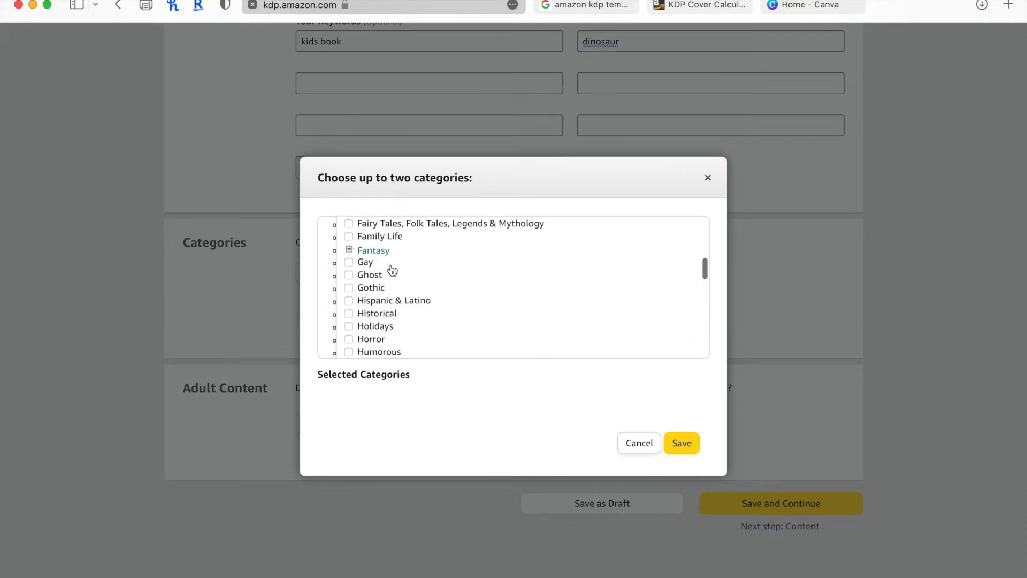
{"action": "scroll", "coordinate": [391, 268], "scroll_direction": "down", "scroll_amount": 10}
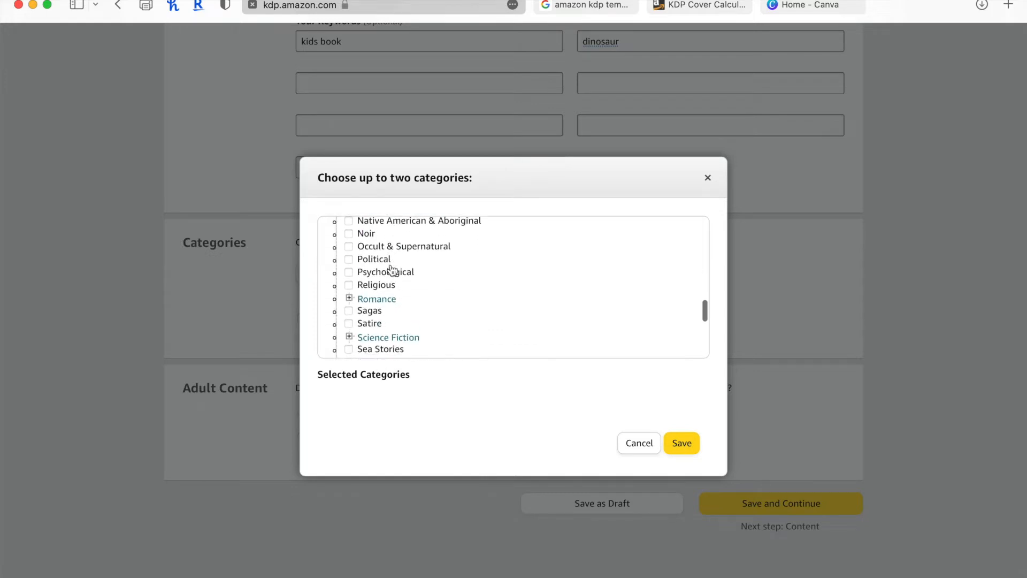
{"action": "scroll", "coordinate": [374, 273], "scroll_direction": "down", "scroll_amount": 2}
{"action": "scroll", "coordinate": [390, 276], "scroll_direction": "up", "scroll_amount": 20}
{"action": "left_click", "coordinate": [683, 444]}
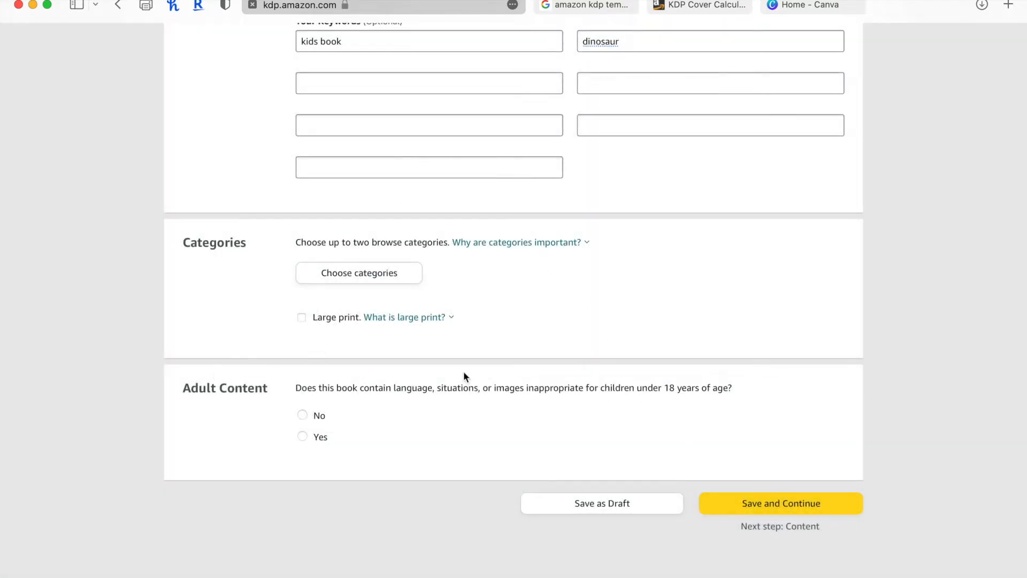
Complete the paperback details with No for adult content and Fiction > General as the category, continuing to the content page.
{"action": "left_click", "coordinate": [302, 415]}
{"action": "left_click", "coordinate": [753, 512]}
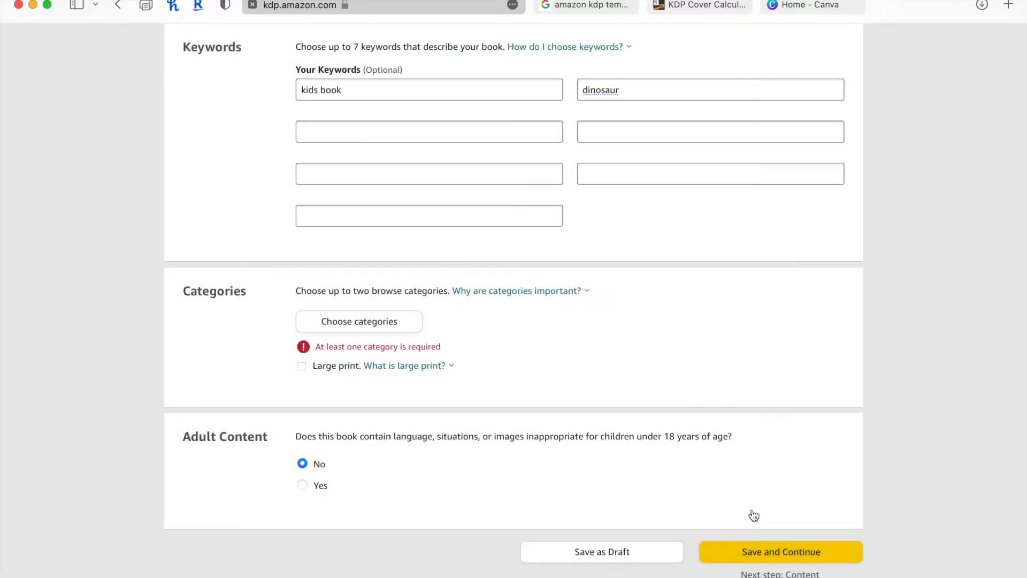
{"action": "left_click", "coordinate": [375, 328]}
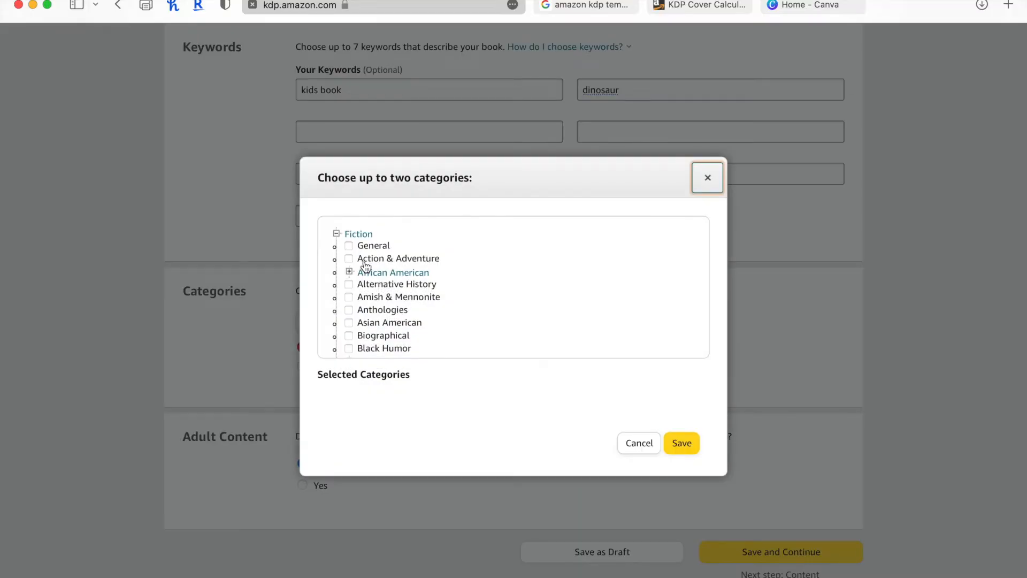
{"action": "left_click", "coordinate": [348, 246]}
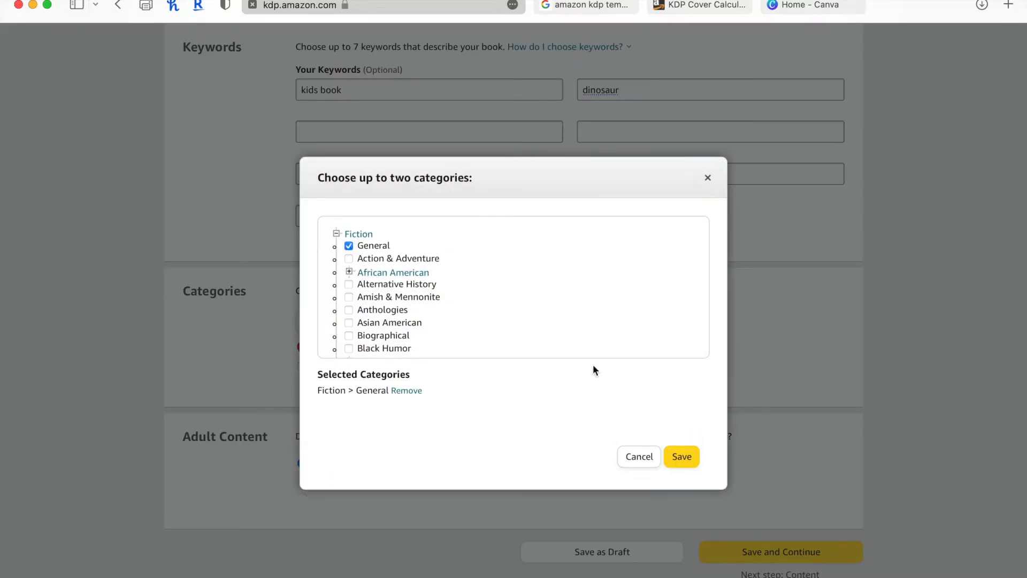
{"action": "left_click", "coordinate": [681, 455]}
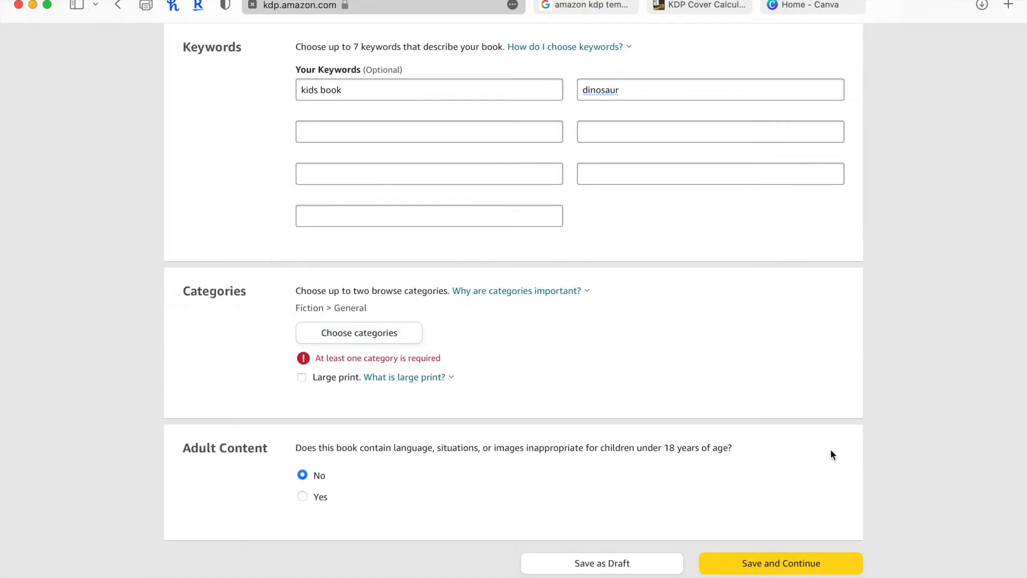
{"action": "left_click", "coordinate": [768, 565]}
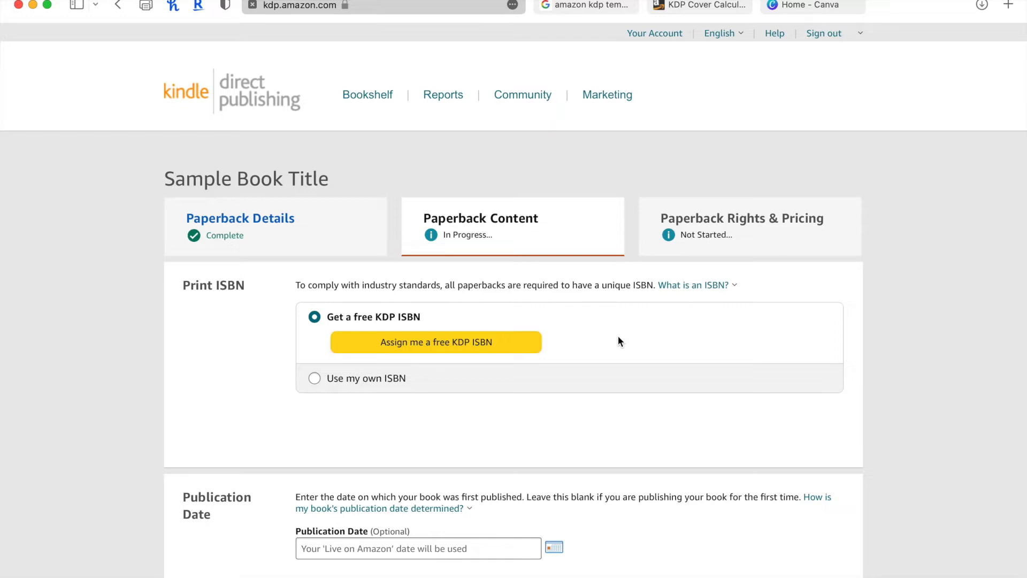
Assign a free KDP ISBN to the paperback.
{"action": "left_click", "coordinate": [401, 355]}
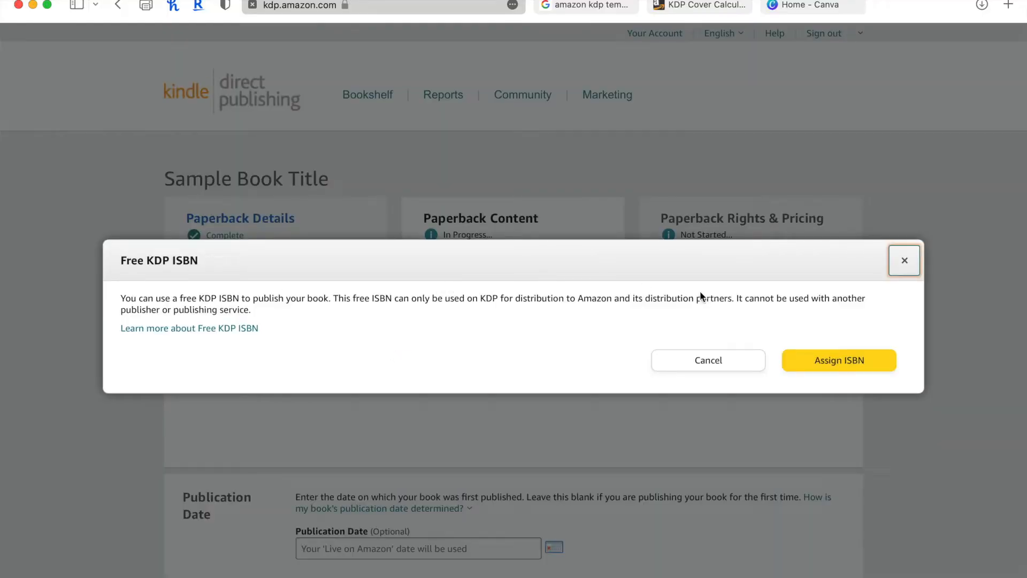
{"action": "left_click", "coordinate": [840, 361]}
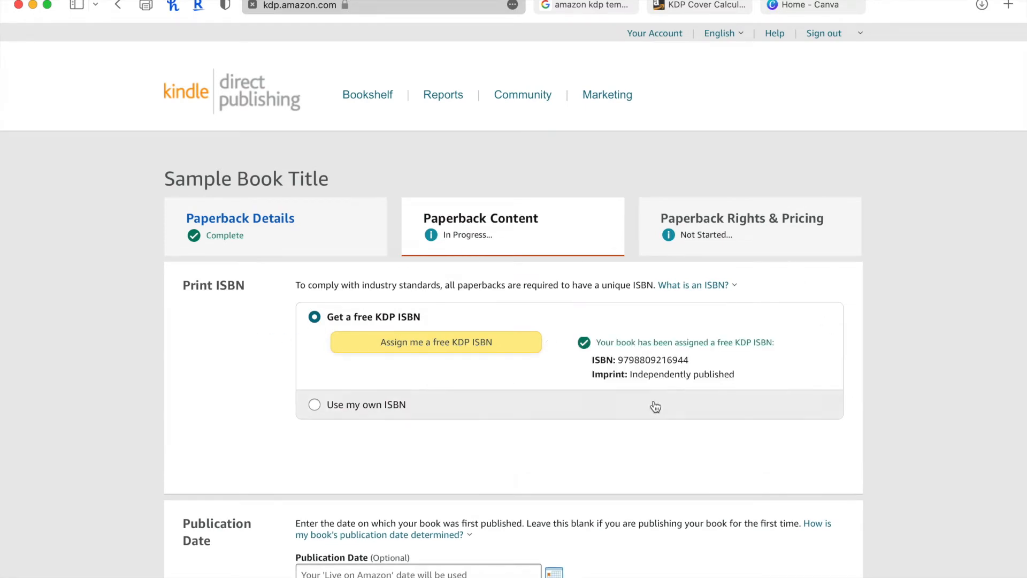
{"action": "left_click_drag", "start_coordinate": [596, 342], "coordinate": [775, 341]}
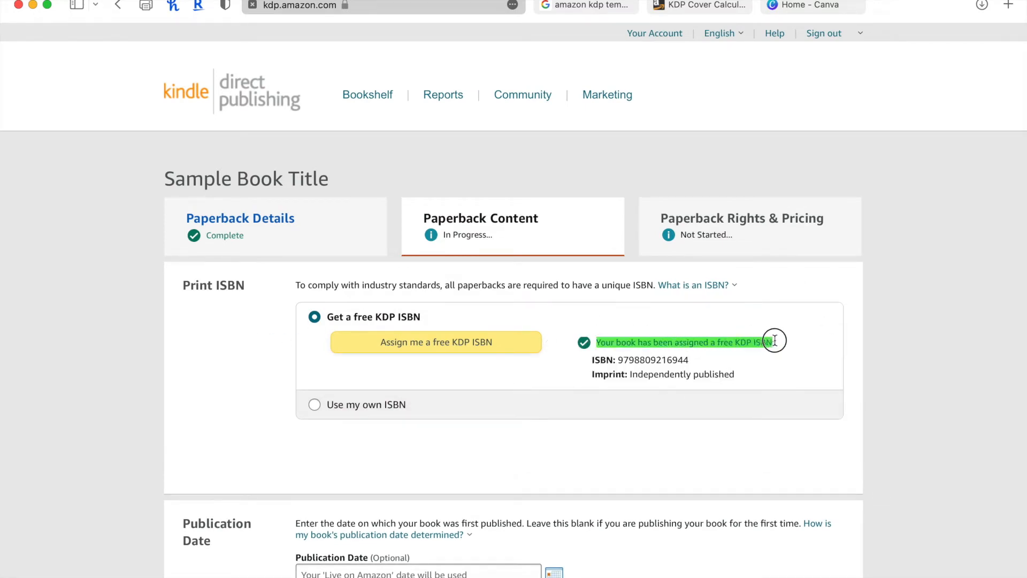
{"action": "left_click", "coordinate": [816, 351]}
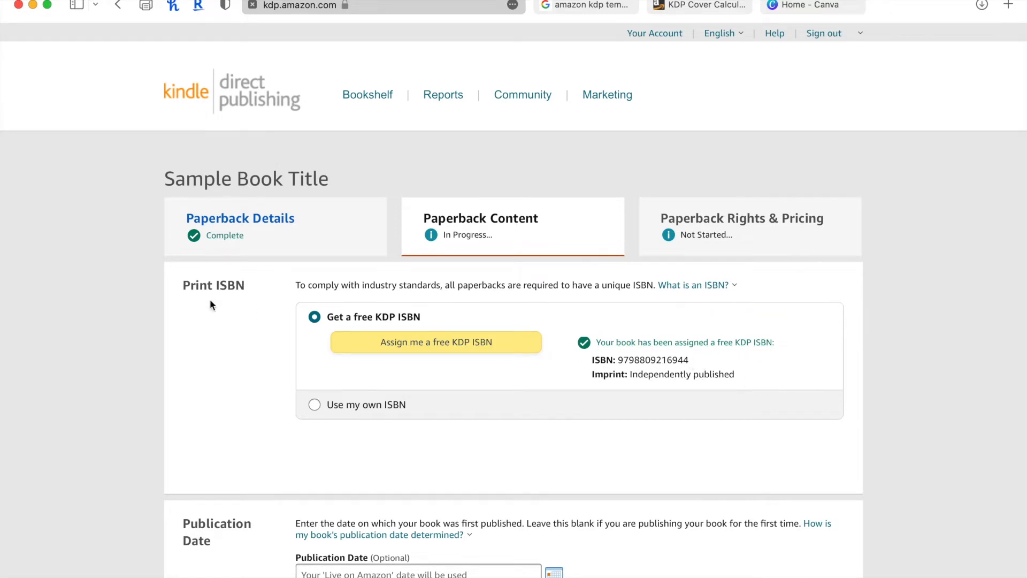
Leave the publication date blank and set the ink and paper type to Premium color interior with white paper.
{"action": "scroll", "coordinate": [84, 299], "scroll_direction": "down", "scroll_amount": 5}
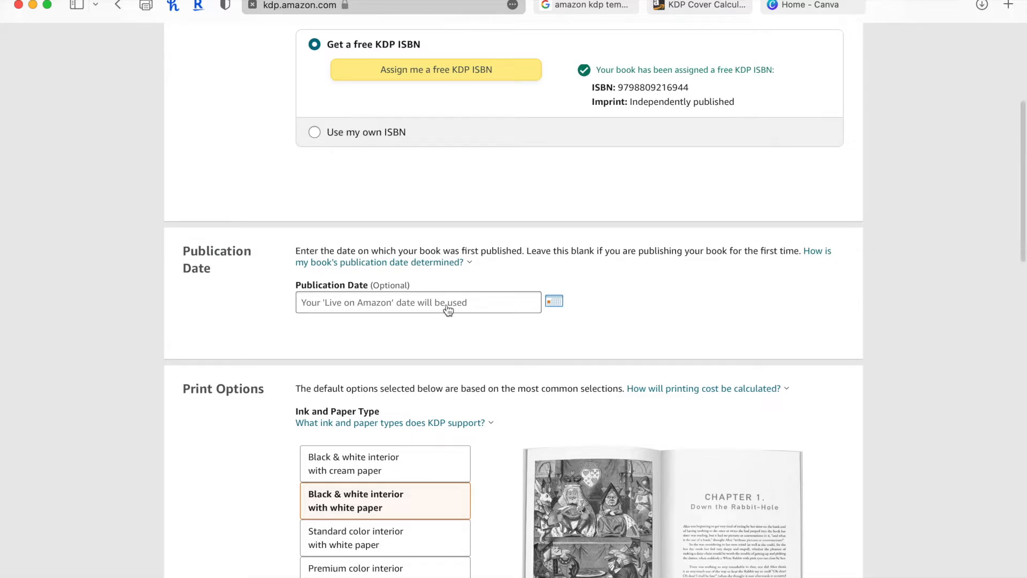
{"action": "scroll", "coordinate": [104, 221], "scroll_direction": "down", "scroll_amount": 5}
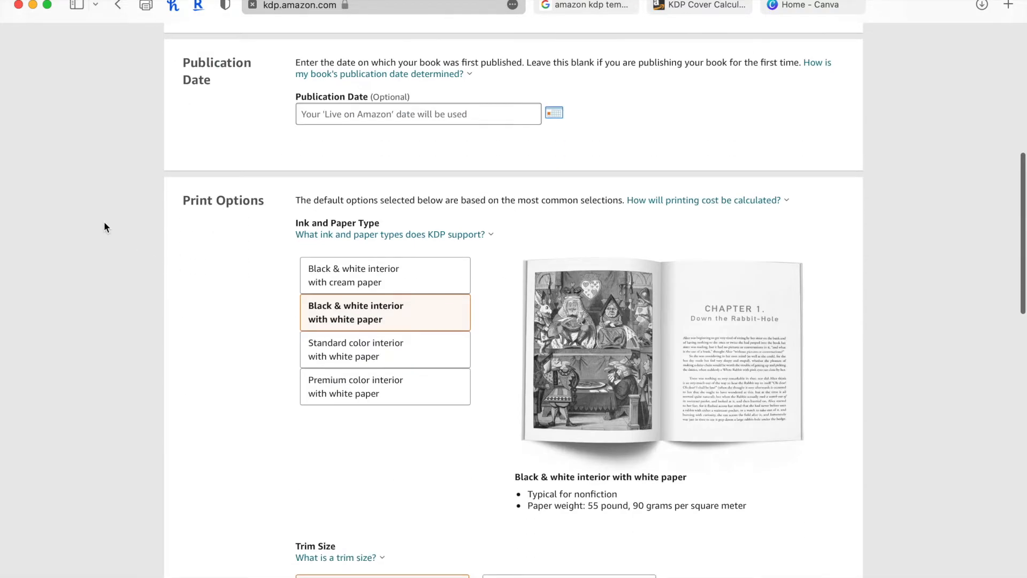
{"action": "scroll", "coordinate": [88, 210], "scroll_direction": "down", "scroll_amount": 1}
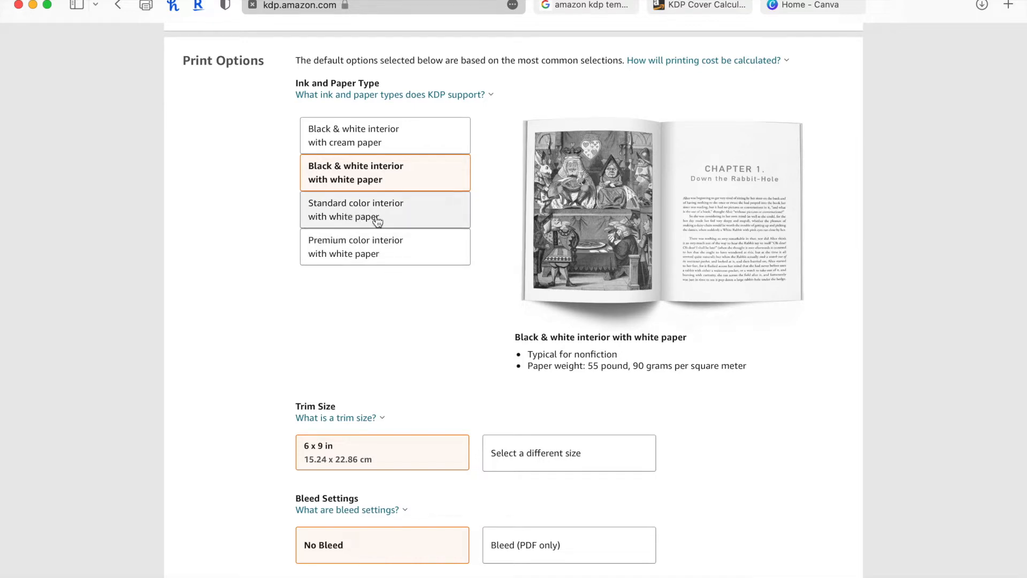
{"action": "left_click", "coordinate": [360, 252]}
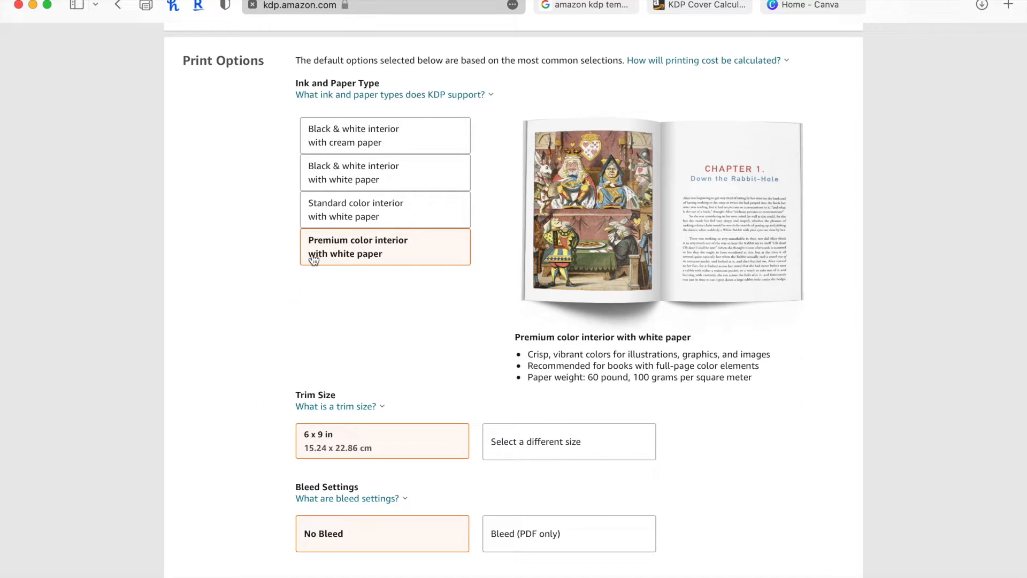
Review the available trim sizes, including the self-defined size option, and keep the 6 x 9 in trim size.
{"action": "scroll", "coordinate": [245, 257], "scroll_direction": "down", "scroll_amount": 5}
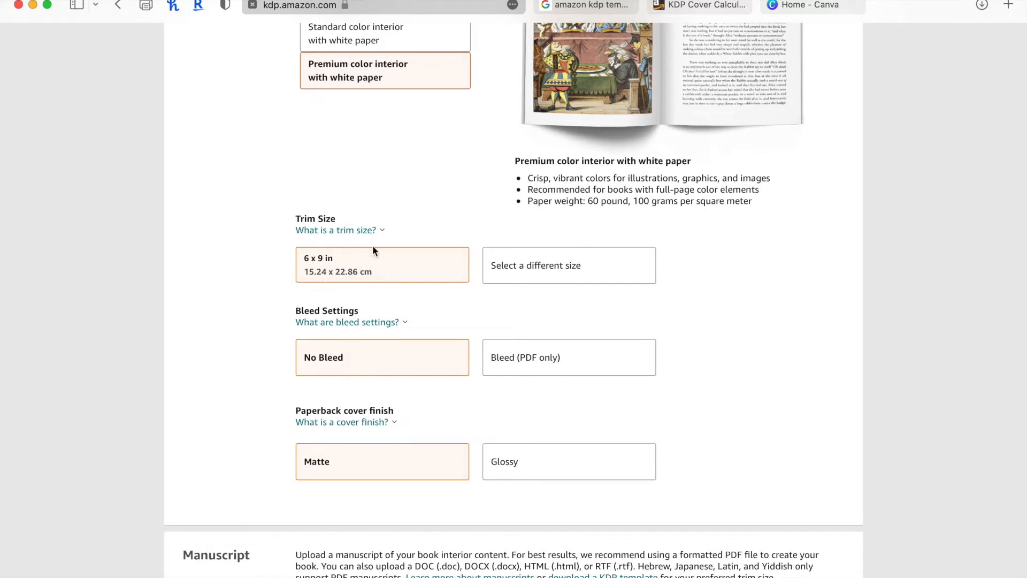
{"action": "scroll", "coordinate": [373, 245], "scroll_direction": "up", "scroll_amount": 3}
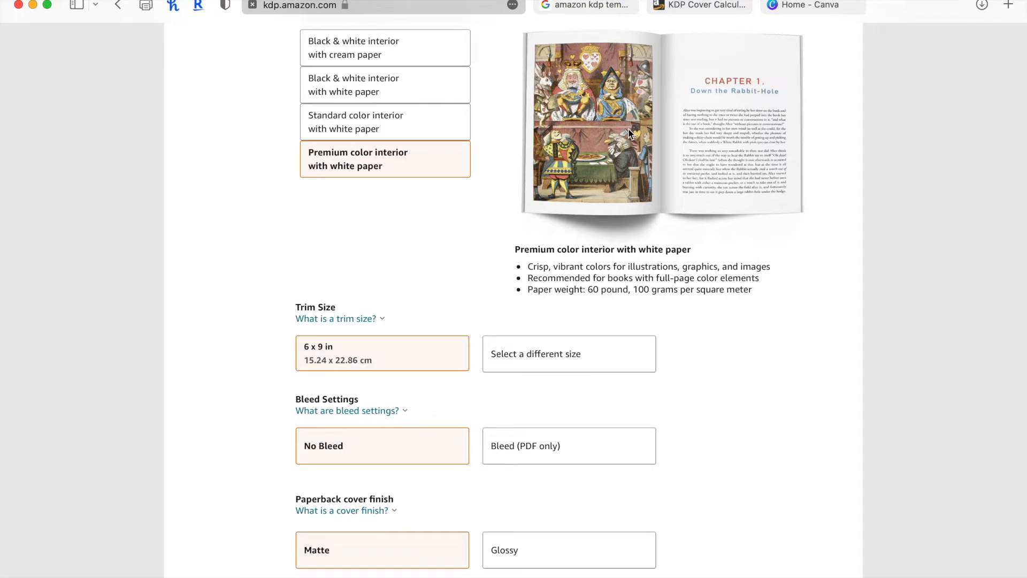
{"action": "left_click", "coordinate": [528, 353]}
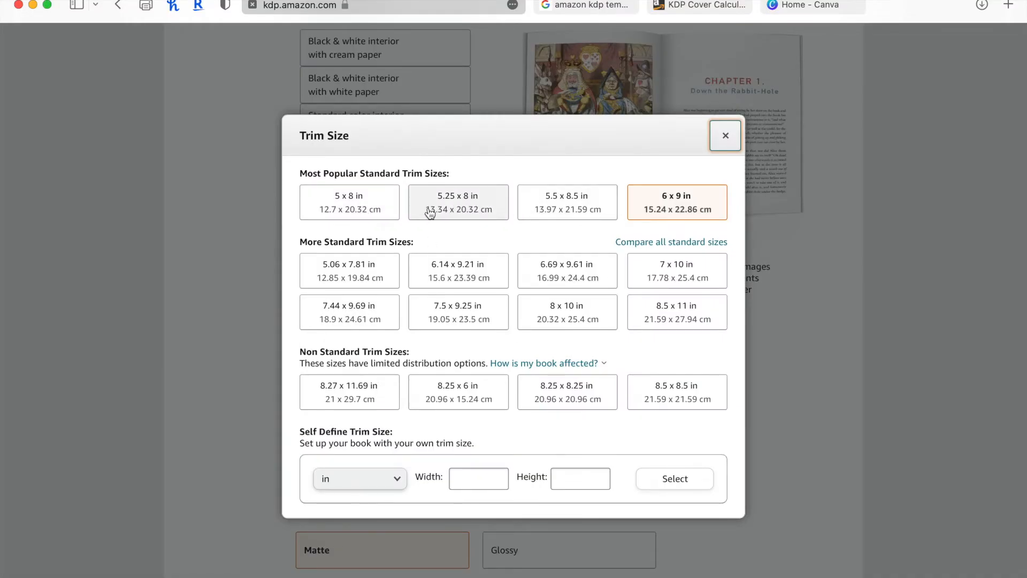
{"action": "scroll", "coordinate": [544, 269], "scroll_direction": "down", "scroll_amount": 2}
{"action": "scroll", "coordinate": [544, 269], "scroll_direction": "down", "scroll_amount": 2}
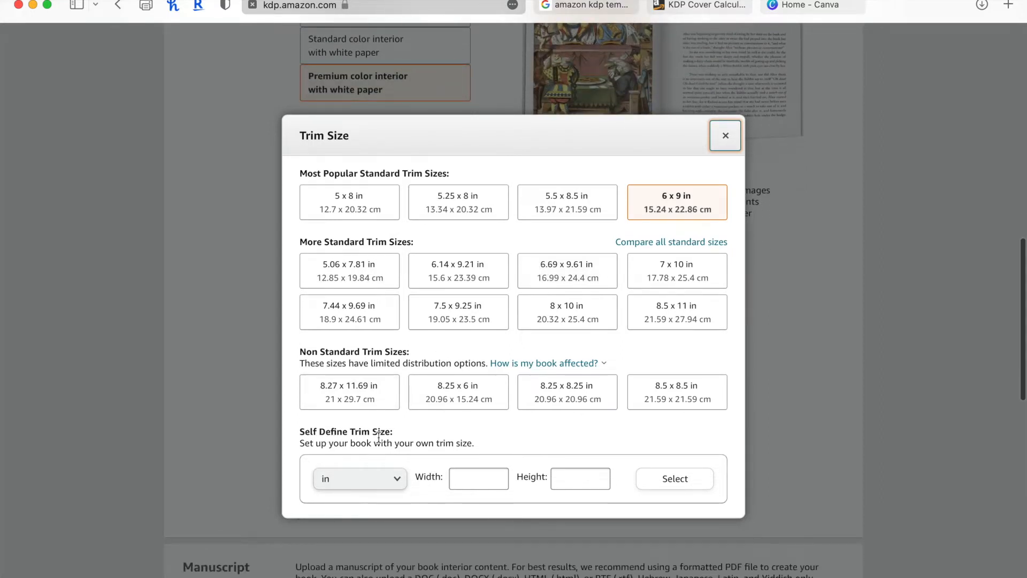
{"action": "left_click", "coordinate": [711, 135]}
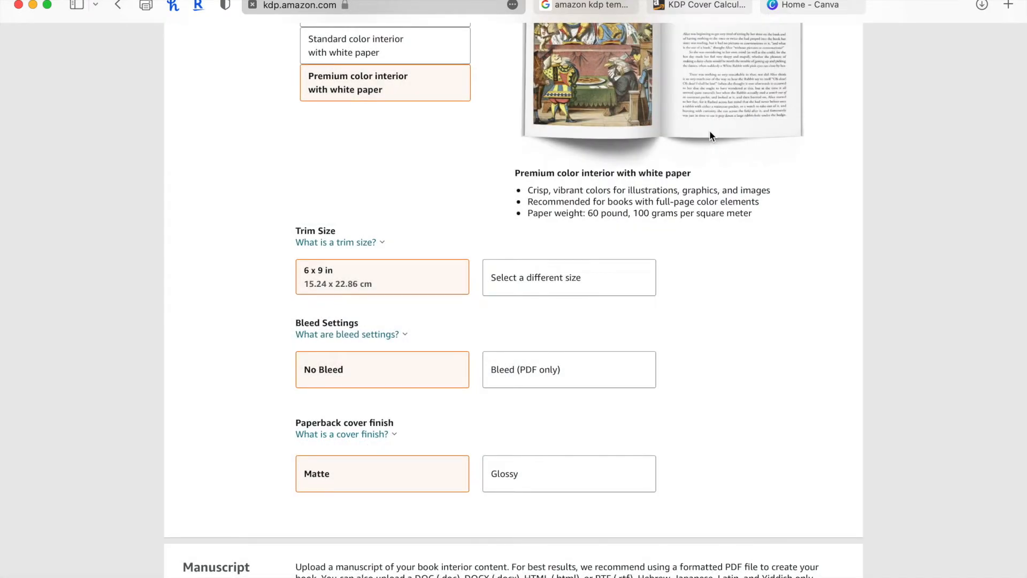
Review the bleed settings, try the Glossy paperback cover finish and switch it back to Matte.
{"action": "scroll", "coordinate": [262, 210], "scroll_direction": "down", "scroll_amount": 3}
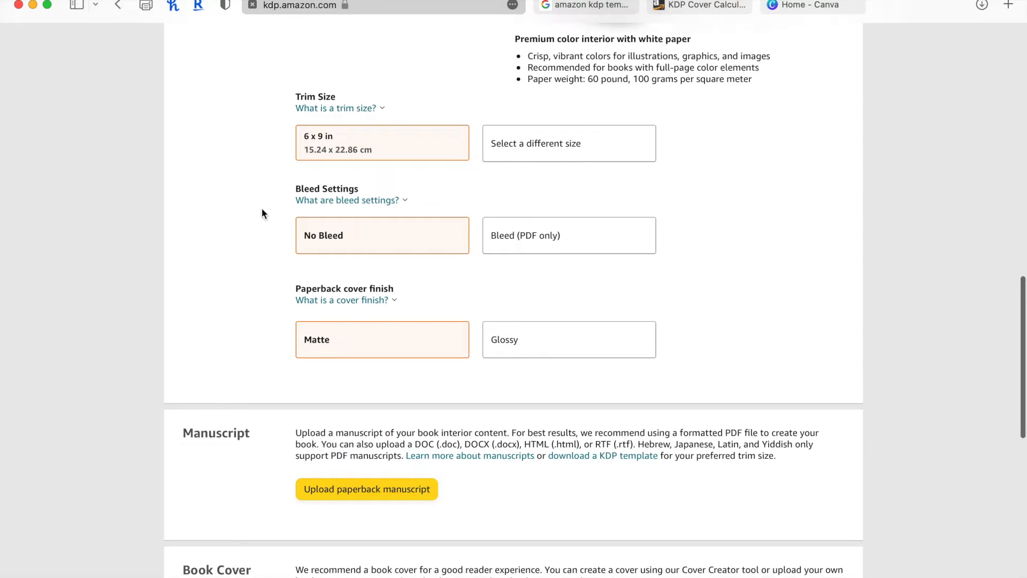
{"action": "mouse_move", "coordinate": [379, 210]}
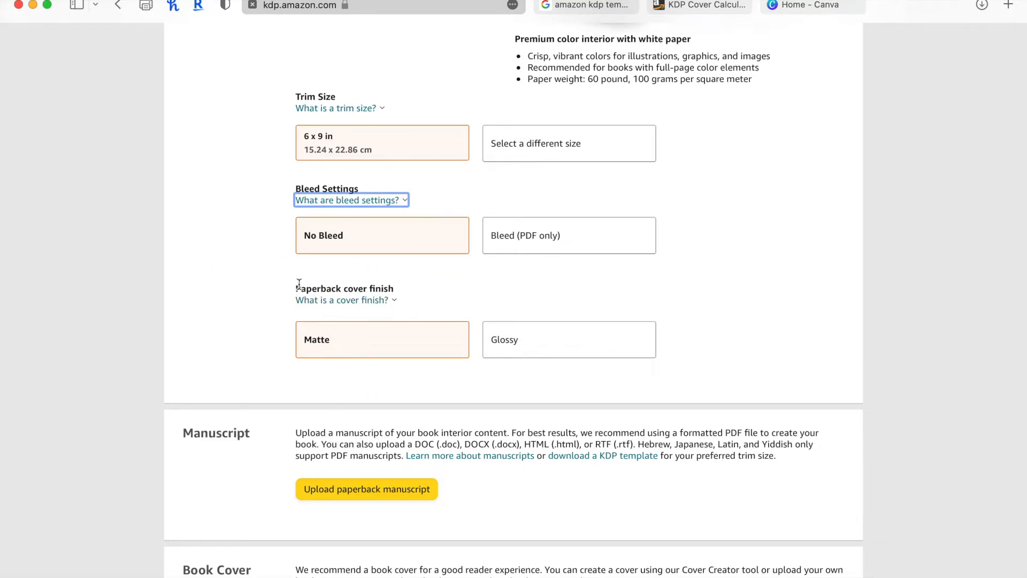
{"action": "left_click_drag", "start_coordinate": [300, 289], "coordinate": [401, 289]}
{"action": "left_click", "coordinate": [439, 292]}
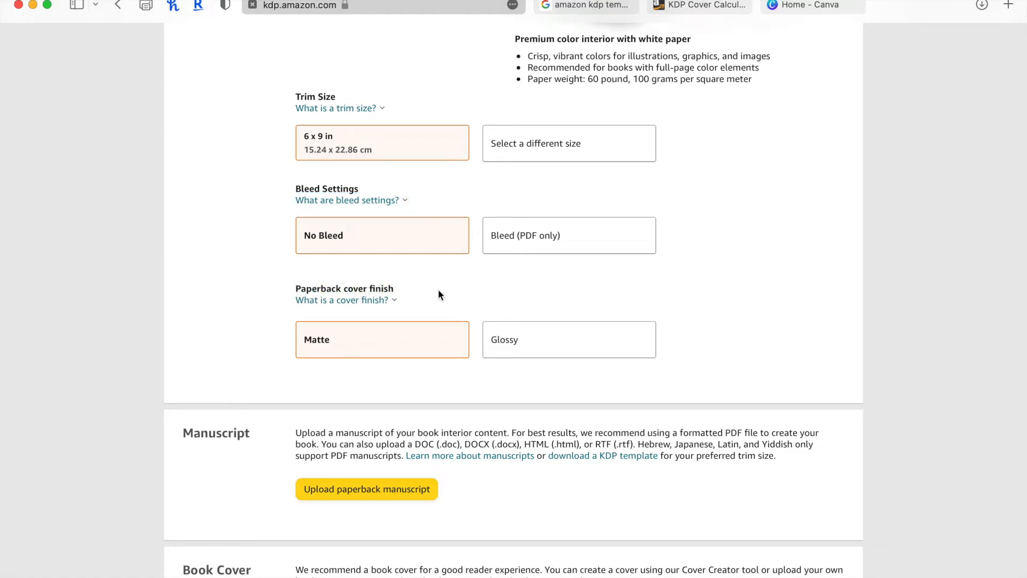
{"action": "left_click", "coordinate": [532, 358]}
{"action": "left_click", "coordinate": [413, 350]}
Open the KDP template help page linked from the Manuscript section and read the trim size guidance under Choose a template.
{"action": "scroll", "coordinate": [210, 242], "scroll_direction": "down", "scroll_amount": 5}
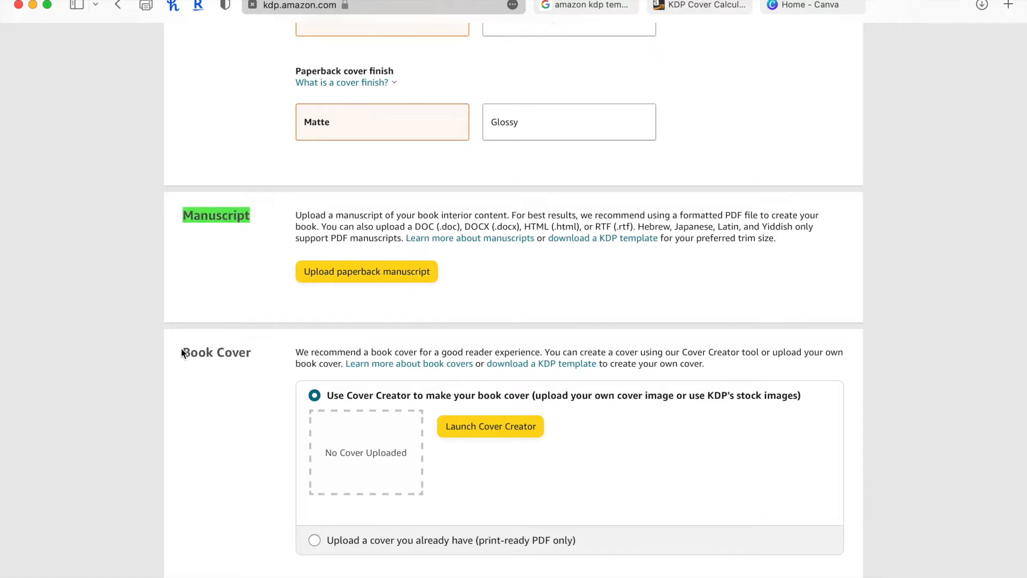
{"action": "scroll", "coordinate": [397, 214], "scroll_direction": "down", "scroll_amount": 3}
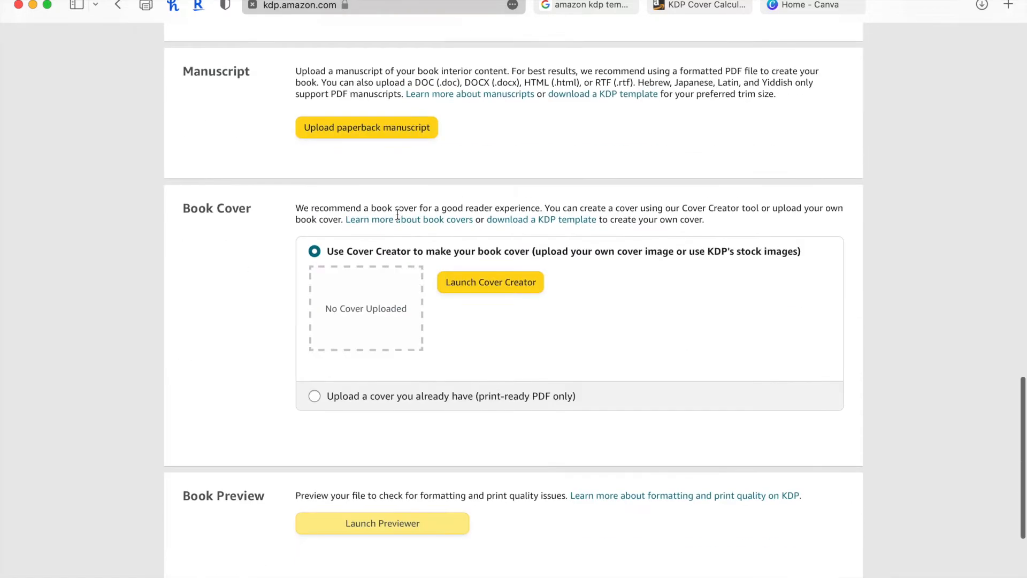
{"action": "scroll", "coordinate": [397, 214], "scroll_direction": "up", "scroll_amount": 2}
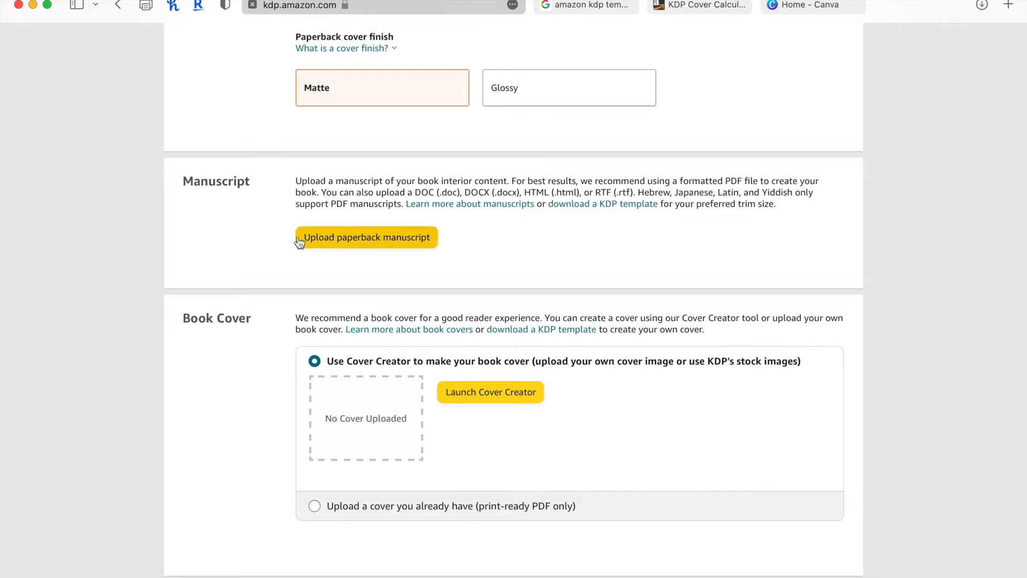
{"action": "left_click", "coordinate": [604, 205]}
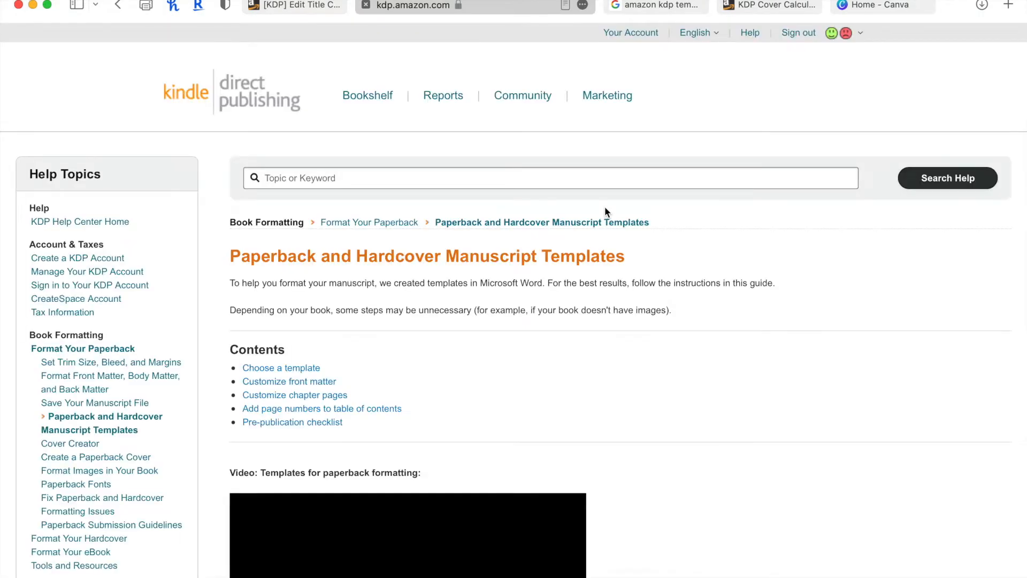
{"action": "left_click", "coordinate": [260, 369]}
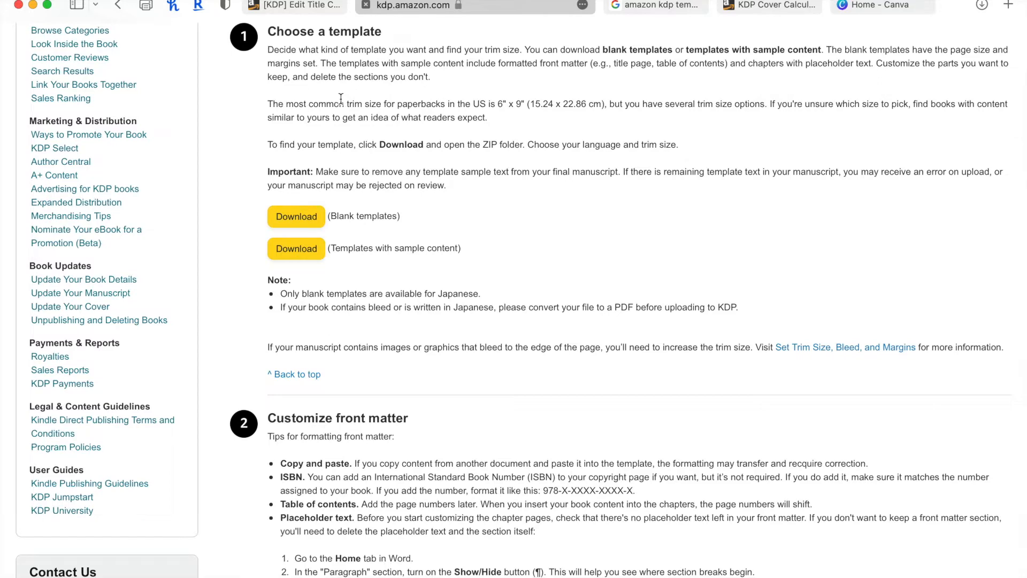
{"action": "left_click_drag", "start_coordinate": [259, 108], "coordinate": [490, 119]}
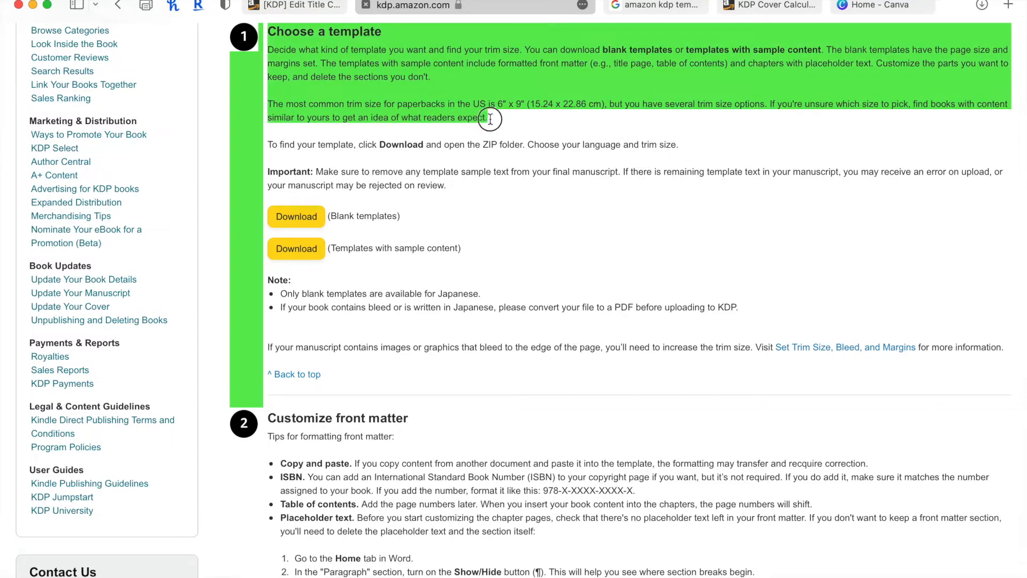
{"action": "triple_click", "coordinate": [515, 106]}
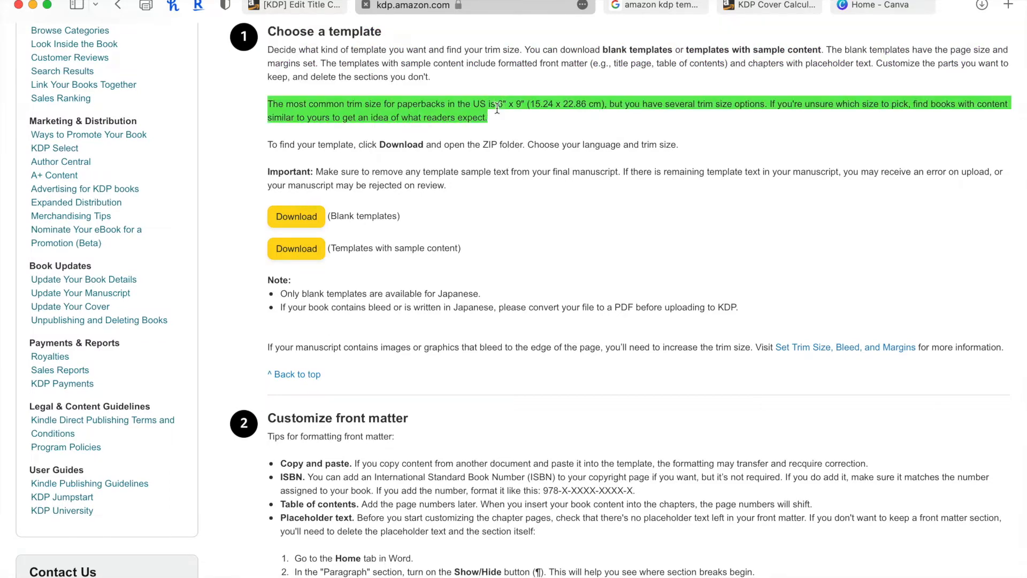
{"action": "left_click", "coordinate": [537, 130]}
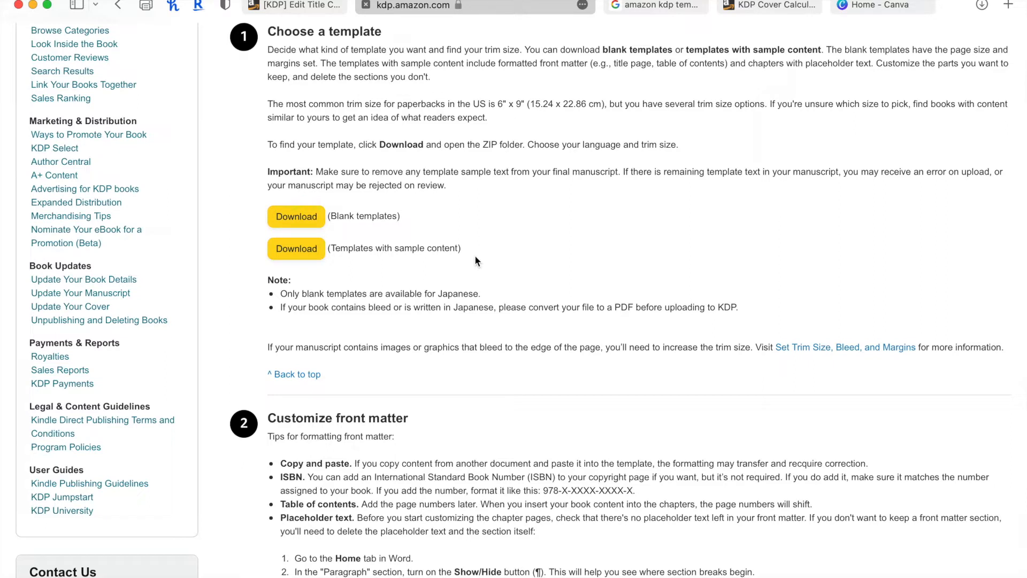
Download the paperback manuscript templates with sample content to the Desktop and open the downloaded folder.
{"action": "left_click", "coordinate": [307, 253]}
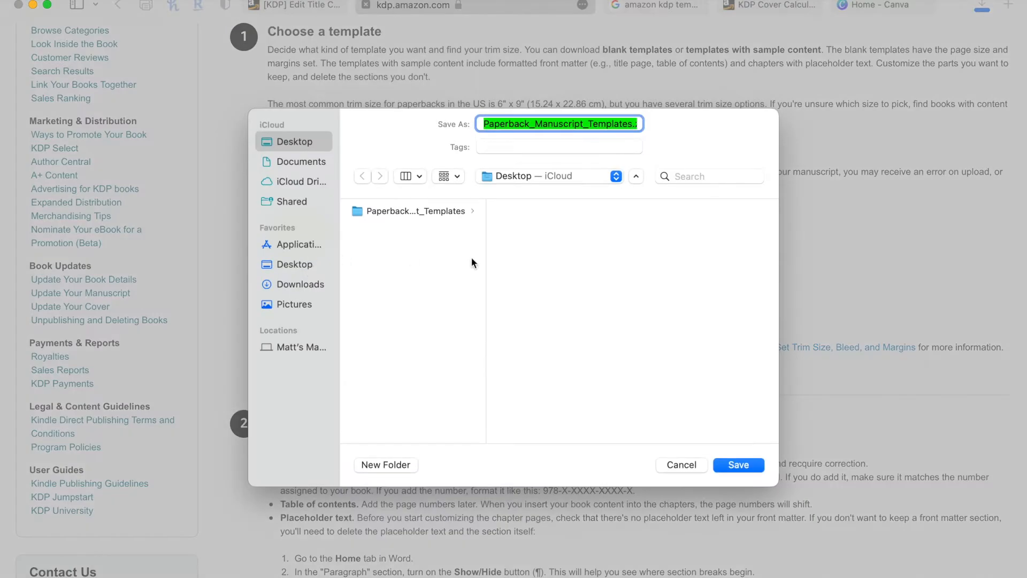
{"action": "left_click", "coordinate": [743, 466]}
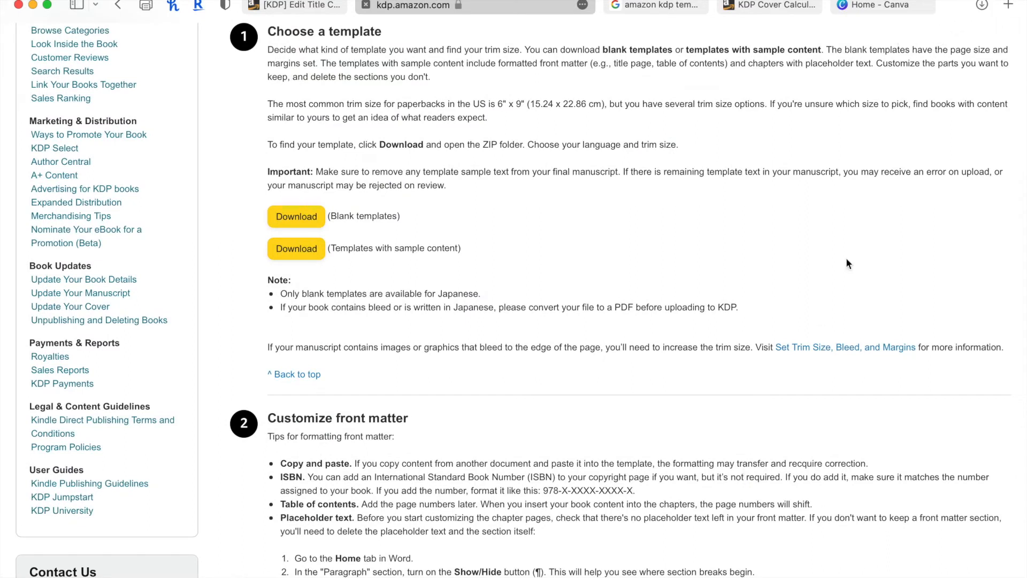
{"action": "left_click", "coordinate": [981, 5]}
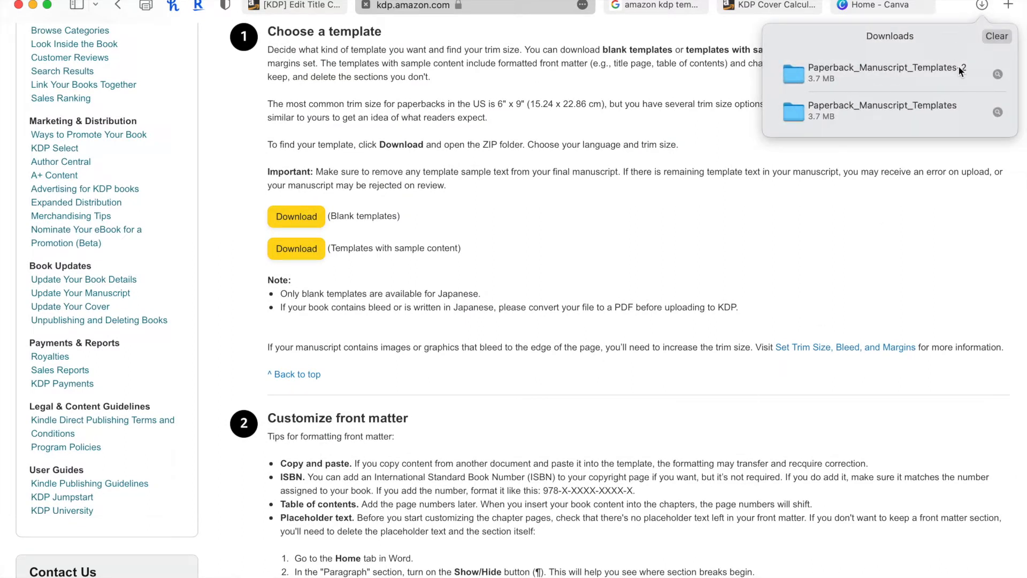
{"action": "double_click", "coordinate": [835, 85]}
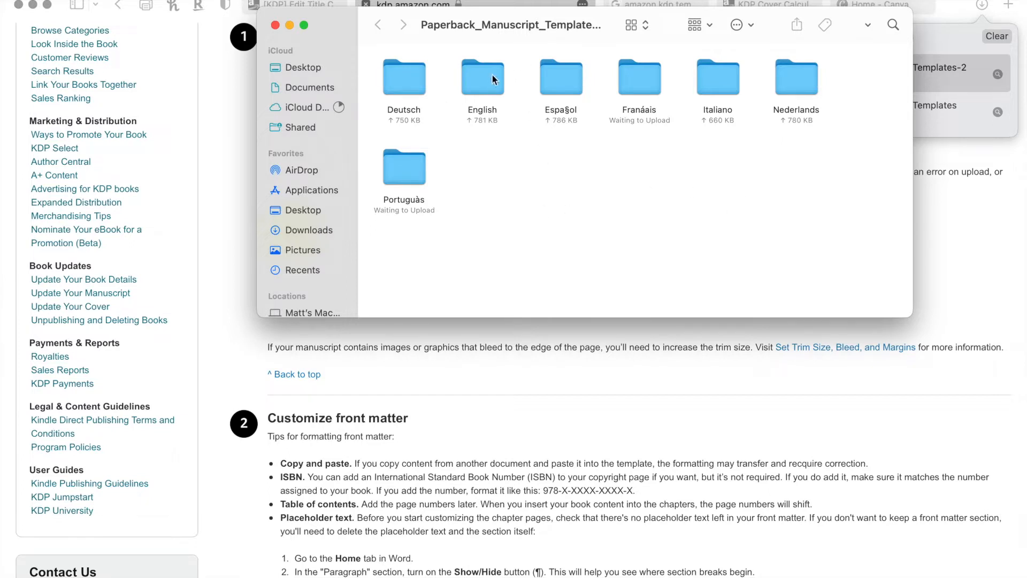
Open the English 6 x 9 in.docx template in Pages.
{"action": "left_click", "coordinate": [479, 82]}
{"action": "double_click", "coordinate": [480, 81]}
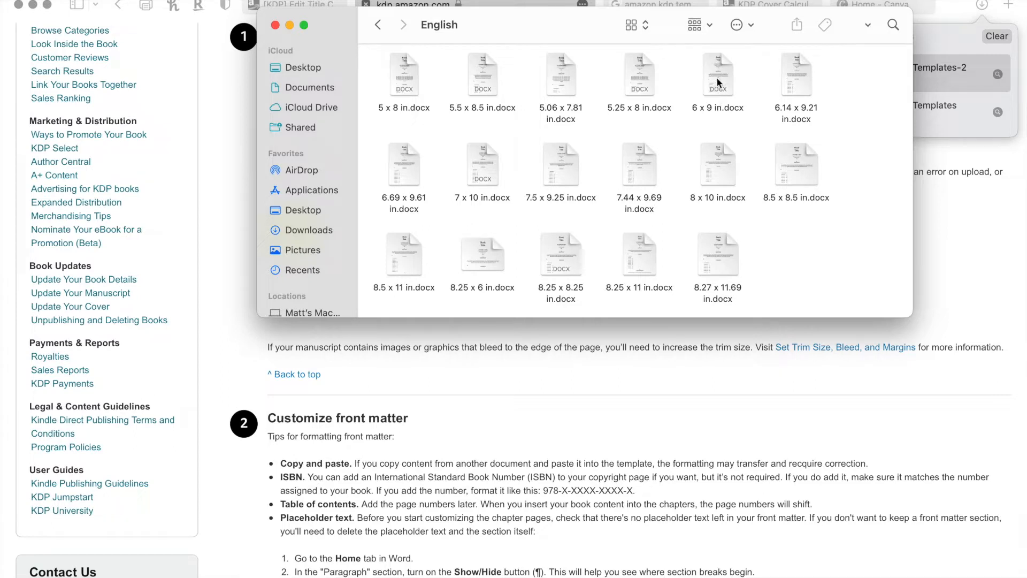
{"action": "right_click", "coordinate": [719, 83]}
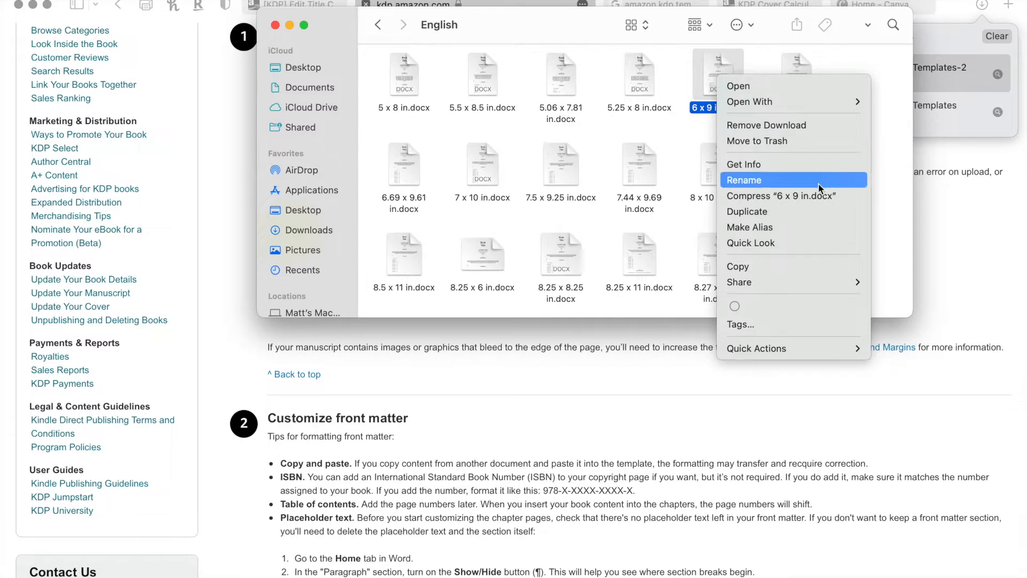
{"action": "mouse_move", "coordinate": [758, 107]}
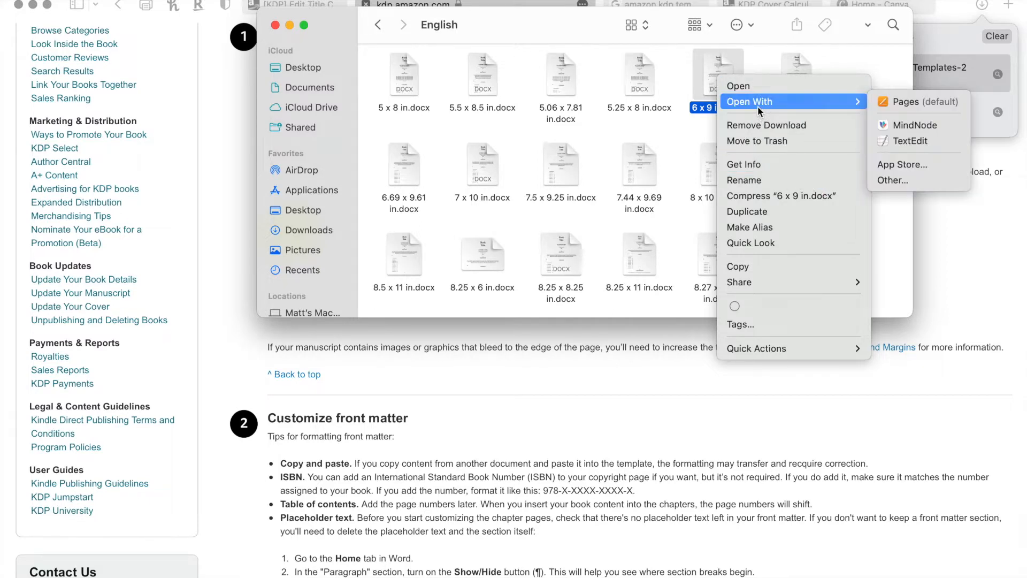
{"action": "left_click", "coordinate": [875, 104]}
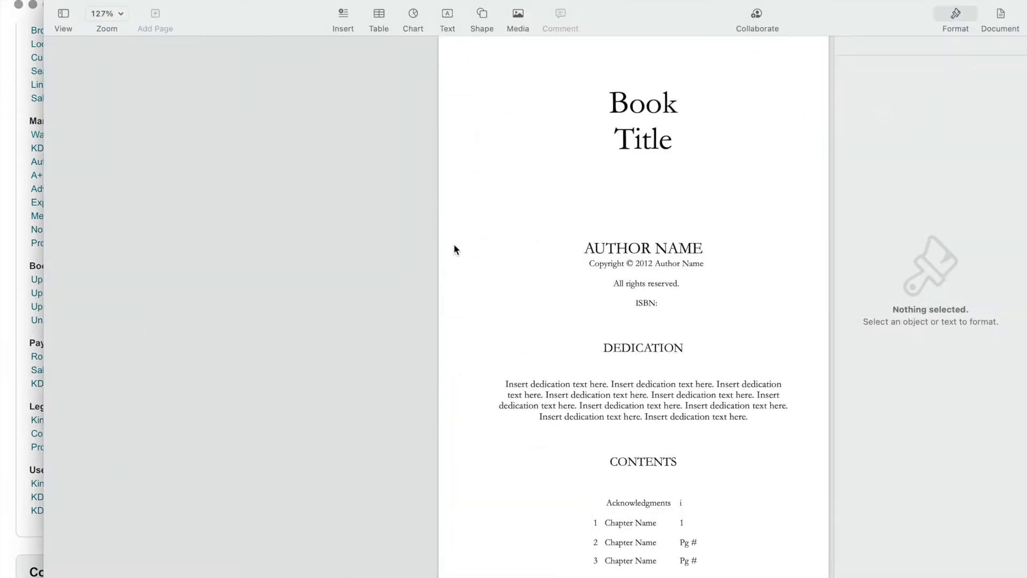
Look through the template from the title page to About the Author, and review the dedication, contents and acknowledgments placeholders.
{"action": "scroll", "coordinate": [453, 243], "scroll_direction": "down", "scroll_amount": 15}
{"action": "scroll", "coordinate": [468, 273], "scroll_direction": "down", "scroll_amount": 5}
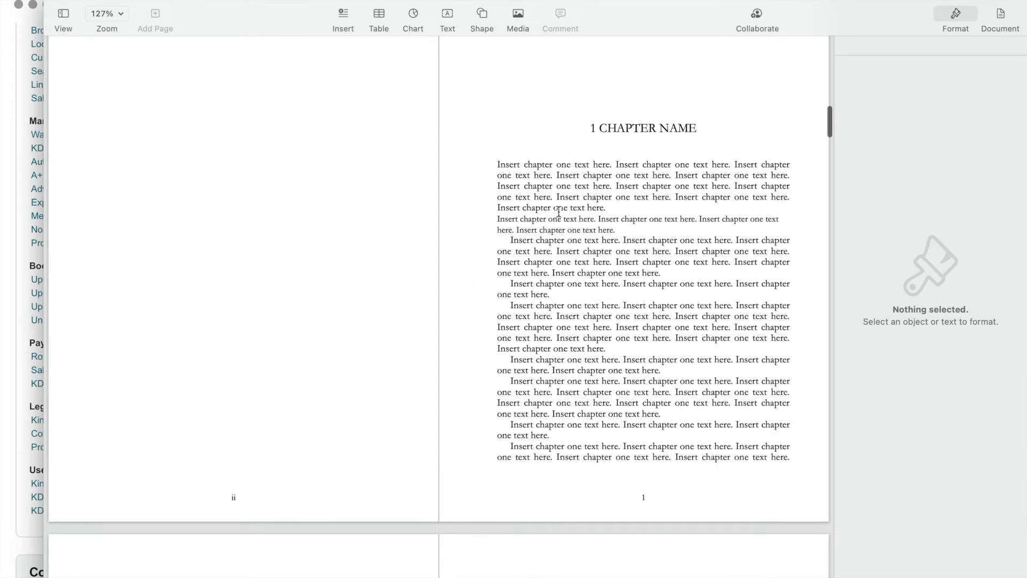
{"action": "scroll", "coordinate": [559, 214], "scroll_direction": "down", "scroll_amount": 20}
{"action": "scroll", "coordinate": [559, 211], "scroll_direction": "down", "scroll_amount": 20}
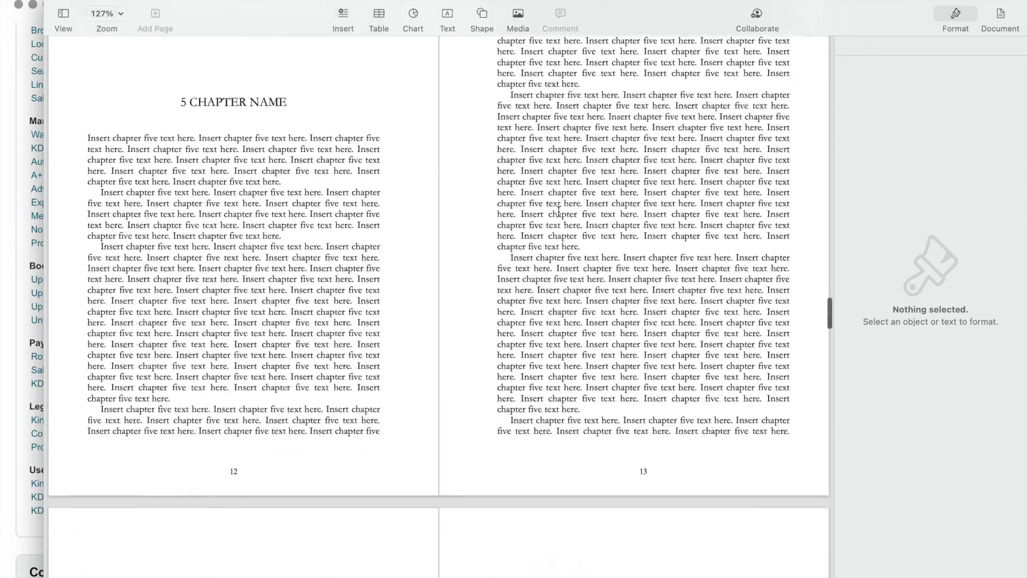
{"action": "scroll", "coordinate": [559, 211], "scroll_direction": "down", "scroll_amount": 6}
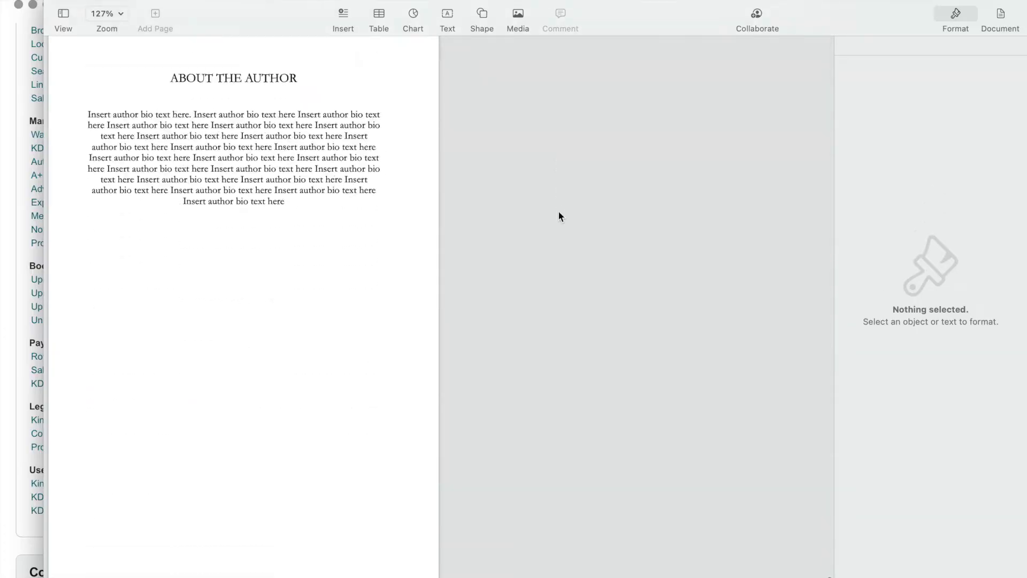
{"action": "scroll", "coordinate": [559, 211], "scroll_direction": "up", "scroll_amount": 15}
{"action": "scroll", "coordinate": [558, 211], "scroll_direction": "up", "scroll_amount": 20}
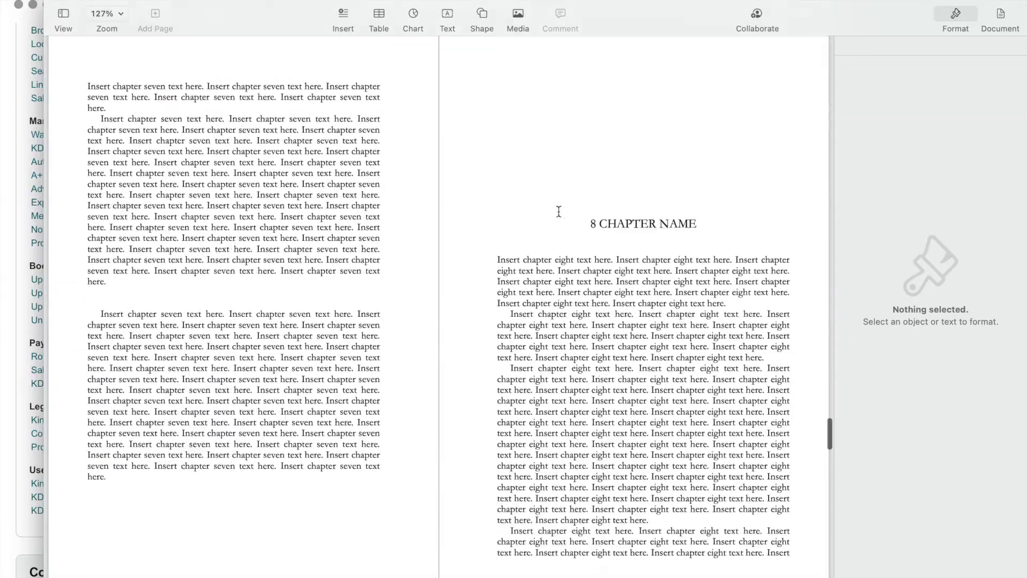
{"action": "scroll", "coordinate": [559, 212], "scroll_direction": "up", "scroll_amount": 20}
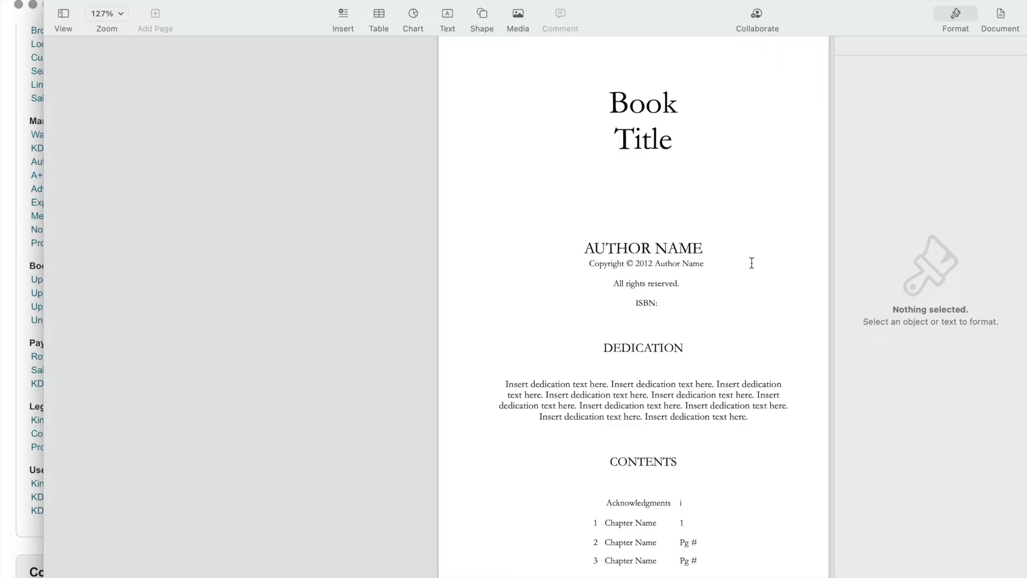
{"action": "scroll", "coordinate": [718, 211], "scroll_direction": "down", "scroll_amount": 5}
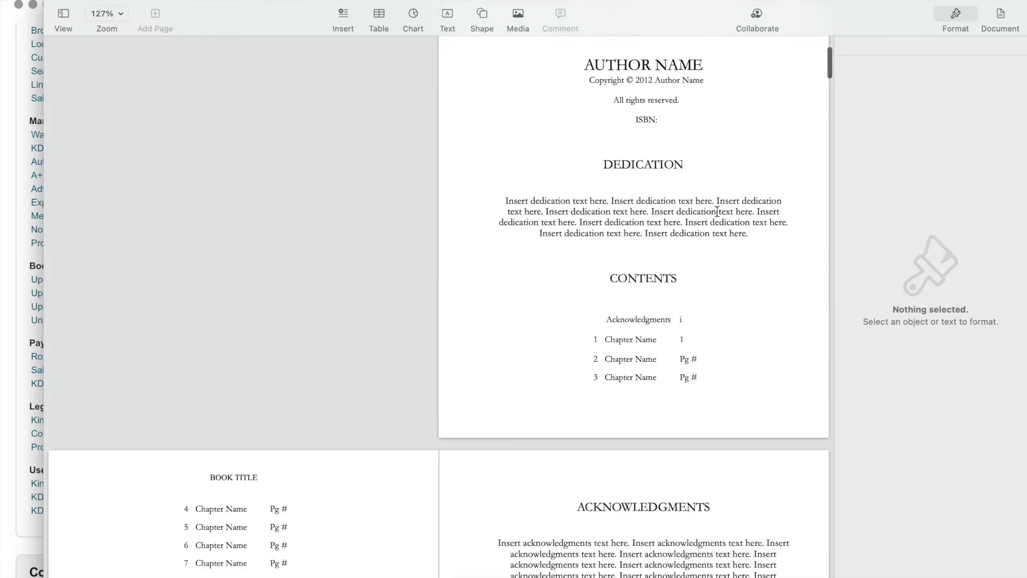
{"action": "scroll", "coordinate": [717, 212], "scroll_direction": "down", "scroll_amount": 3}
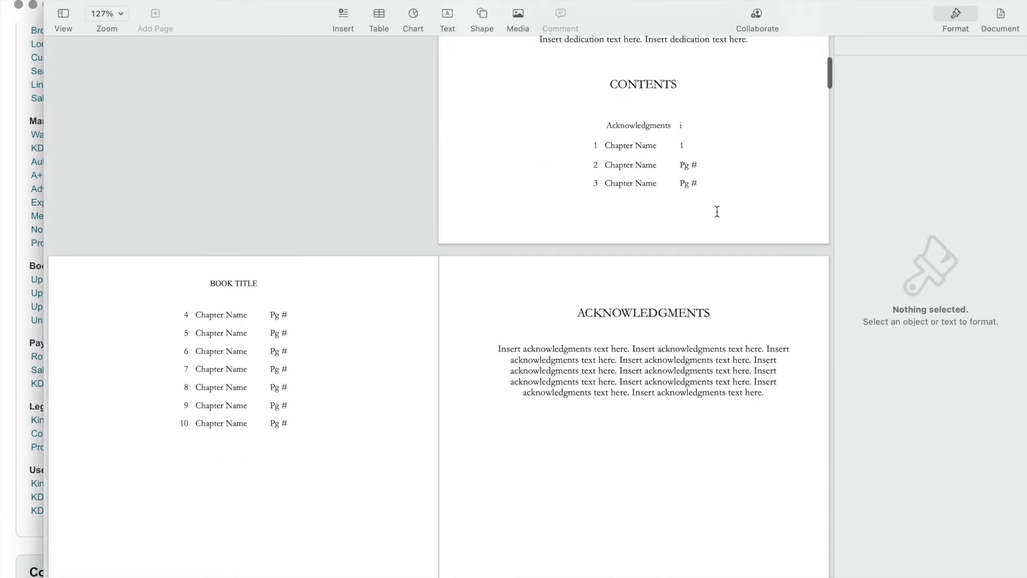
{"action": "scroll", "coordinate": [717, 211], "scroll_direction": "up", "scroll_amount": 8}
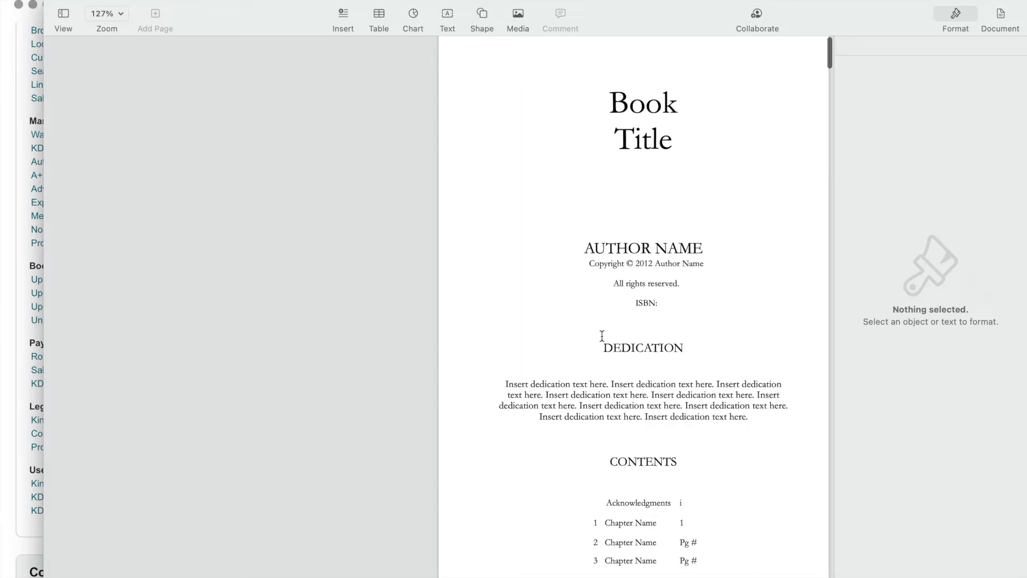
{"action": "scroll", "coordinate": [689, 336], "scroll_direction": "down", "scroll_amount": 3}
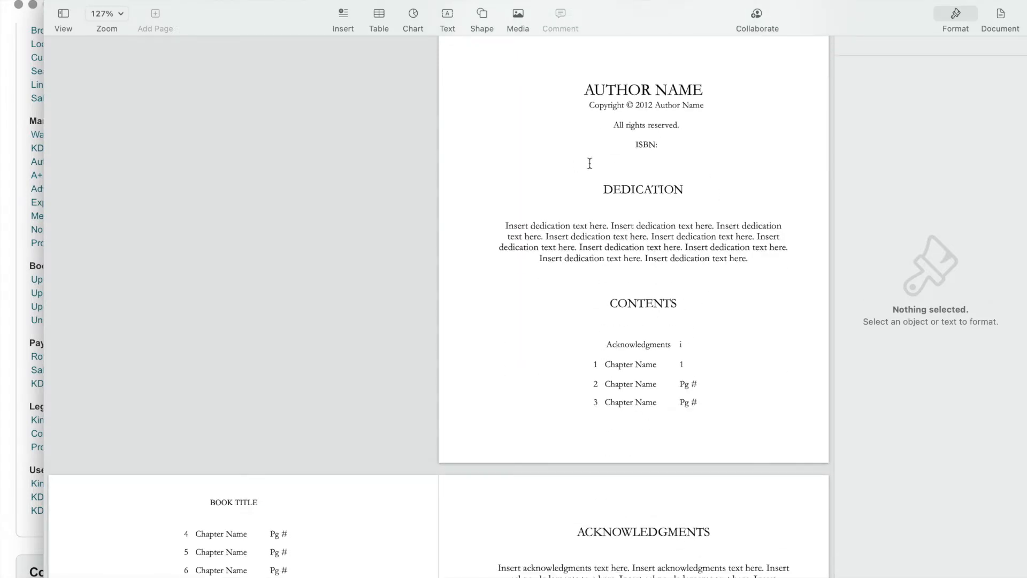
{"action": "scroll", "coordinate": [589, 163], "scroll_direction": "up", "scroll_amount": 3}
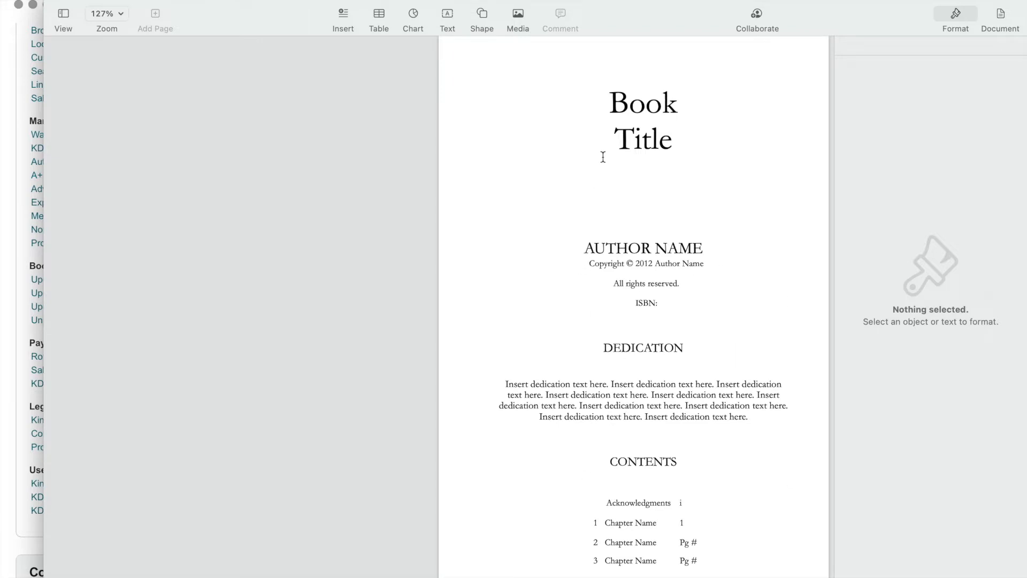
Insert four blank lines before AUTHOR NAME to place it lower on the title page.
{"action": "left_click", "coordinate": [583, 248]}
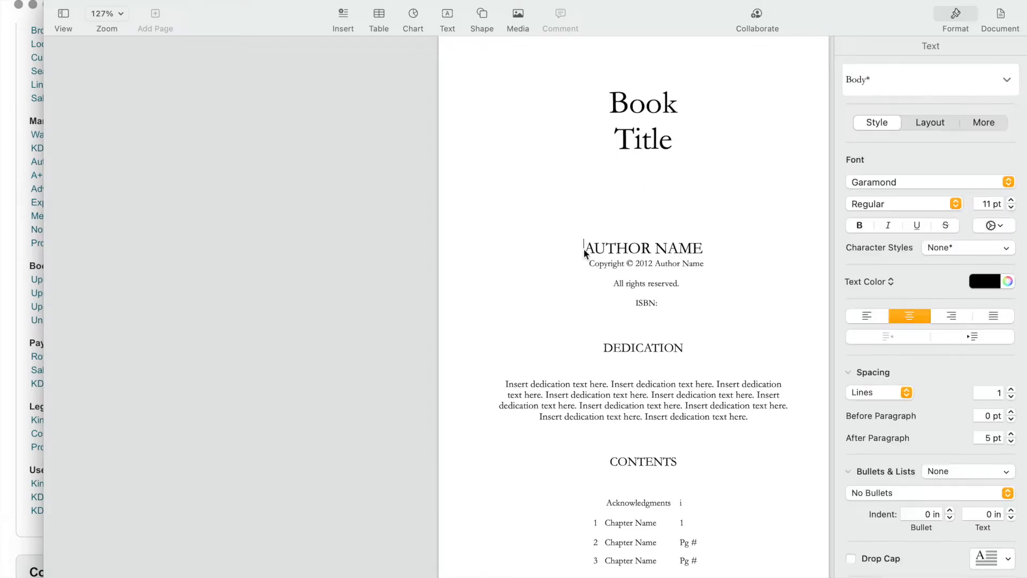
{"action": "key", "text": "Return"}
{"action": "key", "text": "Return"}
{"action": "key", "text": "Return"}
{"action": "key", "text": "Return"}
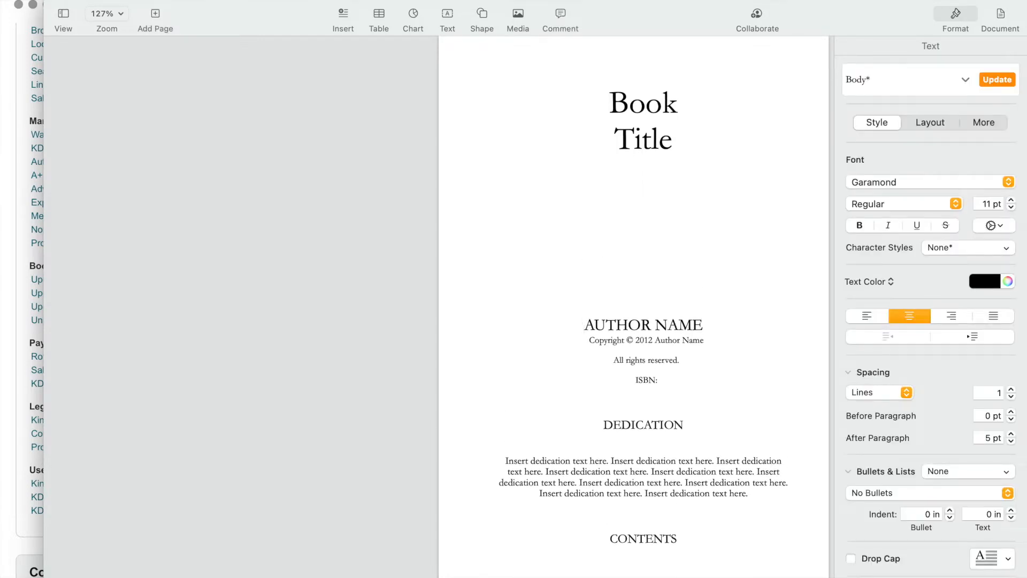
Insert blank lines before the copyright line until the copyright, rights and ISBN block sits at the bottom of the second page.
{"action": "left_click", "coordinate": [586, 339]}
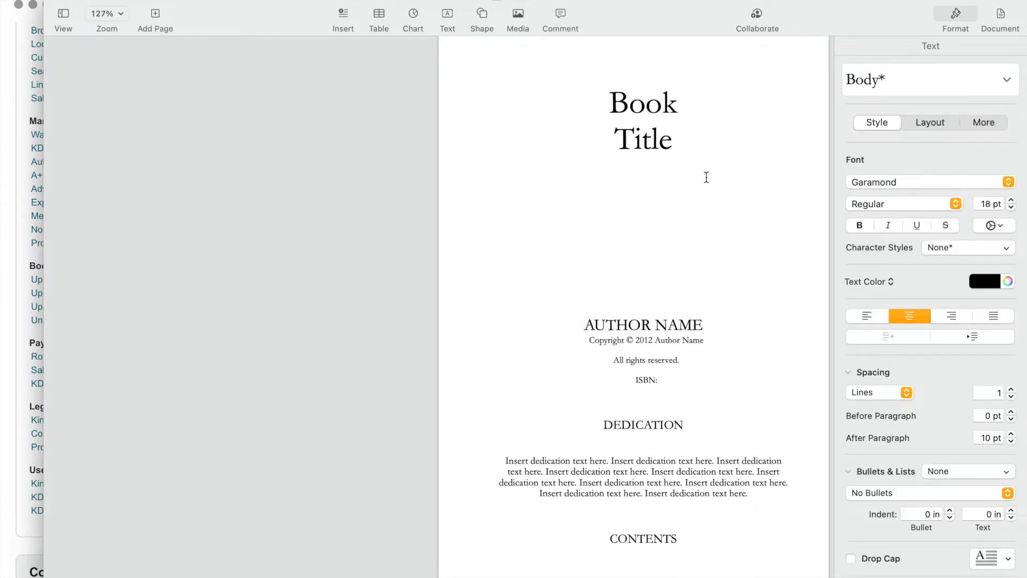
{"action": "scroll", "coordinate": [707, 177], "scroll_direction": "down", "scroll_amount": 10}
{"action": "key", "text": "Return"}
{"action": "key", "text": "Return"}
{"action": "key", "text": "Return"}
{"action": "key", "text": "Return"}
{"action": "key", "text": "Return"}
{"action": "key", "text": "Return"}
{"action": "key", "text": "Return"}
{"action": "key", "text": "Return"}
{"action": "key", "text": "Return"}
{"action": "key", "text": "Return"}
{"action": "key", "text": "Return"}
{"action": "key", "text": "Return"}
{"action": "key", "text": "Return"}
{"action": "key", "text": "Return"}
{"action": "key", "text": "Return"}
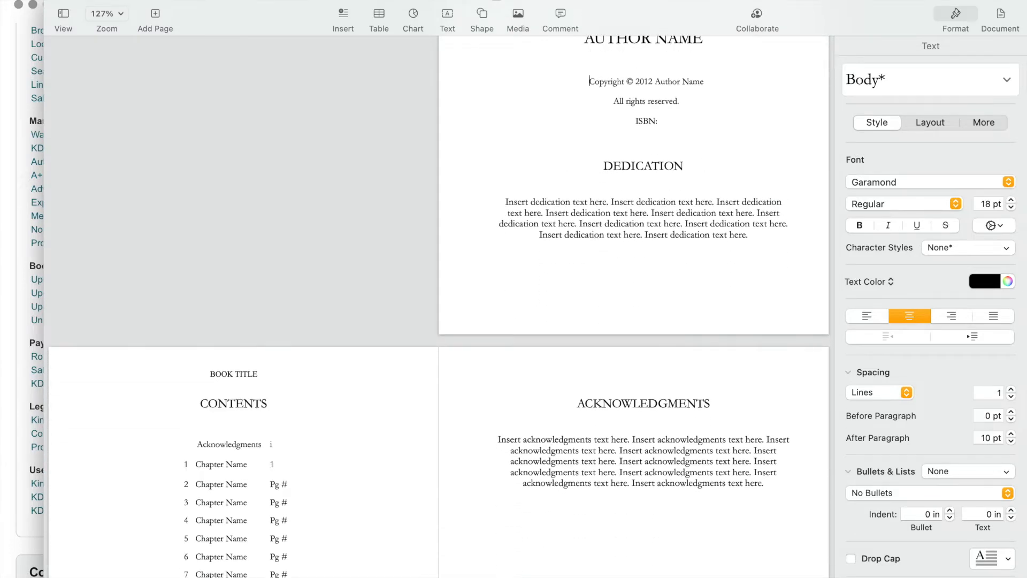
{"action": "key", "text": "Return"}
{"action": "key", "text": "Return"}
{"action": "key", "text": "Return"}
{"action": "key", "text": "Return"}
{"action": "key", "text": "Return"}
{"action": "key", "text": "Return"}
{"action": "key", "text": "Return"}
{"action": "key", "text": "Return"}
{"action": "key", "text": "Return"}
{"action": "key", "text": "Return"}
{"action": "key", "text": "Return"}
{"action": "key", "text": "Return"}
{"action": "key", "text": "Return"}
{"action": "key", "text": "Return"}
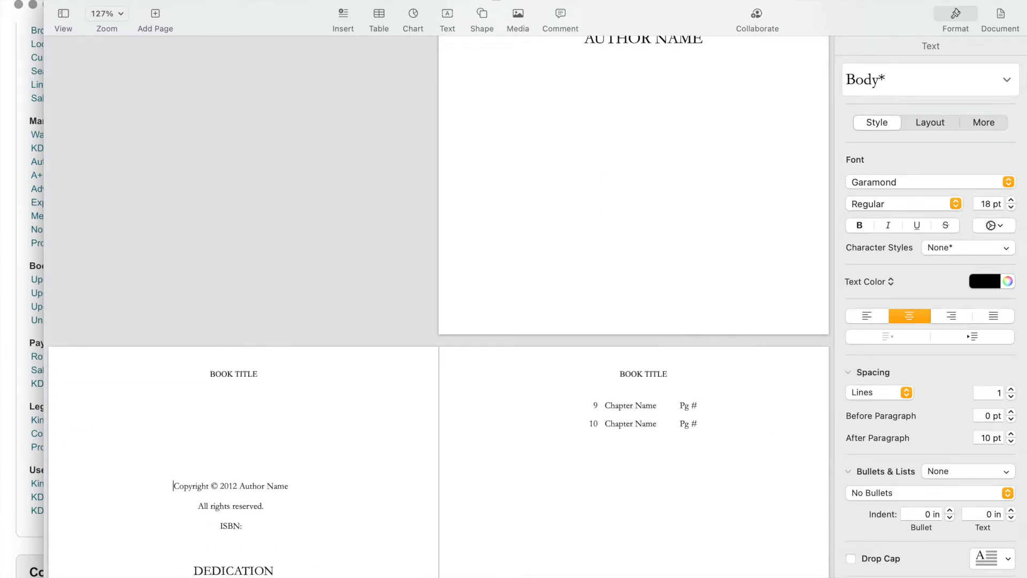
{"action": "key", "text": "Return"}
{"action": "key", "text": "Return"}
{"action": "key", "text": "Return"}
{"action": "key", "text": "Return"}
{"action": "key", "text": "Return"}
{"action": "key", "text": "Return"}
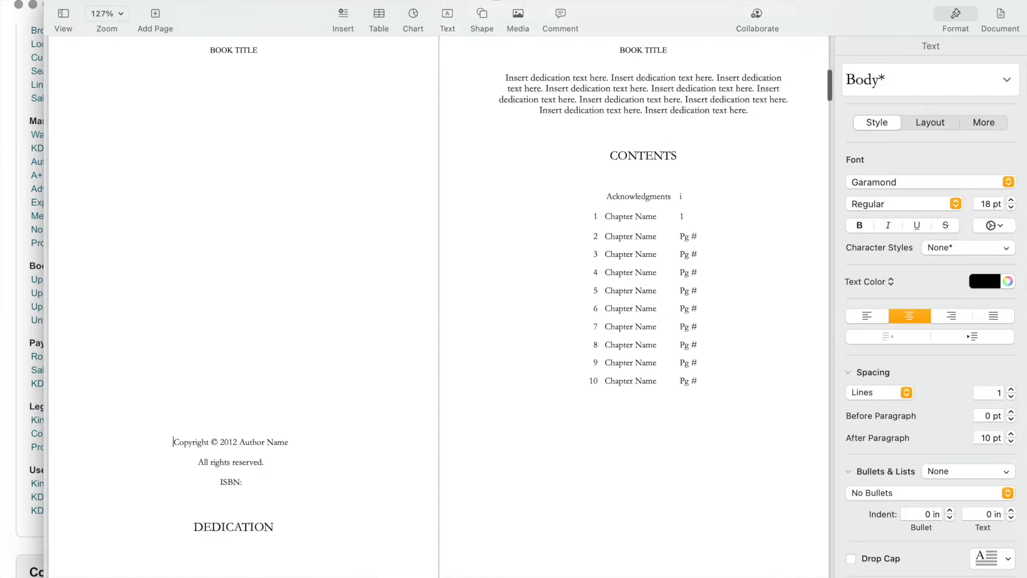
{"action": "key", "text": "BackSpace"}
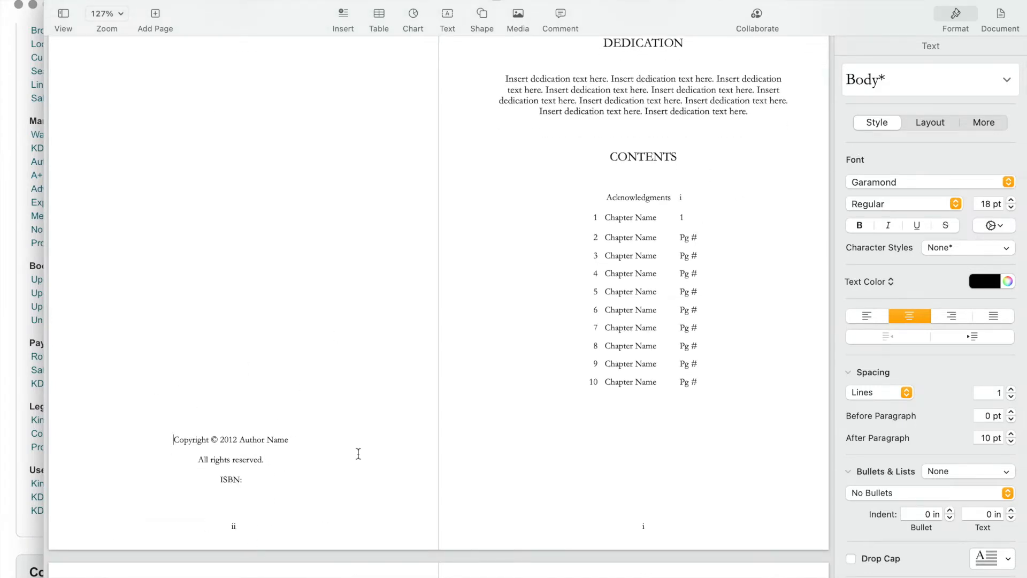
Insert blank lines above the DEDICATION heading to place the dedication lower on its page.
{"action": "scroll", "coordinate": [641, 298], "scroll_direction": "up", "scroll_amount": 3}
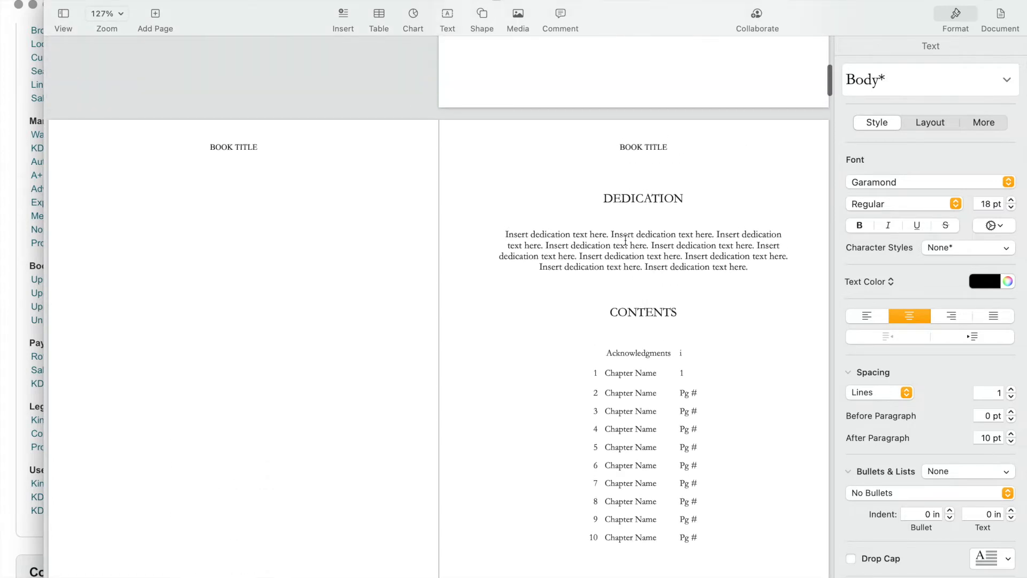
{"action": "left_click", "coordinate": [603, 201]}
{"action": "key", "text": "Return"}
{"action": "key", "text": "Return"}
{"action": "key", "text": "Return"}
{"action": "key", "text": "Return"}
{"action": "key", "text": "Return"}
{"action": "key", "text": "Return"}
{"action": "key", "text": "Return"}
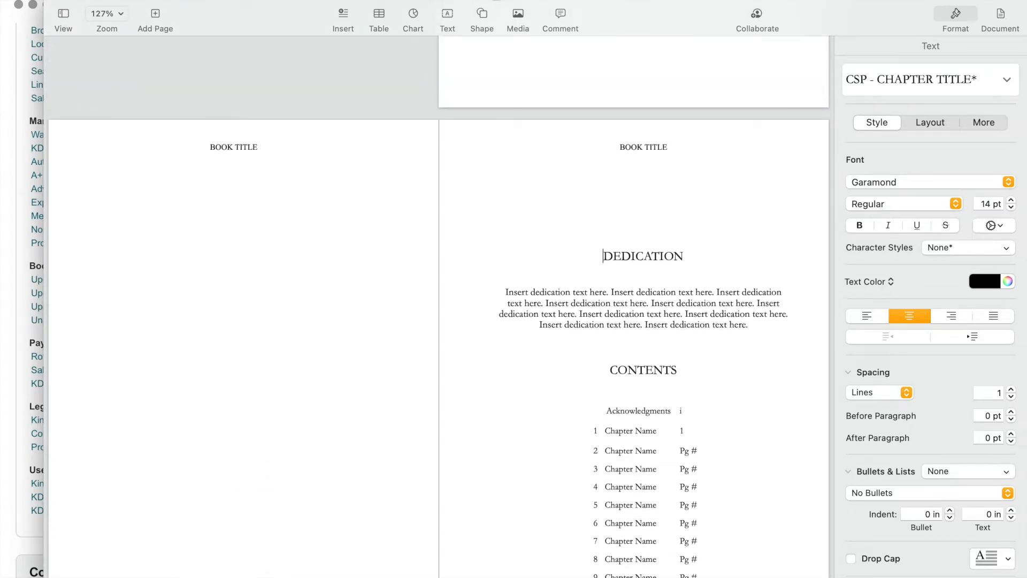
Insert blank lines before the CONTENTS heading until the contents list sits on its own right-hand page after the dedication.
{"action": "scroll", "coordinate": [696, 208], "scroll_direction": "down", "scroll_amount": 5}
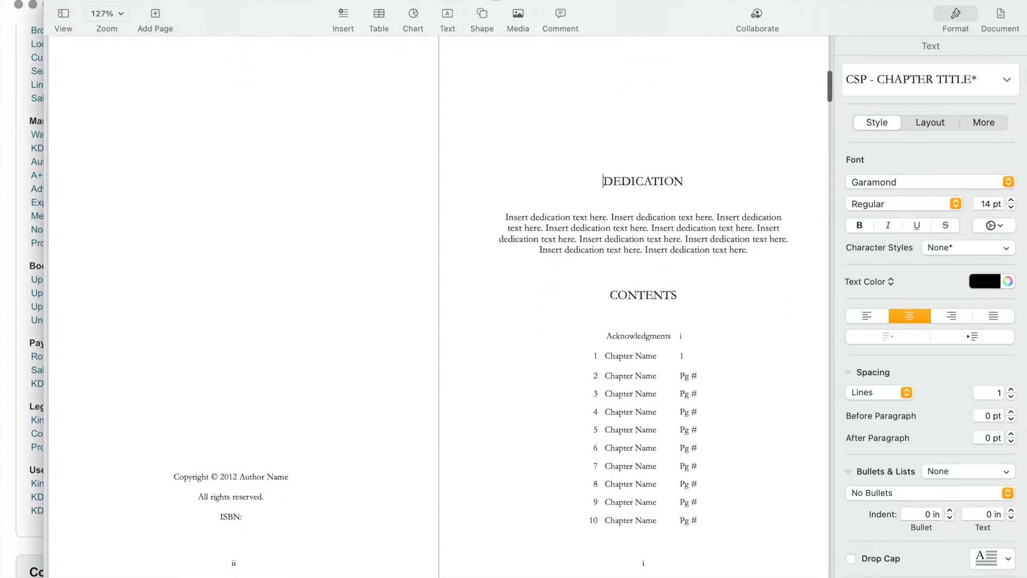
{"action": "left_click", "coordinate": [636, 204]}
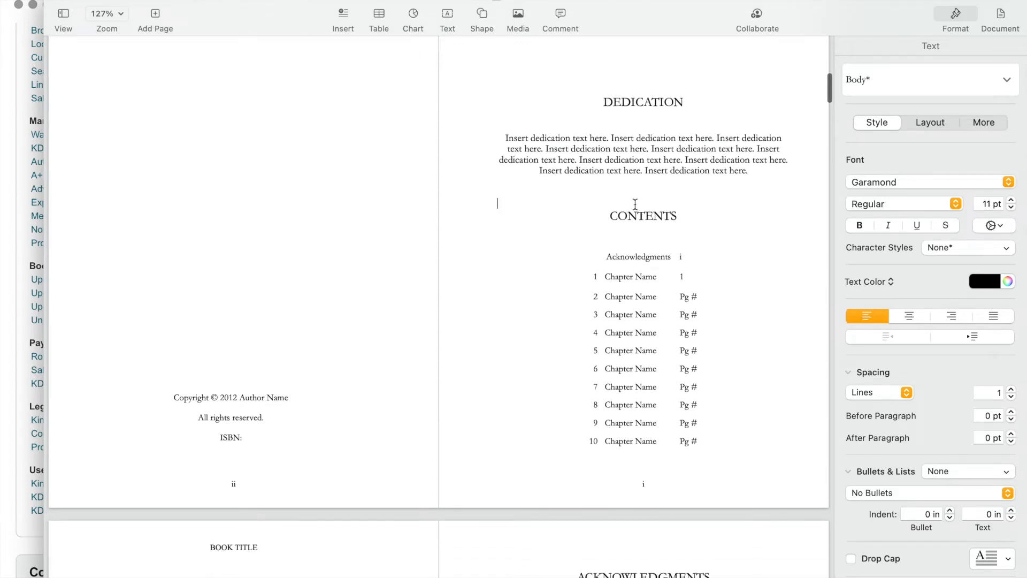
{"action": "left_click", "coordinate": [615, 213]}
{"action": "left_click", "coordinate": [599, 219]}
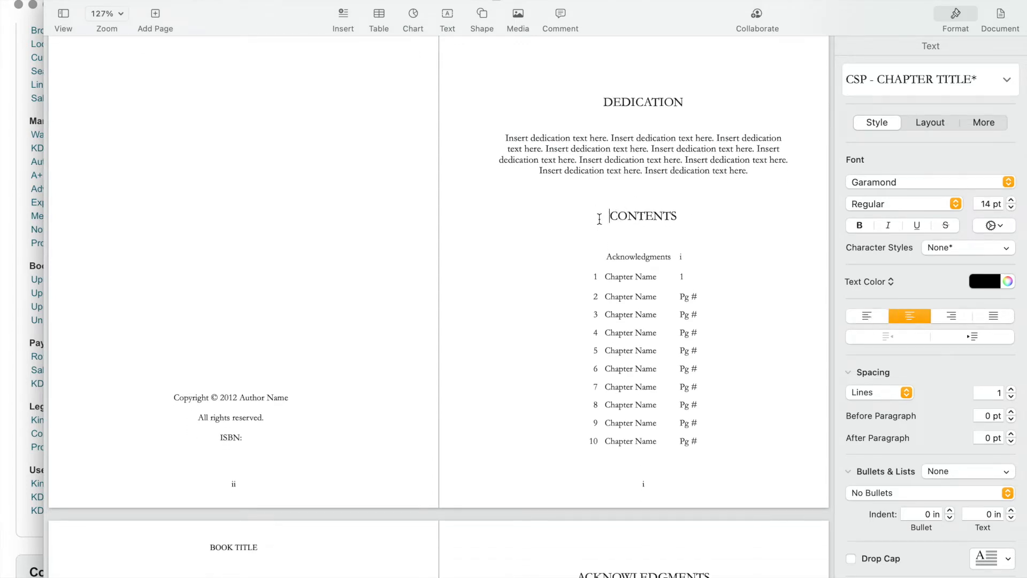
{"action": "scroll", "coordinate": [651, 227], "scroll_direction": "down", "scroll_amount": 3}
{"action": "key", "text": "Return"}
{"action": "key", "text": "Return"}
{"action": "key", "text": "Return"}
{"action": "key", "text": "Return"}
{"action": "key", "text": "Return"}
{"action": "key", "text": "Return"}
{"action": "key", "text": "Return"}
{"action": "key", "text": "Return"}
{"action": "key", "text": "Return"}
{"action": "key", "text": "Return"}
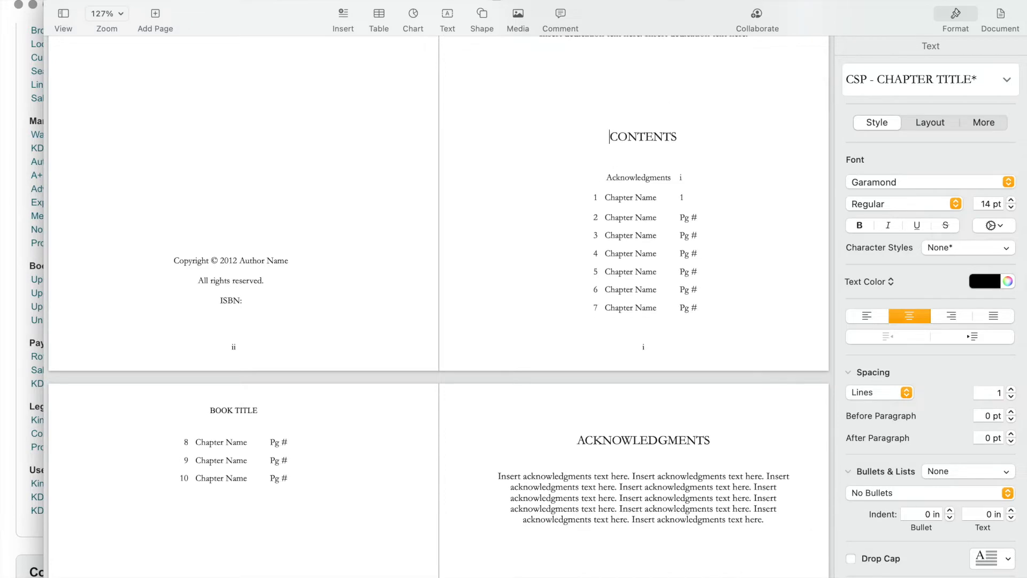
{"action": "scroll", "coordinate": [653, 227], "scroll_direction": "down", "scroll_amount": 3}
{"action": "key", "text": "Return"}
{"action": "key", "text": "Return"}
{"action": "key", "text": "Return"}
{"action": "key", "text": "Return"}
{"action": "key", "text": "Return"}
{"action": "key", "text": "Return"}
{"action": "key", "text": "Return"}
{"action": "key", "text": "Return"}
{"action": "key", "text": "Return"}
{"action": "key", "text": "Return"}
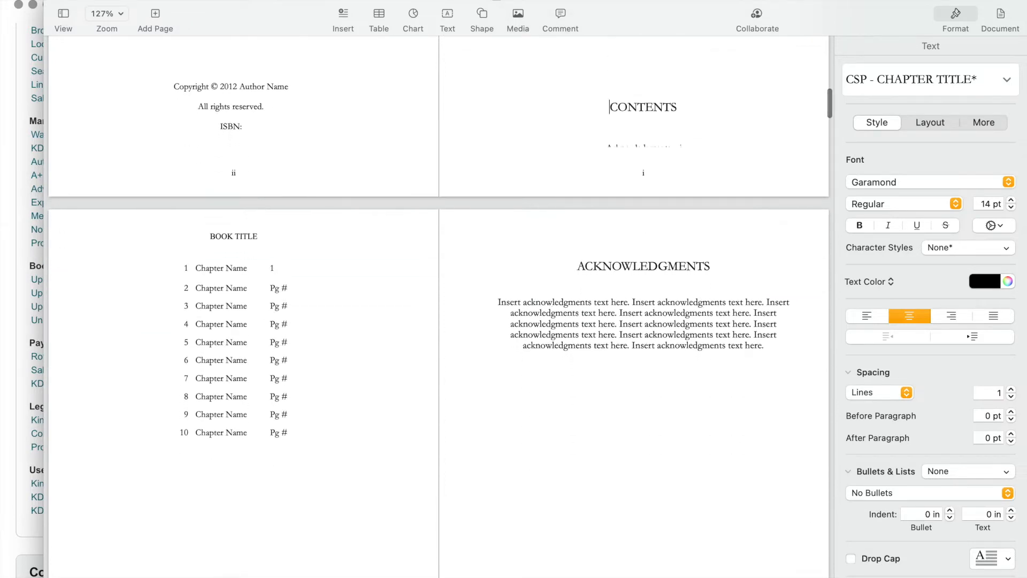
{"action": "key", "text": "Return"}
{"action": "key", "text": "Return"}
{"action": "key", "text": "Return"}
{"action": "key", "text": "Return"}
{"action": "key", "text": "Return"}
{"action": "key", "text": "Return"}
{"action": "key", "text": "Return"}
{"action": "key", "text": "Return"}
{"action": "scroll", "coordinate": [652, 227], "scroll_direction": "down", "scroll_amount": 3}
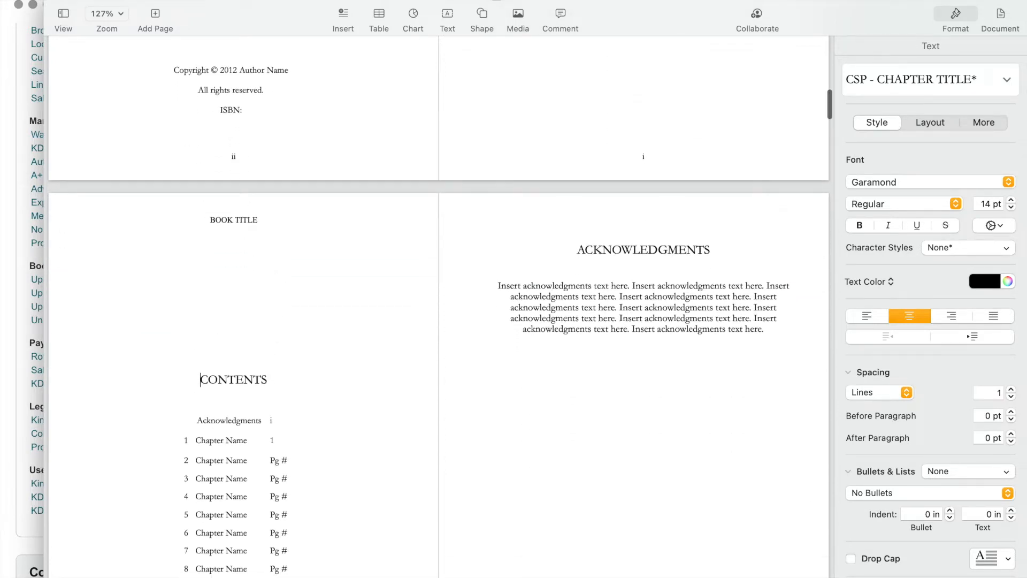
{"action": "key", "text": "Return"}
{"action": "key", "text": "Return"}
{"action": "key", "text": "Return"}
{"action": "key", "text": "Return"}
{"action": "key", "text": "Return"}
{"action": "key", "text": "Return"}
{"action": "key", "text": "Return"}
{"action": "key", "text": "Return"}
{"action": "key", "text": "Return"}
{"action": "key", "text": "Return"}
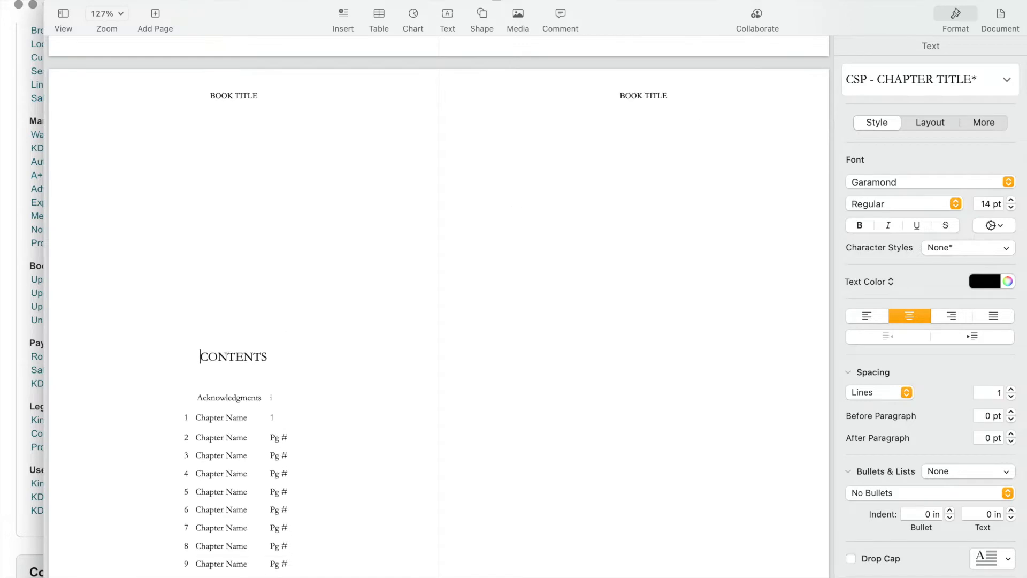
{"action": "key", "text": "Return"}
{"action": "key", "text": "Return"}
{"action": "key", "text": "Return"}
{"action": "key", "text": "Return"}
{"action": "key", "text": "Return"}
{"action": "key", "text": "Return"}
{"action": "key", "text": "Return"}
{"action": "key", "text": "Return"}
{"action": "key", "text": "Return"}
{"action": "key", "text": "Return"}
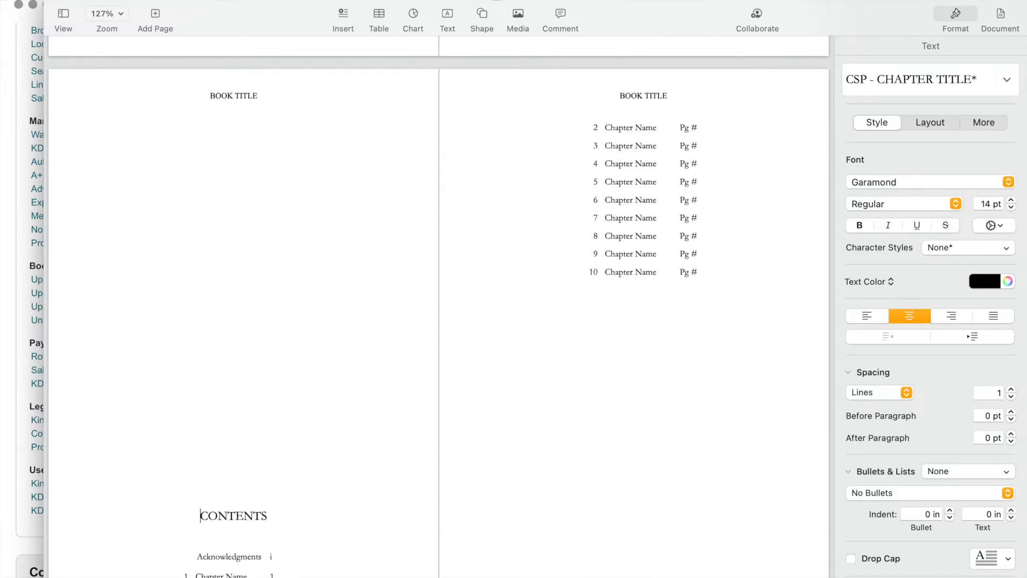
{"action": "key", "text": "Return"}
{"action": "key", "text": "Return"}
{"action": "key", "text": "Return"}
{"action": "key", "text": "Return"}
{"action": "key", "text": "Return"}
{"action": "key", "text": "Return"}
{"action": "key", "text": "Return"}
{"action": "key", "text": "Return"}
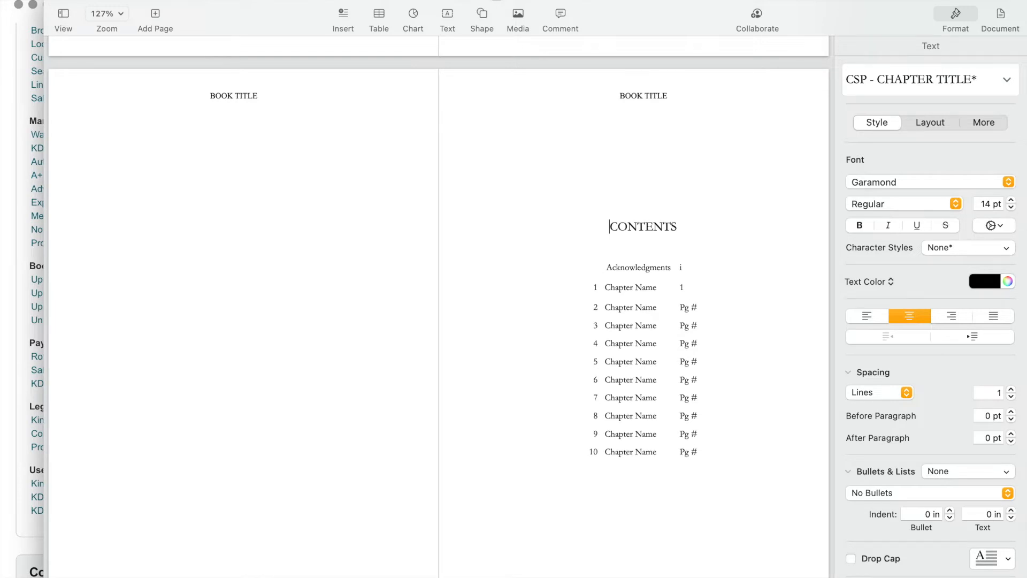
Insert blank lines above the ACKNOWLEDGMENTS heading to place the acknowledgments lower on their page.
{"action": "scroll", "coordinate": [439, 305], "scroll_direction": "down", "scroll_amount": 15}
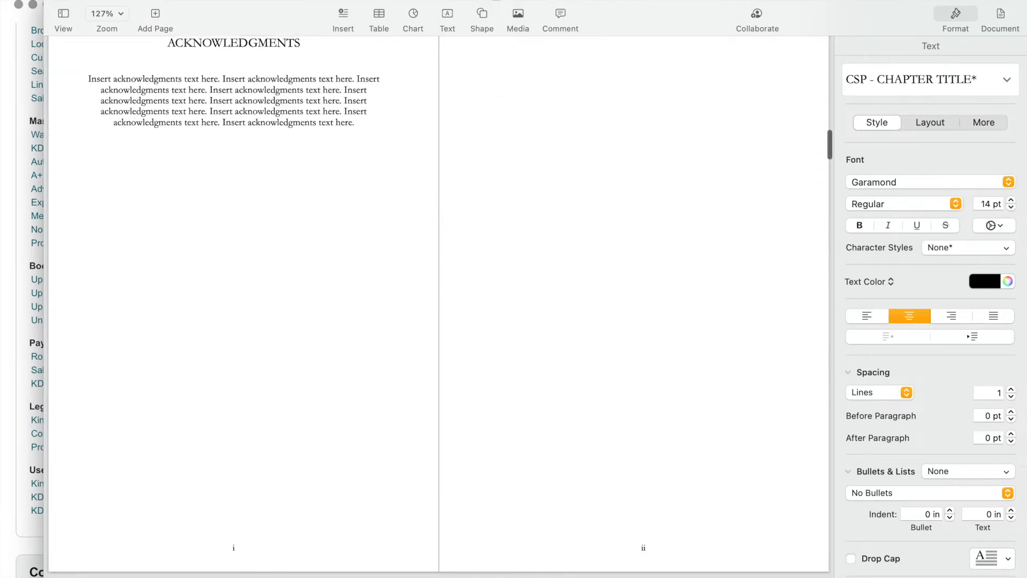
{"action": "scroll", "coordinate": [439, 305], "scroll_direction": "up", "scroll_amount": 3}
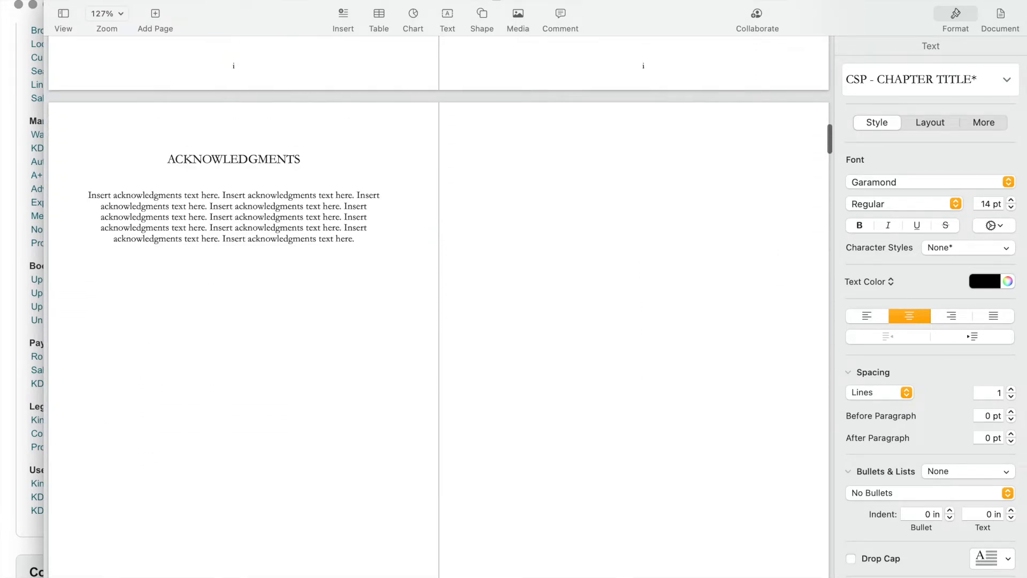
{"action": "left_click", "coordinate": [167, 159]}
{"action": "key", "text": "Return"}
{"action": "key", "text": "Return"}
{"action": "key", "text": "Return"}
{"action": "key", "text": "Return"}
{"action": "key", "text": "Return"}
{"action": "key", "text": "Return"}
{"action": "key", "text": "Return"}
{"action": "key", "text": "Return"}
{"action": "key", "text": "Return"}
{"action": "key", "text": "Return"}
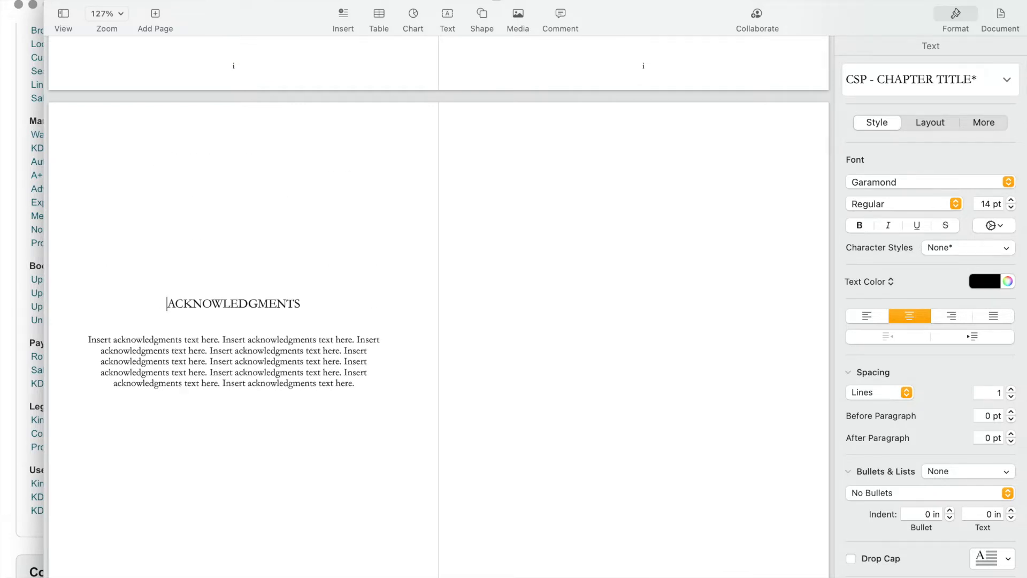
Try inserting blank lines above the 1 CHAPTER NAME heading to place it lower on its page.
{"action": "scroll", "coordinate": [439, 300], "scroll_direction": "down", "scroll_amount": 5}
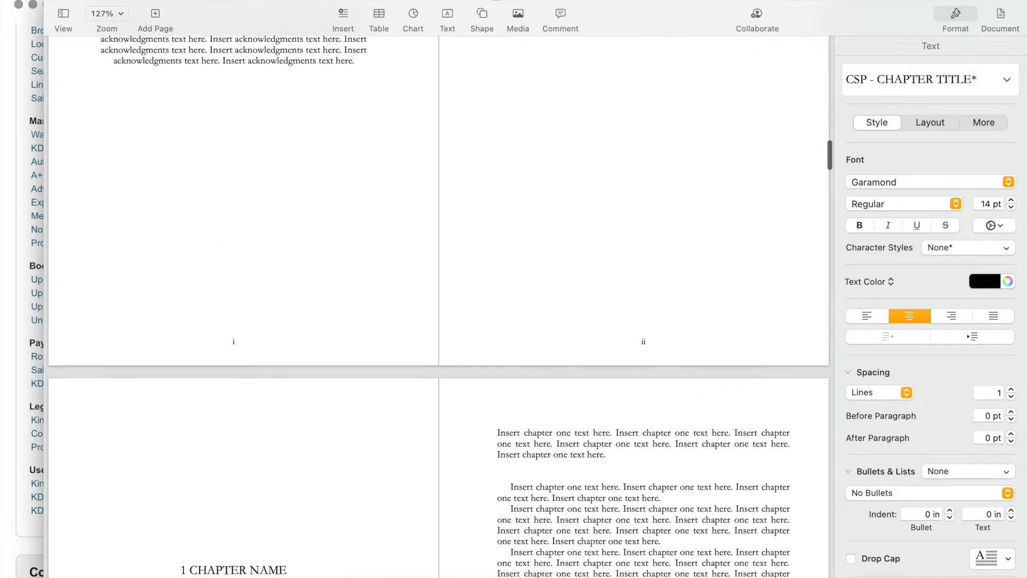
{"action": "scroll", "coordinate": [439, 300], "scroll_direction": "up", "scroll_amount": 2}
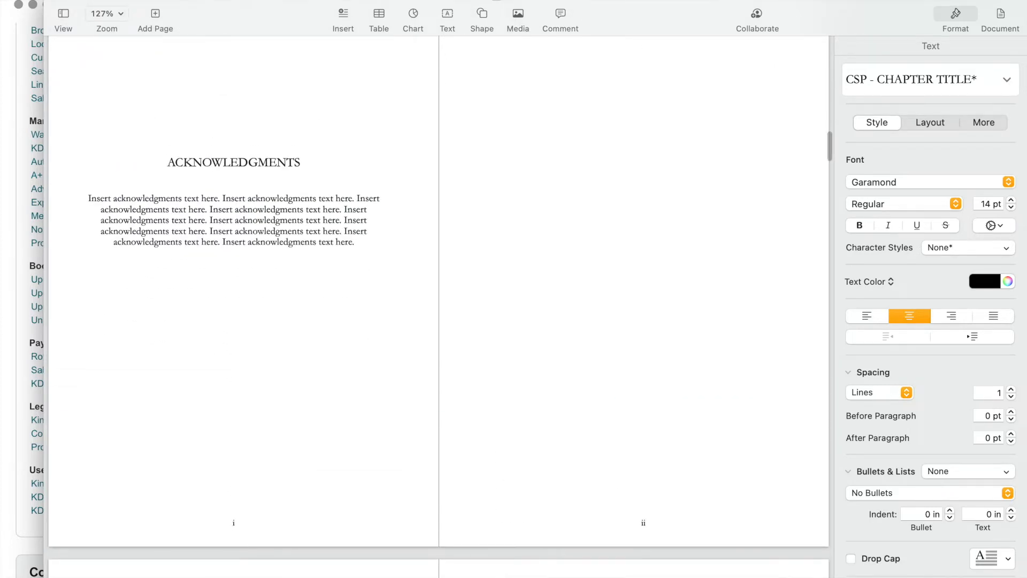
{"action": "scroll", "coordinate": [439, 300], "scroll_direction": "down", "scroll_amount": 4}
{"action": "scroll", "coordinate": [172, 167], "scroll_direction": "down", "scroll_amount": 3}
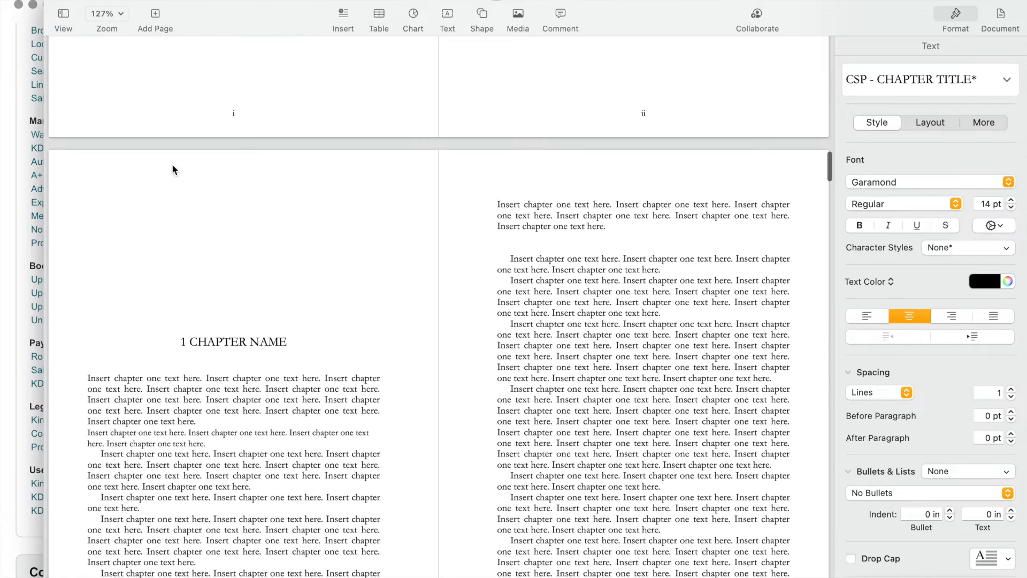
{"action": "left_click", "coordinate": [161, 329]}
{"action": "key", "text": "Return"}
{"action": "key", "text": "Return"}
{"action": "key", "text": "Return"}
{"action": "key", "text": "Return"}
{"action": "key", "text": "Return"}
{"action": "key", "text": "Return"}
{"action": "key", "text": "Return"}
{"action": "key", "text": "Return"}
{"action": "key", "text": "Return"}
{"action": "key", "text": "Return"}
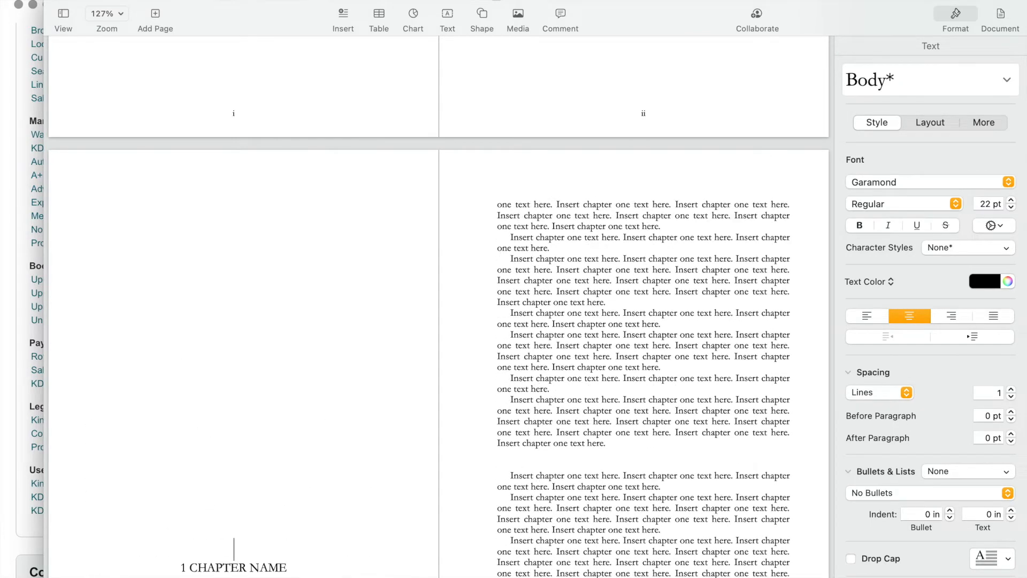
Delete the spacing before 1 CHAPTER NAME until chapter one faces the acknowledgments page, and lower its heading with three blank lines.
{"action": "key", "text": "BackSpace"}
{"action": "key", "text": "BackSpace"}
{"action": "key", "text": "BackSpace"}
{"action": "key", "text": "BackSpace"}
{"action": "key", "text": "BackSpace"}
{"action": "key", "text": "BackSpace"}
{"action": "key", "text": "BackSpace"}
{"action": "key", "text": "BackSpace"}
{"action": "key", "text": "BackSpace"}
{"action": "key", "text": "BackSpace"}
{"action": "key", "text": "BackSpace"}
{"action": "key", "text": "BackSpace"}
{"action": "key", "text": "BackSpace"}
{"action": "key", "text": "BackSpace"}
{"action": "key", "text": "BackSpace"}
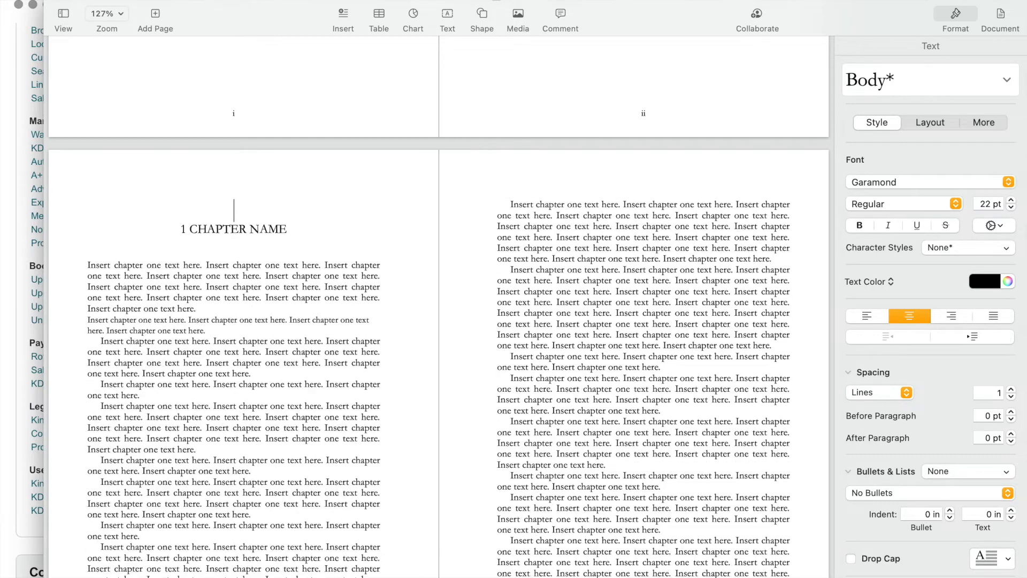
{"action": "key", "text": "BackSpace"}
{"action": "key", "text": "Return"}
{"action": "key", "text": "Return"}
{"action": "scroll", "coordinate": [439, 306], "scroll_direction": "up", "scroll_amount": 3}
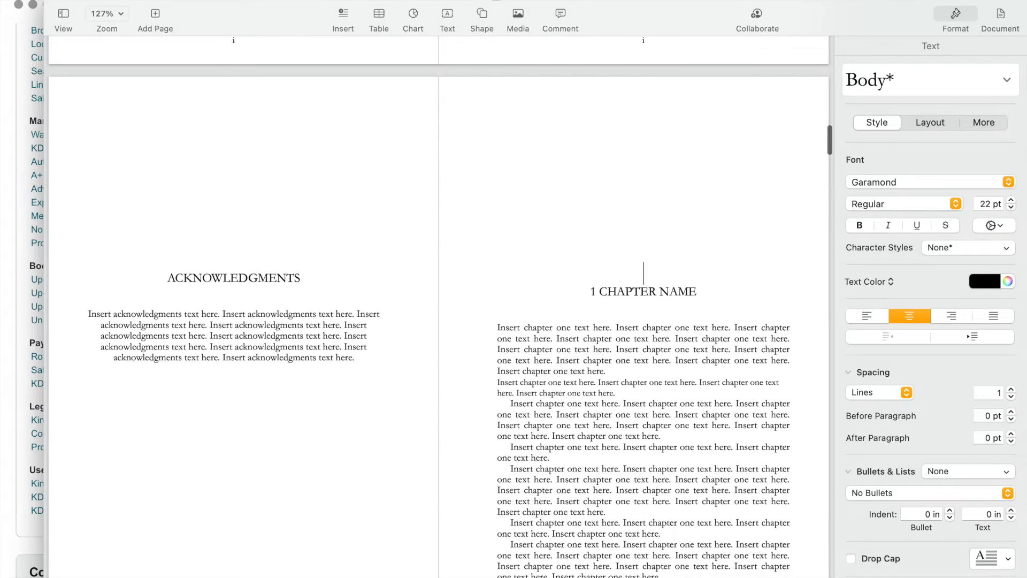
{"action": "key", "text": "Return"}
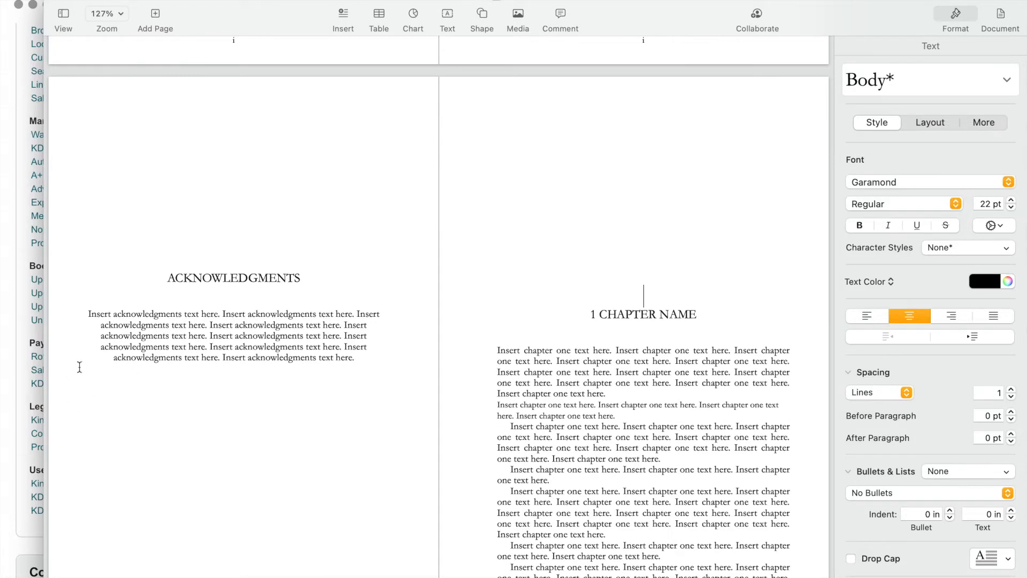
Delete the ACKNOWLEDGMENTS heading and its placeholder text, leaving the page before chapter one blank.
{"action": "left_click_drag", "start_coordinate": [289, 356], "coordinate": [174, 270]}
{"action": "scroll", "coordinate": [174, 270], "scroll_direction": "up", "scroll_amount": 7}
{"action": "scroll", "coordinate": [174, 270], "scroll_direction": "down", "scroll_amount": 7}
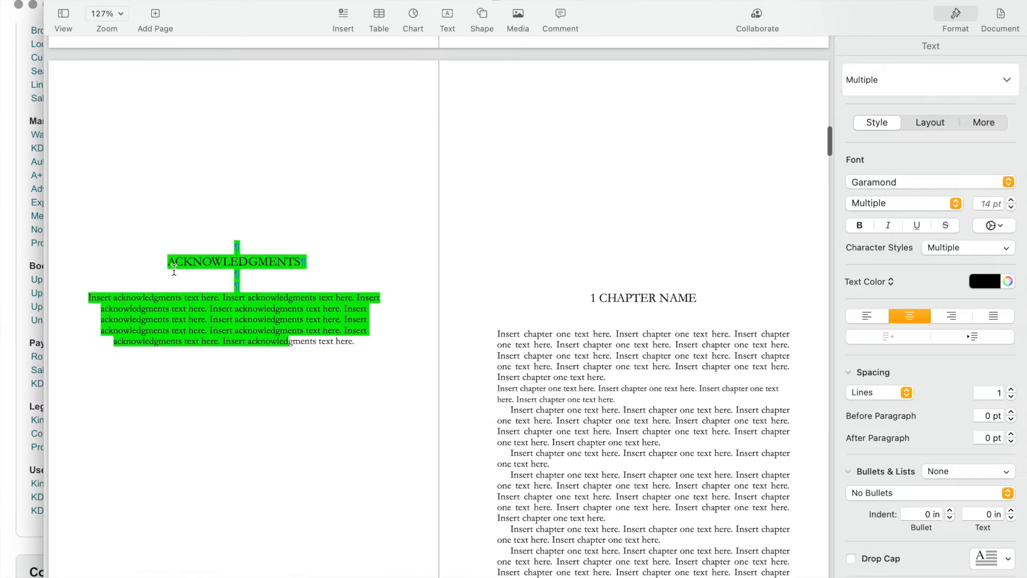
{"action": "key", "text": "BackSpace"}
{"action": "left_click", "coordinate": [248, 245]}
{"action": "key", "text": "BackSpace"}
{"action": "key", "text": "BackSpace"}
{"action": "key", "text": "BackSpace"}
{"action": "key", "text": "BackSpace"}
{"action": "key", "text": "BackSpace"}
{"action": "key", "text": "BackSpace"}
{"action": "key", "text": "BackSpace"}
{"action": "key", "text": "BackSpace"}
{"action": "key", "text": "BackSpace"}
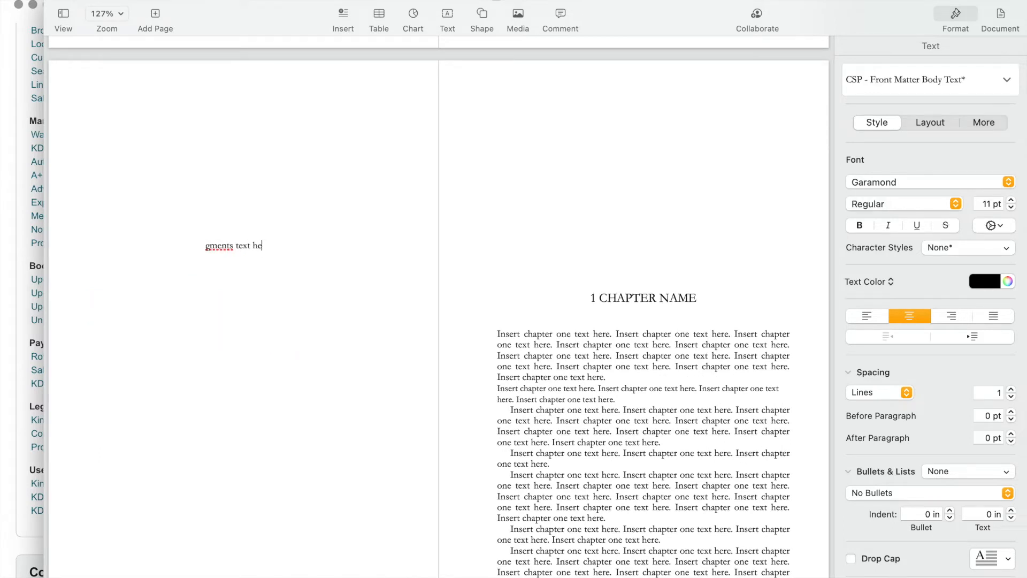
{"action": "key", "text": "BackSpace"}
{"action": "key", "text": "BackSpace"}
{"action": "key", "text": "BackSpace"}
{"action": "key", "text": "BackSpace"}
{"action": "key", "text": "BackSpace"}
{"action": "key", "text": "BackSpace"}
{"action": "key", "text": "BackSpace"}
Review the spread layout from the title page through the copyright, dedication and contents pages.
{"action": "scroll", "coordinate": [438, 305], "scroll_direction": "up", "scroll_amount": 15}
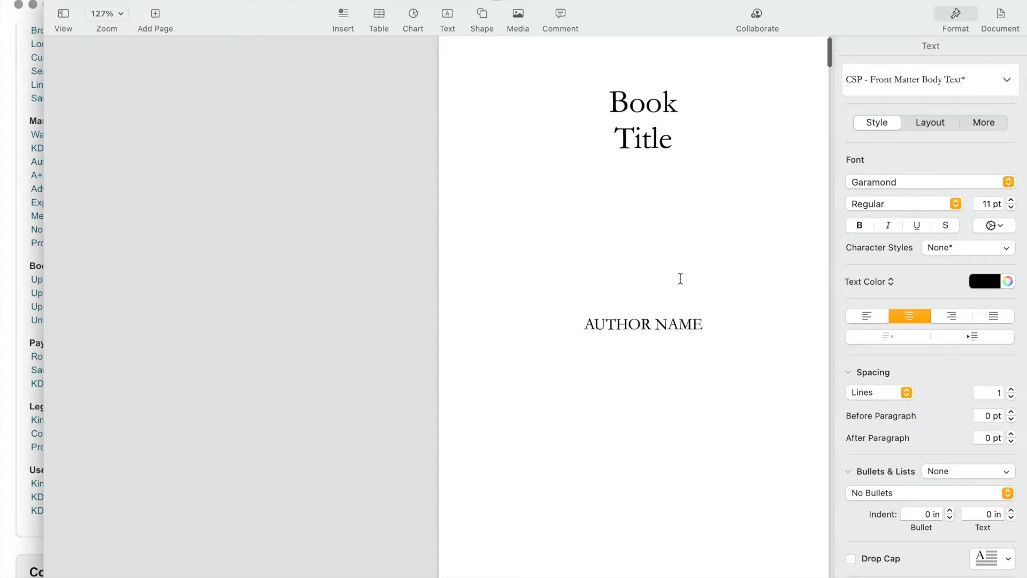
{"action": "scroll", "coordinate": [682, 273], "scroll_direction": "down", "scroll_amount": 3}
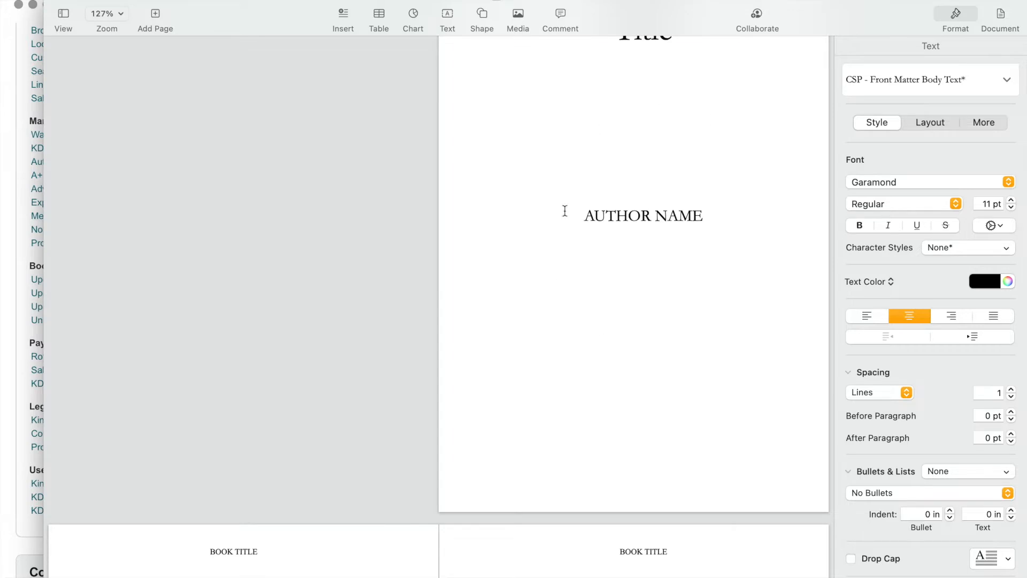
{"action": "scroll", "coordinate": [615, 349], "scroll_direction": "down", "scroll_amount": 10}
{"action": "scroll", "coordinate": [615, 350], "scroll_direction": "down", "scroll_amount": 3}
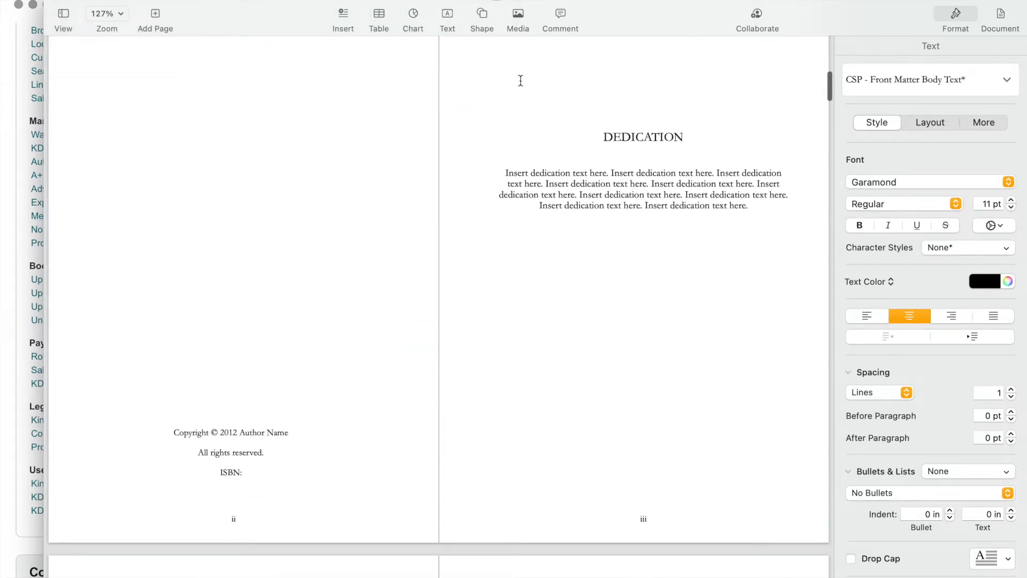
{"action": "scroll", "coordinate": [727, 282], "scroll_direction": "down", "scroll_amount": 10}
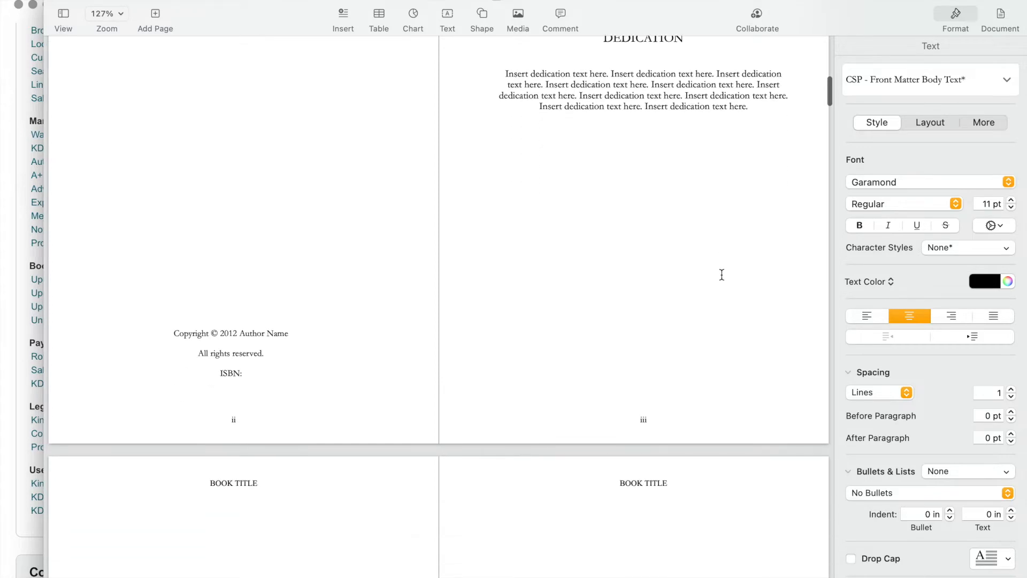
{"action": "scroll", "coordinate": [721, 275], "scroll_direction": "down", "scroll_amount": 3}
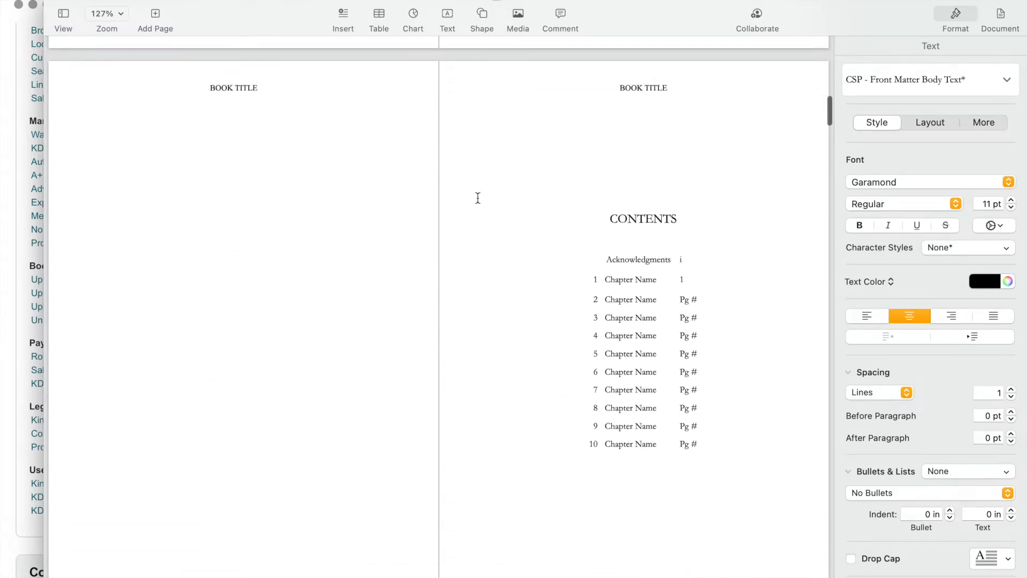
Widen the document window and set the view to one page at 125% zoom.
{"action": "left_click_drag", "start_coordinate": [44, 175], "coordinate": [5, 167]}
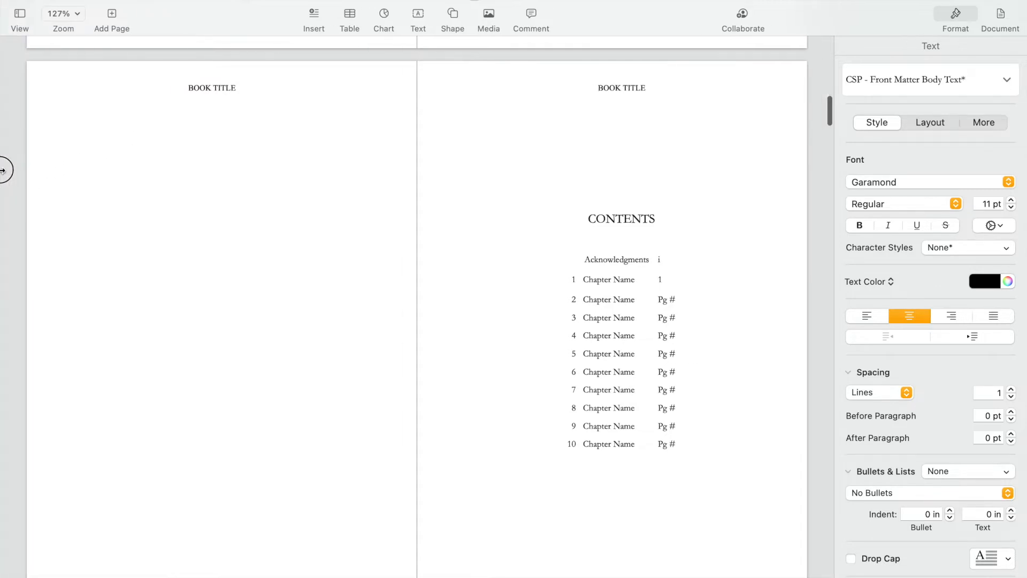
{"action": "scroll", "coordinate": [557, 179], "scroll_direction": "down", "scroll_amount": 3}
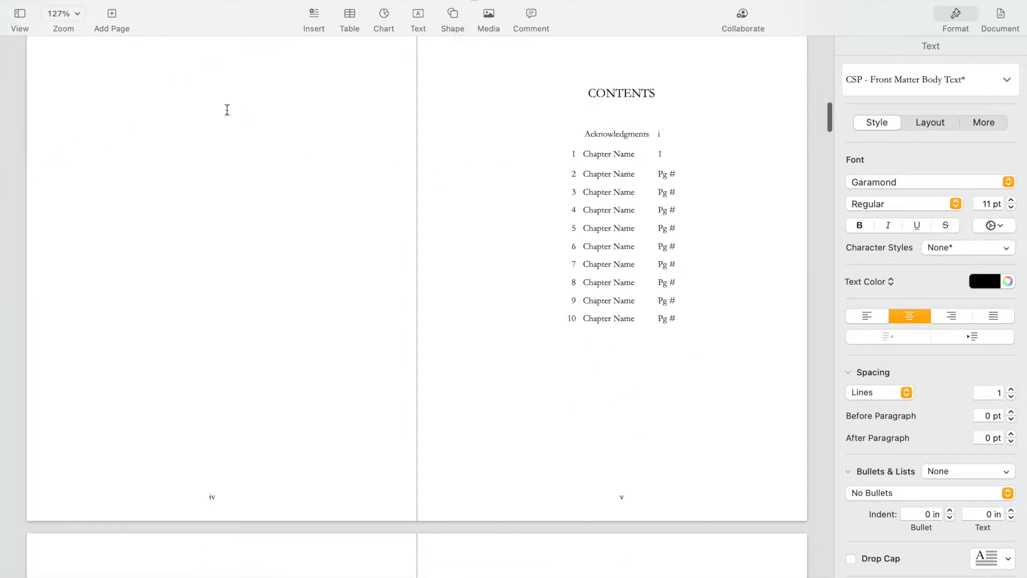
{"action": "left_click", "coordinate": [75, 17]}
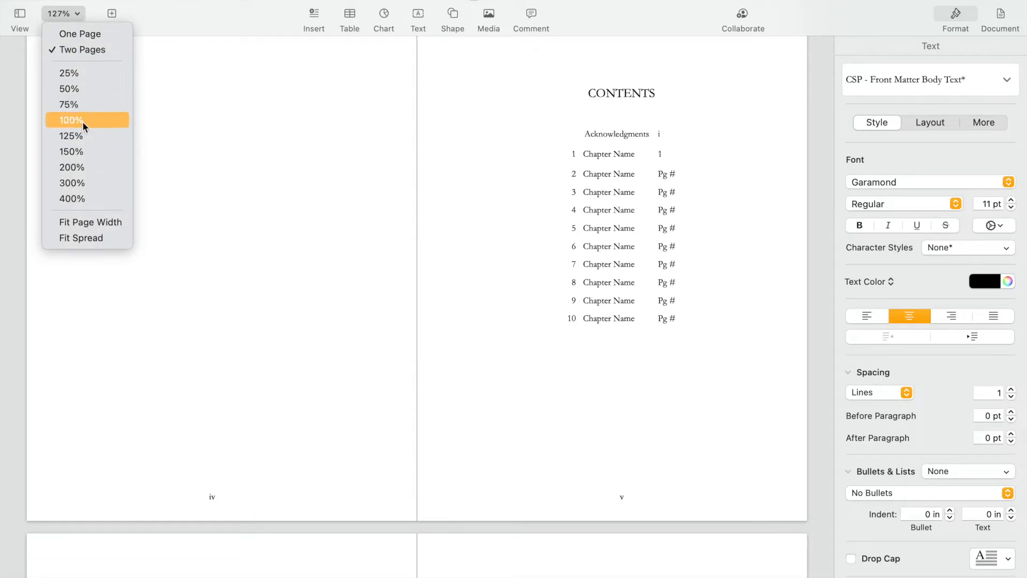
{"action": "left_click", "coordinate": [86, 107]}
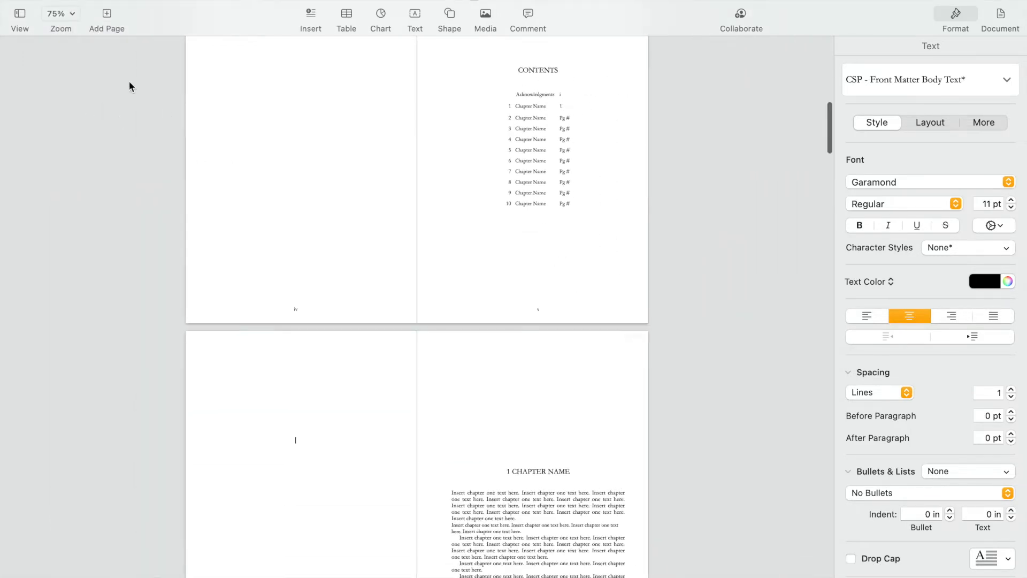
{"action": "left_click", "coordinate": [66, 16]}
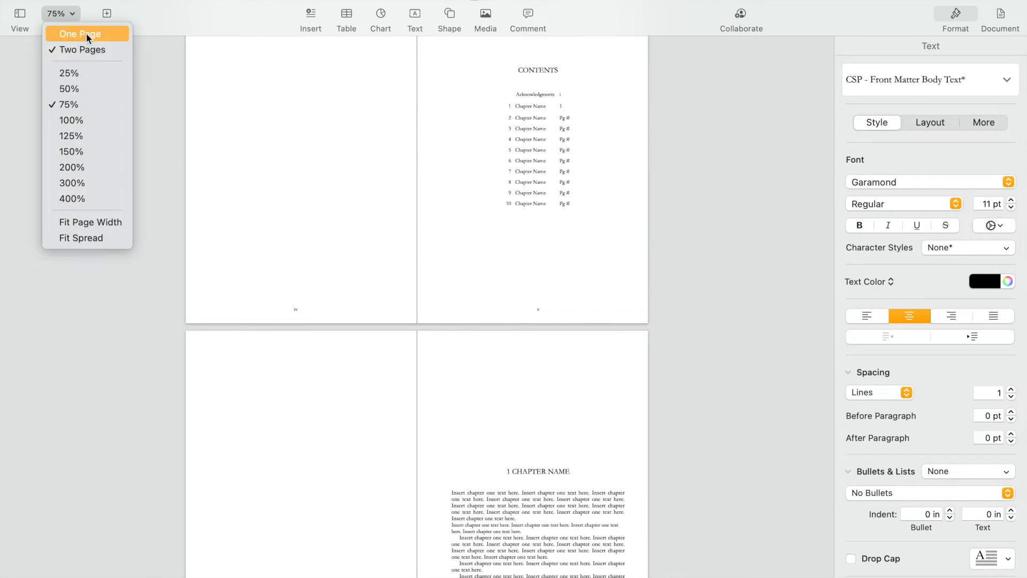
{"action": "left_click", "coordinate": [86, 33]}
{"action": "scroll", "coordinate": [306, 178], "scroll_direction": "up", "scroll_amount": 10}
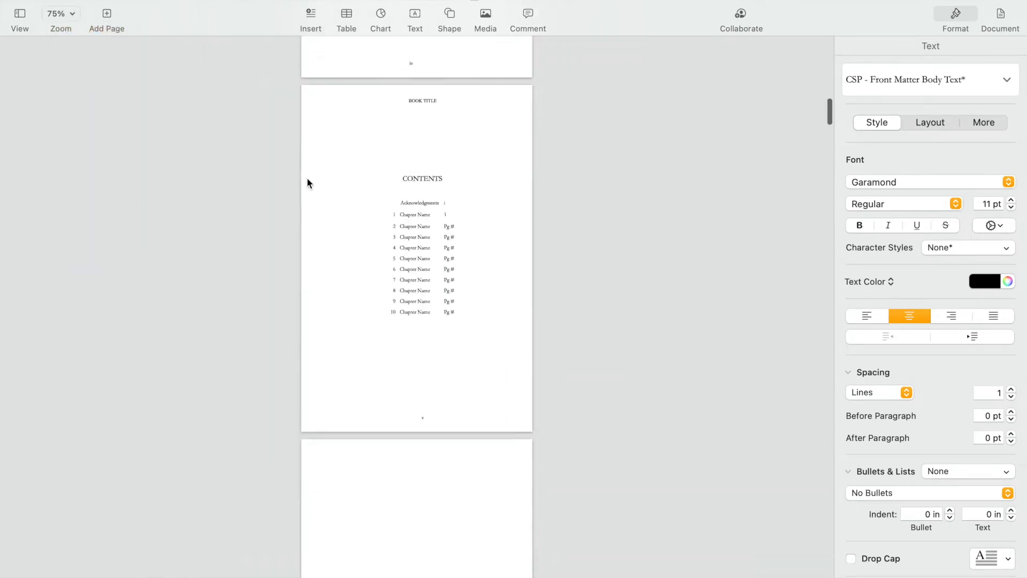
{"action": "left_click", "coordinate": [79, 15]}
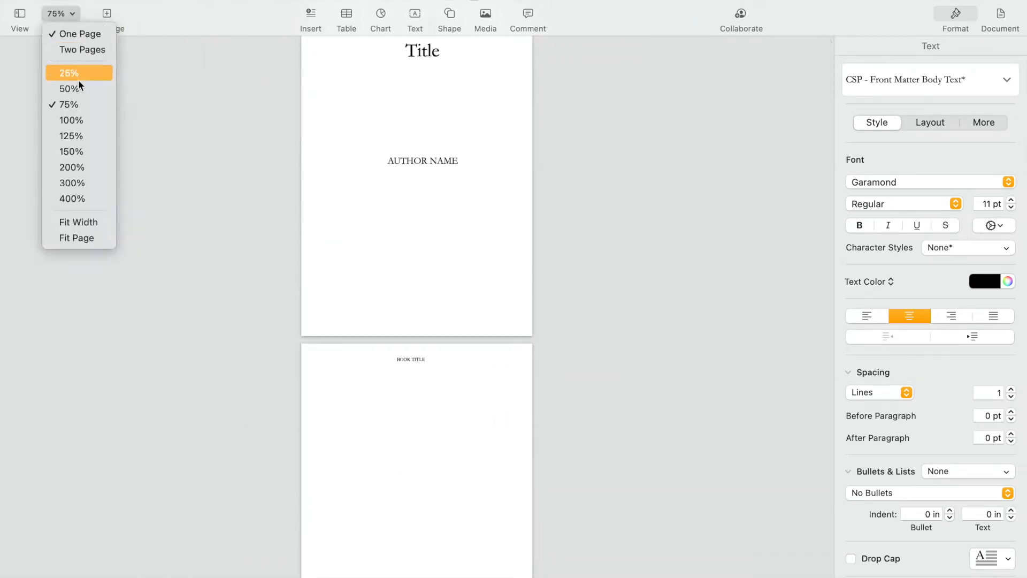
{"action": "left_click", "coordinate": [75, 133]}
{"action": "scroll", "coordinate": [320, 135], "scroll_direction": "up", "scroll_amount": 3}
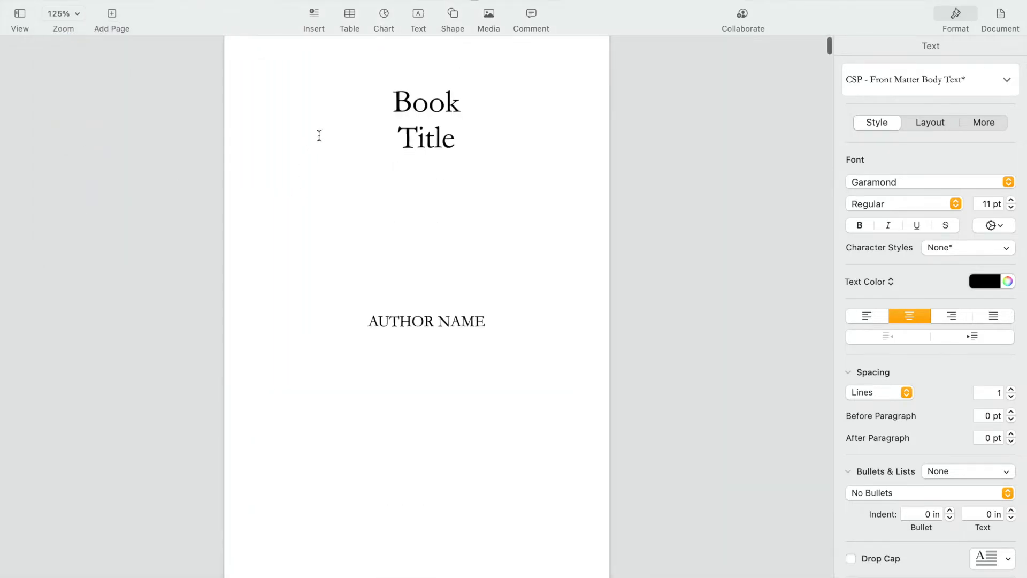
{"action": "scroll", "coordinate": [319, 135], "scroll_direction": "down", "scroll_amount": 20}
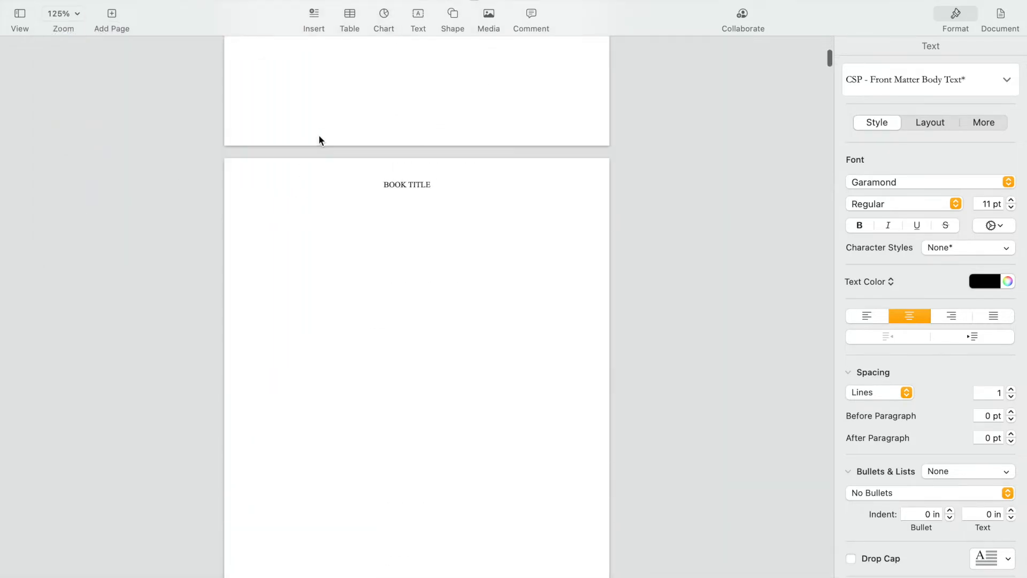
Switch the document view from single pages to two-page spreads.
{"action": "scroll", "coordinate": [318, 135], "scroll_direction": "down", "scroll_amount": 10}
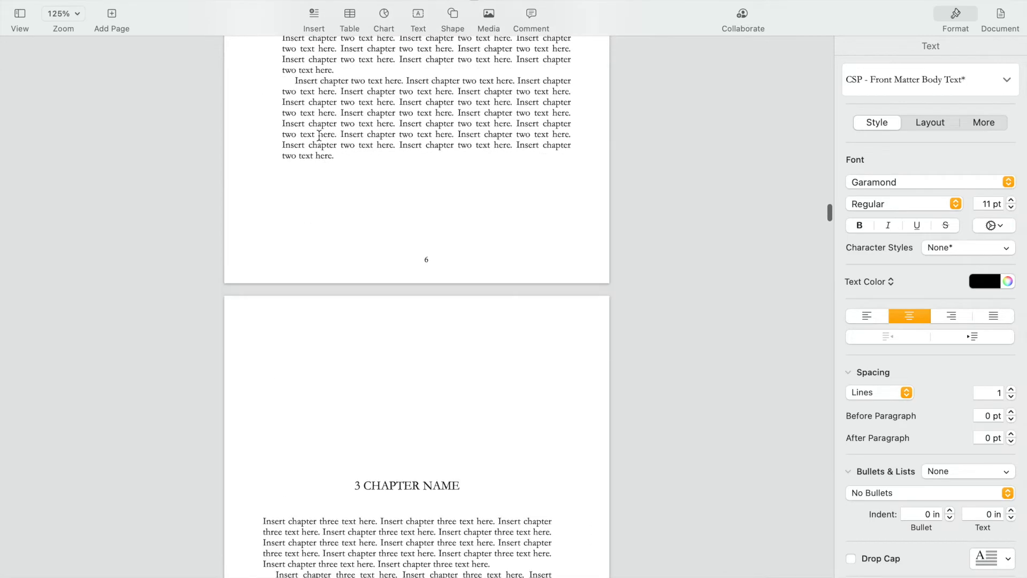
{"action": "scroll", "coordinate": [392, 492], "scroll_direction": "down", "scroll_amount": 10}
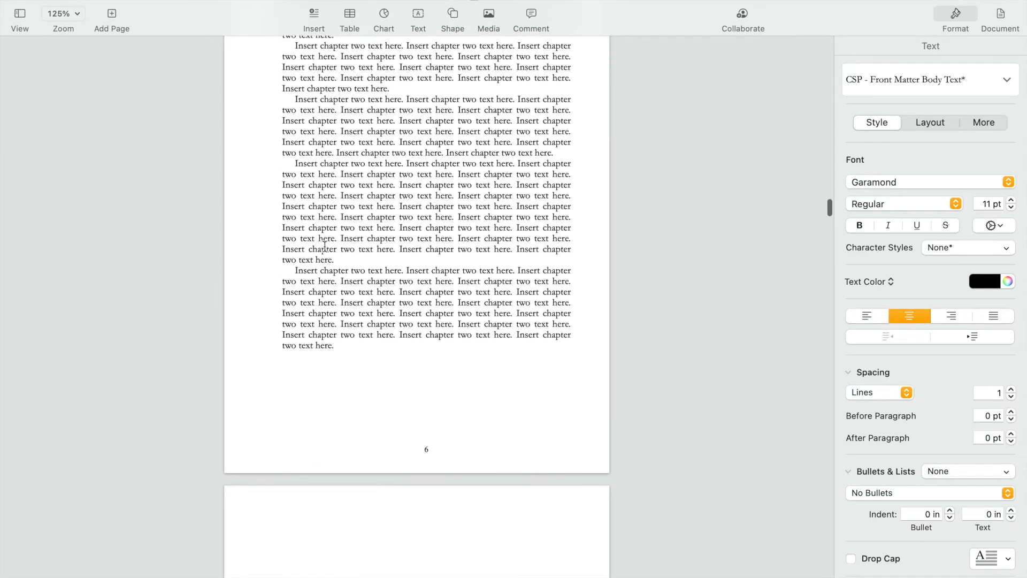
{"action": "left_click", "coordinate": [78, 15]}
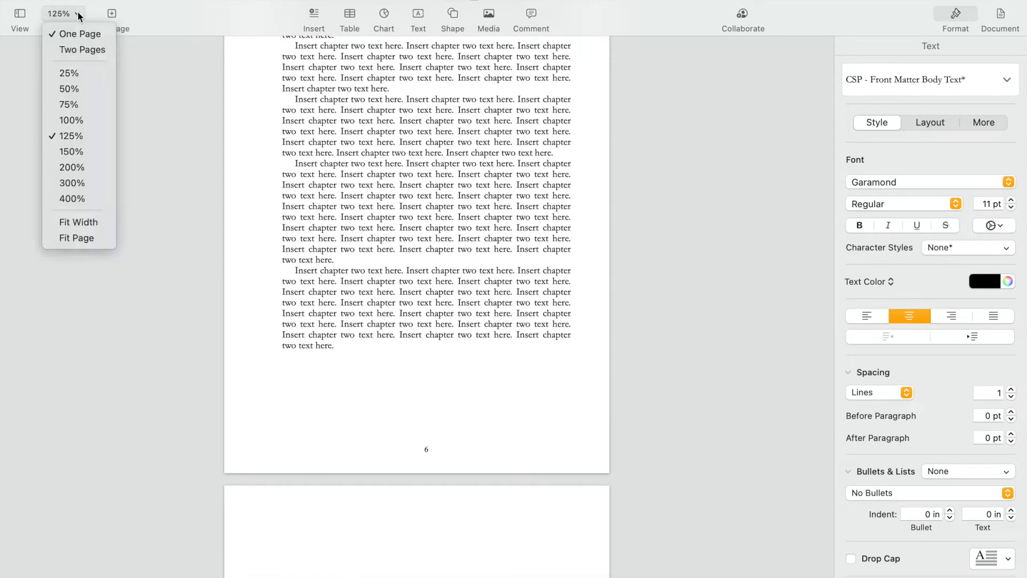
{"action": "left_click", "coordinate": [83, 50]}
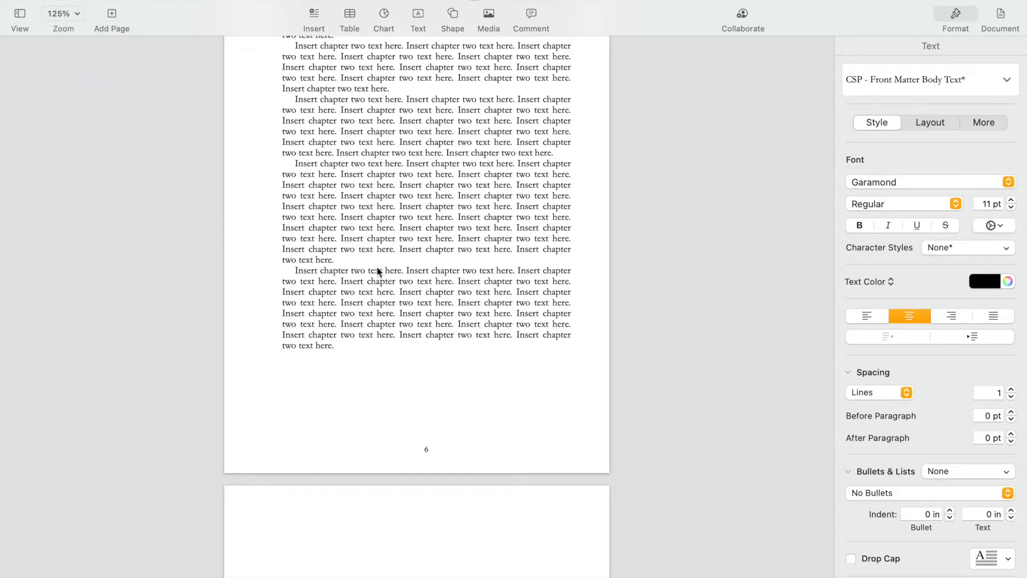
Review the spreads from the title page through the copyright, dedication and contents pages, and highlight the opening page of chapter one.
{"action": "scroll", "coordinate": [248, 213], "scroll_direction": "up", "scroll_amount": 20}
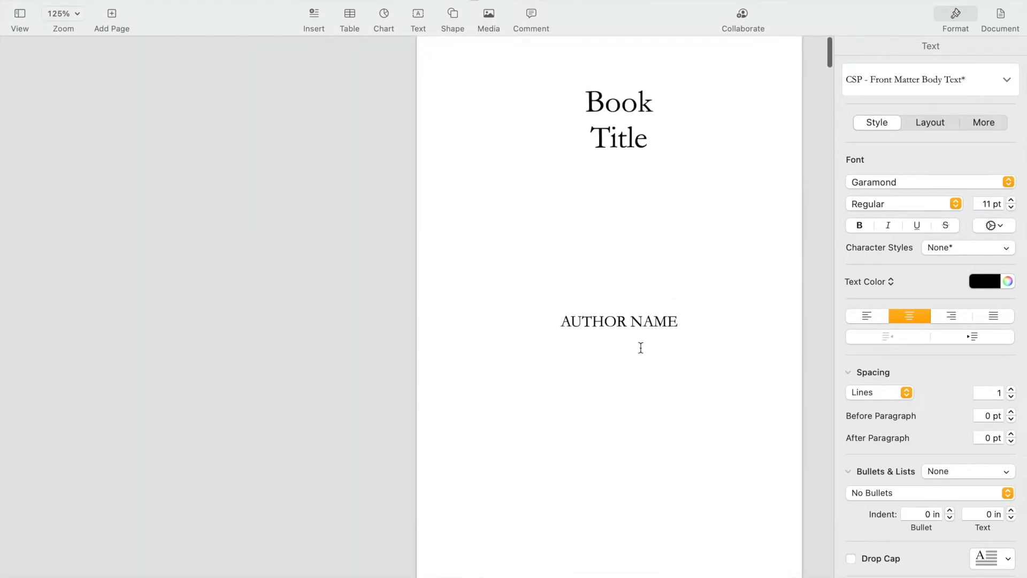
{"action": "scroll", "coordinate": [435, 216], "scroll_direction": "down", "scroll_amount": 10}
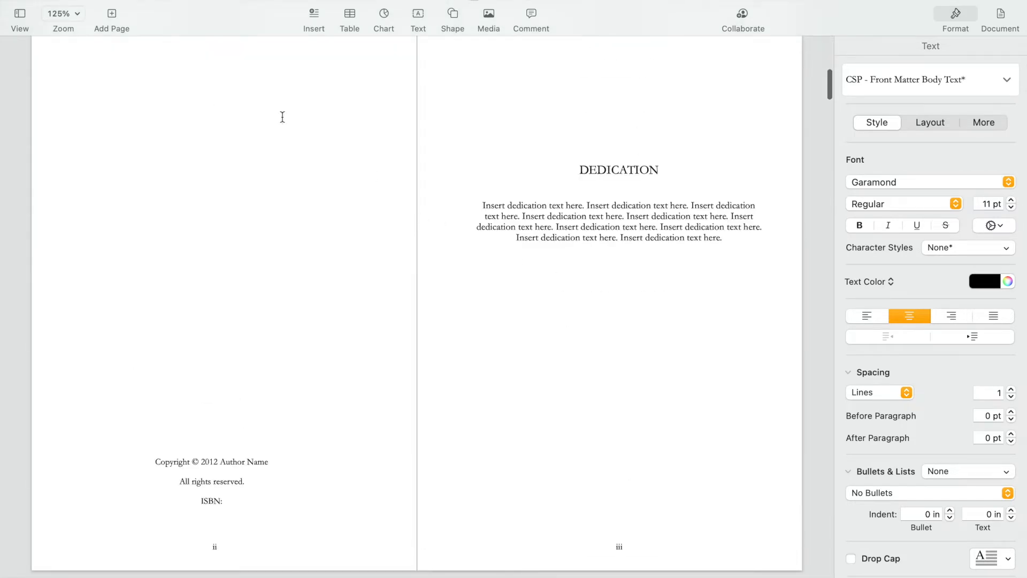
{"action": "scroll", "coordinate": [278, 371], "scroll_direction": "down", "scroll_amount": 10}
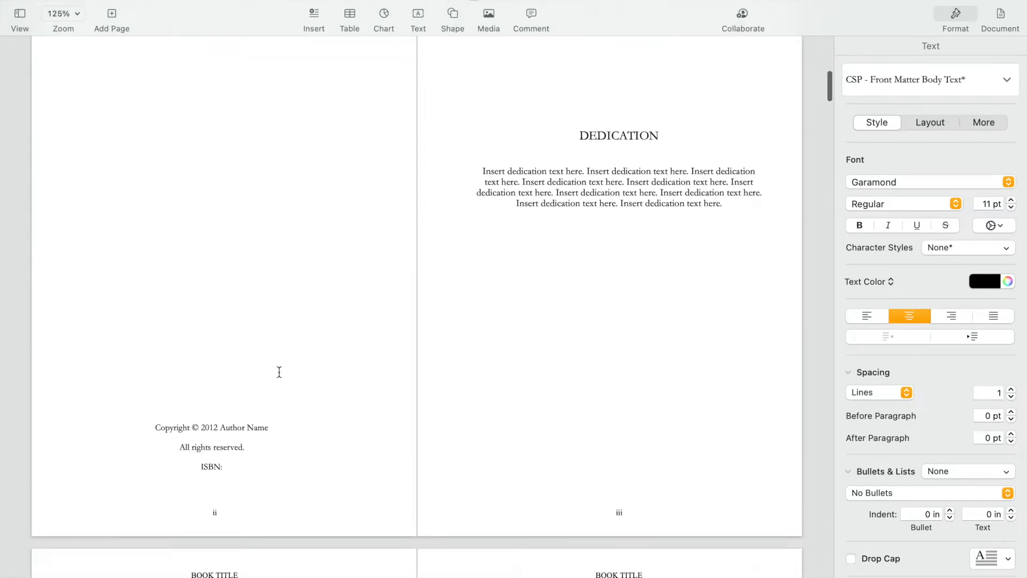
{"action": "scroll", "coordinate": [279, 371], "scroll_direction": "up", "scroll_amount": 3}
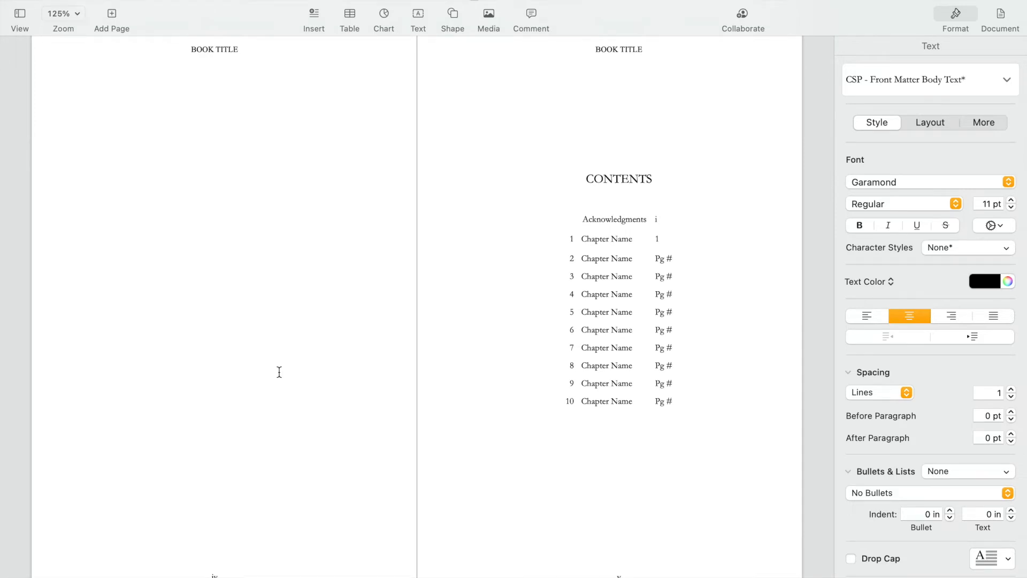
{"action": "left_click_drag", "start_coordinate": [586, 180], "coordinate": [711, 306]}
{"action": "key", "text": "BackSpace"}
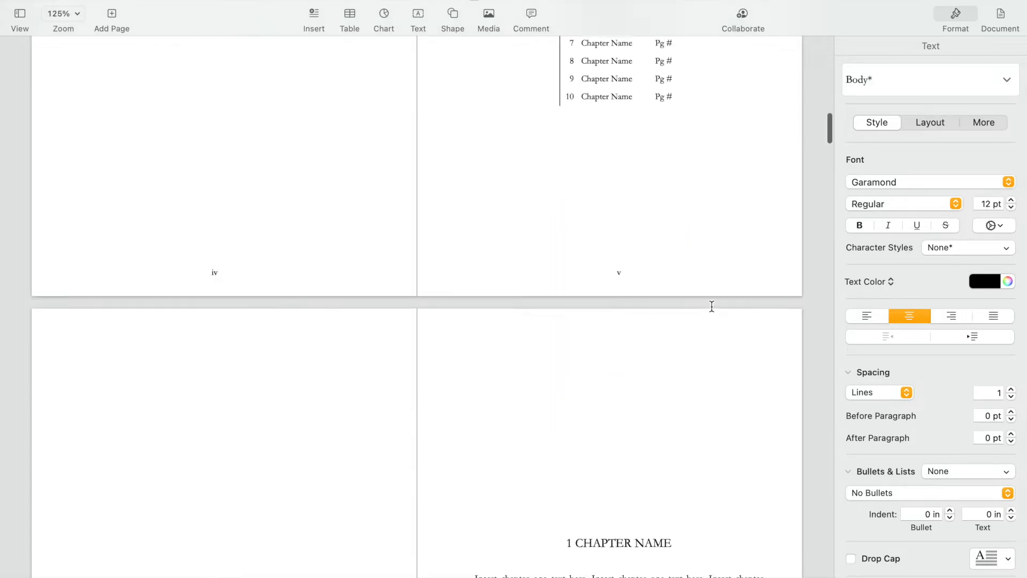
{"action": "left_click_drag", "start_coordinate": [563, 169], "coordinate": [654, 458]}
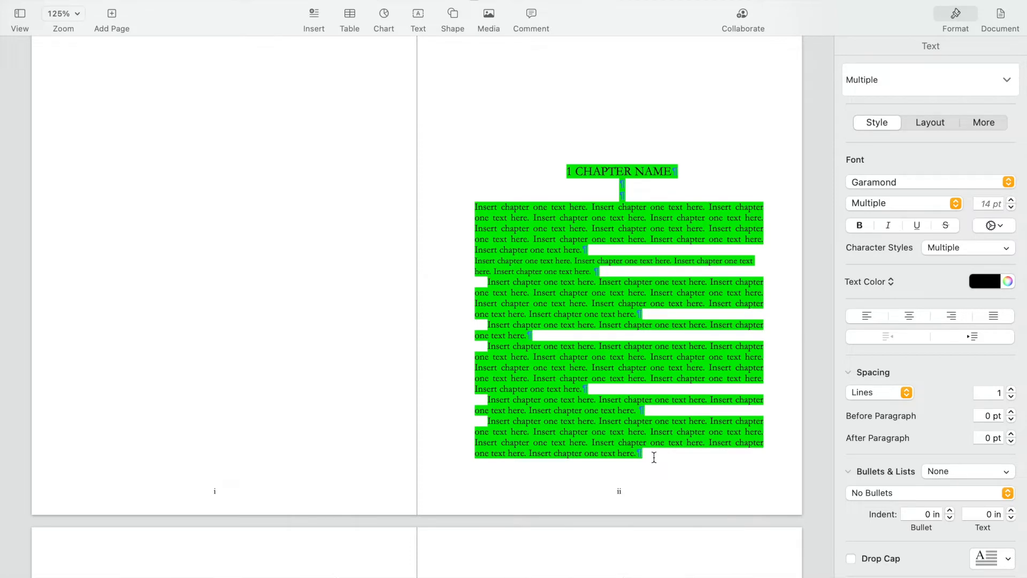
{"action": "left_click", "coordinate": [798, 377]}
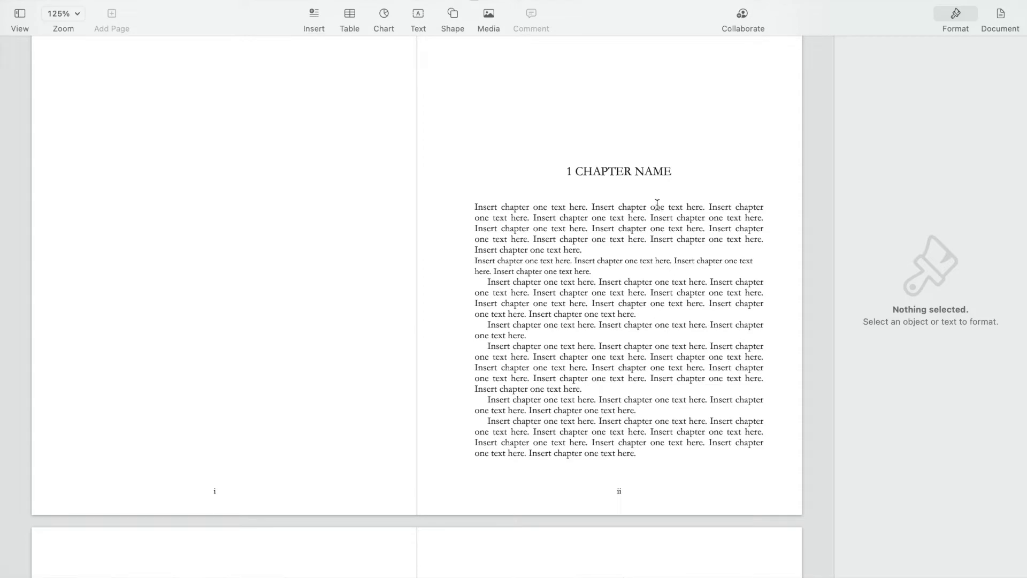
Examine how the chapter text flows across the spreads, from chapter one through the following chapters and back to the title page.
{"action": "scroll", "coordinate": [670, 170], "scroll_direction": "down", "scroll_amount": 10}
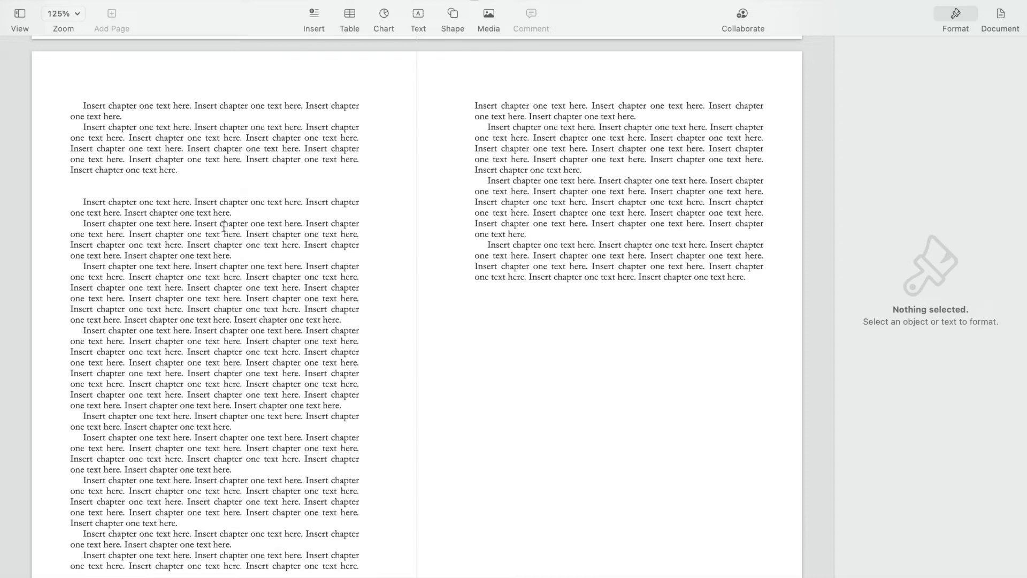
{"action": "scroll", "coordinate": [224, 227], "scroll_direction": "down", "scroll_amount": 10}
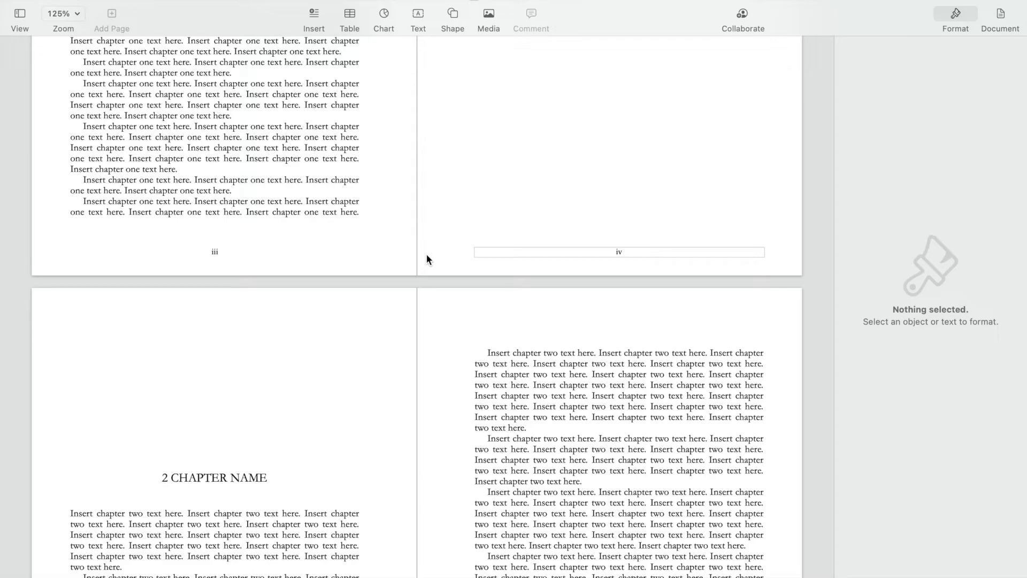
{"action": "scroll", "coordinate": [427, 258], "scroll_direction": "down", "scroll_amount": 20}
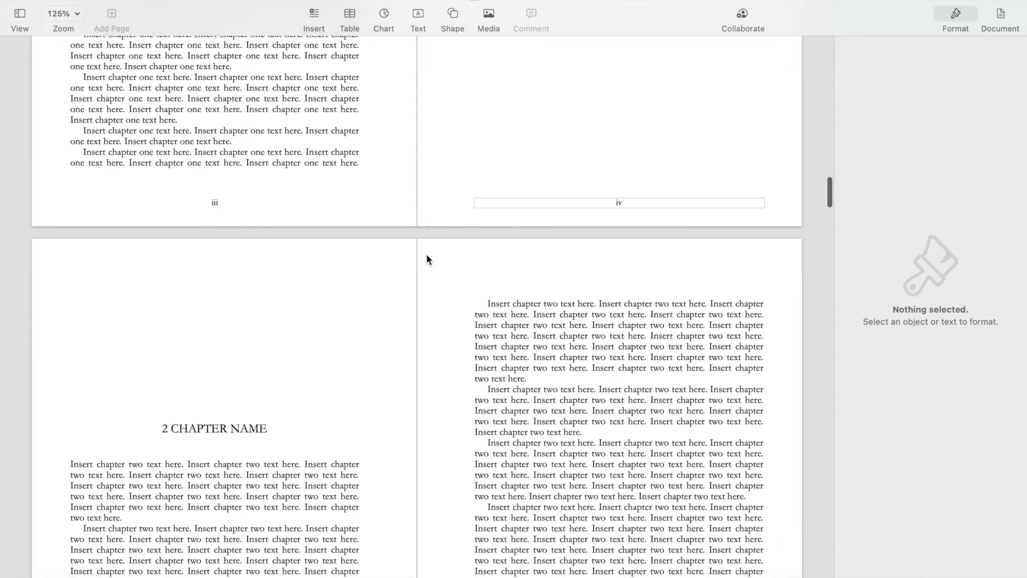
{"action": "scroll", "coordinate": [426, 254], "scroll_direction": "up", "scroll_amount": 20}
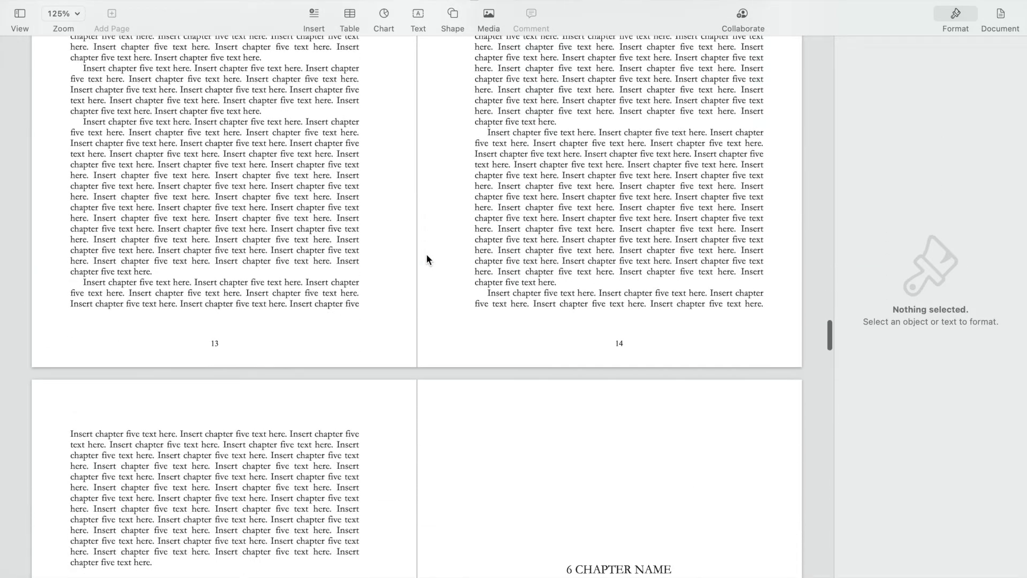
{"action": "scroll", "coordinate": [470, 125], "scroll_direction": "down", "scroll_amount": 3}
{"action": "scroll", "coordinate": [470, 126], "scroll_direction": "up", "scroll_amount": 20}
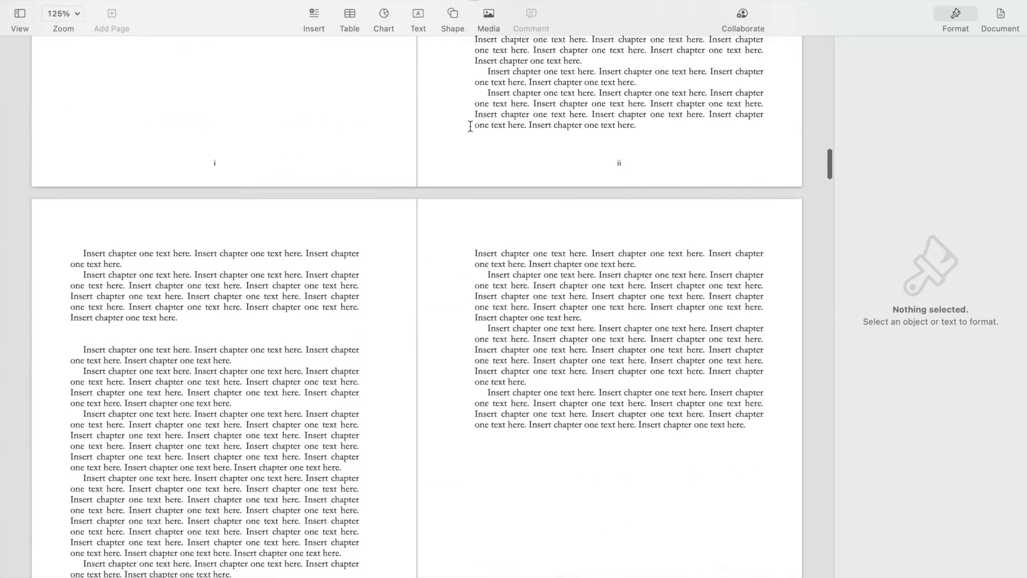
{"action": "scroll", "coordinate": [469, 126], "scroll_direction": "down", "scroll_amount": 15}
{"action": "scroll", "coordinate": [470, 131], "scroll_direction": "down", "scroll_amount": 3}
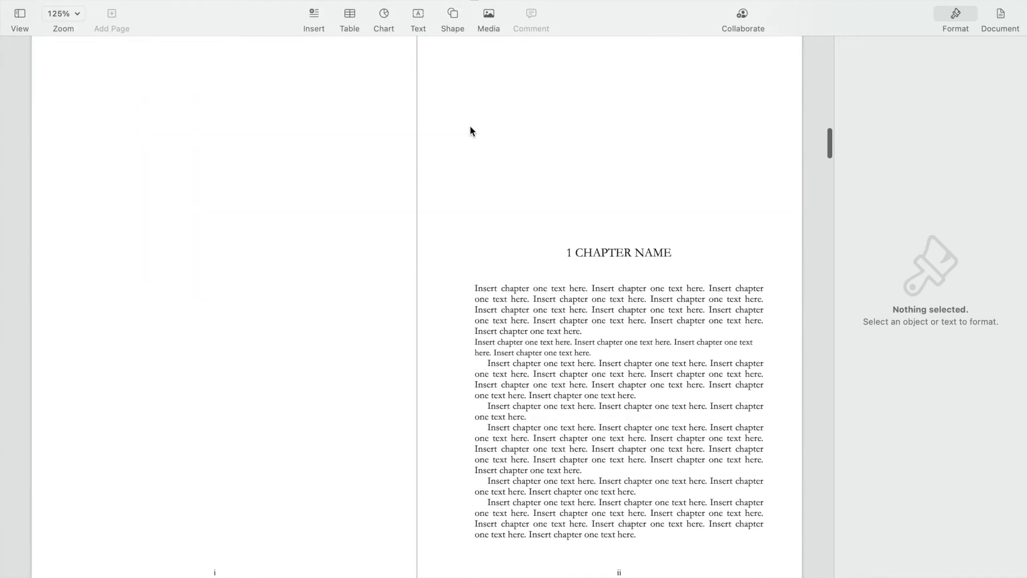
{"action": "scroll", "coordinate": [384, 216], "scroll_direction": "up", "scroll_amount": 15}
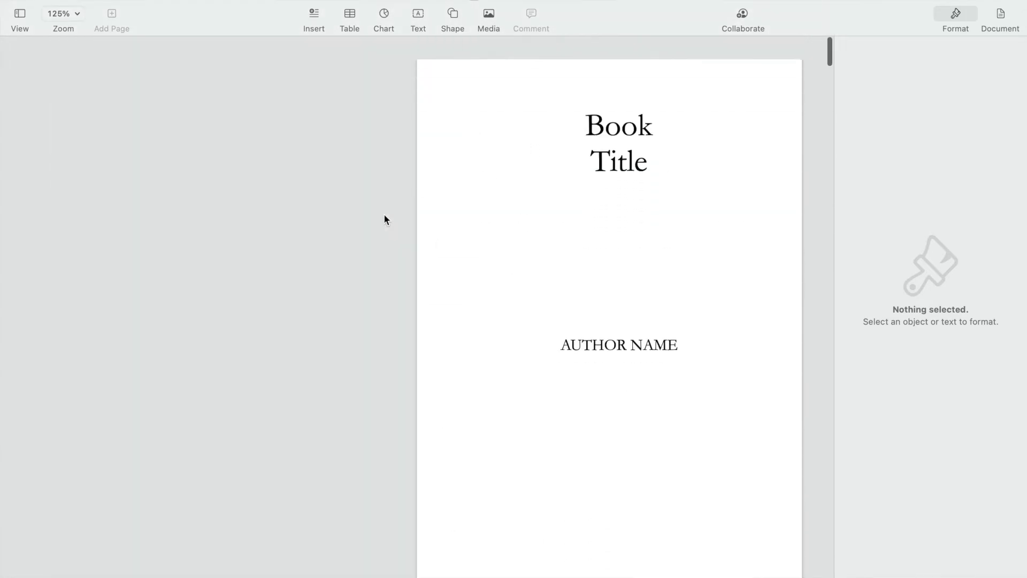
{"action": "scroll", "coordinate": [528, 382], "scroll_direction": "down", "scroll_amount": 15}
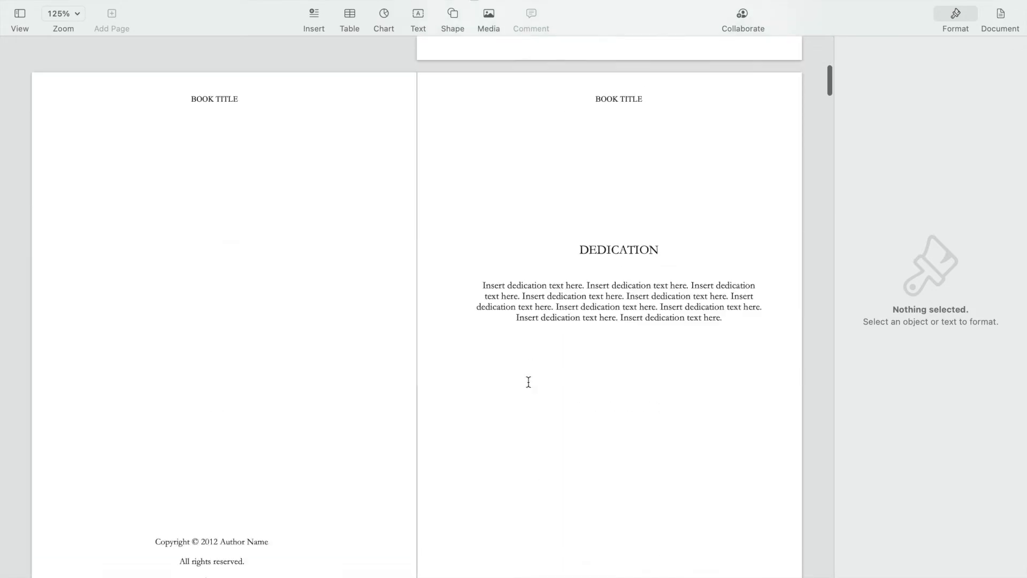
Select all of the manuscript's body text and set its font to ObelixPro.
{"action": "left_click", "coordinate": [549, 225]}
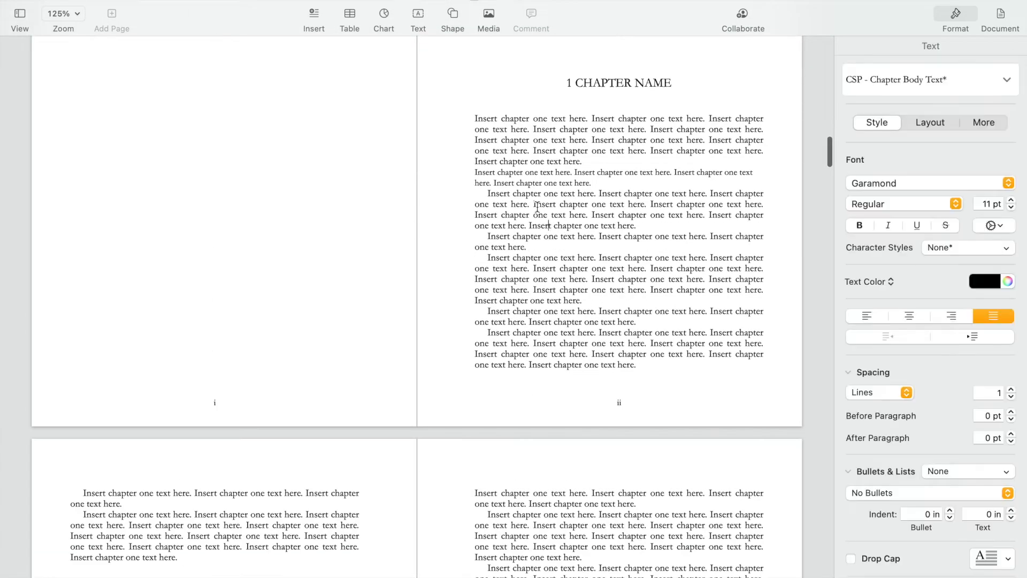
{"action": "left_click_drag", "start_coordinate": [507, 155], "coordinate": [557, 206]}
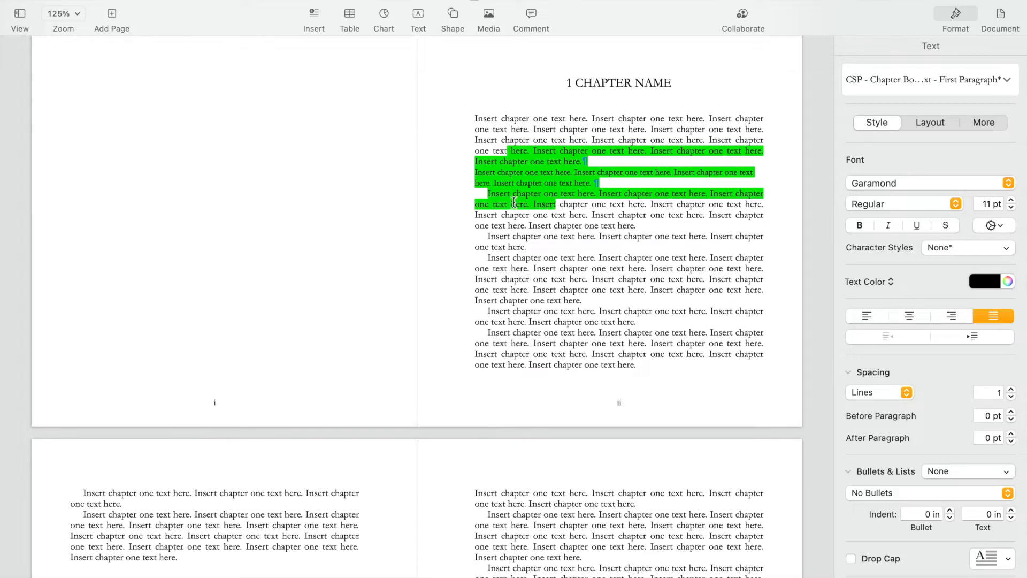
{"action": "left_click", "coordinate": [486, 191]}
{"action": "key", "text": "super+a"}
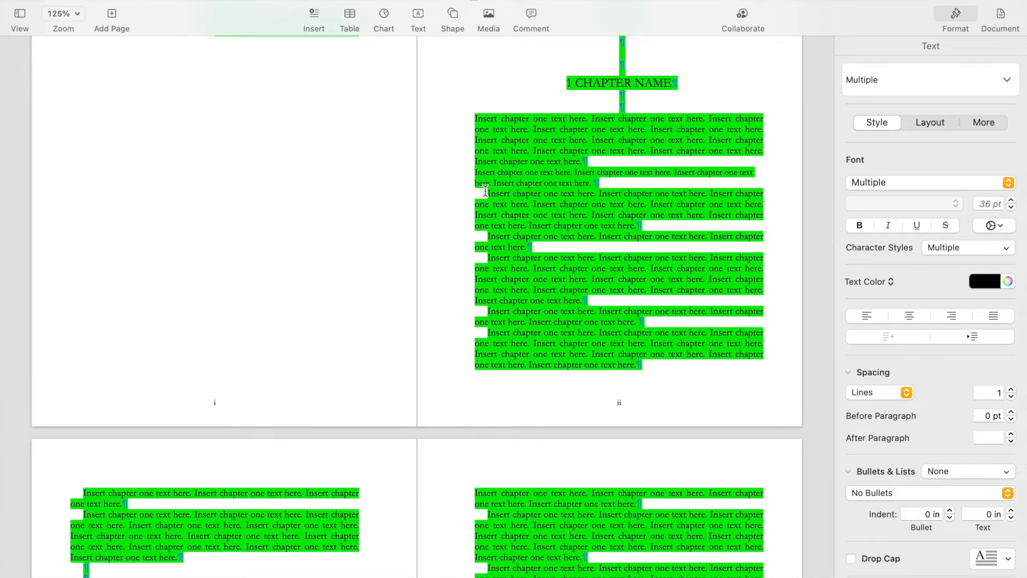
{"action": "left_click", "coordinate": [960, 182]}
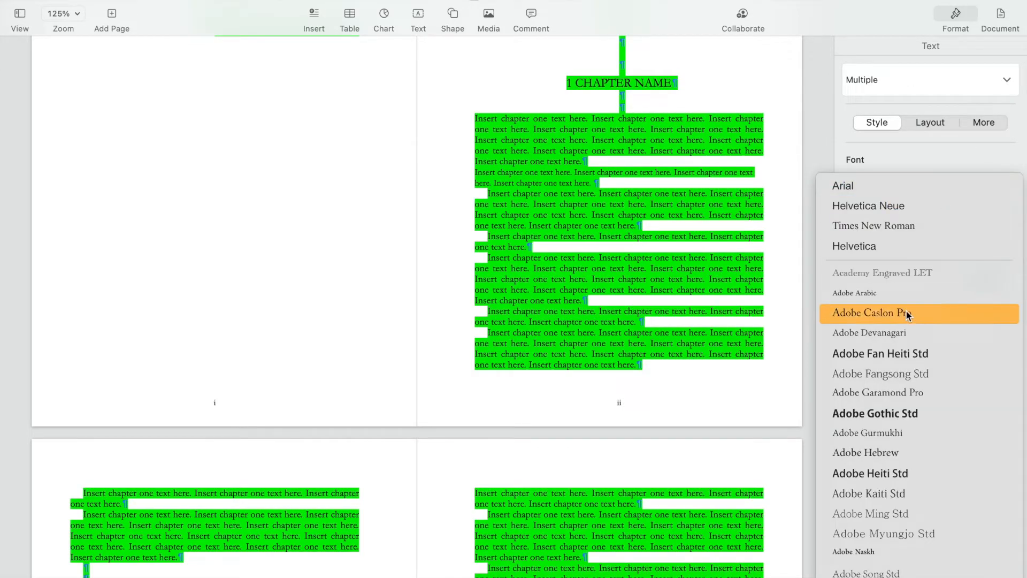
{"action": "scroll", "coordinate": [906, 310], "scroll_direction": "down", "scroll_amount": 10}
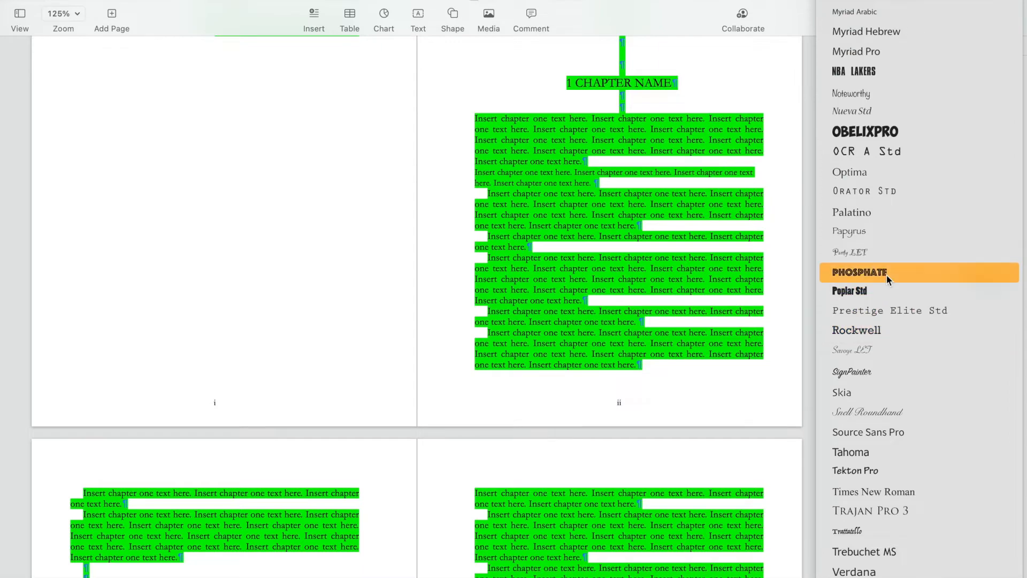
{"action": "left_click", "coordinate": [878, 136]}
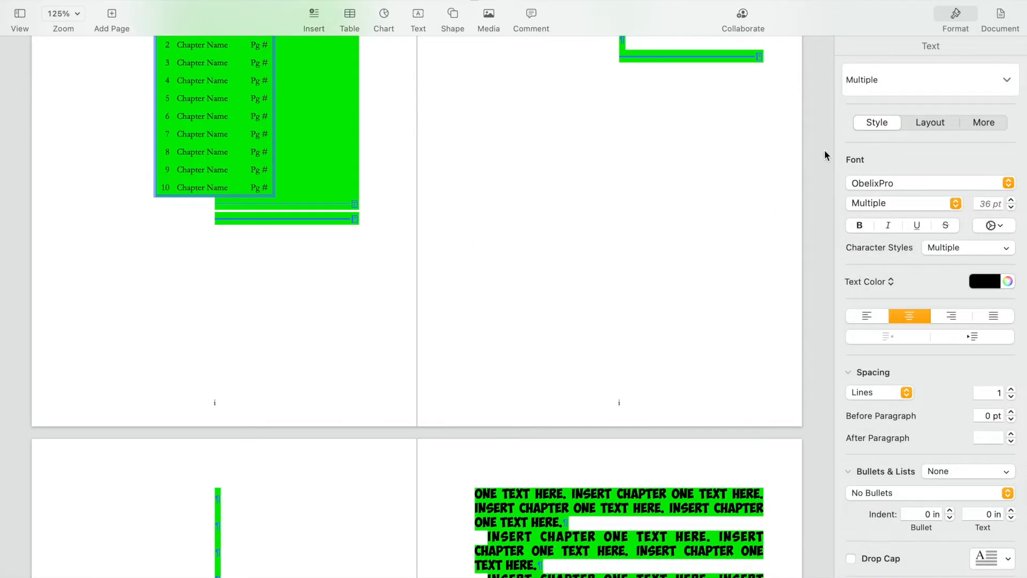
Check how the font change affects the chapter one, title, copyright and dedication pages.
{"action": "left_click", "coordinate": [643, 191]}
{"action": "scroll", "coordinate": [643, 191], "scroll_direction": "down", "scroll_amount": 10}
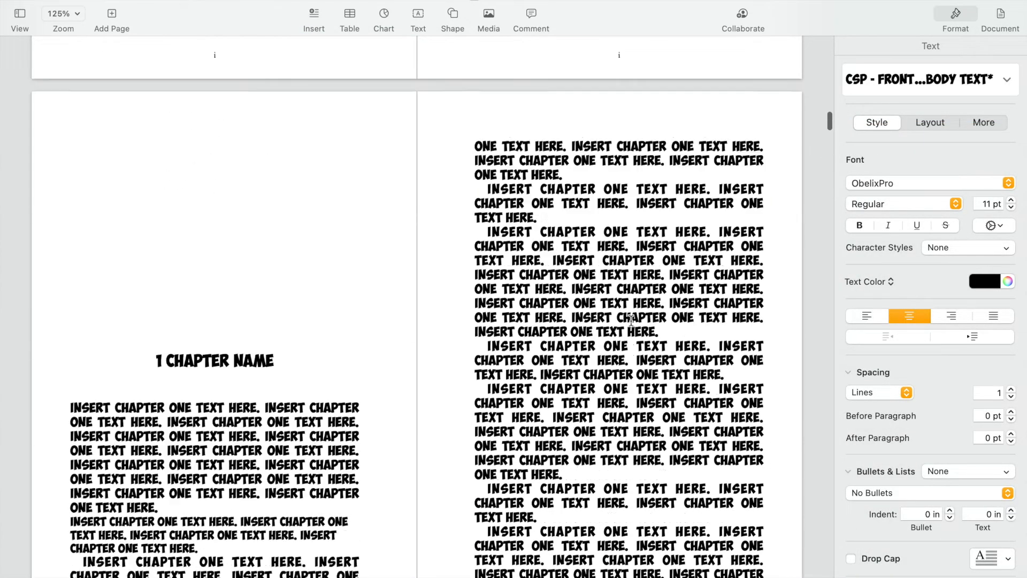
{"action": "scroll", "coordinate": [631, 320], "scroll_direction": "up", "scroll_amount": 15}
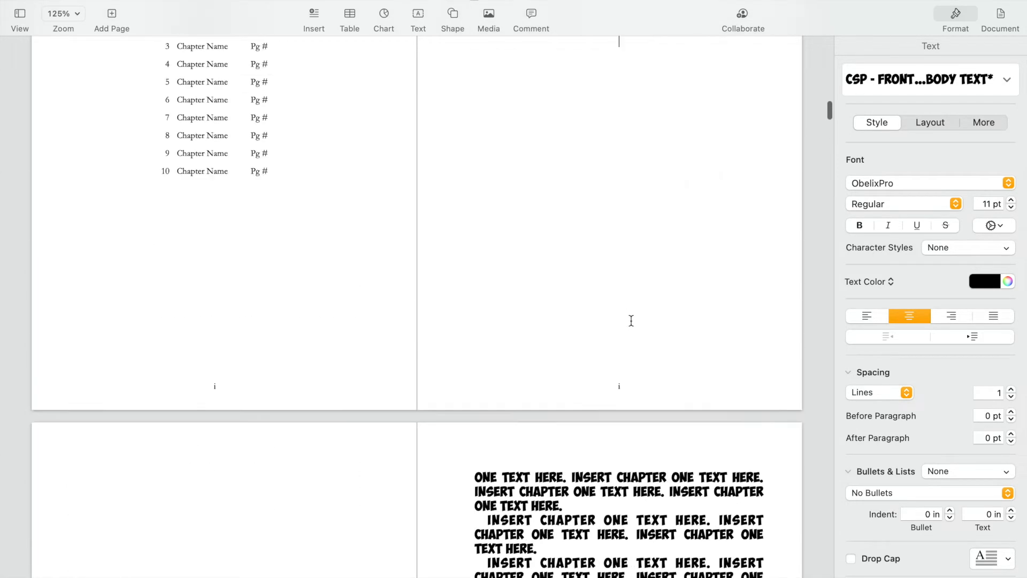
{"action": "scroll", "coordinate": [631, 320], "scroll_direction": "up", "scroll_amount": 5}
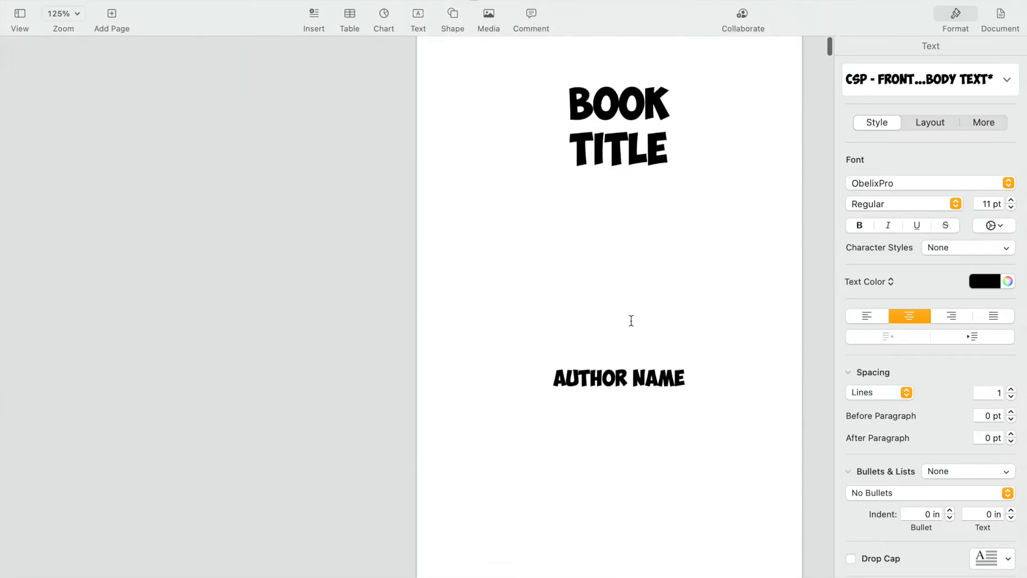
{"action": "scroll", "coordinate": [632, 320], "scroll_direction": "down", "scroll_amount": 10}
{"action": "scroll", "coordinate": [631, 332], "scroll_direction": "down", "scroll_amount": 3}
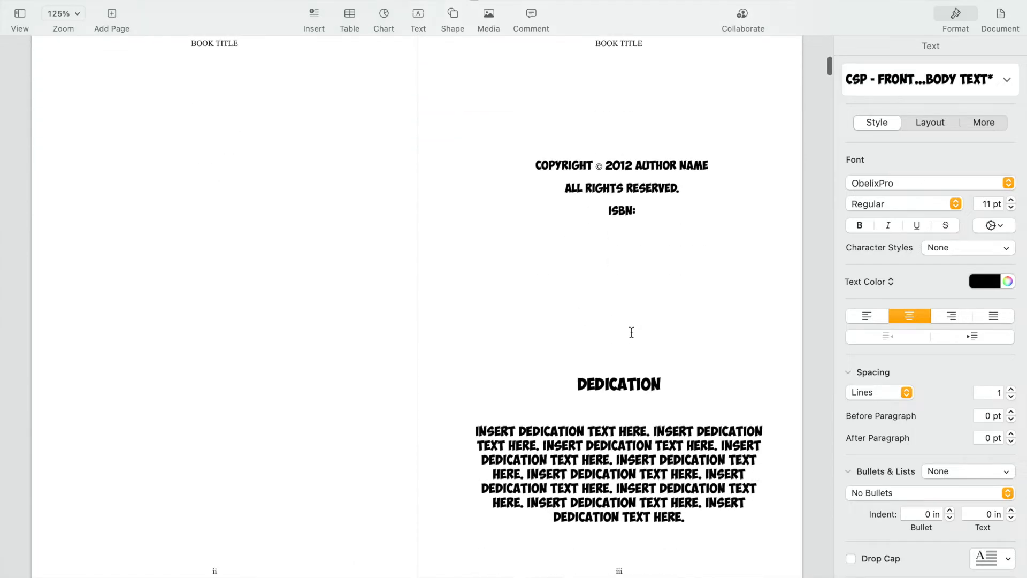
{"action": "scroll", "coordinate": [601, 188], "scroll_direction": "up", "scroll_amount": 7}
{"action": "scroll", "coordinate": [600, 188], "scroll_direction": "down", "scroll_amount": 8}
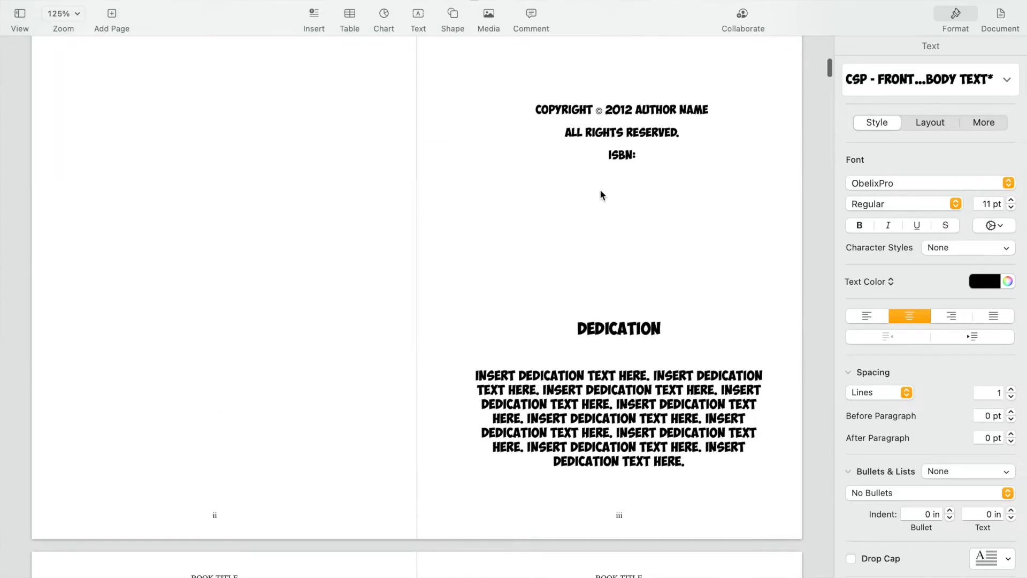
Delete blank lines above the copyright notice until it moves to the page facing the dedication, and lower it by one blank line.
{"action": "left_click", "coordinate": [534, 115]}
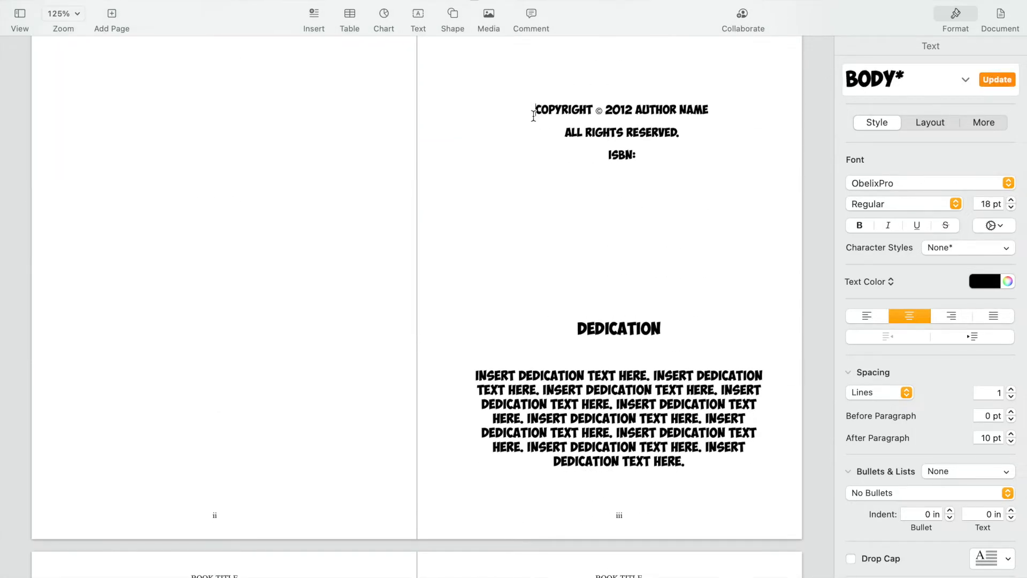
{"action": "key", "text": "BackSpace"}
{"action": "key", "text": "BackSpace"}
{"action": "key", "text": "BackSpace"}
{"action": "key", "text": "BackSpace"}
{"action": "key", "text": "BackSpace"}
{"action": "key", "text": "BackSpace"}
{"action": "key", "text": "BackSpace"}
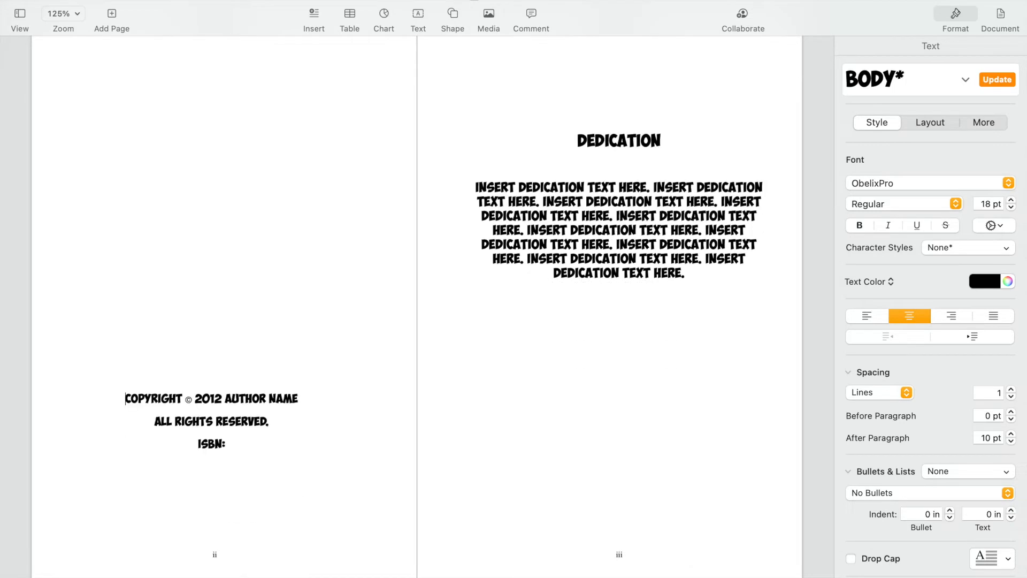
{"action": "key", "text": "Return"}
Delete blank lines above the Contents heading until all ten chapter entries fit on a single page.
{"action": "scroll", "coordinate": [793, 168], "scroll_direction": "down", "scroll_amount": 15}
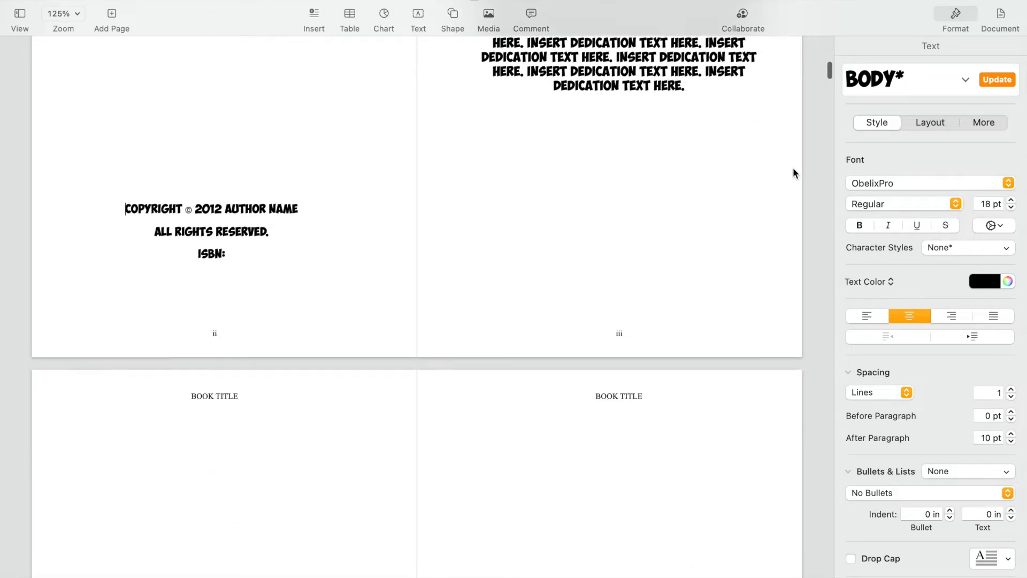
{"action": "left_click", "coordinate": [634, 236]}
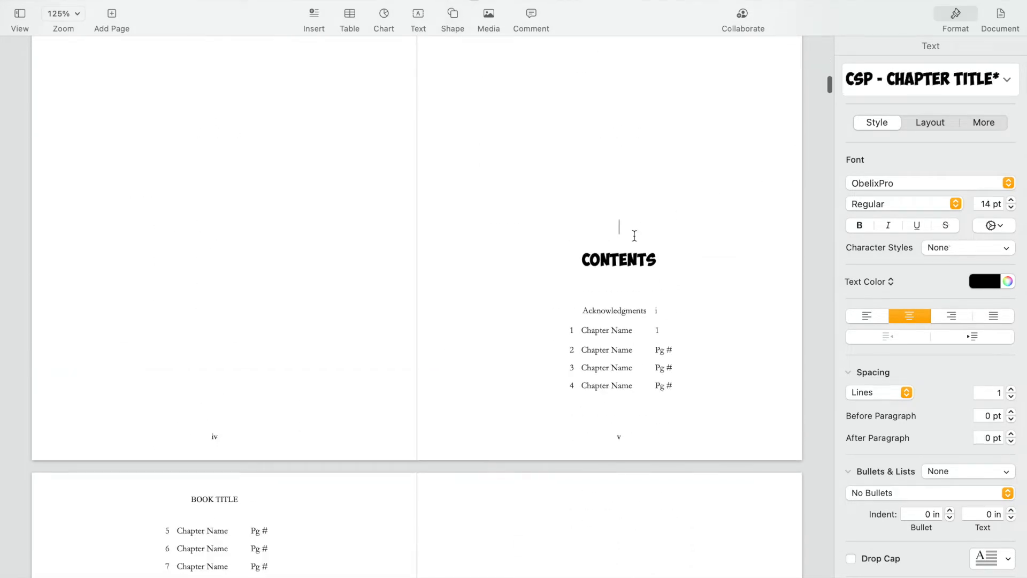
{"action": "scroll", "coordinate": [622, 318], "scroll_direction": "up", "scroll_amount": 4}
{"action": "key", "text": "BackSpace"}
{"action": "key", "text": "BackSpace"}
{"action": "key", "text": "BackSpace"}
{"action": "key", "text": "BackSpace"}
{"action": "key", "text": "BackSpace"}
{"action": "key", "text": "BackSpace"}
{"action": "key", "text": "BackSpace"}
{"action": "key", "text": "BackSpace"}
{"action": "key", "text": "BackSpace"}
{"action": "key", "text": "BackSpace"}
{"action": "key", "text": "BackSpace"}
{"action": "key", "text": "BackSpace"}
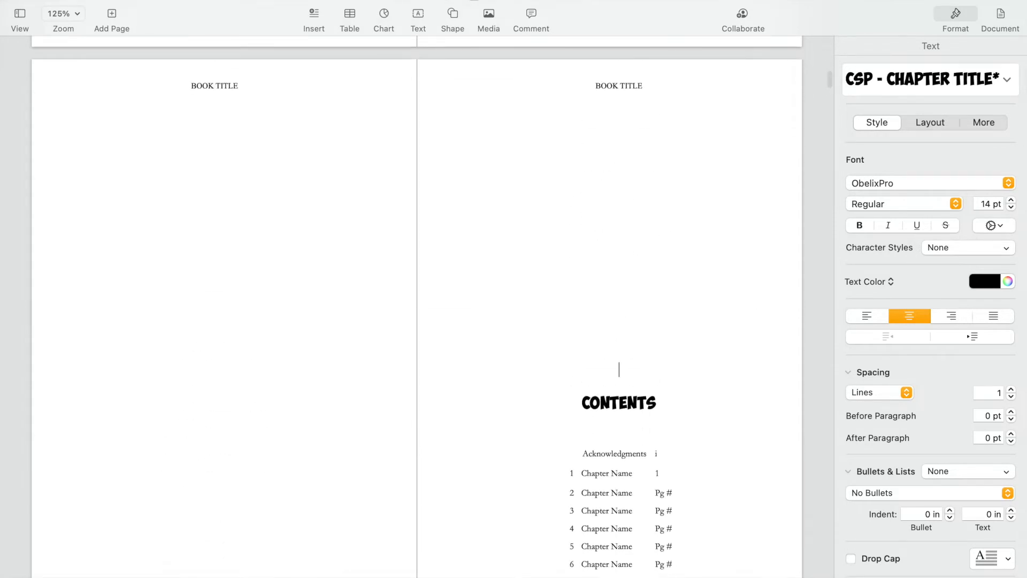
{"action": "scroll", "coordinate": [498, 393], "scroll_direction": "down", "scroll_amount": 14}
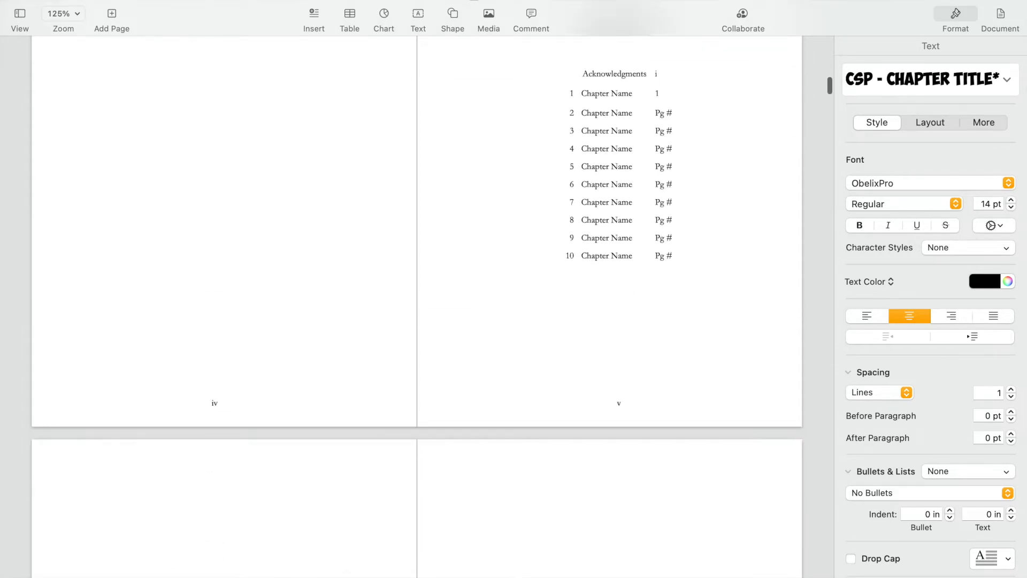
{"action": "scroll", "coordinate": [499, 393], "scroll_direction": "down", "scroll_amount": 20}
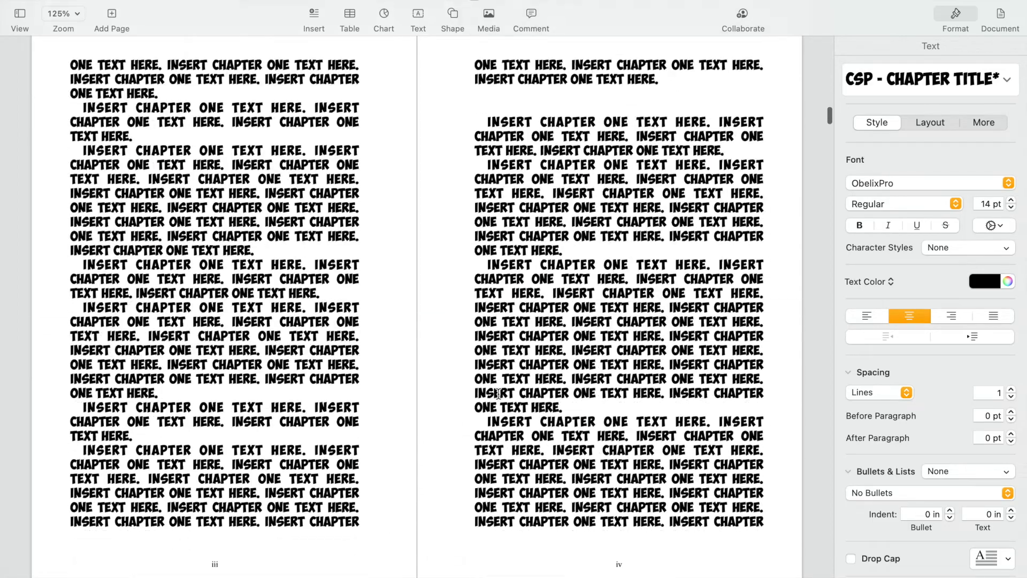
Change the text color of the first several lines of the dedication paragraph to orange.
{"action": "scroll", "coordinate": [498, 393], "scroll_direction": "up", "scroll_amount": 20}
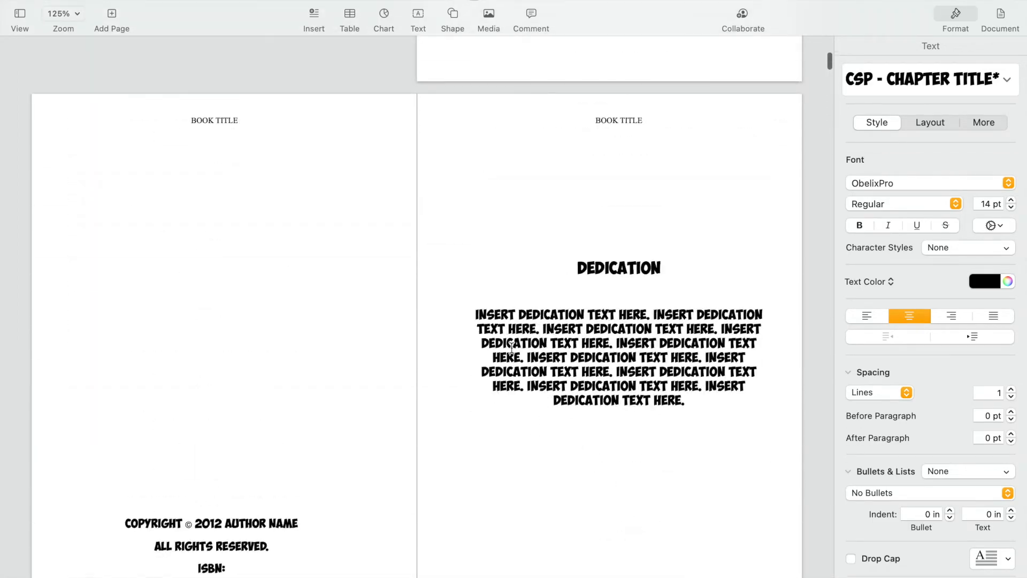
{"action": "left_click_drag", "start_coordinate": [495, 316], "coordinate": [610, 373]}
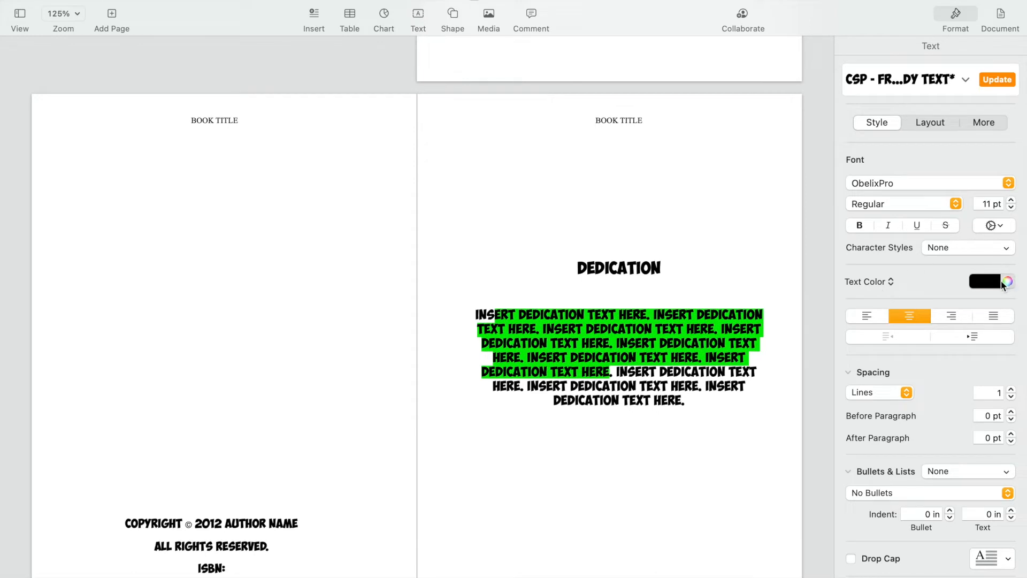
{"action": "left_click", "coordinate": [994, 281]}
{"action": "left_click", "coordinate": [894, 331]}
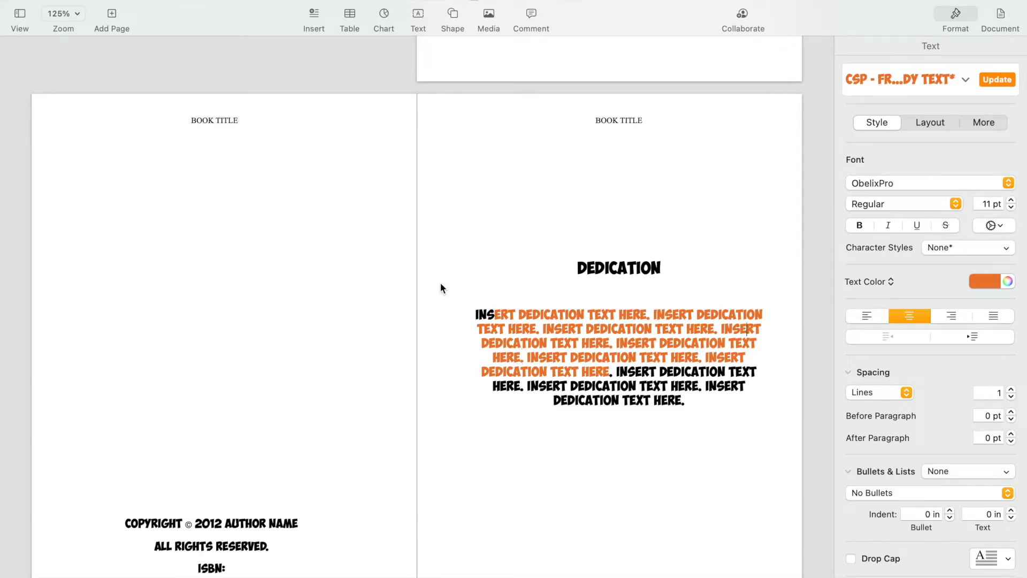
Replace the placeholder "Chapter Name" in the chapter one heading with "The Baseball Game", keeping the chapter number.
{"action": "scroll", "coordinate": [441, 285], "scroll_direction": "up", "scroll_amount": 10}
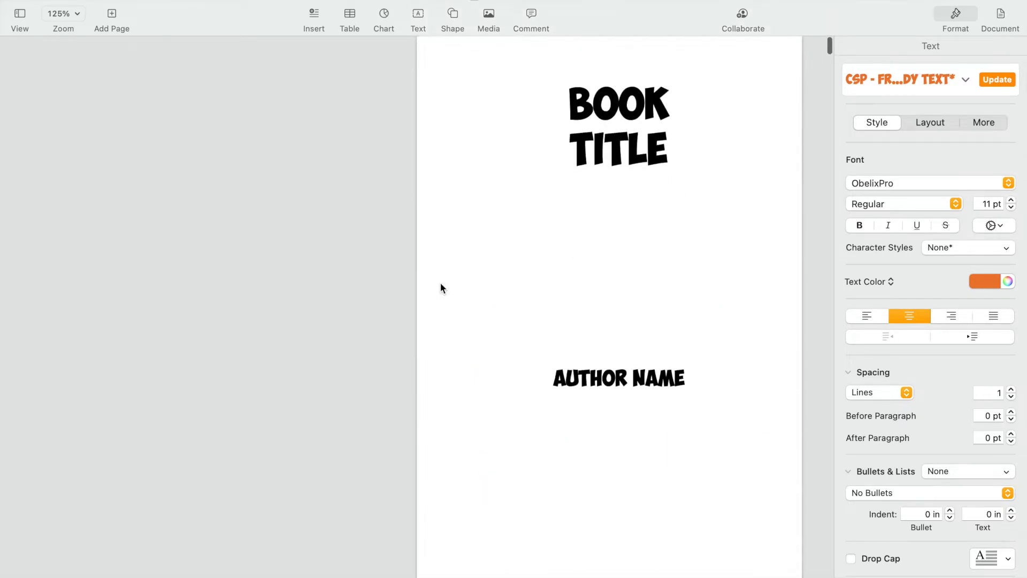
{"action": "scroll", "coordinate": [440, 284], "scroll_direction": "down", "scroll_amount": 10}
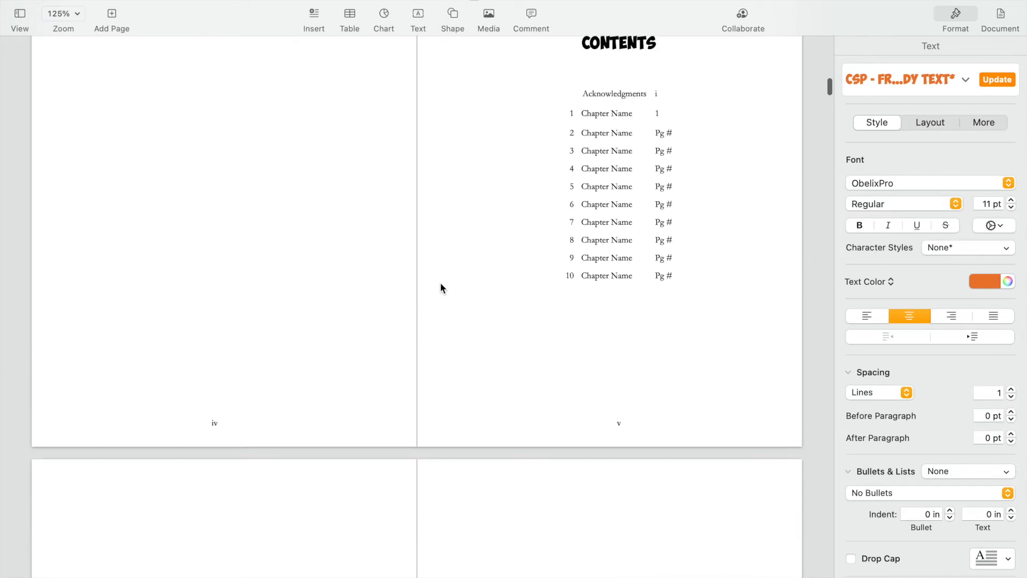
{"action": "scroll", "coordinate": [441, 285], "scroll_direction": "down", "scroll_amount": 20}
{"action": "scroll", "coordinate": [441, 283], "scroll_direction": "down", "scroll_amount": 5}
{"action": "scroll", "coordinate": [498, 152], "scroll_direction": "up", "scroll_amount": 20}
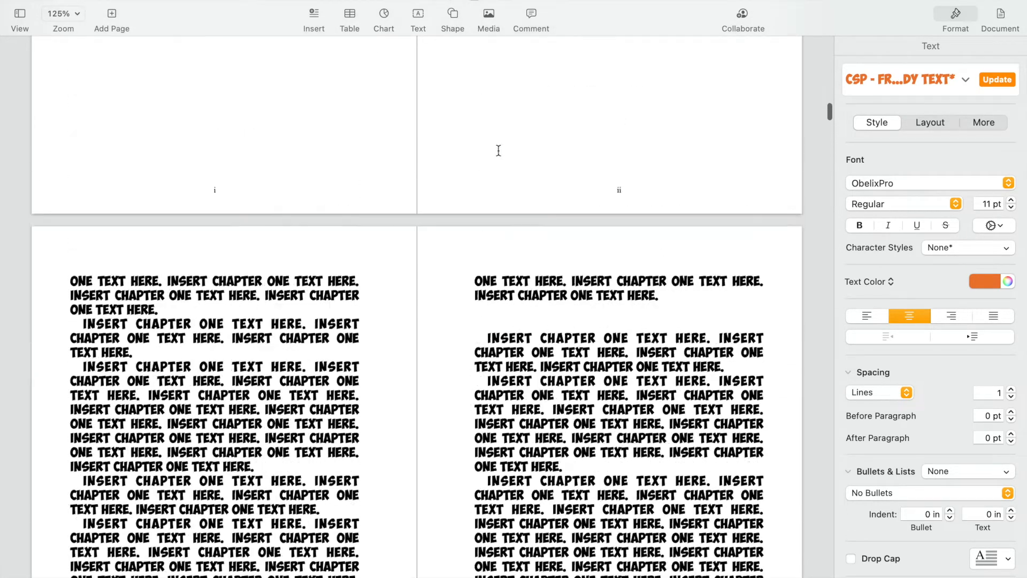
{"action": "scroll", "coordinate": [500, 170], "scroll_direction": "down", "scroll_amount": 15}
{"action": "scroll", "coordinate": [593, 366], "scroll_direction": "up", "scroll_amount": 2}
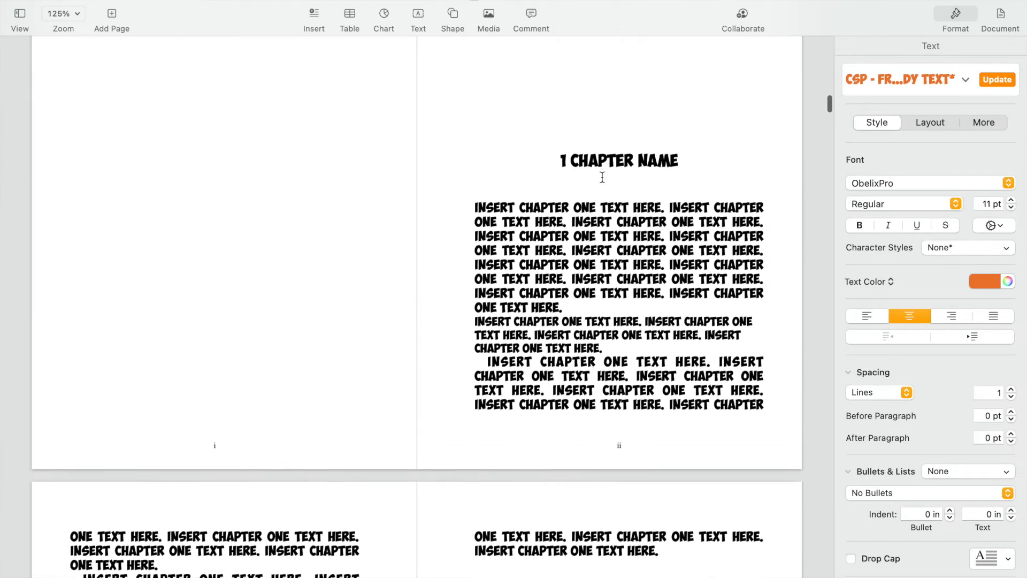
{"action": "double_click", "coordinate": [601, 160]}
{"action": "left_click_drag", "start_coordinate": [685, 156], "coordinate": [556, 155]}
{"action": "left_click", "coordinate": [617, 166]}
{"action": "double_click", "coordinate": [616, 166]}
{"action": "key", "text": "BackSpace"}
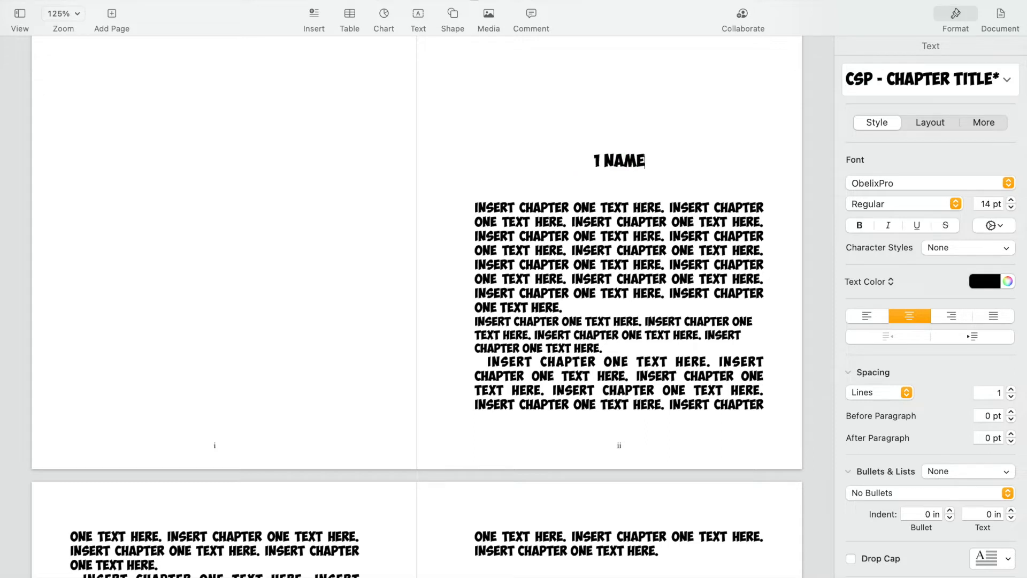
{"action": "key", "text": "BackSpace"}
{"action": "key", "text": "BackSpace"}
{"action": "key", "text": "BackSpace"}
{"action": "key", "text": "BackSpace"}
{"action": "type", "text": "THE BASE BALL GAME"}
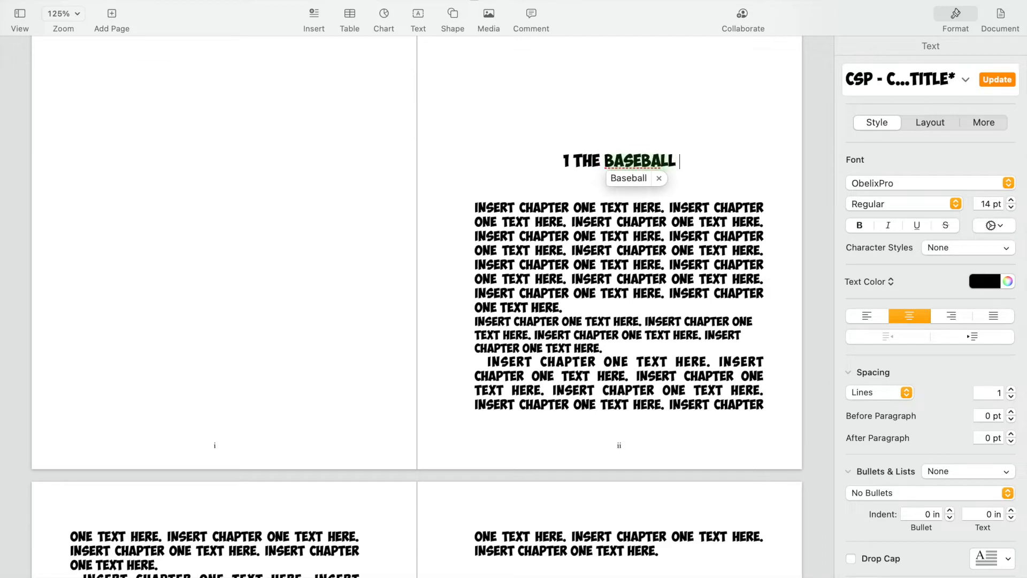
Insert "The quick brown fox jumped over the lazy dog into the baseball game and then" before chapter one's opening placeholder text.
{"action": "left_click", "coordinate": [476, 208]}
{"action": "type", "text": "THE QUI"}
{"action": "type", "text": "CK BROWN FOX JMINSERT CHAPTER ONE"}
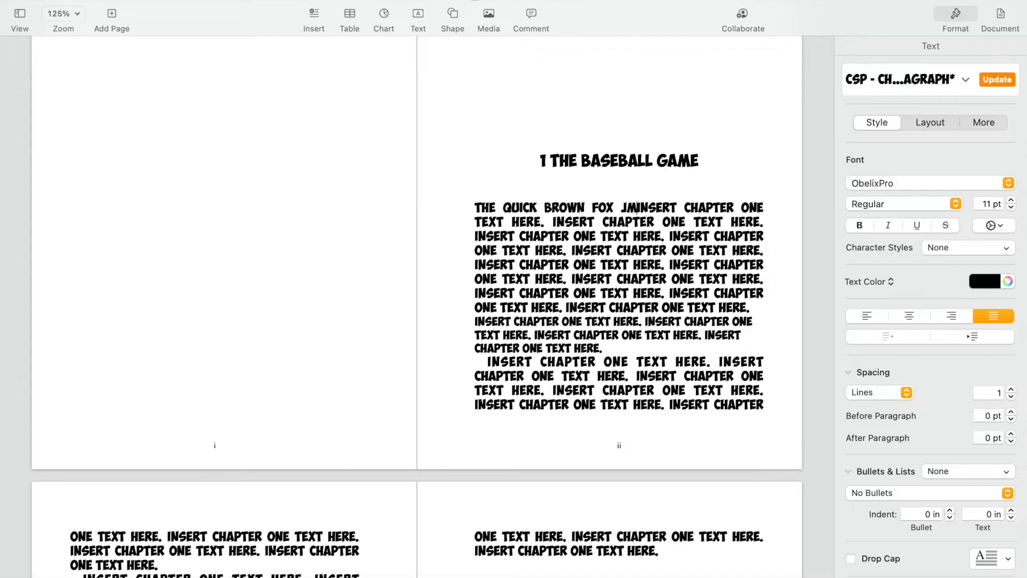
{"action": "key", "text": "BackSpace"}
{"action": "type", "text": "UMPED OVER THE LA"}
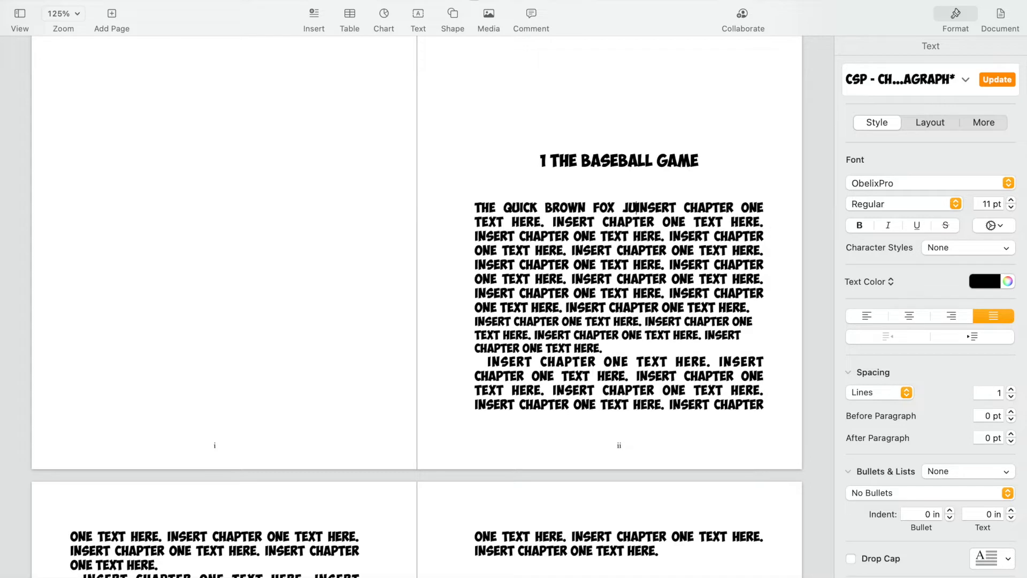
{"action": "type", "text": "ZY DOG INTO THE "}
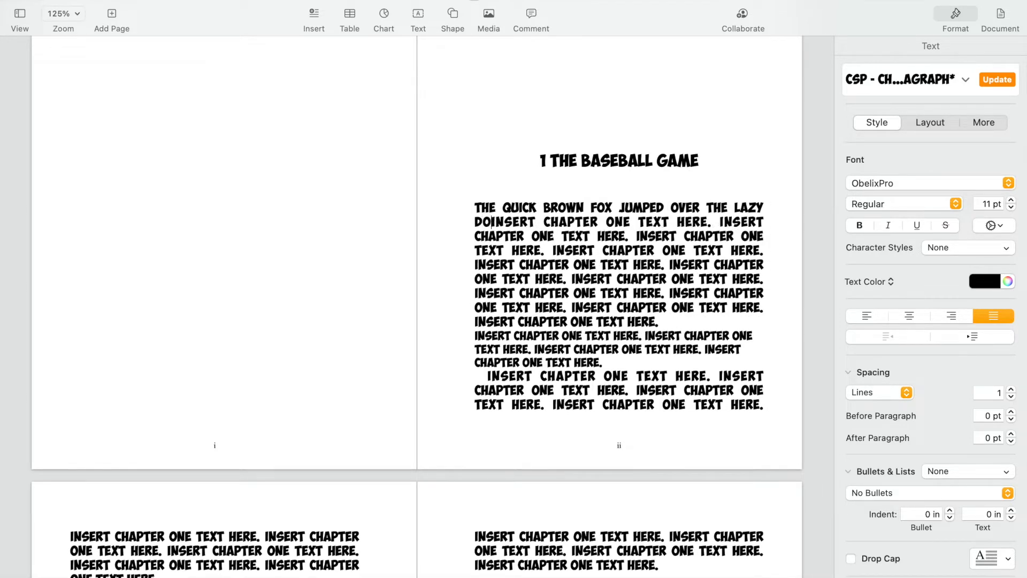
{"action": "type", "text": "BASEB"}
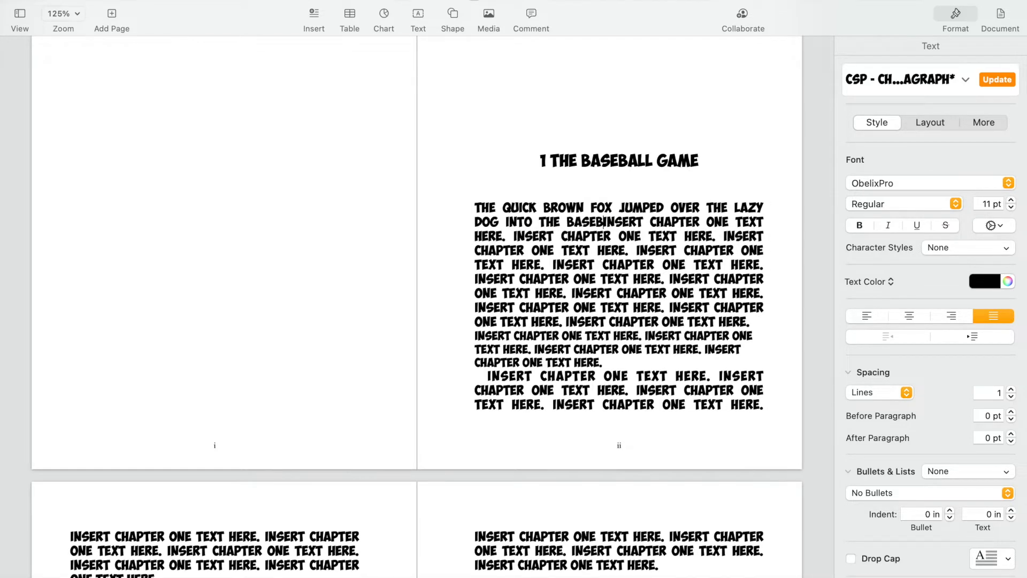
{"action": "type", "text": "ALL GAME AND T"}
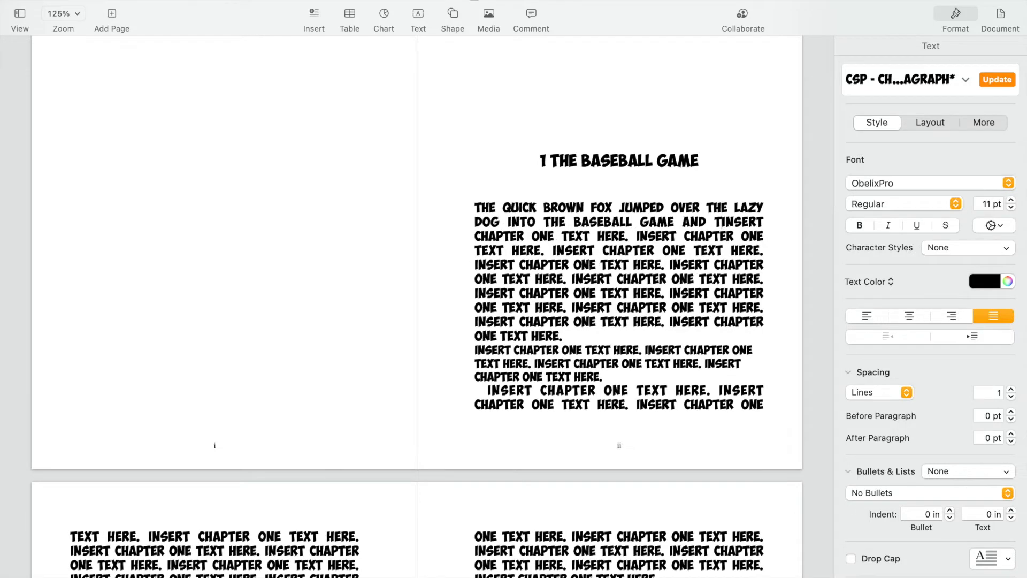
{"action": "type", "text": "HEN "}
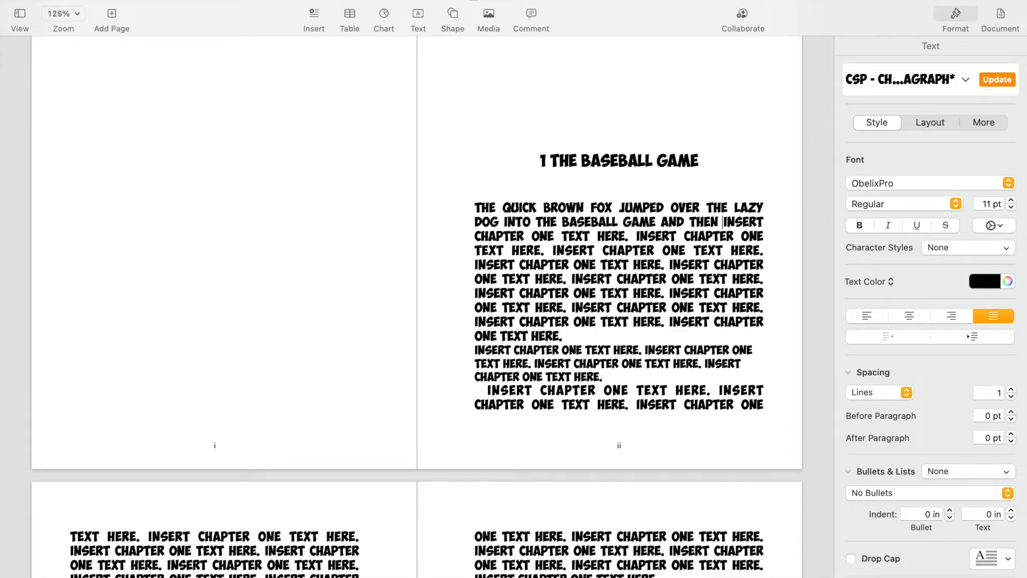
Continue the sentence with "hist the ball and ran all the way home." and delete about four lines of placeholder text after it.
{"action": "type", "text": "HIS T"}
{"action": "key", "text": "BackSpace"}
{"action": "key", "text": "BackSpace"}
{"action": "type", "text": "T THE BALL "}
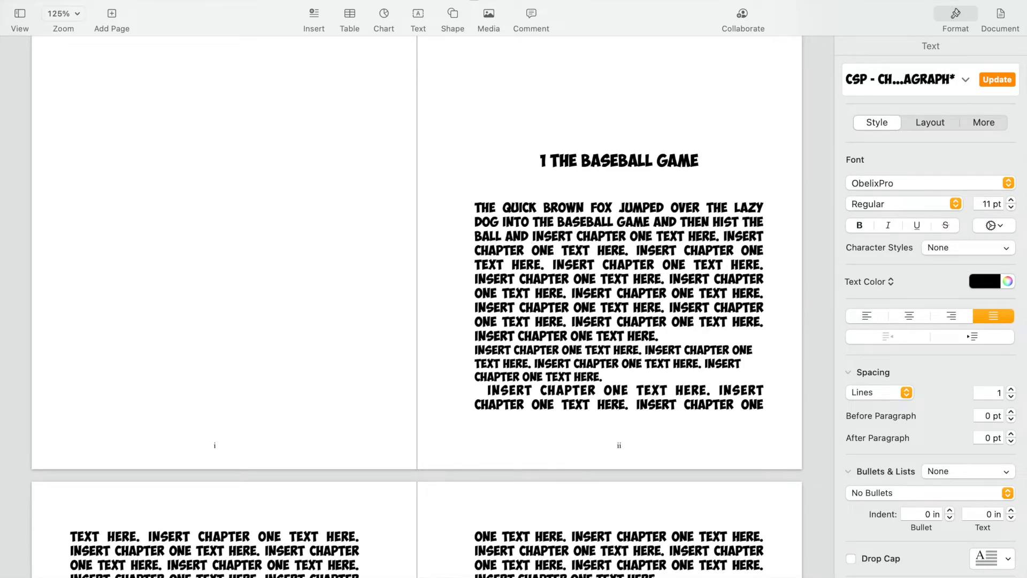
{"action": "type", "text": "AND RAN AROI"}
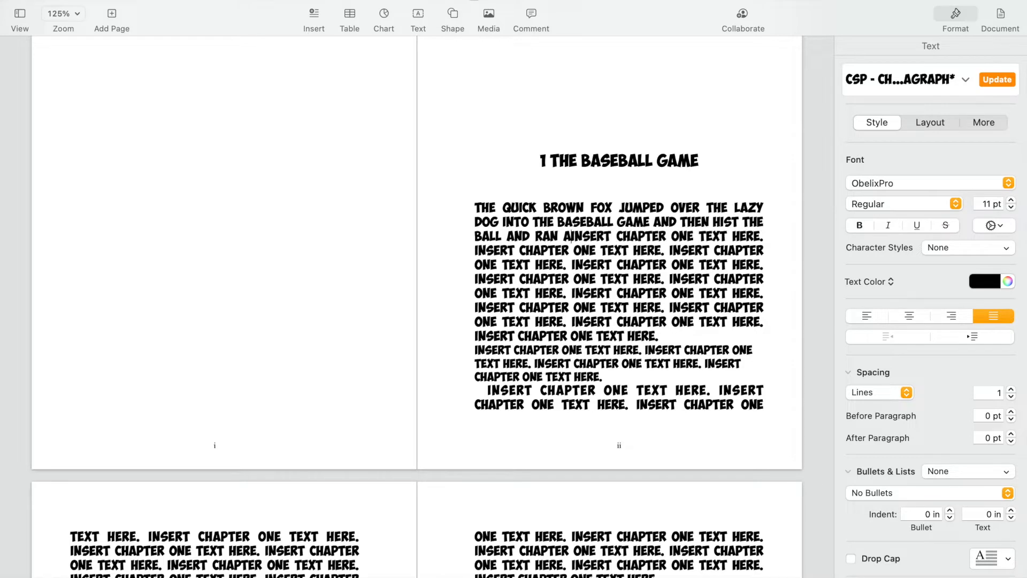
{"action": "key", "text": "BackSpace"}
{"action": "key", "text": "BackSpace"}
{"action": "key", "text": "BackSpace"}
{"action": "type", "text": "LL THE WAY HOME"}
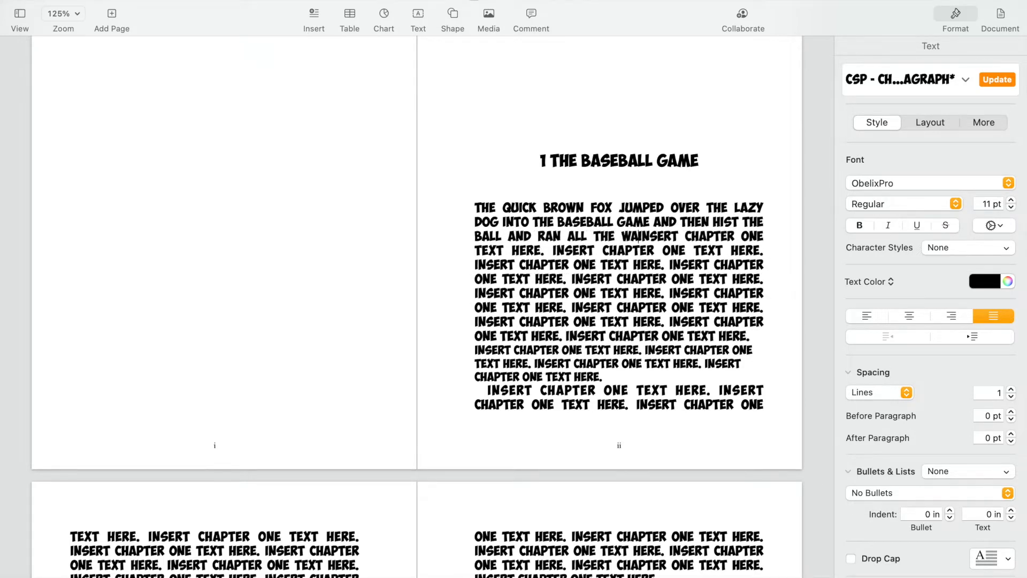
{"action": "type", "text": "."}
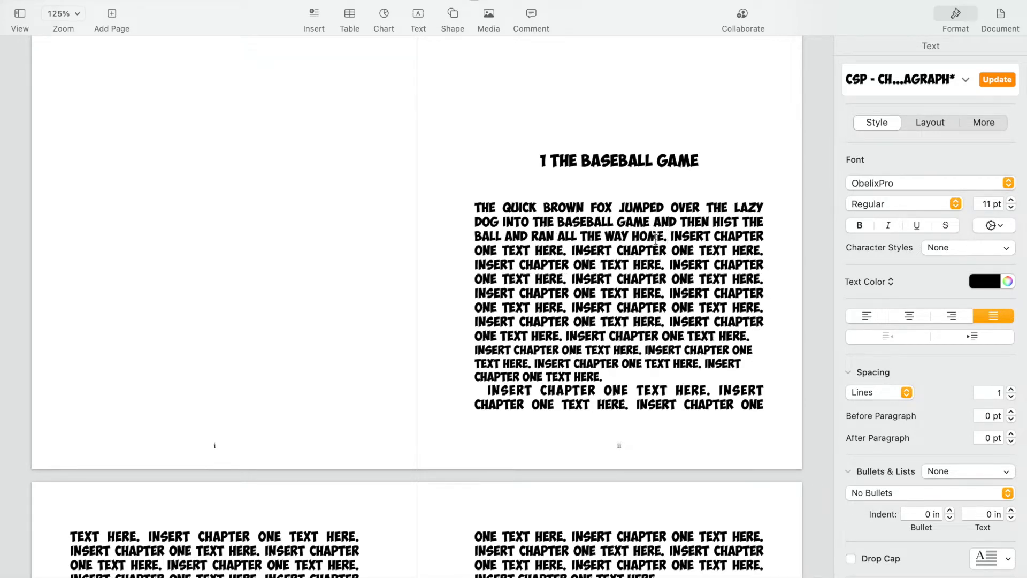
{"action": "left_click_drag", "start_coordinate": [671, 236], "coordinate": [694, 295]}
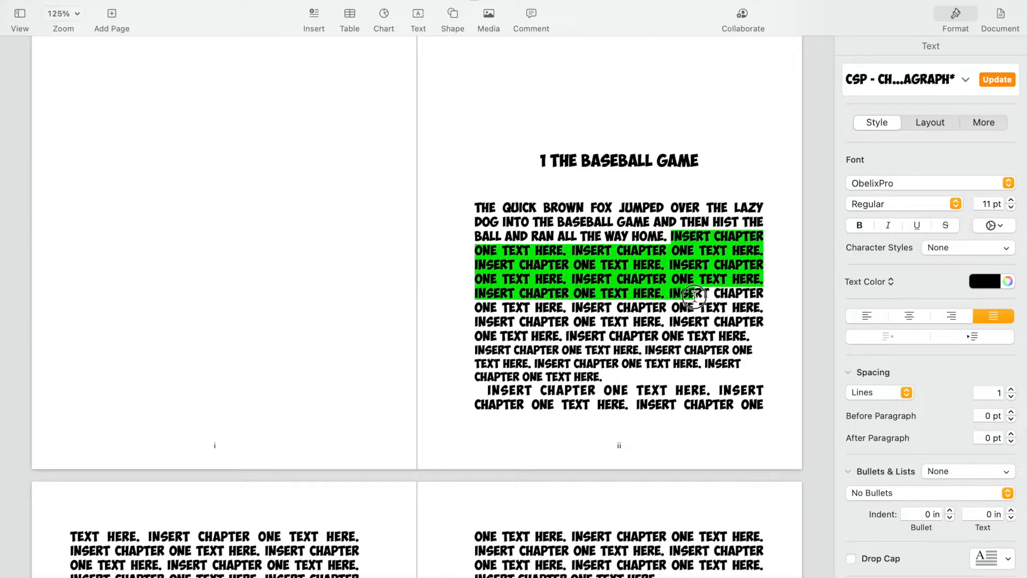
{"action": "key", "text": "BackSpace"}
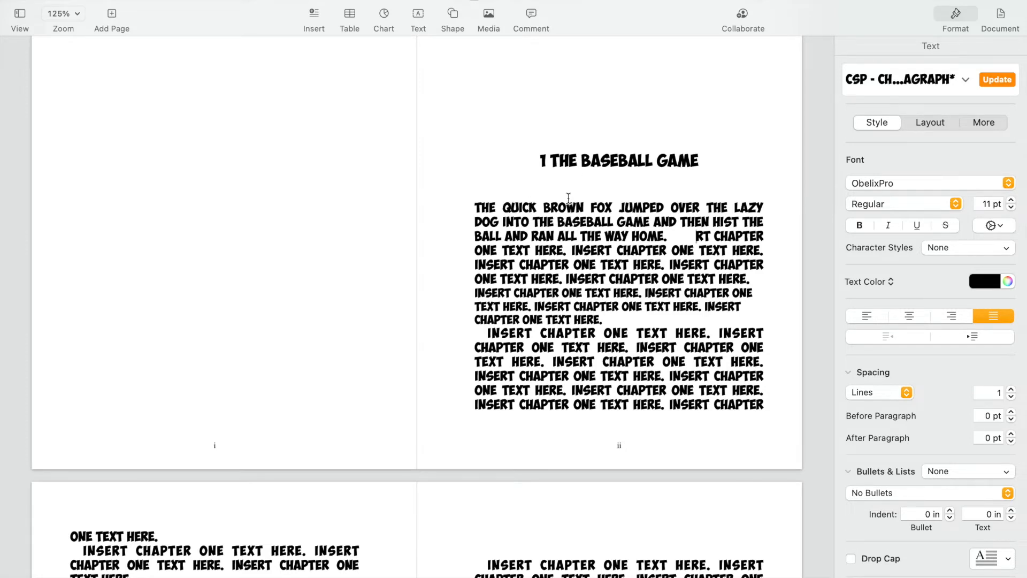
Examine how the edited chapter one text flows across its pages and into the start of chapter two.
{"action": "scroll", "coordinate": [569, 198], "scroll_direction": "up", "scroll_amount": 3}
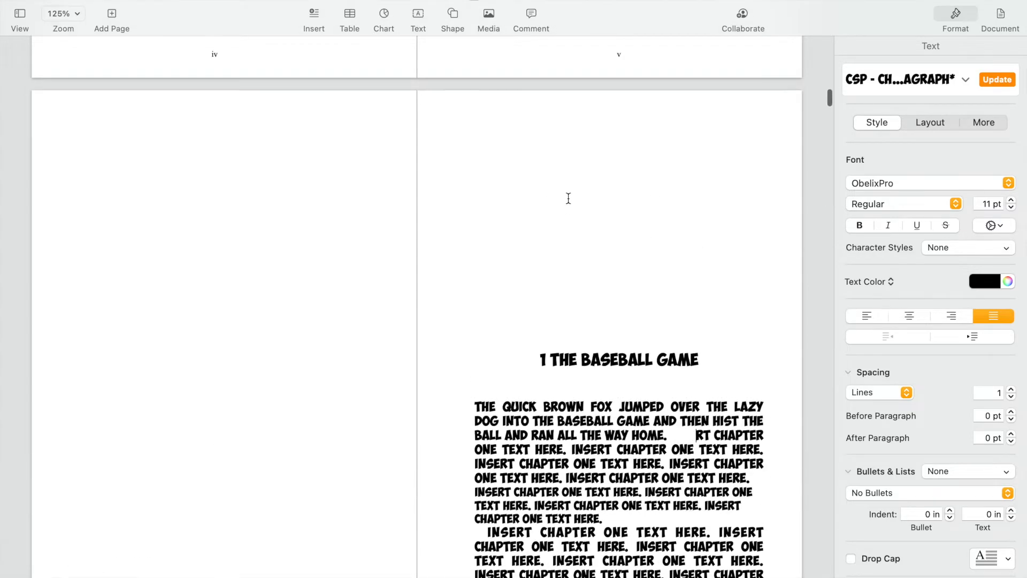
{"action": "scroll", "coordinate": [568, 198], "scroll_direction": "down", "scroll_amount": 5}
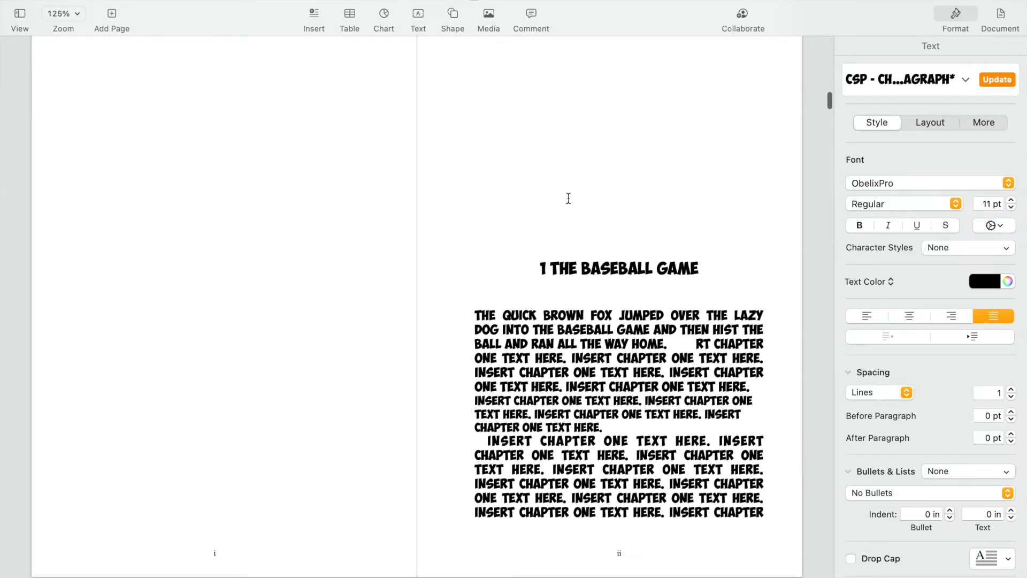
{"action": "scroll", "coordinate": [515, 221], "scroll_direction": "down", "scroll_amount": 10}
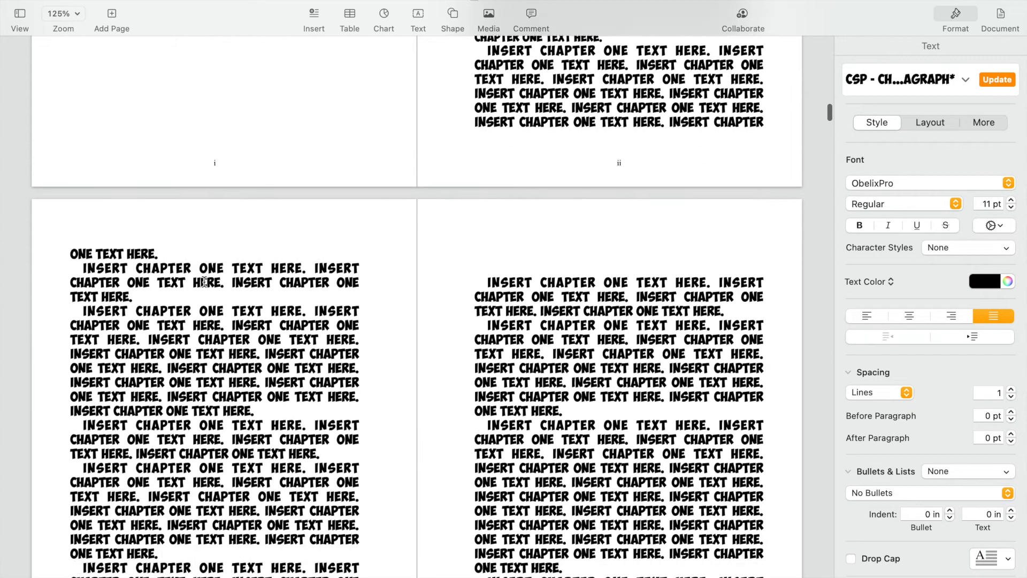
{"action": "scroll", "coordinate": [204, 282], "scroll_direction": "down", "scroll_amount": 6}
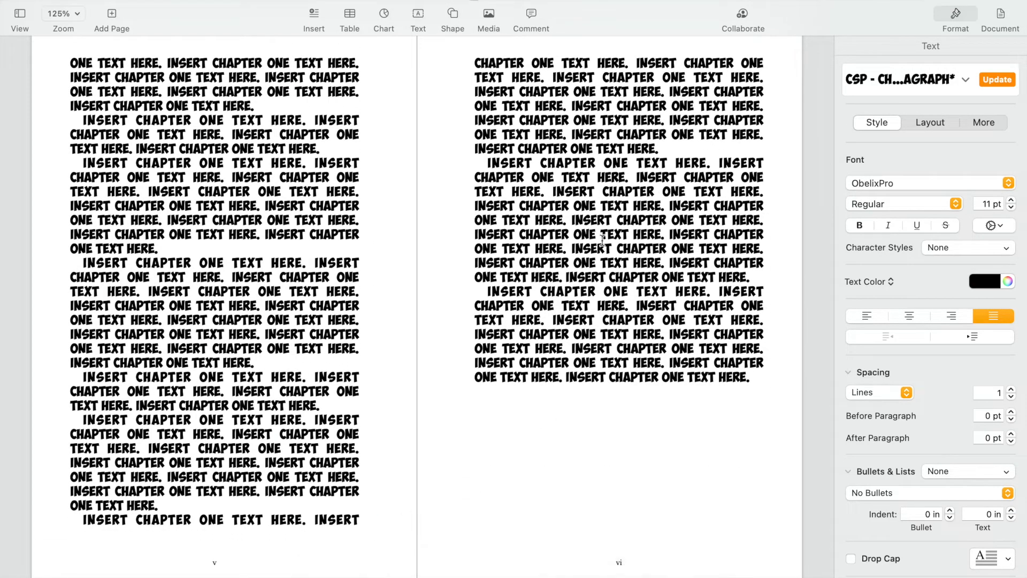
{"action": "scroll", "coordinate": [603, 241], "scroll_direction": "down", "scroll_amount": 8}
{"action": "scroll", "coordinate": [603, 241], "scroll_direction": "down", "scroll_amount": 5}
{"action": "scroll", "coordinate": [603, 241], "scroll_direction": "up", "scroll_amount": 3}
{"action": "scroll", "coordinate": [603, 239], "scroll_direction": "down", "scroll_amount": 1}
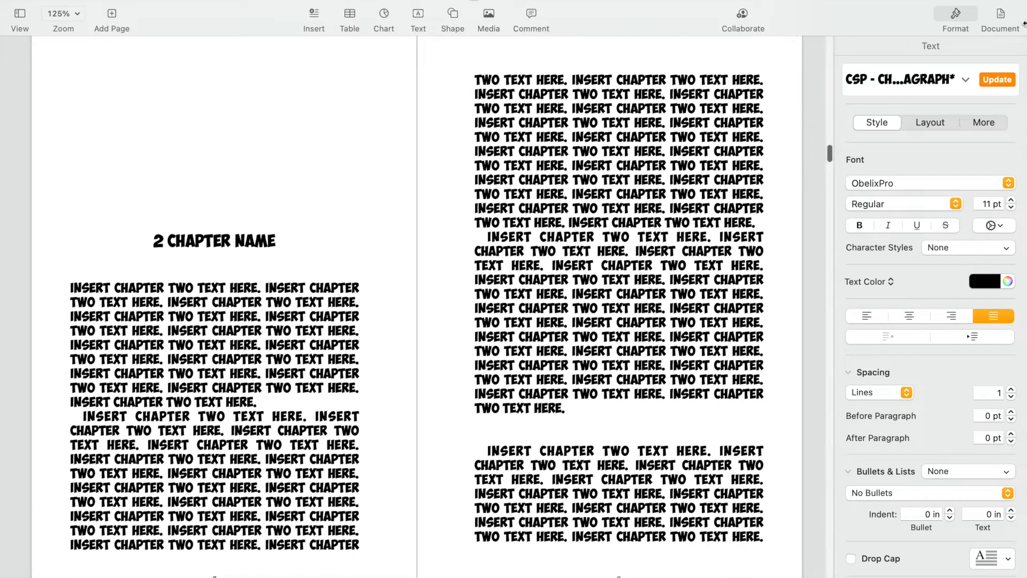
Switch from the manuscript to the browser window showing the KDP paperback template help page.
{"action": "left_click_drag", "start_coordinate": [1026, 5], "coordinate": [962, 5]}
{"action": "left_click_drag", "start_coordinate": [1026, 4], "coordinate": [944, 3]}
{"action": "key", "text": "ctrl+Up"}
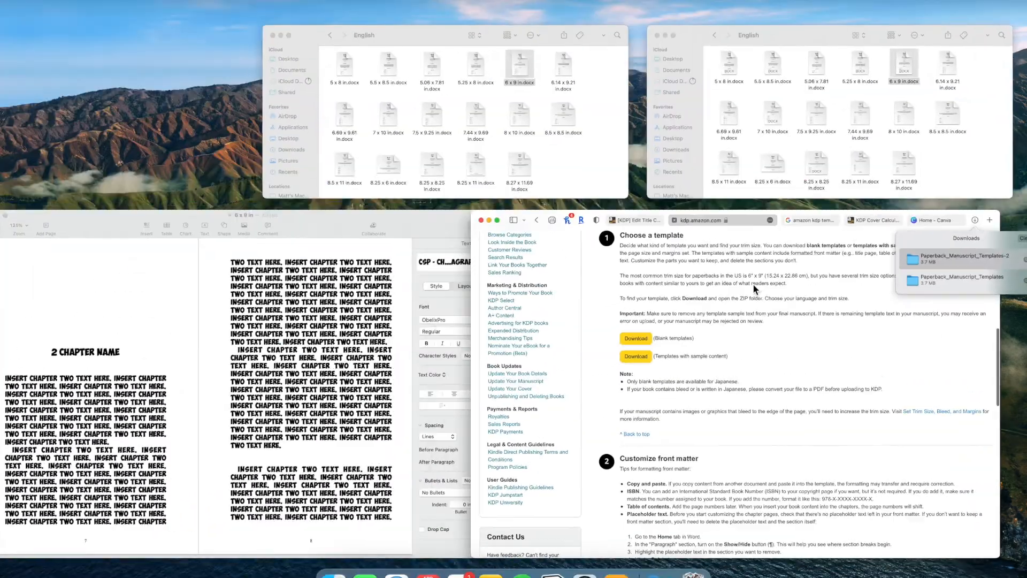
{"action": "left_click", "coordinate": [396, 342]}
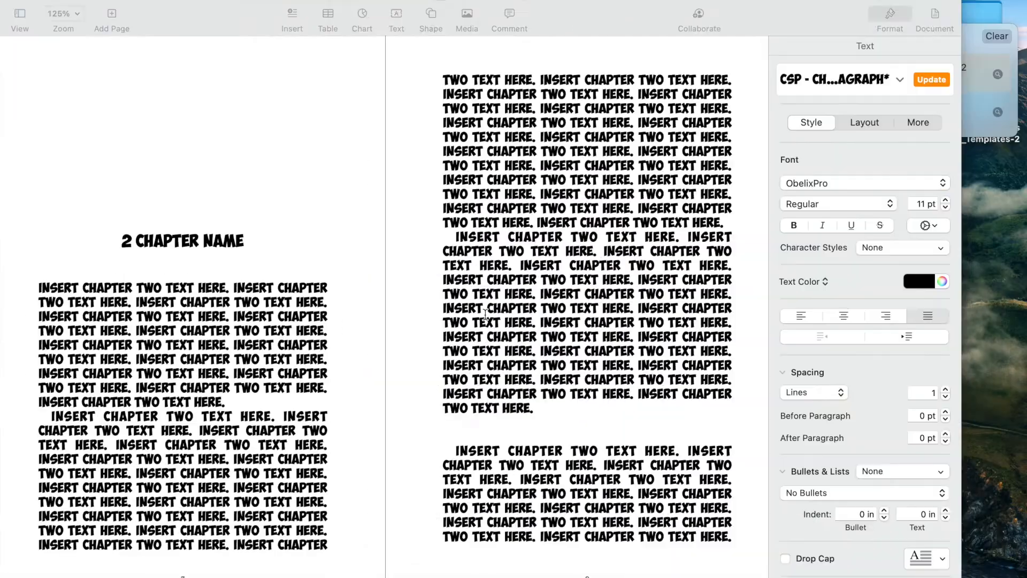
{"action": "left_click", "coordinate": [1006, 162]}
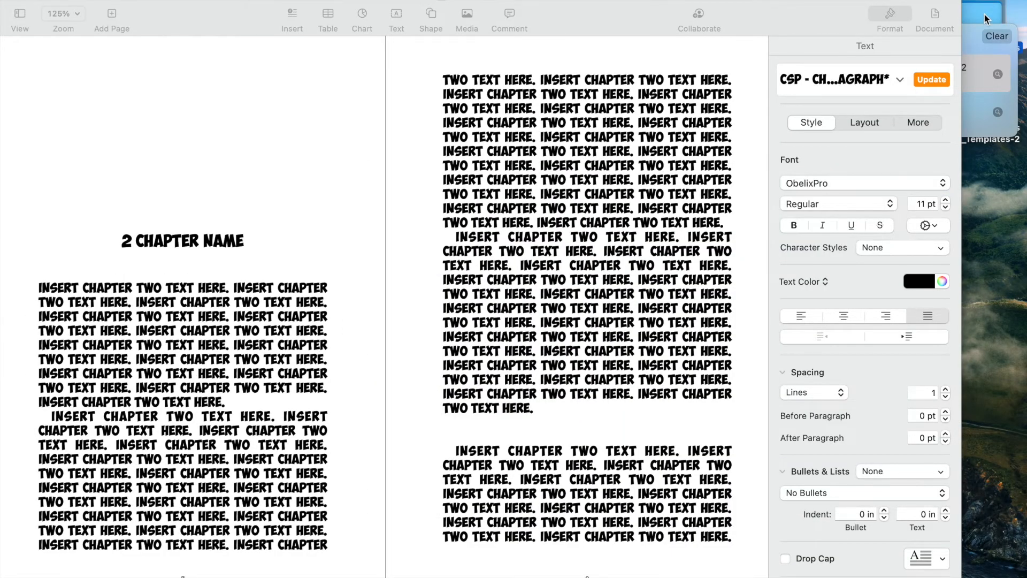
{"action": "key", "text": "ctrl+Up"}
{"action": "left_click", "coordinate": [903, 235]}
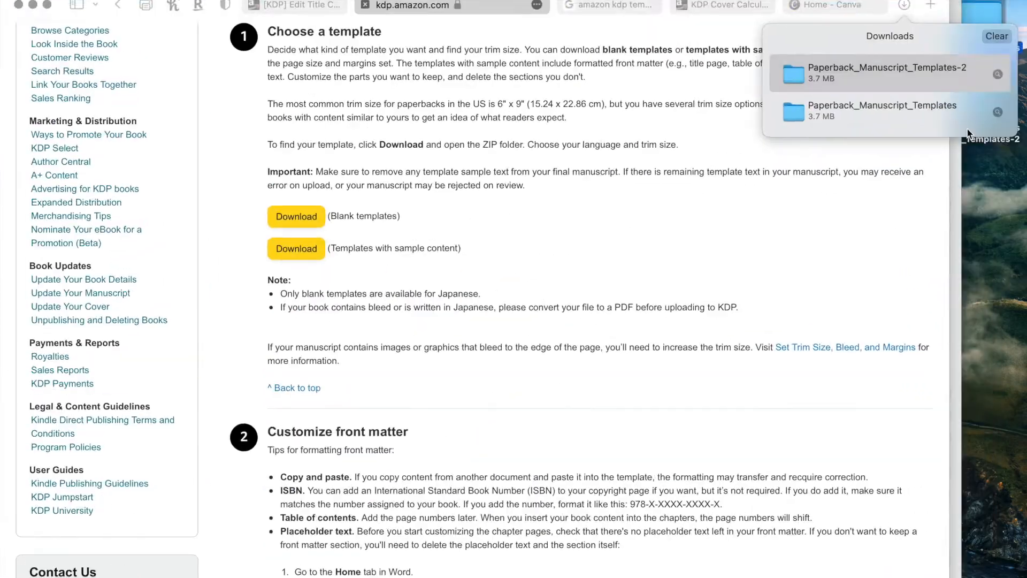
Switch from the browser back to the manuscript window and shift the Paperback_Manuscript_Templates-2 folder slightly on the desktop.
{"action": "left_click", "coordinate": [905, 7]}
{"action": "key", "text": "ctrl+Up"}
{"action": "left_click", "coordinate": [596, 277]}
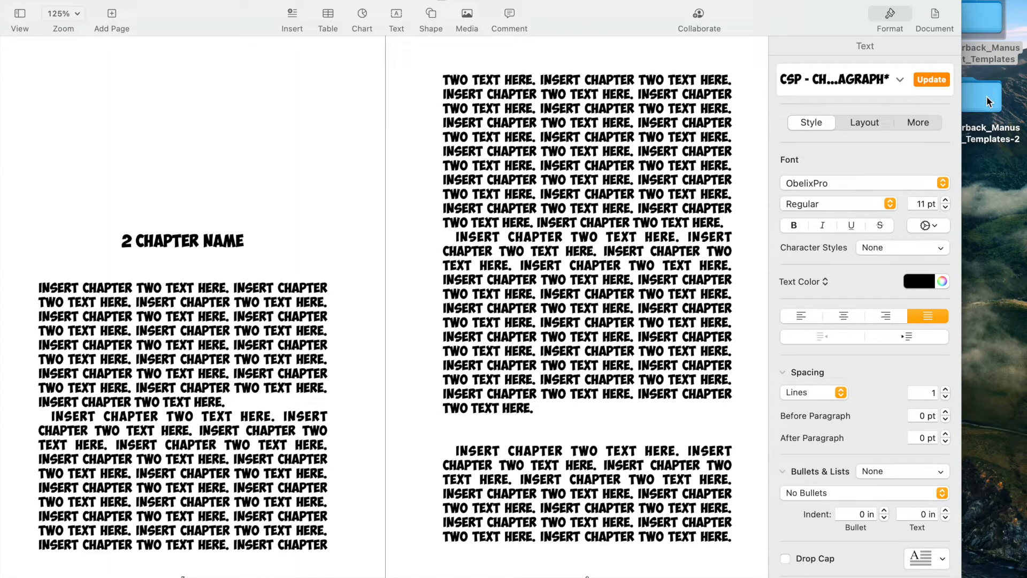
{"action": "mouse_move", "coordinate": [986, 96]}
{"action": "left_mouse_down"}
{"action": "mouse_move", "coordinate": [1012, 92]}
{"action": "mouse_move", "coordinate": [584, 257]}
{"action": "mouse_move", "coordinate": [499, 259]}
{"action": "mouse_move", "coordinate": [567, 176]}
{"action": "mouse_move", "coordinate": [509, 297]}
{"action": "mouse_move", "coordinate": [598, 273]}
{"action": "mouse_move", "coordinate": [589, 266]}
{"action": "mouse_move", "coordinate": [1001, 102]}
{"action": "left_mouse_up"}
{"action": "left_click", "coordinate": [1004, 158]}
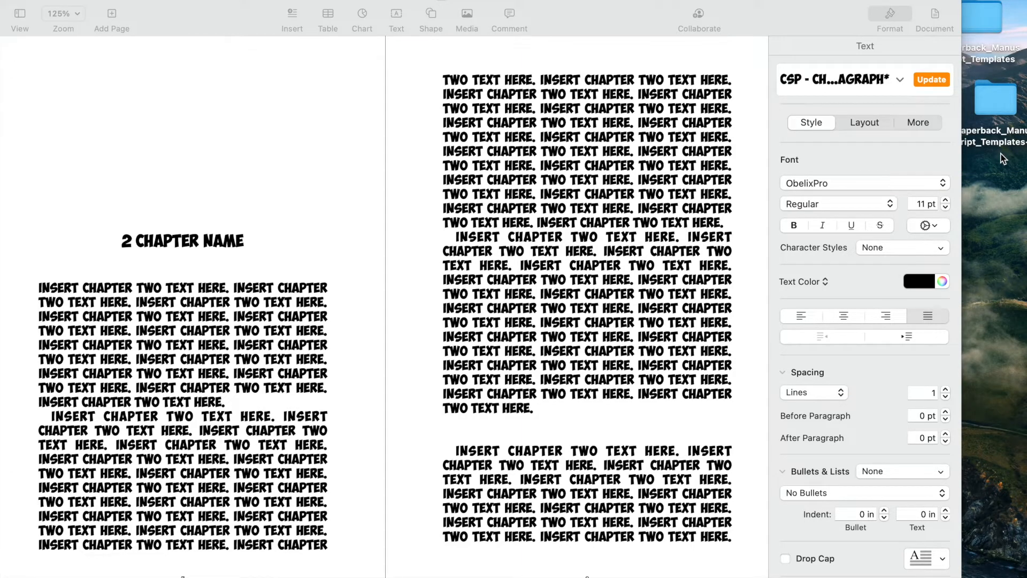
Save the manuscript document as "KDP Example" in the Pages folder on iCloud.
{"action": "scroll", "coordinate": [489, 279], "scroll_direction": "down", "scroll_amount": 20}
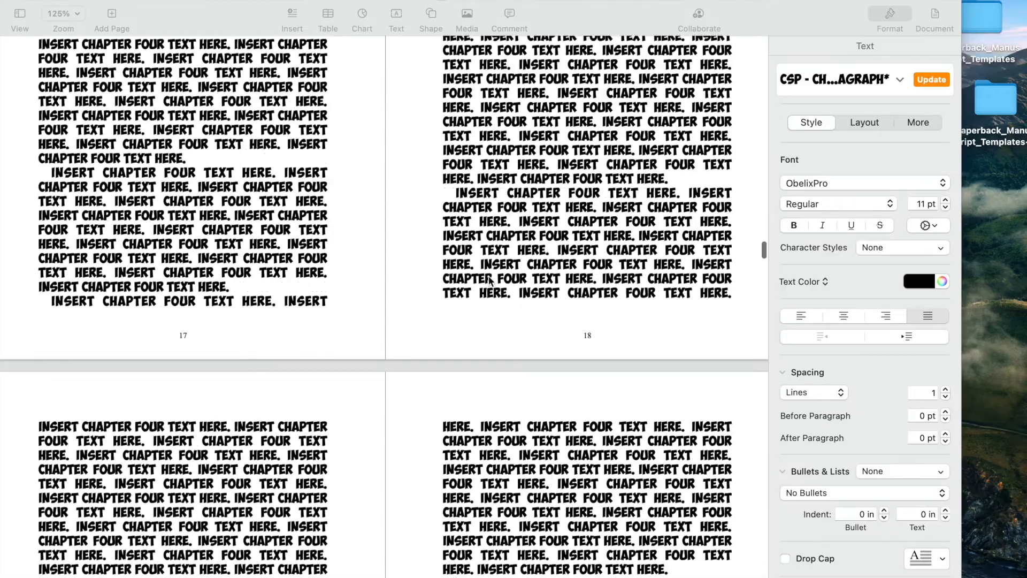
{"action": "scroll", "coordinate": [489, 277], "scroll_direction": "down", "scroll_amount": 20}
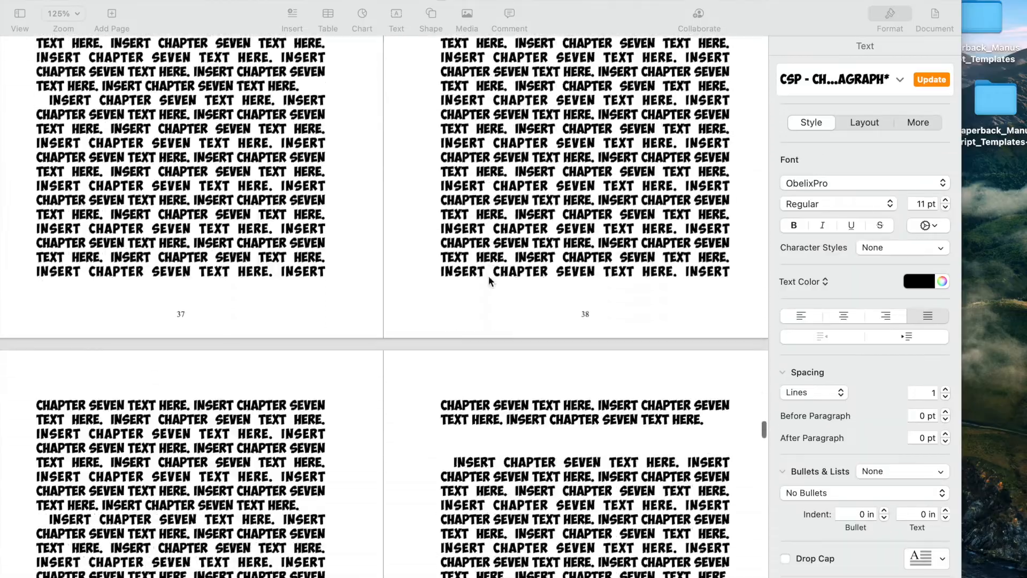
{"action": "scroll", "coordinate": [489, 278], "scroll_direction": "down", "scroll_amount": 20}
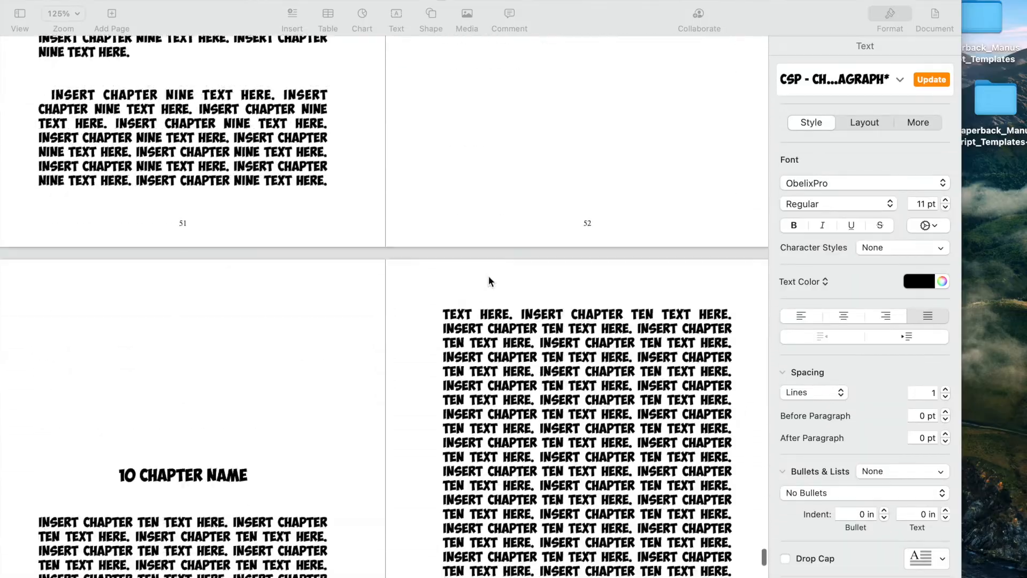
{"action": "scroll", "coordinate": [489, 280], "scroll_direction": "up", "scroll_amount": 20}
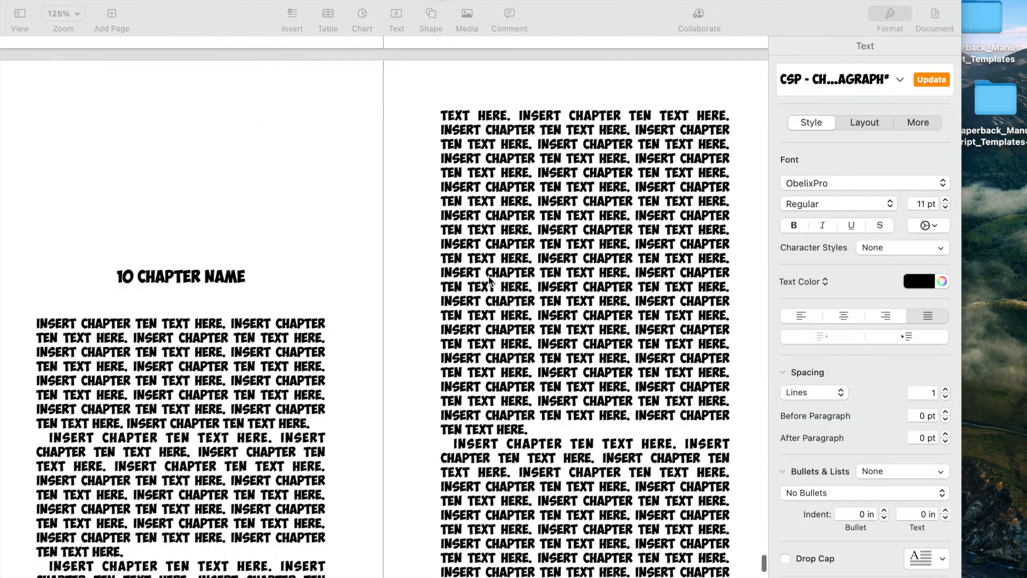
{"action": "scroll", "coordinate": [489, 280], "scroll_direction": "up", "scroll_amount": 20}
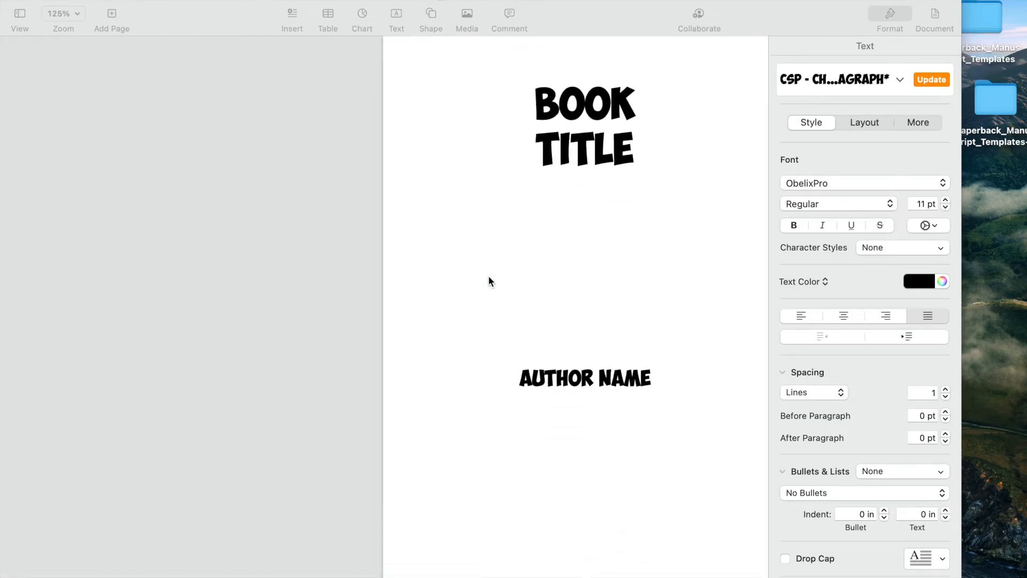
{"action": "left_click", "coordinate": [252, 276]}
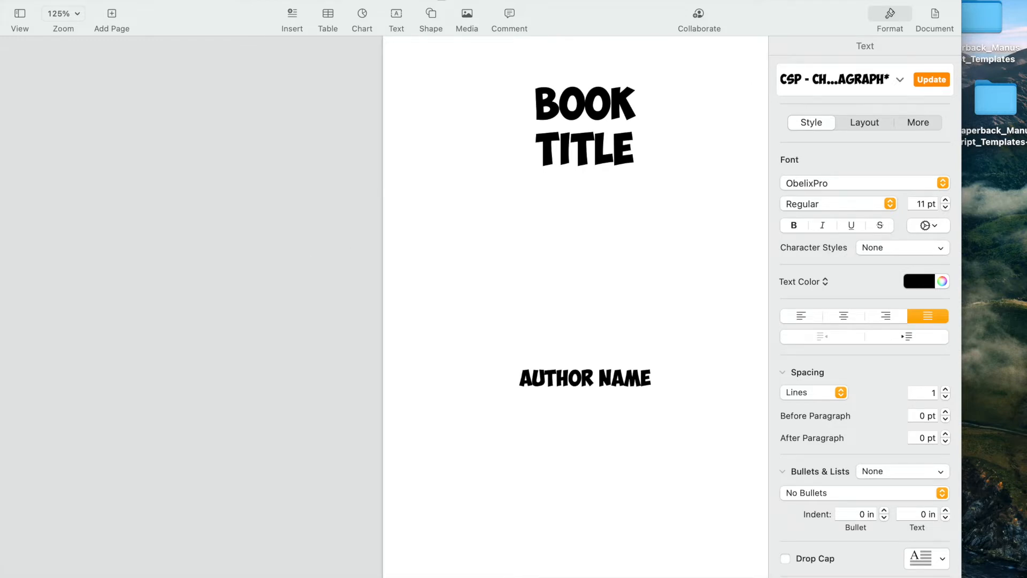
{"action": "left_click", "coordinate": [87, 0]}
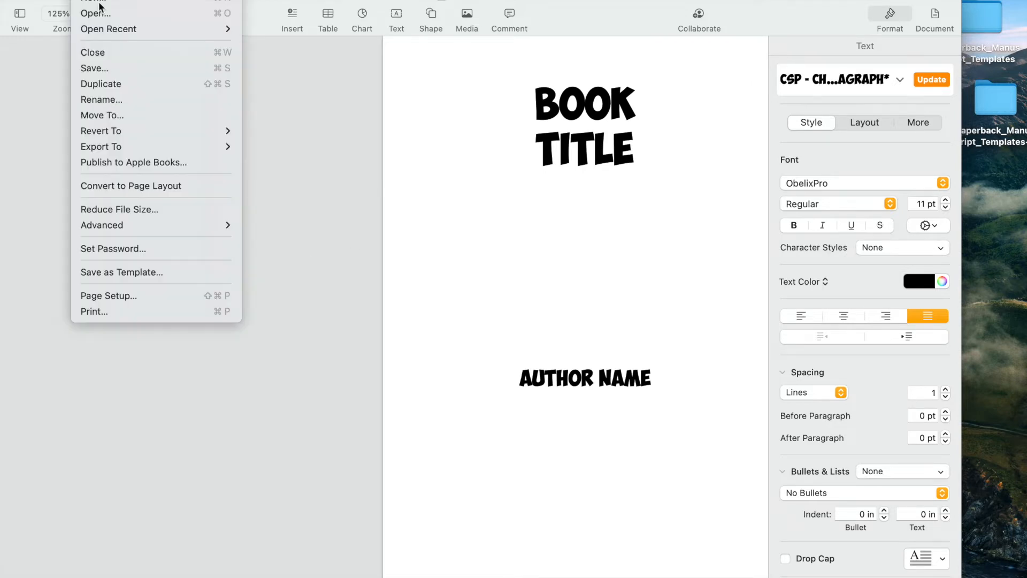
{"action": "left_click", "coordinate": [146, 68]}
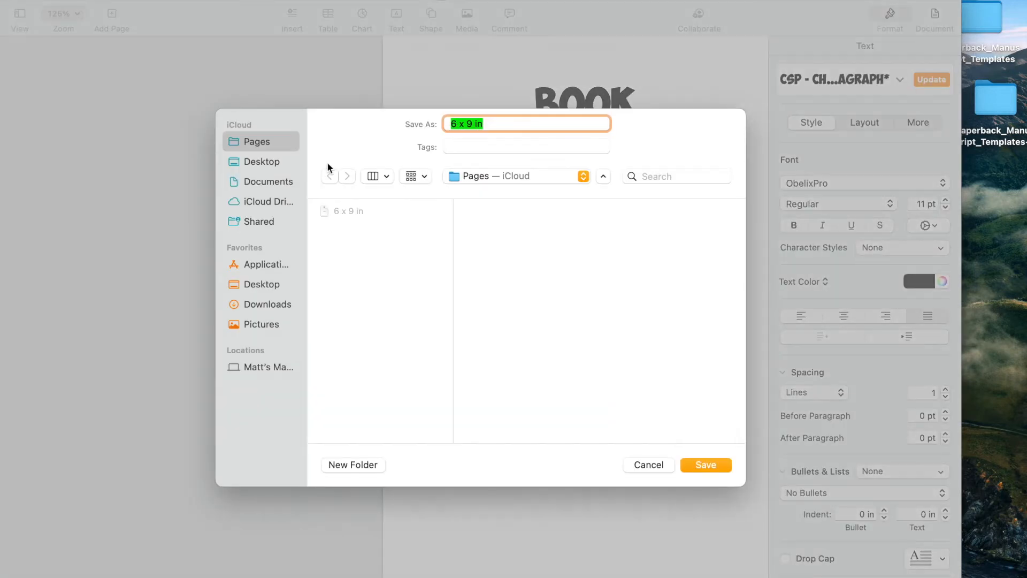
{"action": "type", "text": "KDO"}
{"action": "left_click", "coordinate": [695, 460]}
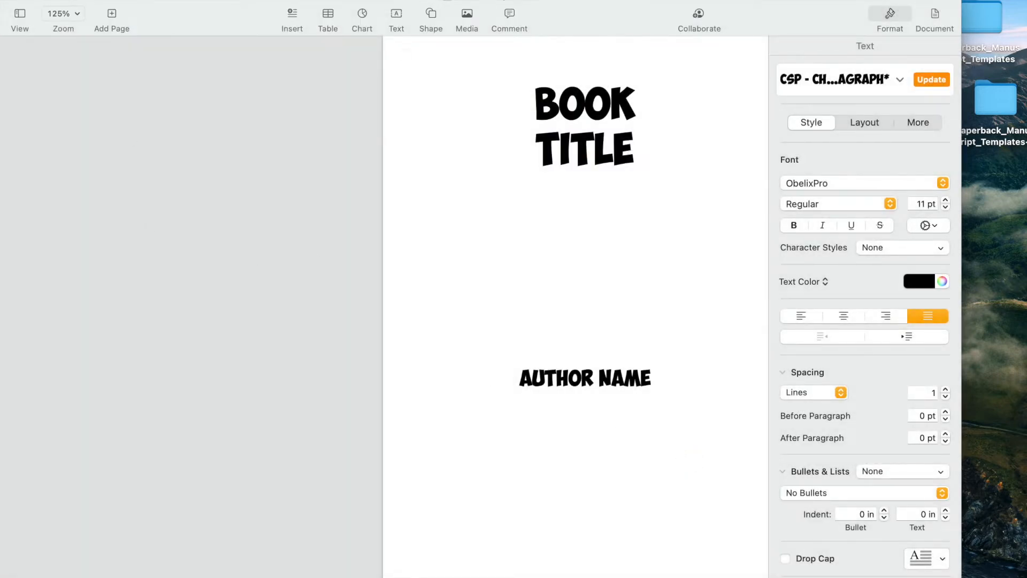
Save all pages of the manuscript as a PDF named "KDP Example" in the Pages iCloud folder through the print dialog.
{"action": "left_click", "coordinate": [103, 1]}
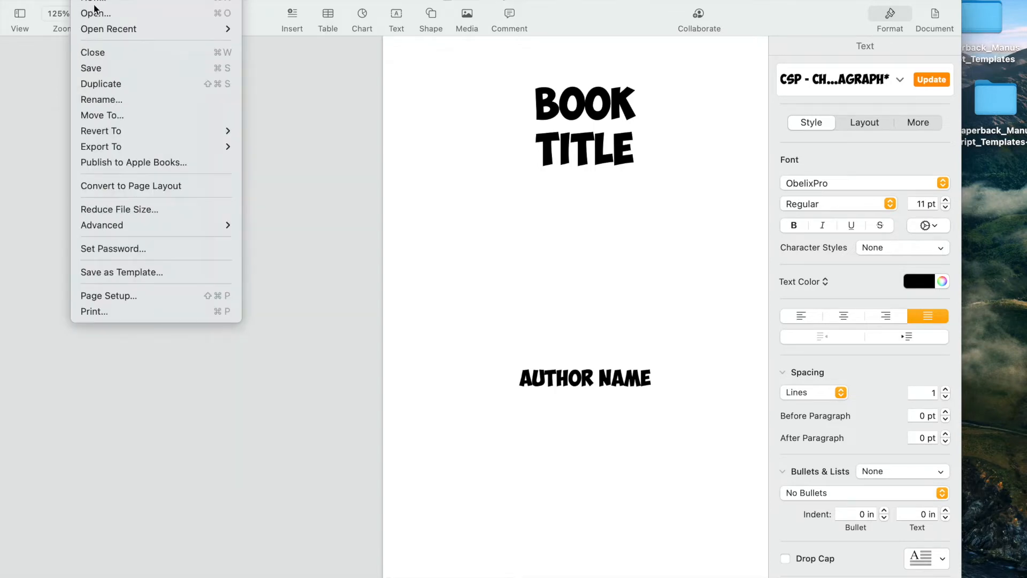
{"action": "left_click", "coordinate": [121, 397]}
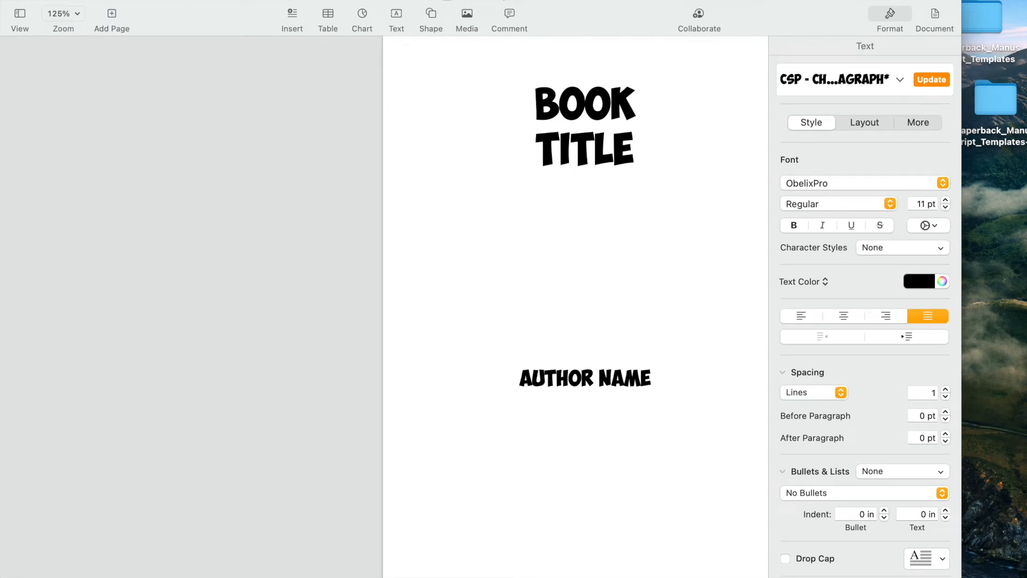
{"action": "left_click", "coordinate": [84, 1]}
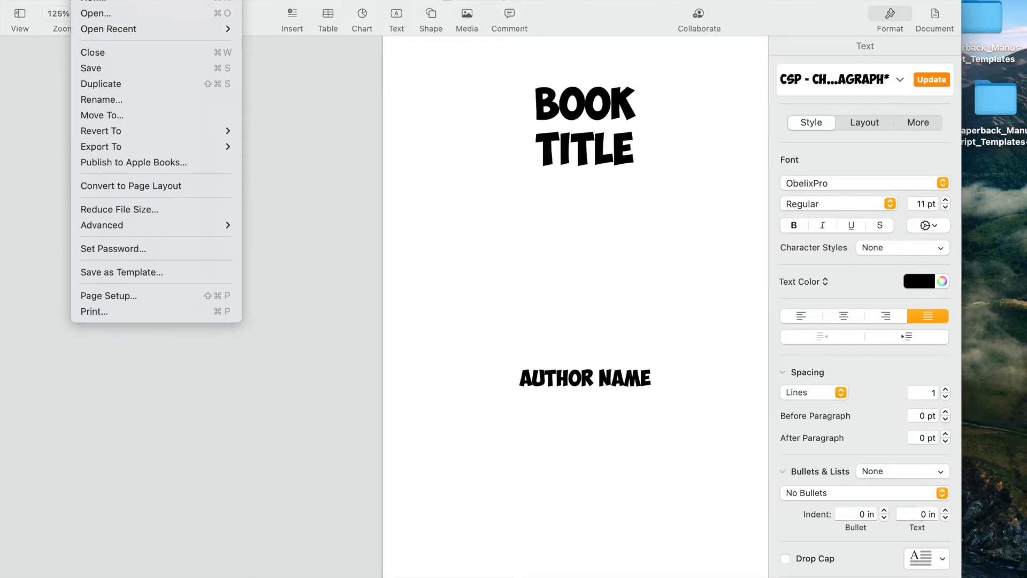
{"action": "left_click", "coordinate": [148, 313]}
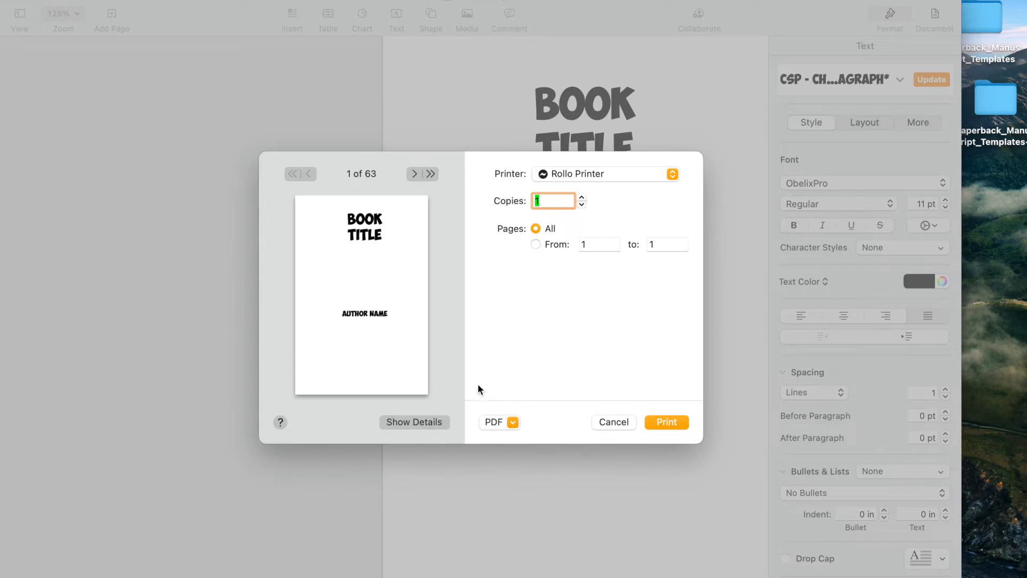
{"action": "left_click", "coordinate": [513, 423]}
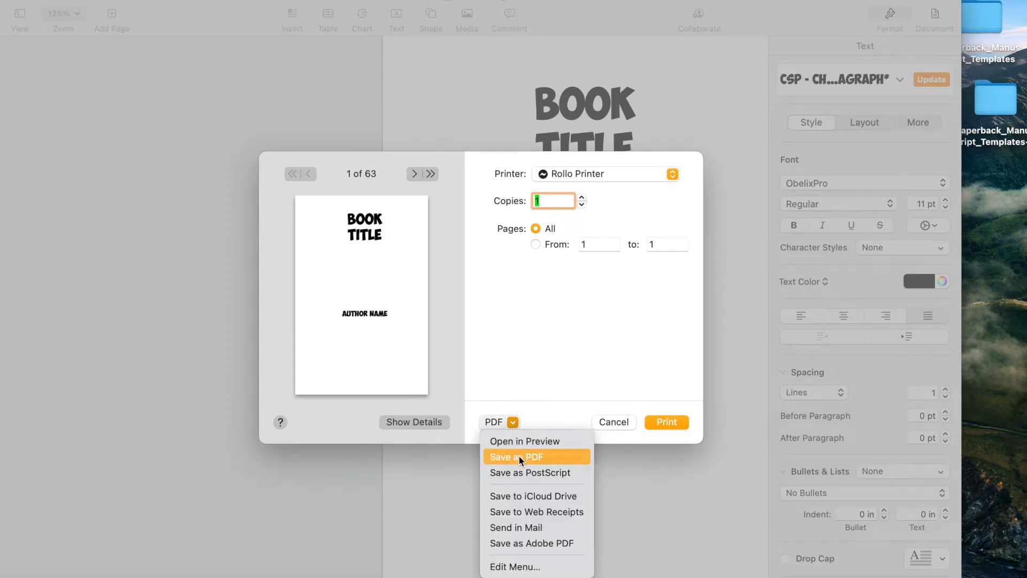
{"action": "left_click", "coordinate": [556, 457]}
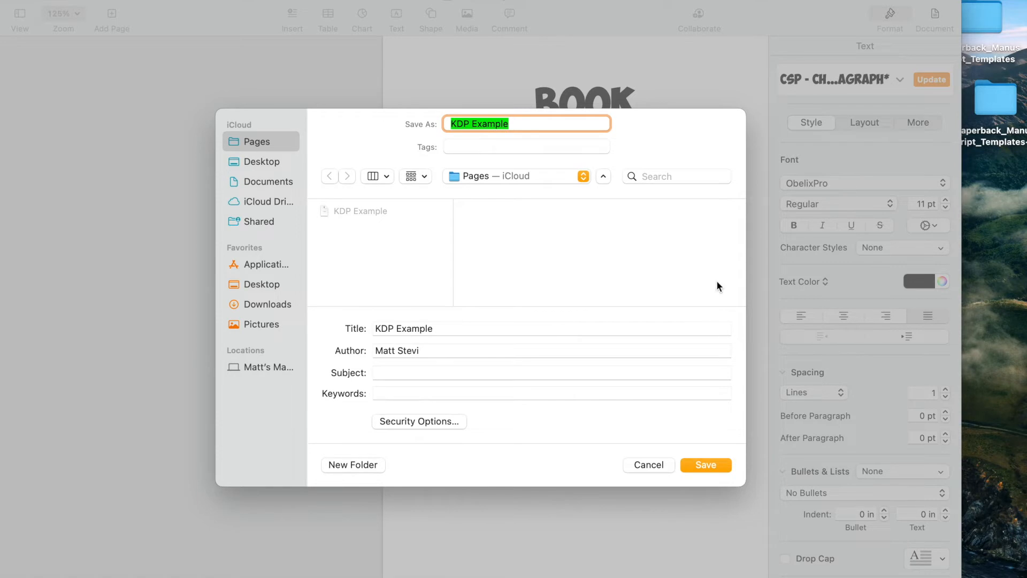
{"action": "left_click", "coordinate": [726, 464]}
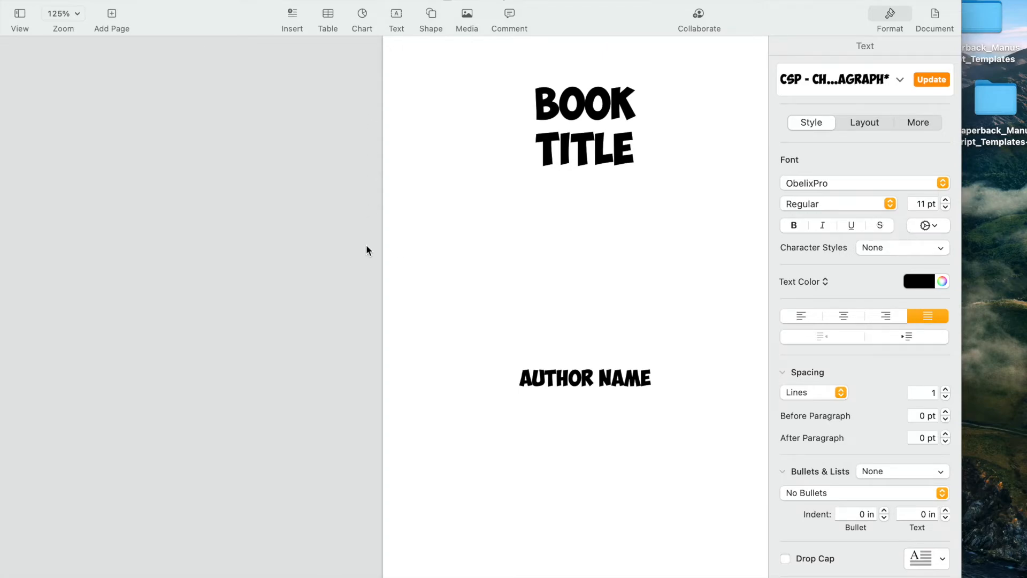
Skim the manuscript's pages, switch to the browser's KDP paperback content page and read its manuscript file-format recommendation.
{"action": "scroll", "coordinate": [463, 244], "scroll_direction": "down", "scroll_amount": 20}
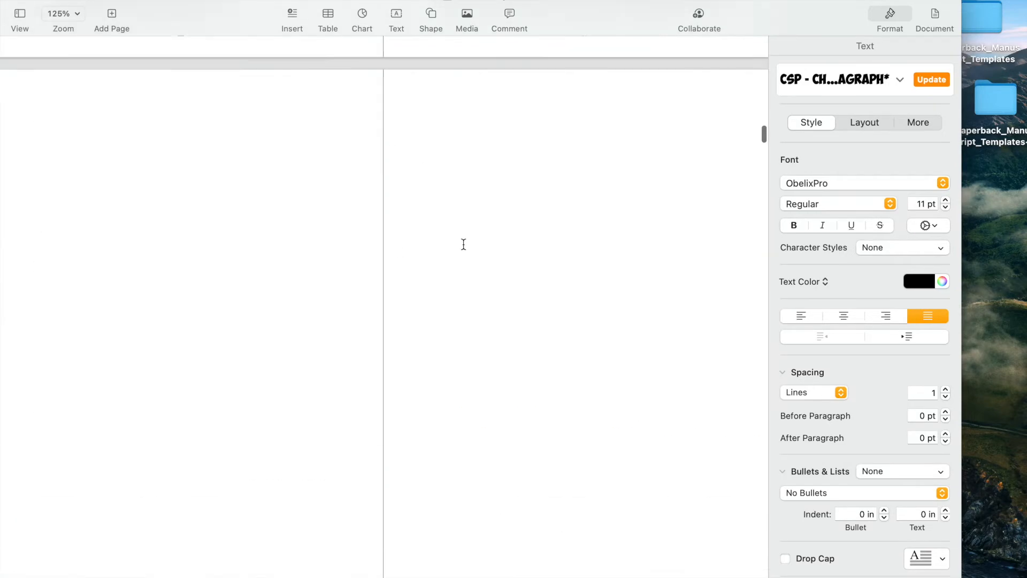
{"action": "scroll", "coordinate": [464, 244], "scroll_direction": "down", "scroll_amount": 20}
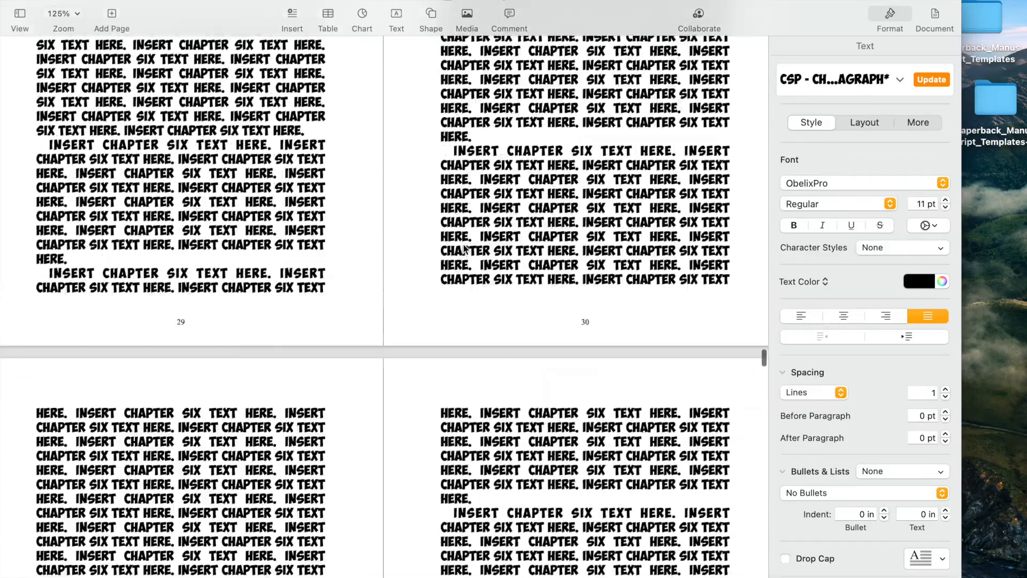
{"action": "scroll", "coordinate": [463, 244], "scroll_direction": "down", "scroll_amount": 20}
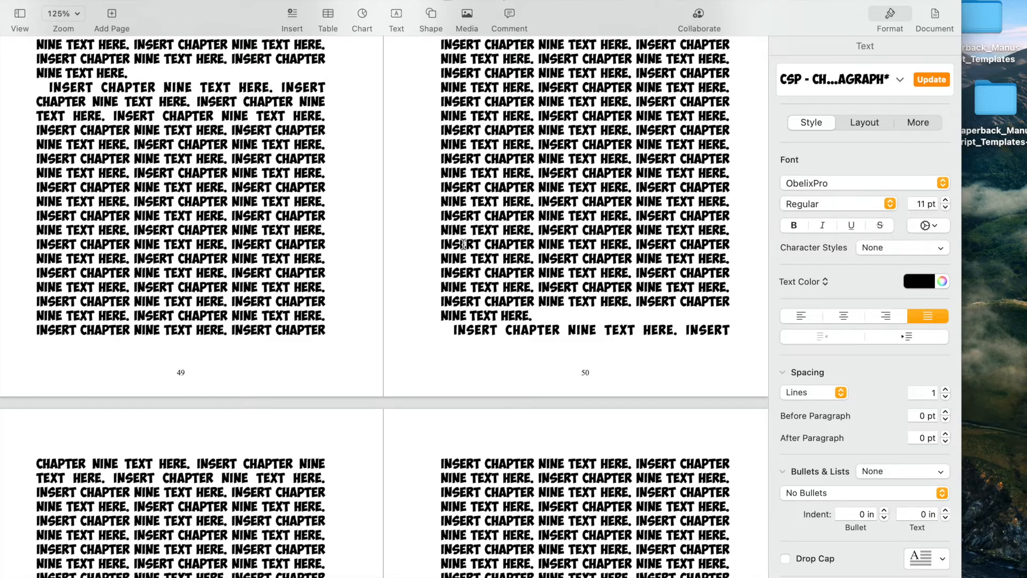
{"action": "scroll", "coordinate": [463, 244], "scroll_direction": "up", "scroll_amount": 20}
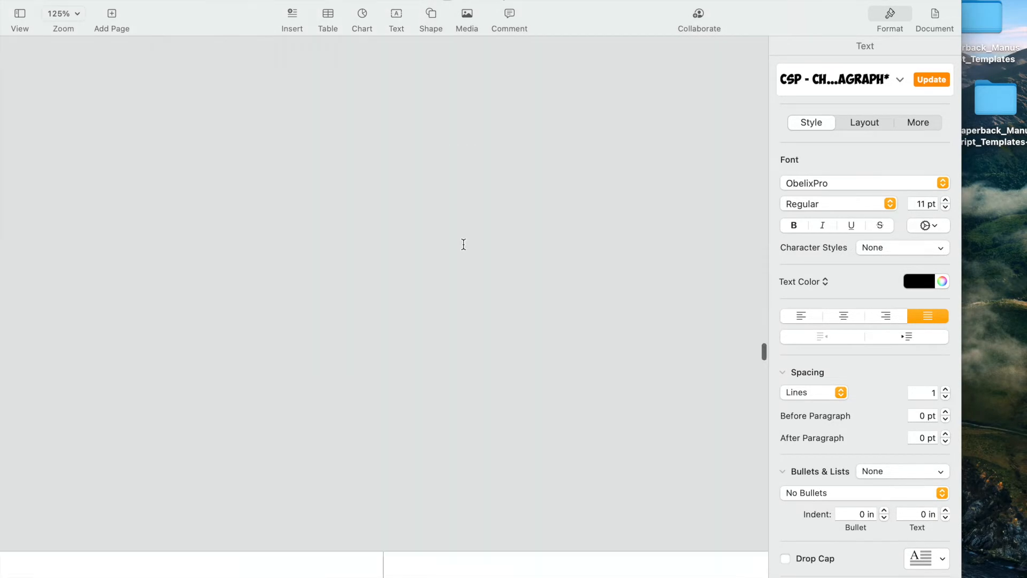
{"action": "scroll", "coordinate": [463, 246], "scroll_direction": "up", "scroll_amount": 20}
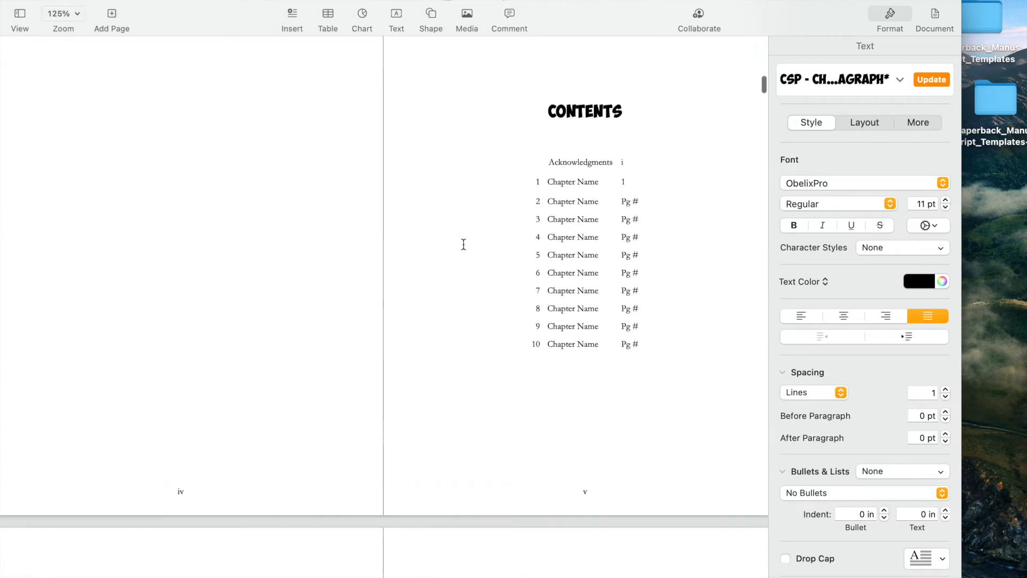
{"action": "scroll", "coordinate": [463, 244], "scroll_direction": "up", "scroll_amount": 10}
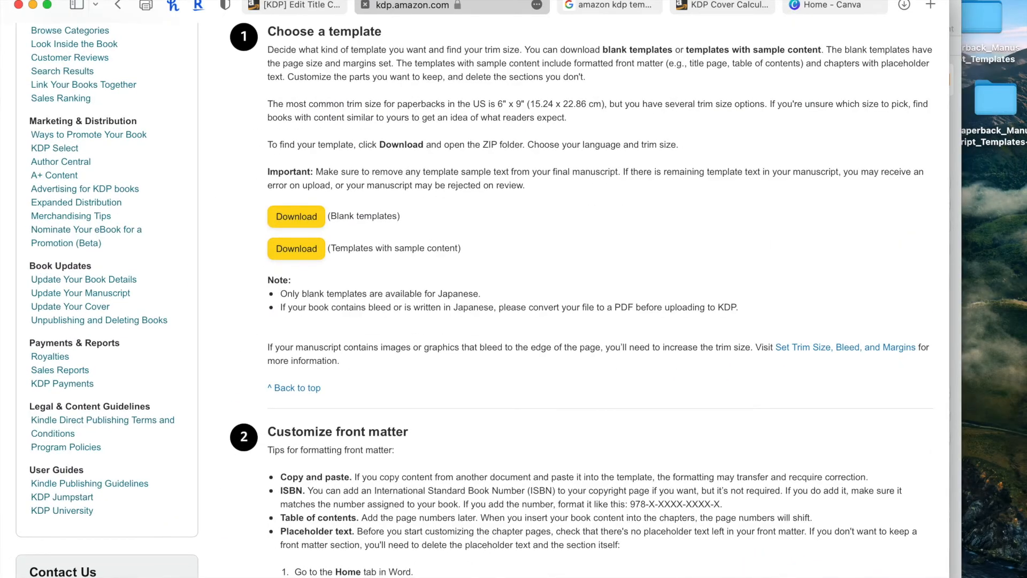
{"action": "left_click", "coordinate": [296, 4]}
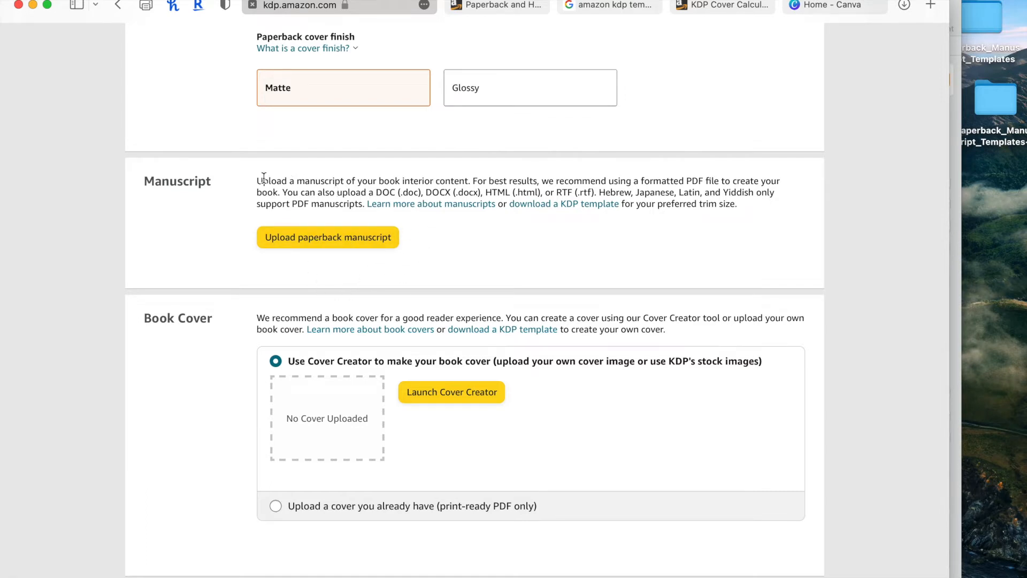
{"action": "left_click_drag", "start_coordinate": [257, 179], "coordinate": [642, 182]}
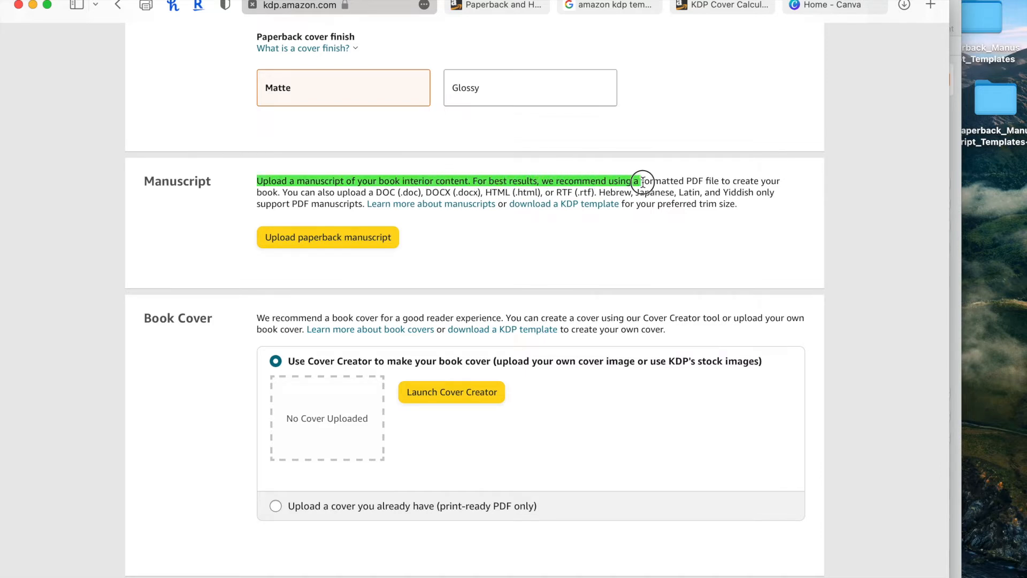
{"action": "left_click", "coordinate": [665, 182]}
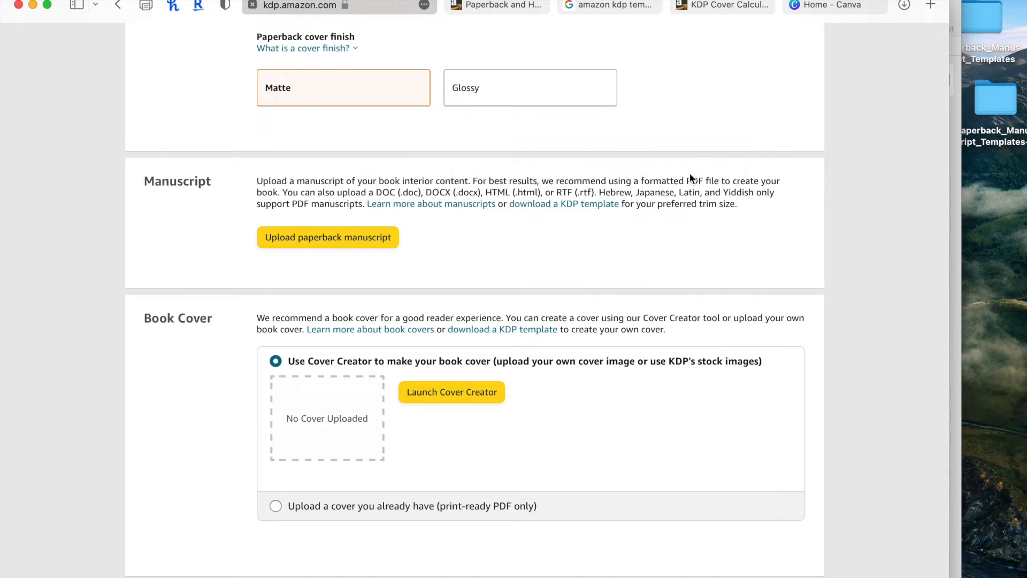
Upload the KDP Example PDF from iCloud Drive's Pages folder as the paperback manuscript and check its processing status.
{"action": "left_click", "coordinate": [334, 240]}
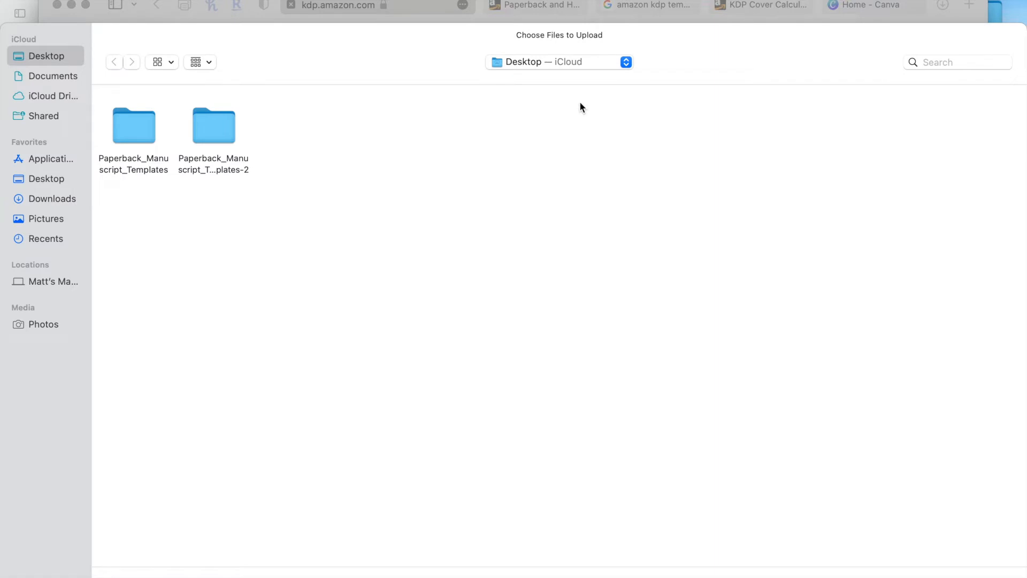
{"action": "left_click", "coordinate": [603, 62]}
{"action": "left_click", "coordinate": [335, 217]}
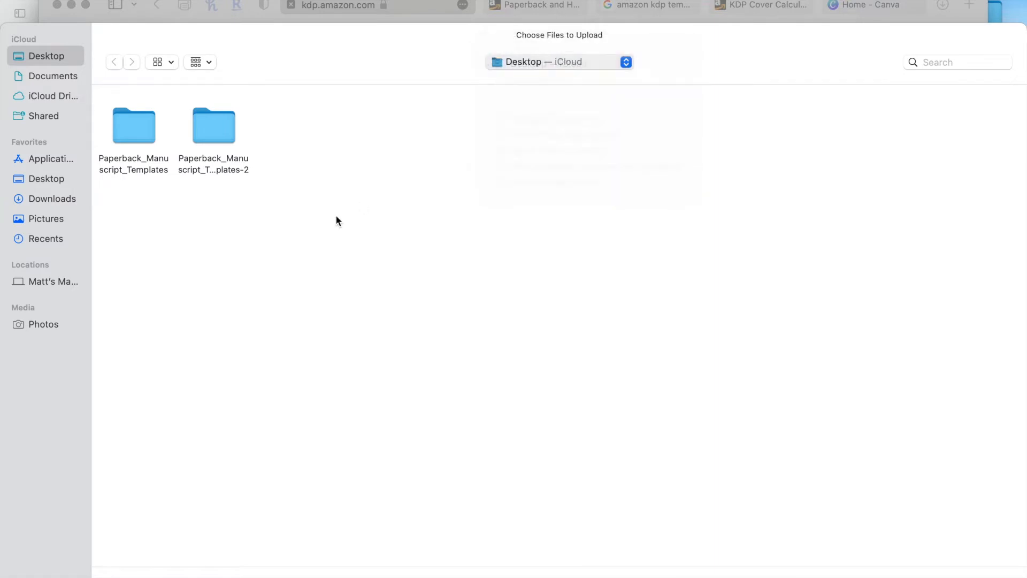
{"action": "left_click", "coordinate": [55, 95]}
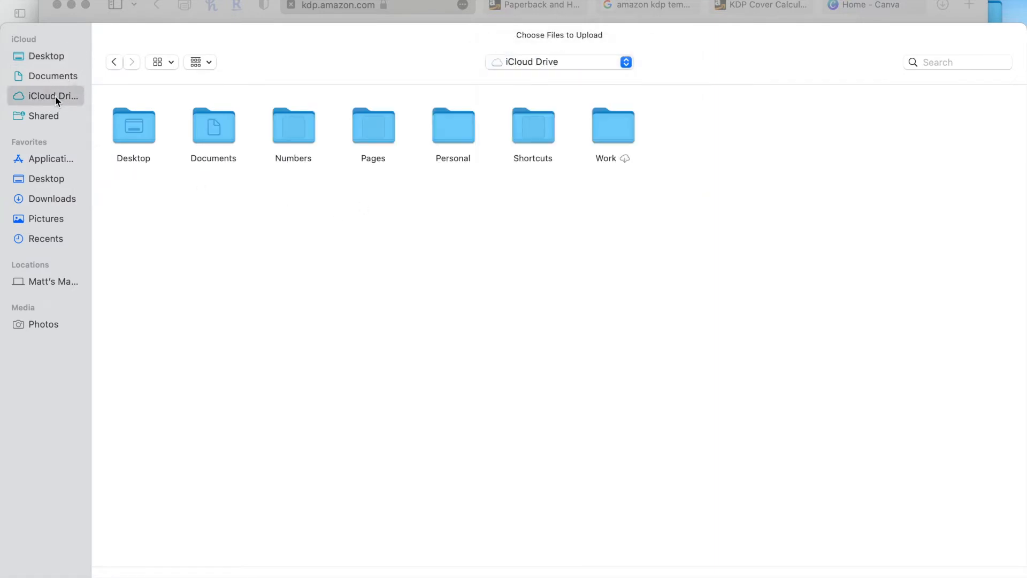
{"action": "left_click", "coordinate": [366, 138]}
{"action": "double_click", "coordinate": [367, 138]}
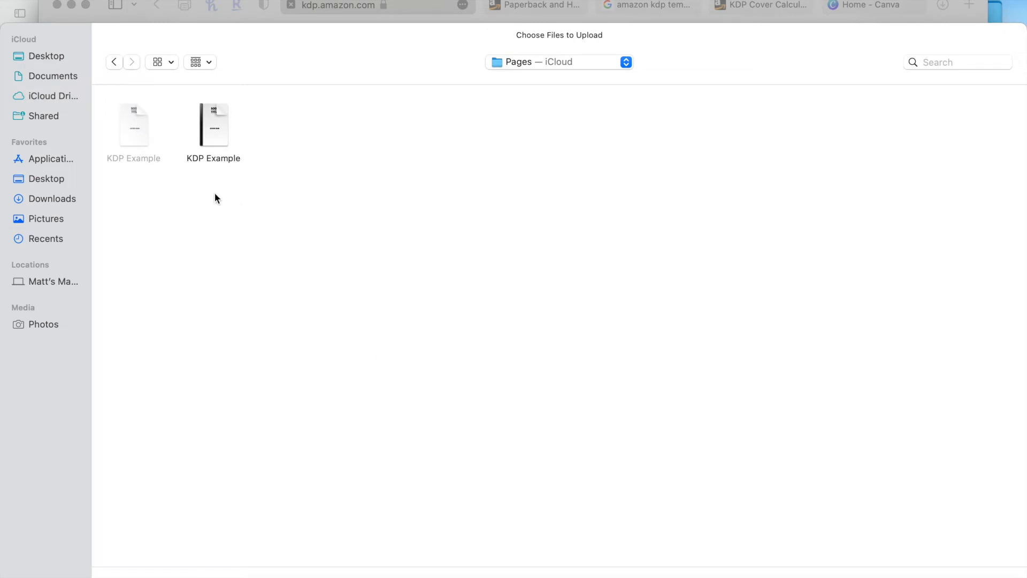
{"action": "left_click", "coordinate": [216, 110]}
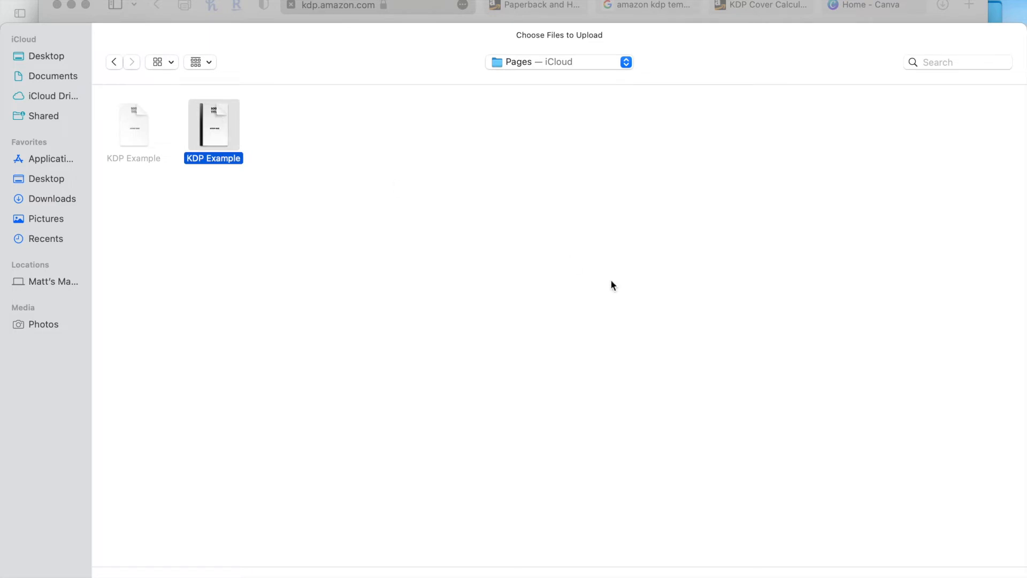
{"action": "left_click", "coordinate": [141, 139]}
{"action": "left_click", "coordinate": [218, 130]}
{"action": "left_click", "coordinate": [992, 576]}
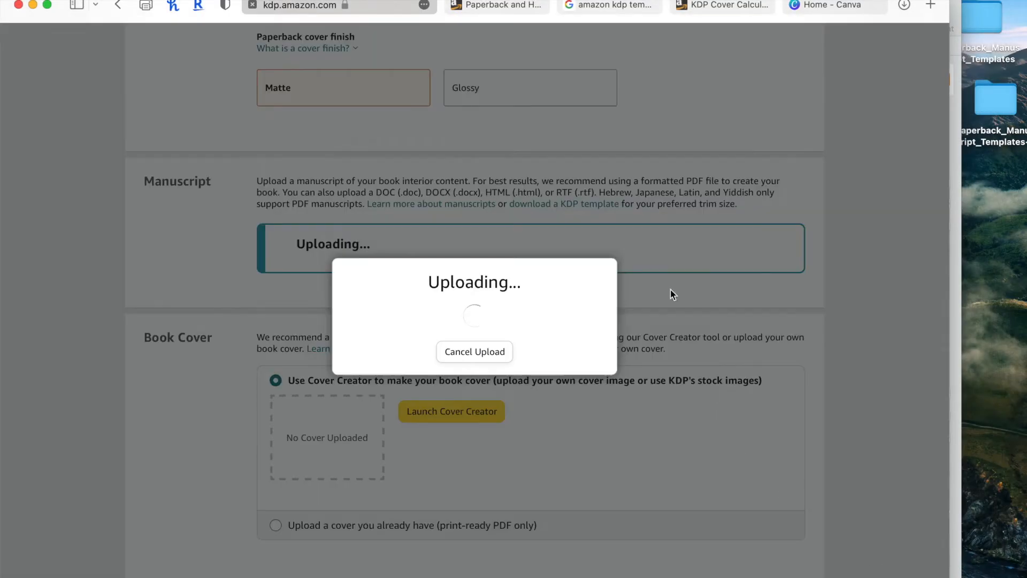
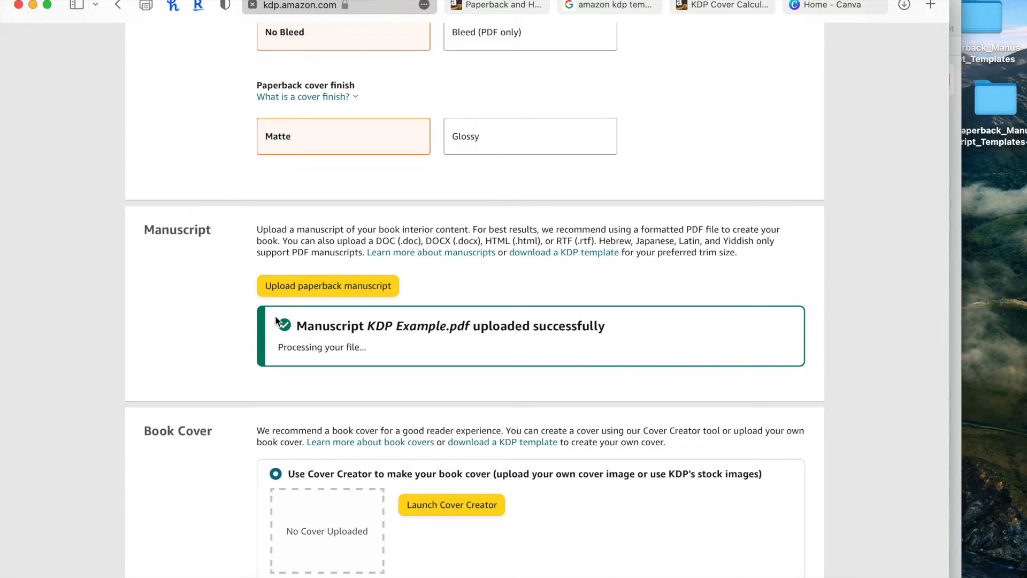
{"action": "left_click_drag", "start_coordinate": [282, 351], "coordinate": [367, 351]}
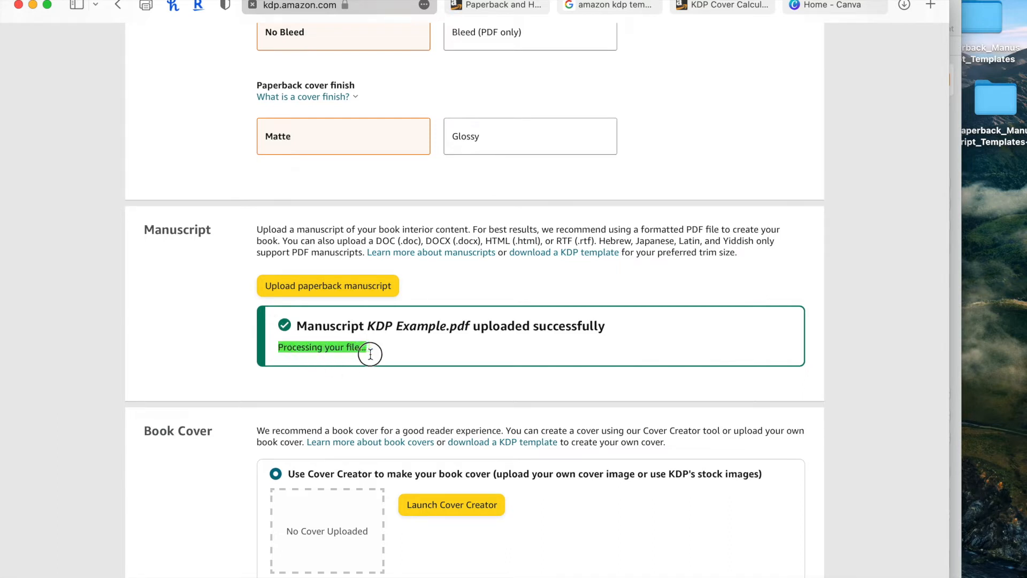
Open KDP's print cover calculator and templates page from the template link in the Book Cover section.
{"action": "left_click", "coordinate": [381, 355]}
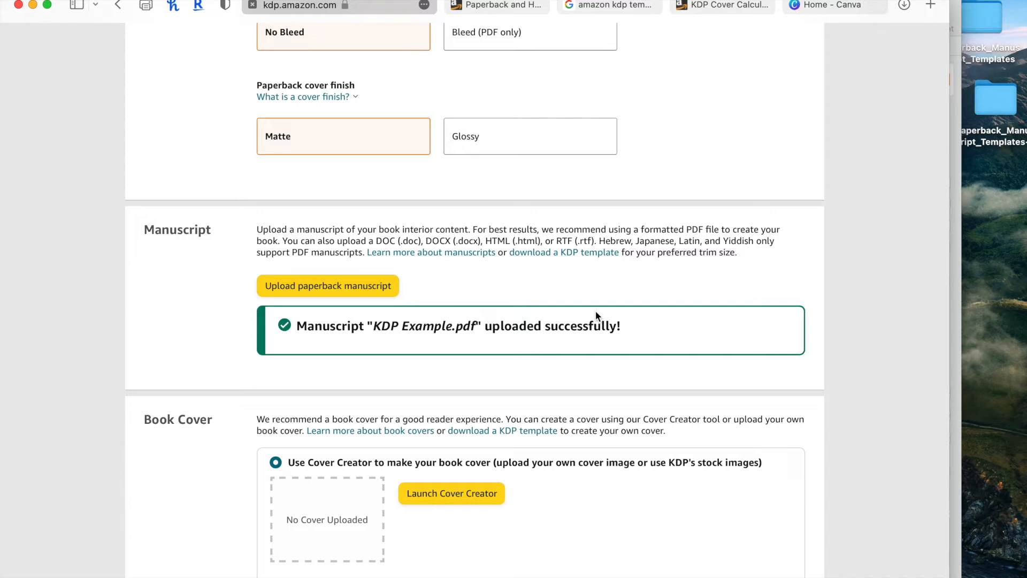
{"action": "scroll", "coordinate": [481, 262], "scroll_direction": "down", "scroll_amount": 5}
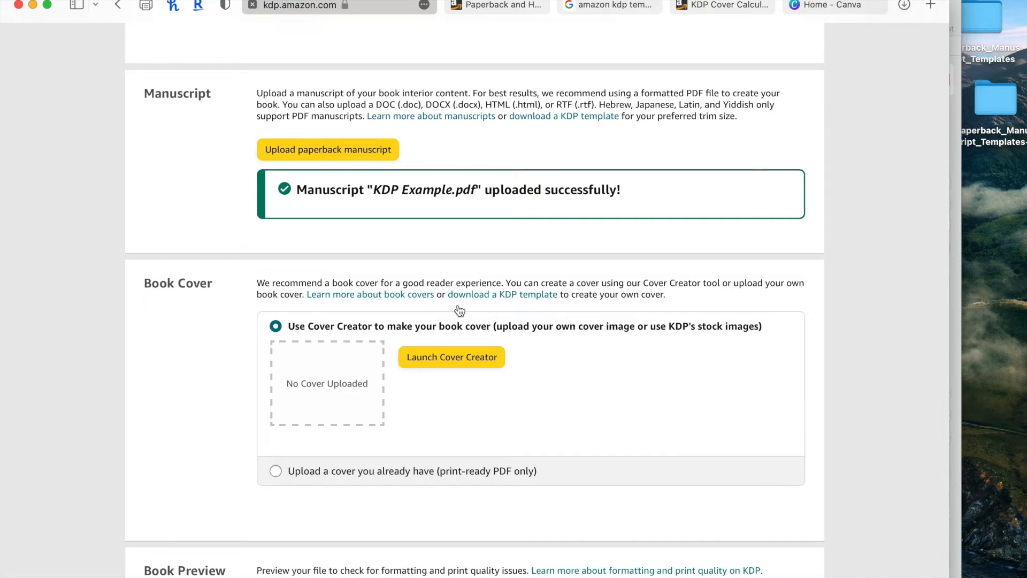
{"action": "left_click", "coordinate": [499, 296]}
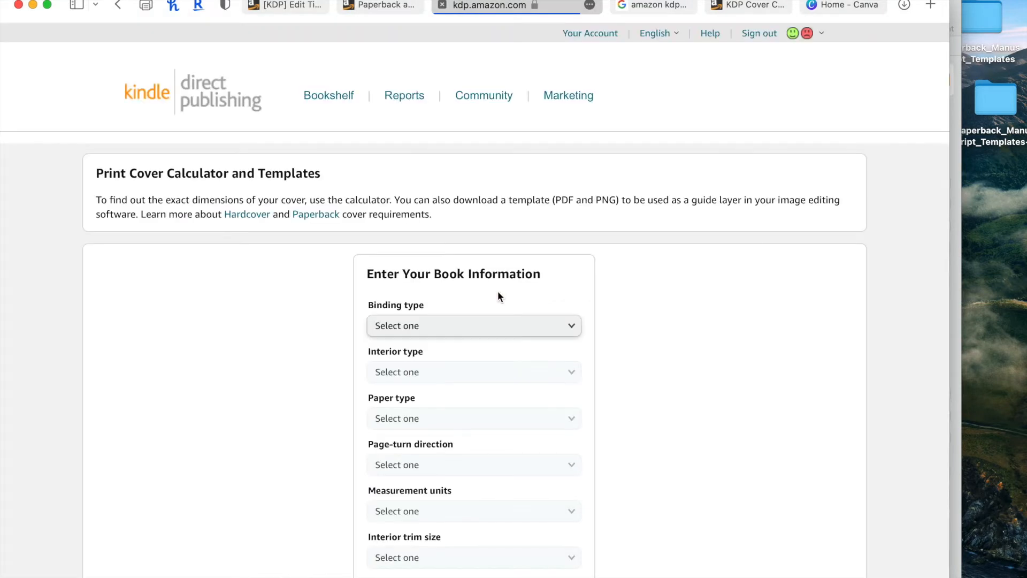
{"action": "scroll", "coordinate": [706, 278], "scroll_direction": "down", "scroll_amount": 5}
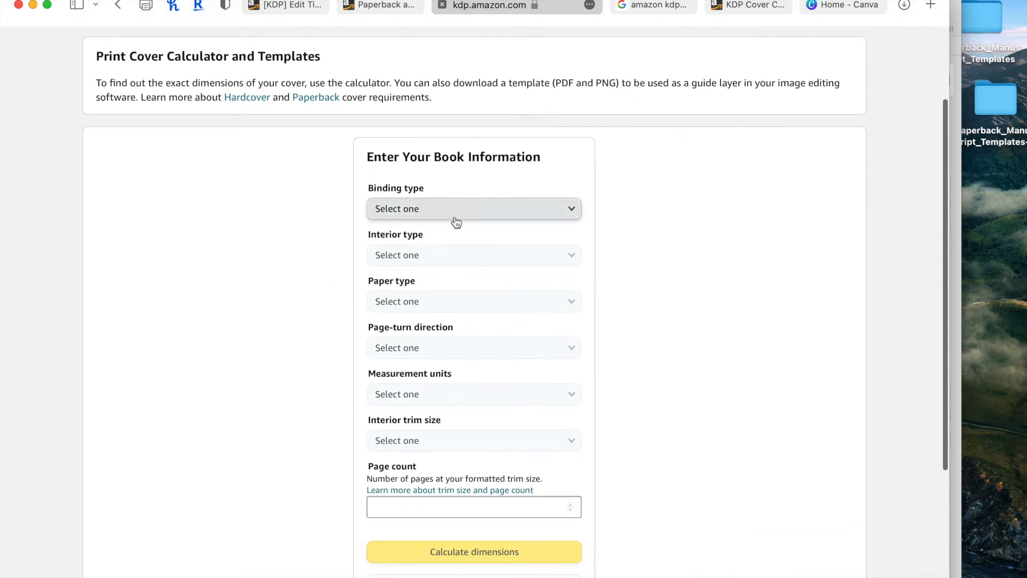
Set the book's binding to Paperback, interior to Premium color, paper to White paper and page-turn direction to Left to Right.
{"action": "left_click", "coordinate": [413, 211]}
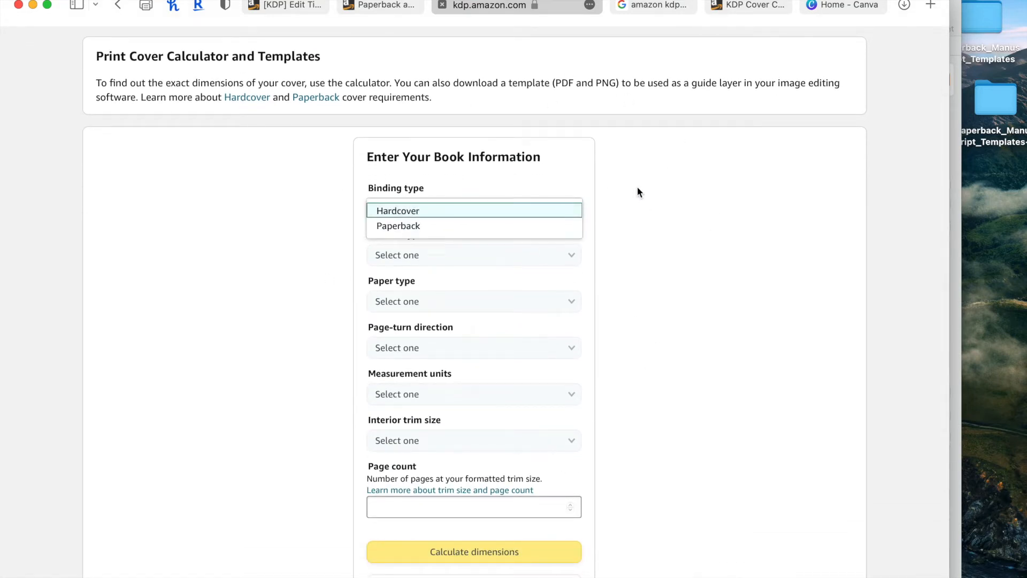
{"action": "left_click", "coordinate": [443, 225]}
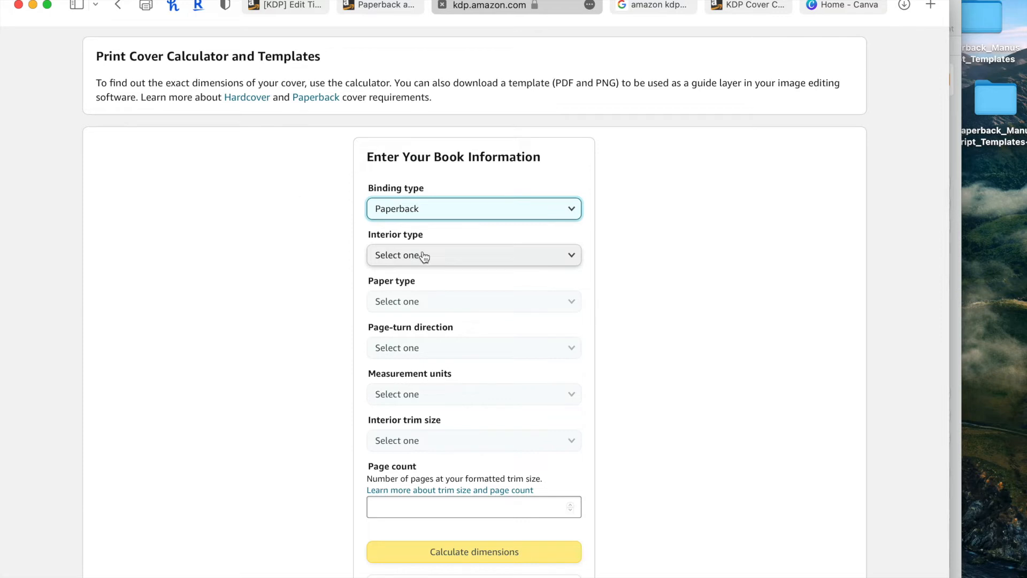
{"action": "left_click", "coordinate": [477, 257]}
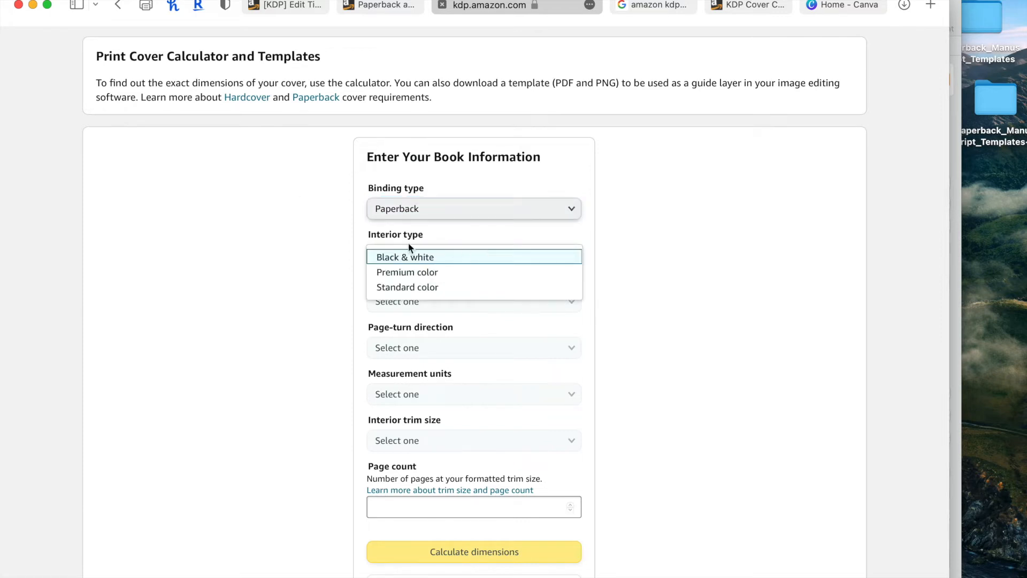
{"action": "left_click", "coordinate": [467, 271]}
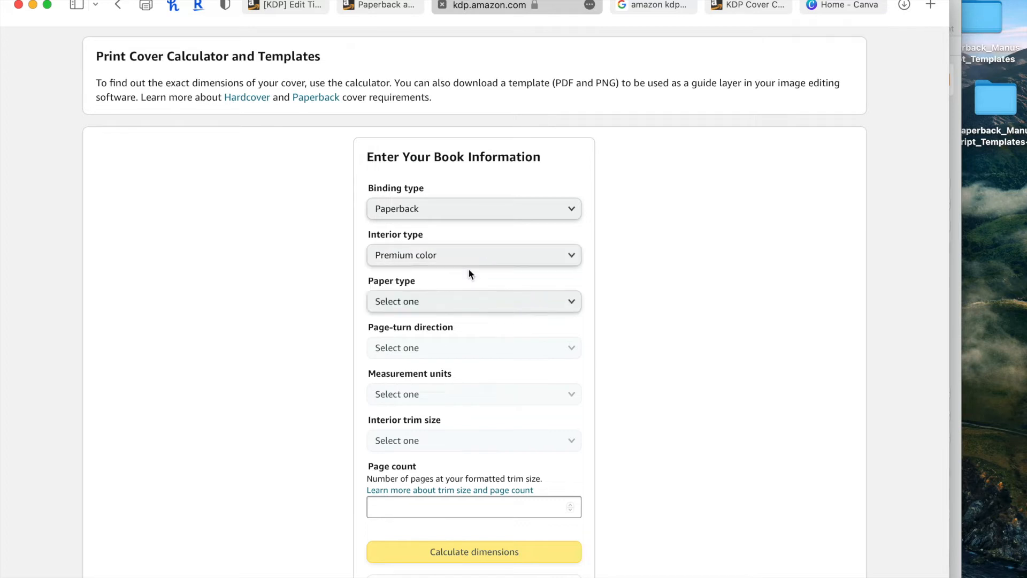
{"action": "left_click", "coordinate": [472, 300]}
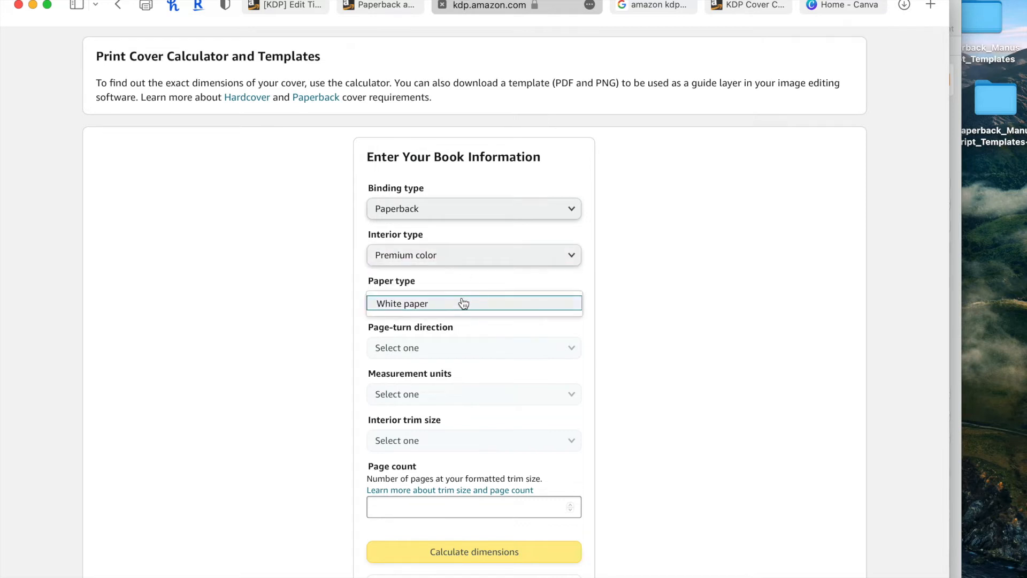
{"action": "left_click", "coordinate": [463, 353]}
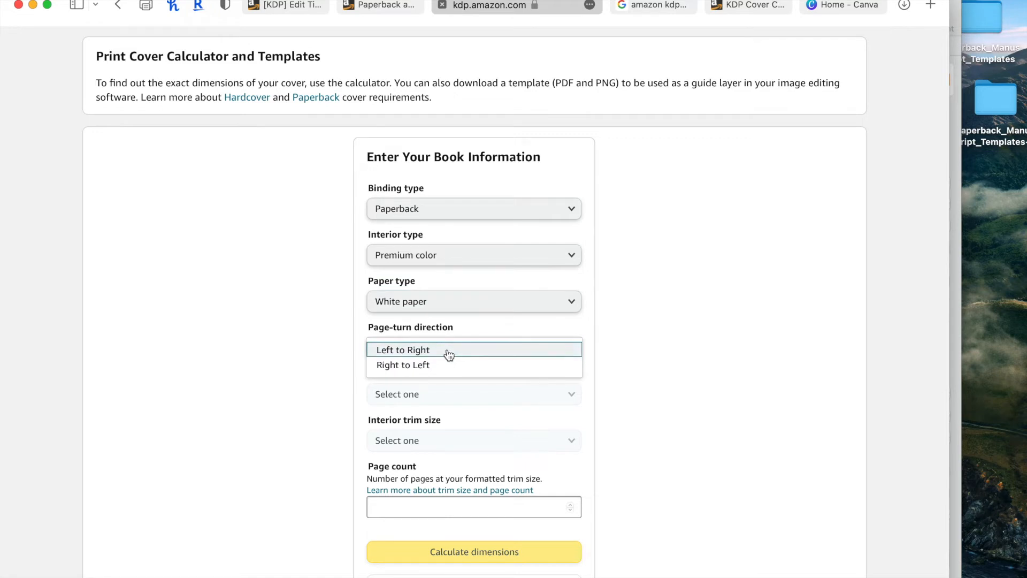
{"action": "left_click", "coordinate": [449, 351]}
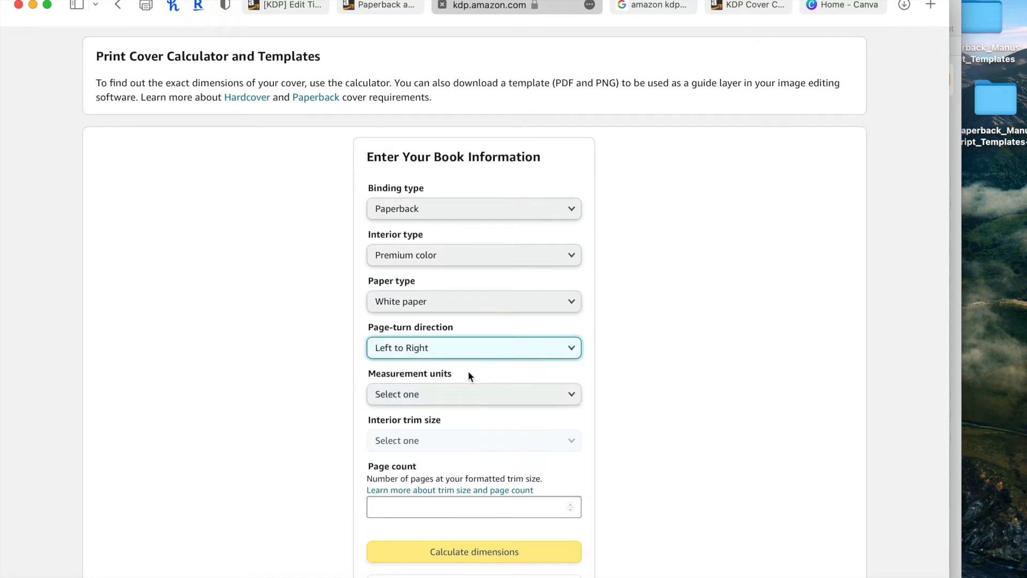
Set the measurement units to Inches and the interior trim size to 6 x 9 in.
{"action": "left_click", "coordinate": [461, 395]}
{"action": "left_click", "coordinate": [444, 402]}
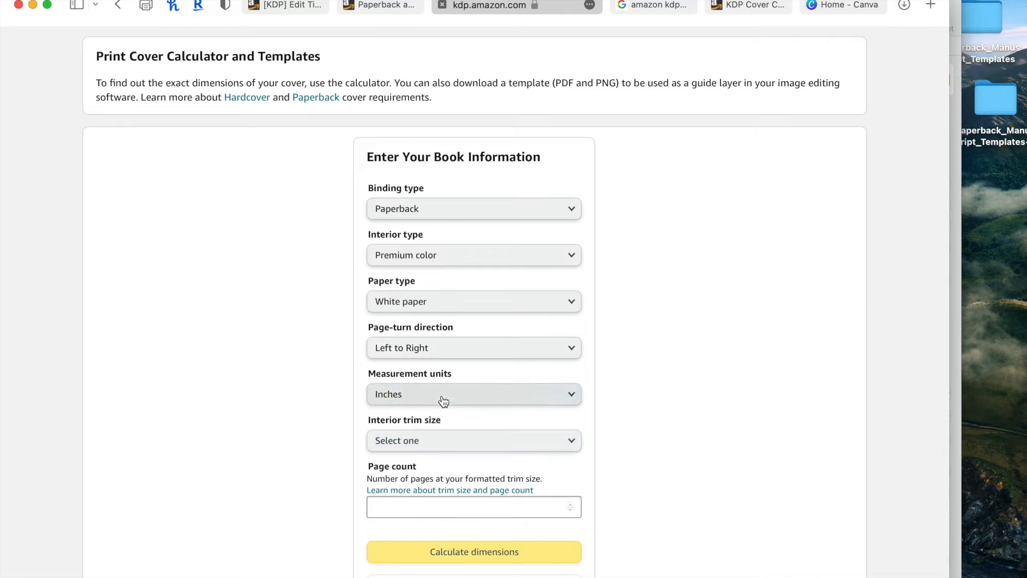
{"action": "left_click", "coordinate": [460, 441]}
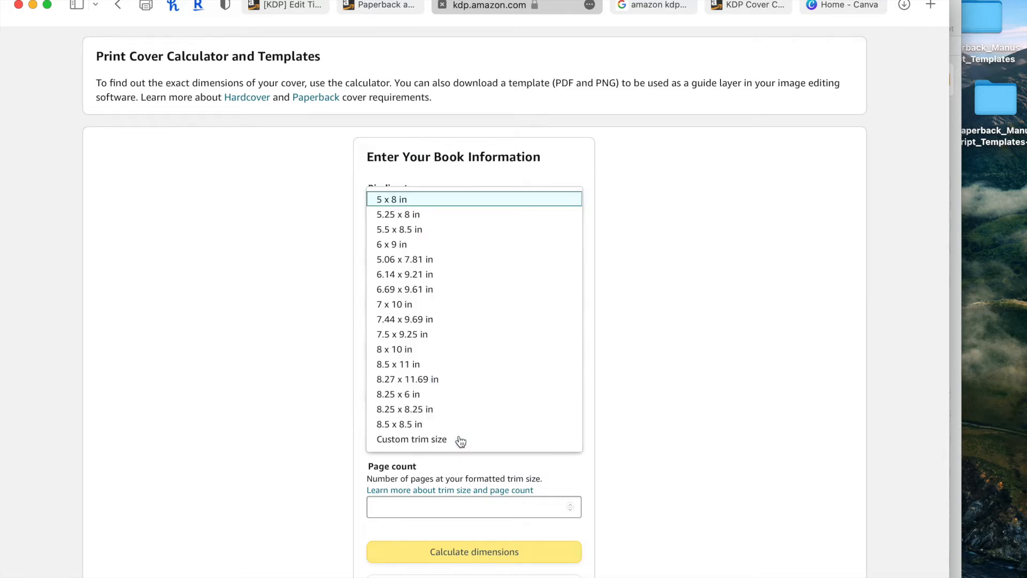
{"action": "left_click", "coordinate": [444, 245]}
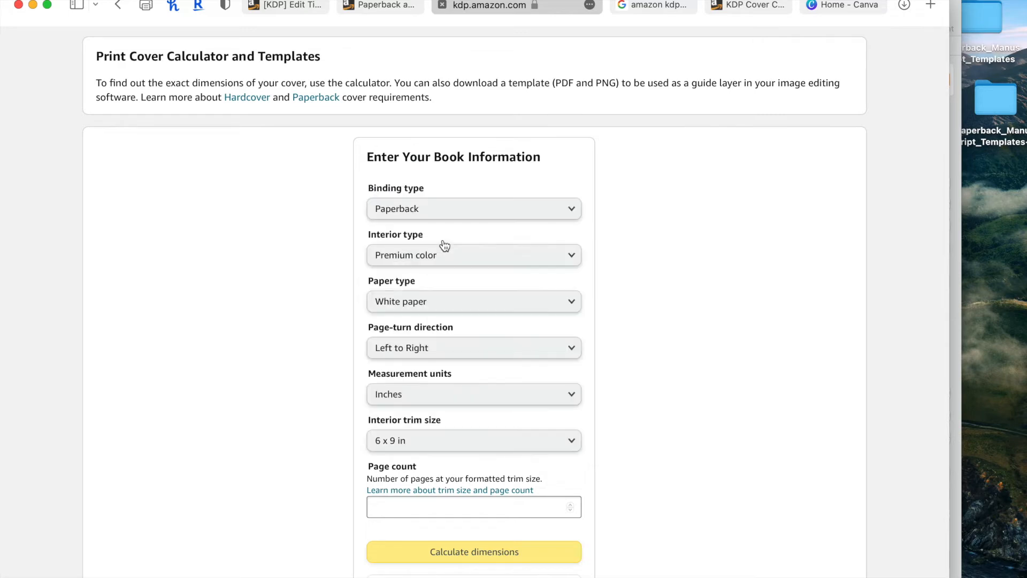
Switch to the manuscript in Pages, check the page number on its final page, and return to the cover calculator.
{"action": "scroll", "coordinate": [680, 294], "scroll_direction": "down", "scroll_amount": 3}
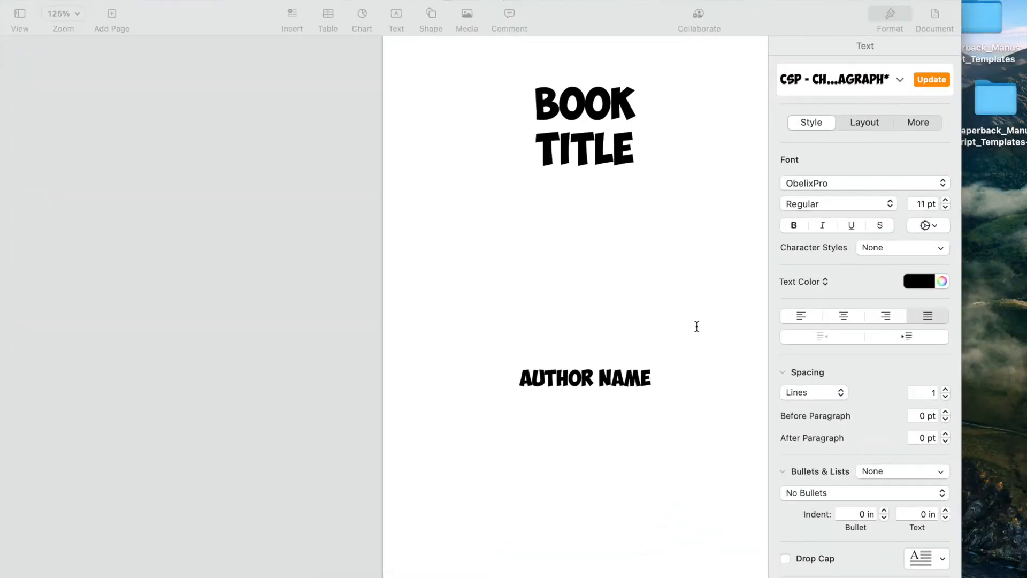
{"action": "scroll", "coordinate": [888, 389], "scroll_direction": "down", "scroll_amount": 10}
{"action": "left_click_drag", "start_coordinate": [762, 77], "coordinate": [770, 531]}
{"action": "scroll", "coordinate": [704, 508], "scroll_direction": "down", "scroll_amount": 3}
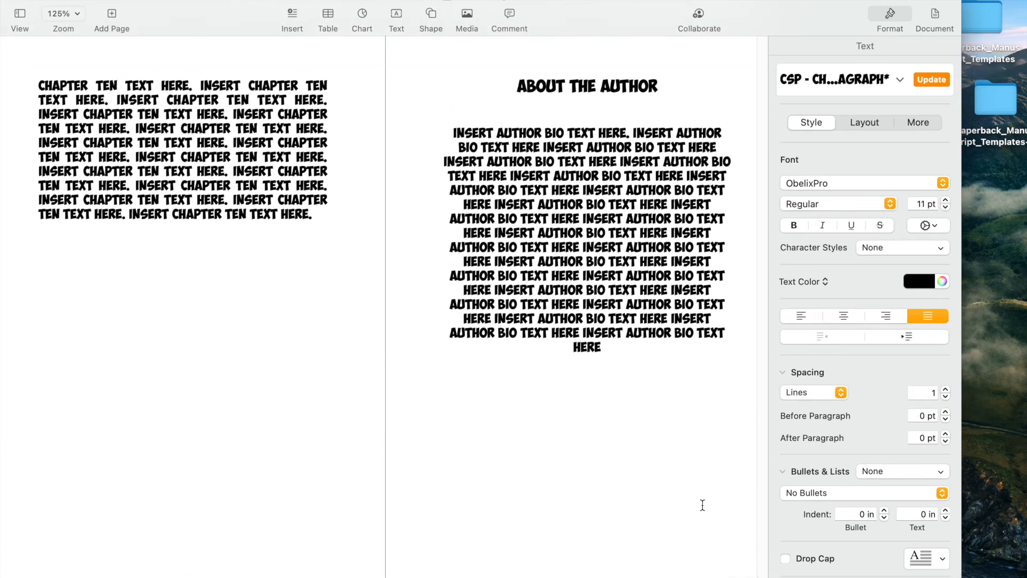
{"action": "key", "text": "ctrl+Up"}
{"action": "left_click", "coordinate": [338, 389]}
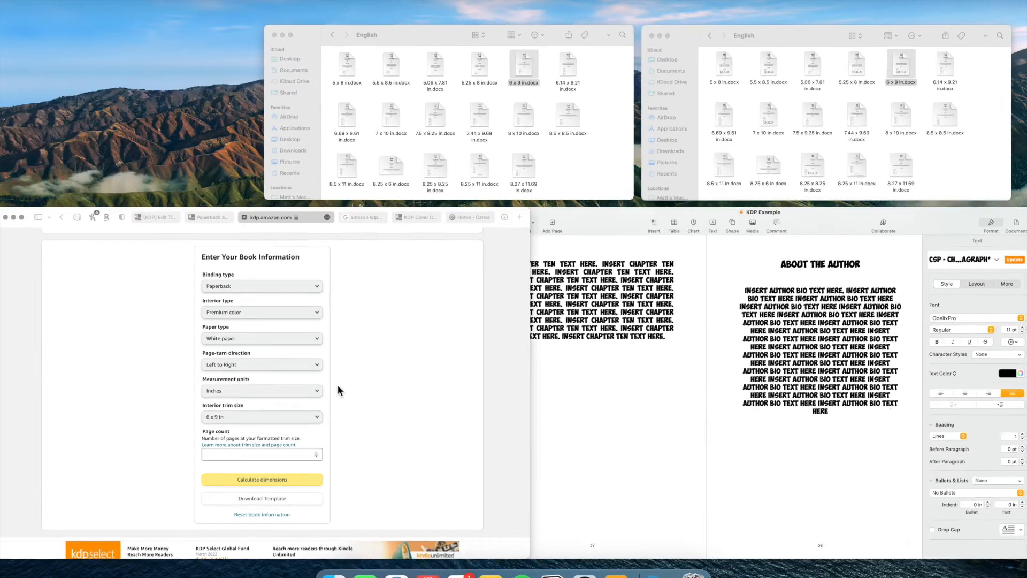
Set the page count to 58, calculate the cover dimensions and review the full cover's width and height.
{"action": "left_click", "coordinate": [384, 421]}
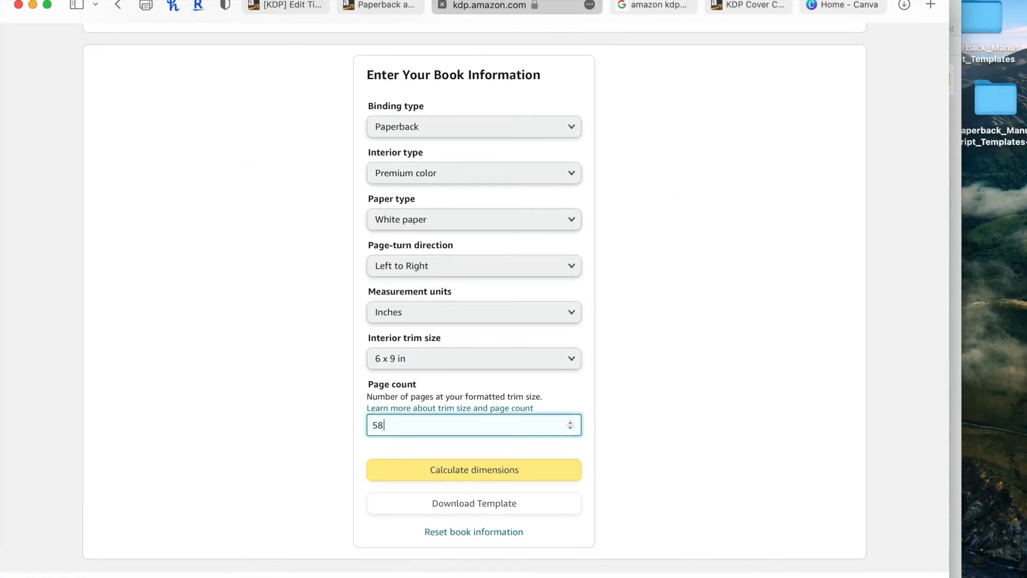
{"action": "left_click", "coordinate": [488, 470]}
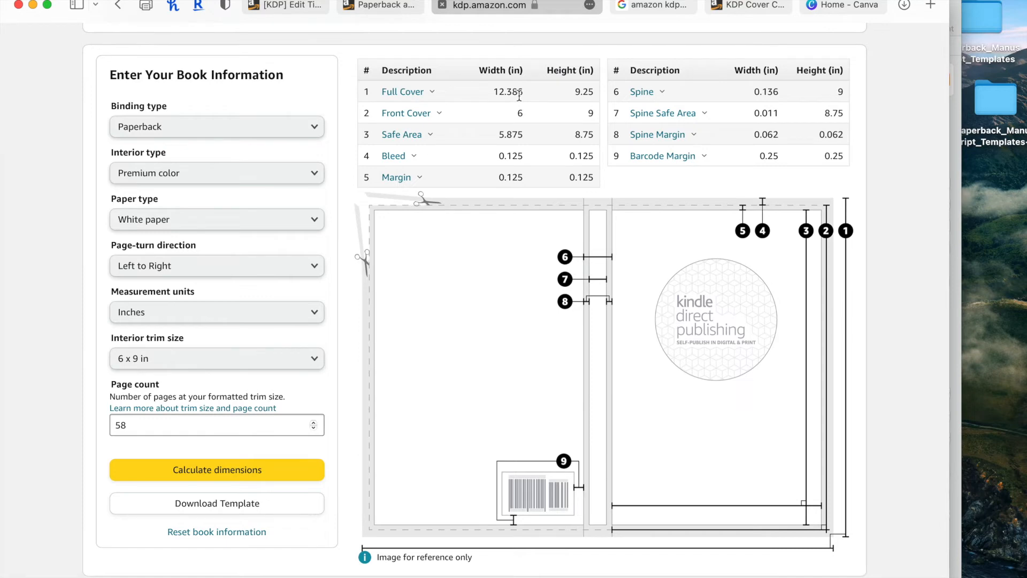
{"action": "left_click_drag", "start_coordinate": [527, 94], "coordinate": [594, 92]}
{"action": "double_click", "coordinate": [596, 92]}
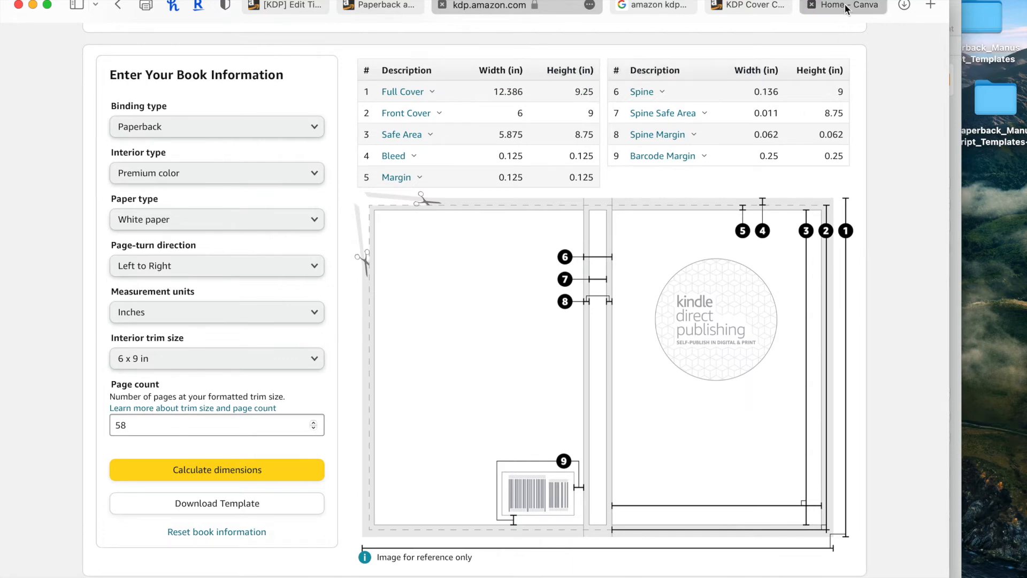
Switch to Canva, start a custom-size design and recheck the full cover dimensions in the KDP calculator.
{"action": "mouse_move", "coordinate": [858, 9]}
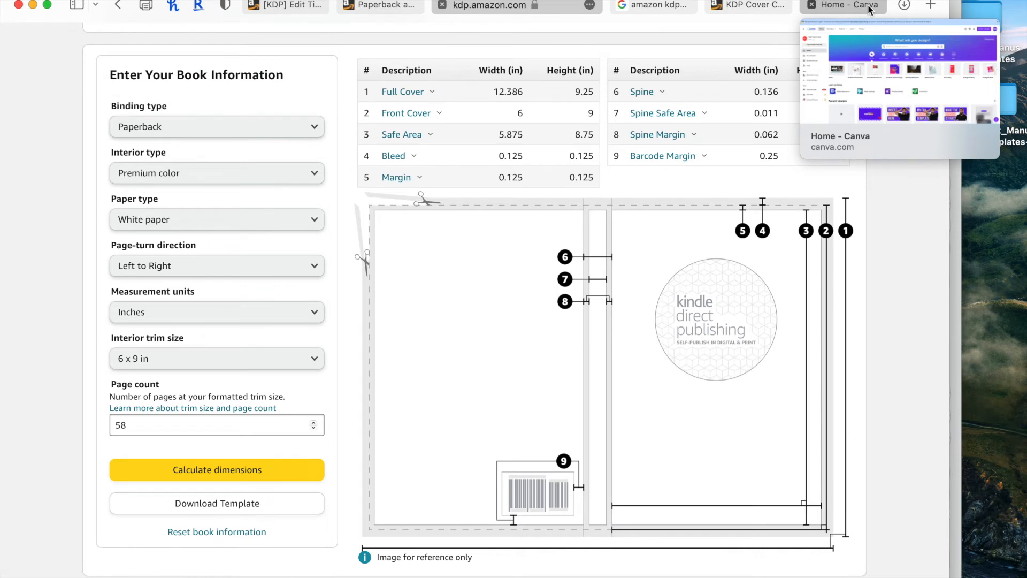
{"action": "left_click", "coordinate": [868, 8]}
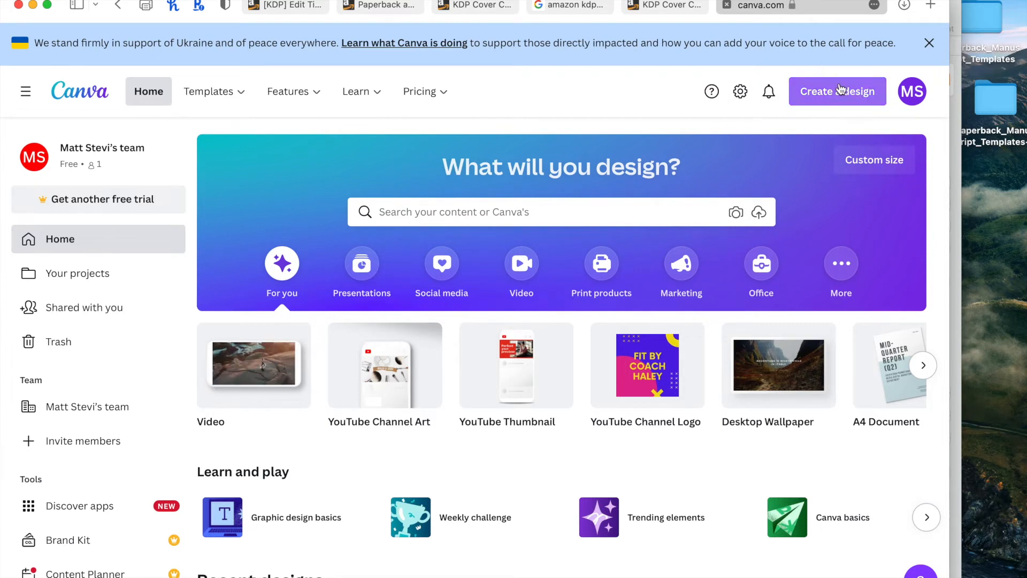
{"action": "left_click", "coordinate": [840, 90]}
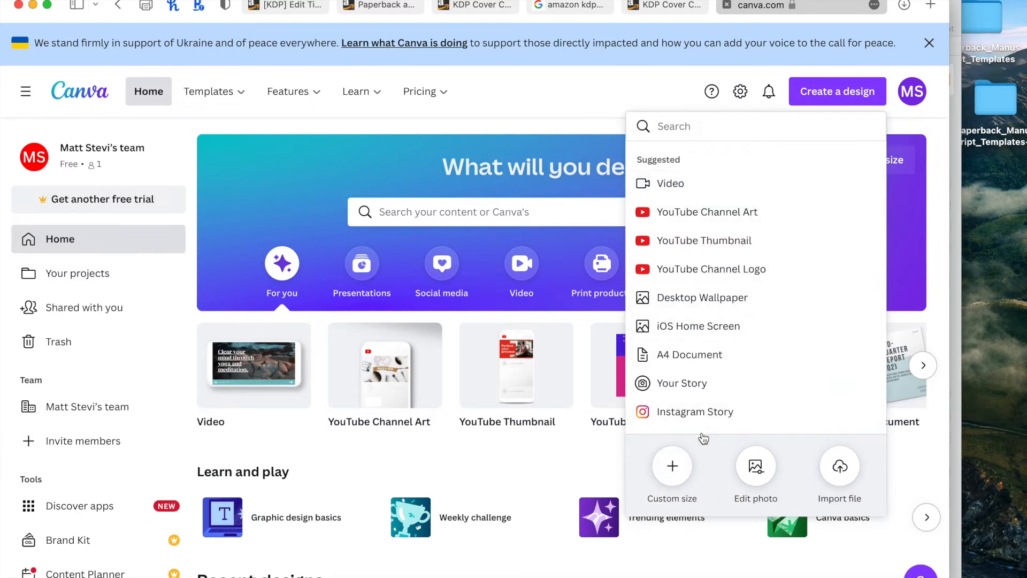
{"action": "left_click", "coordinate": [674, 475]}
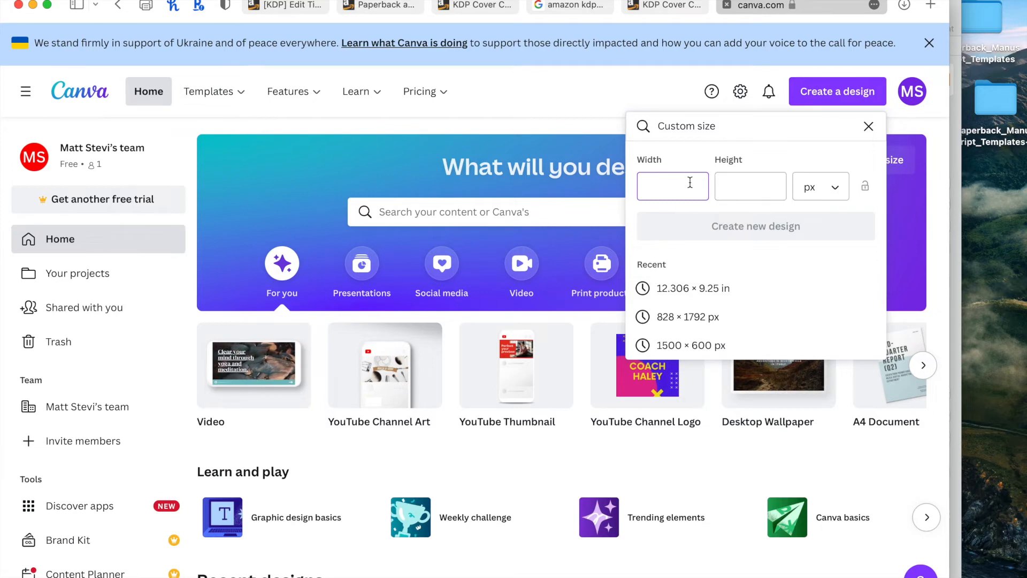
{"action": "left_click", "coordinate": [486, 8]}
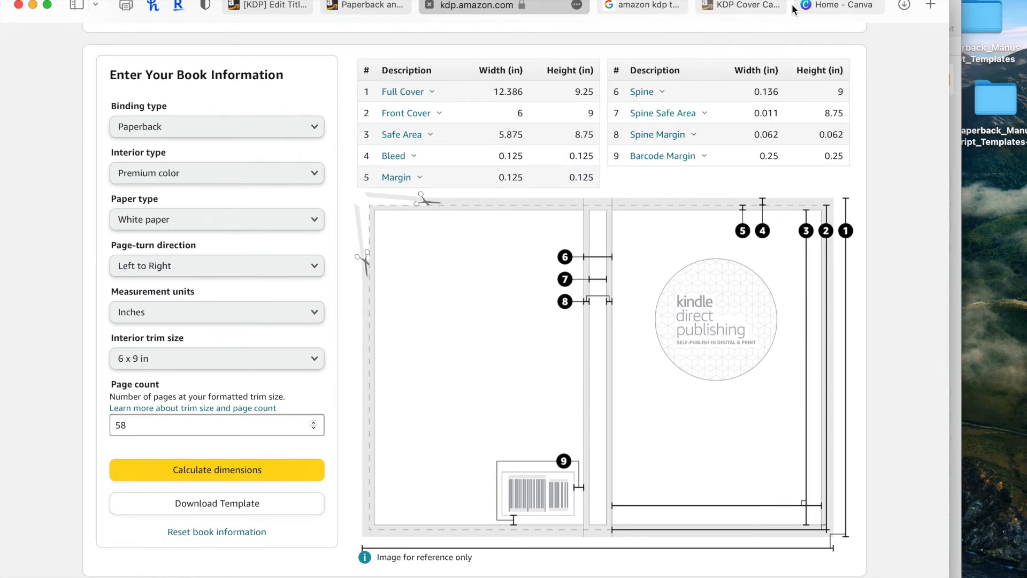
{"action": "left_click", "coordinate": [825, 8]}
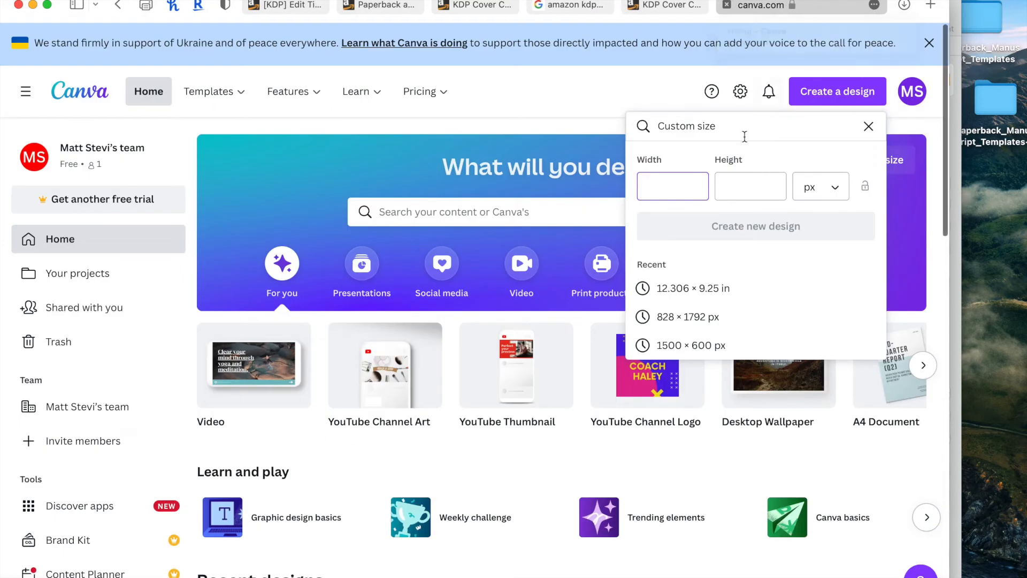
{"action": "type", "text": "12.38"}
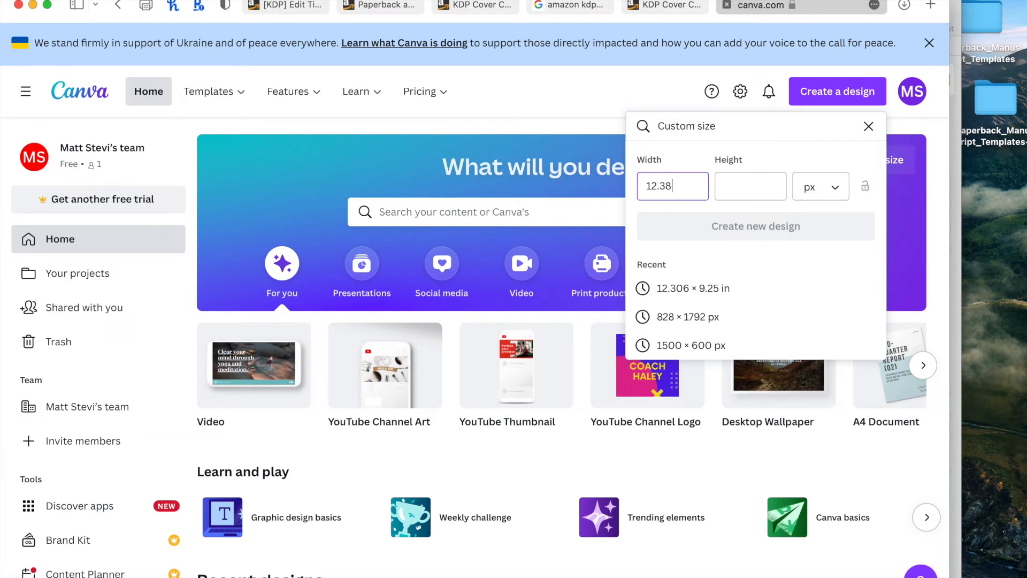
{"action": "left_click", "coordinate": [757, 177]}
{"action": "type", "text": "9.25"}
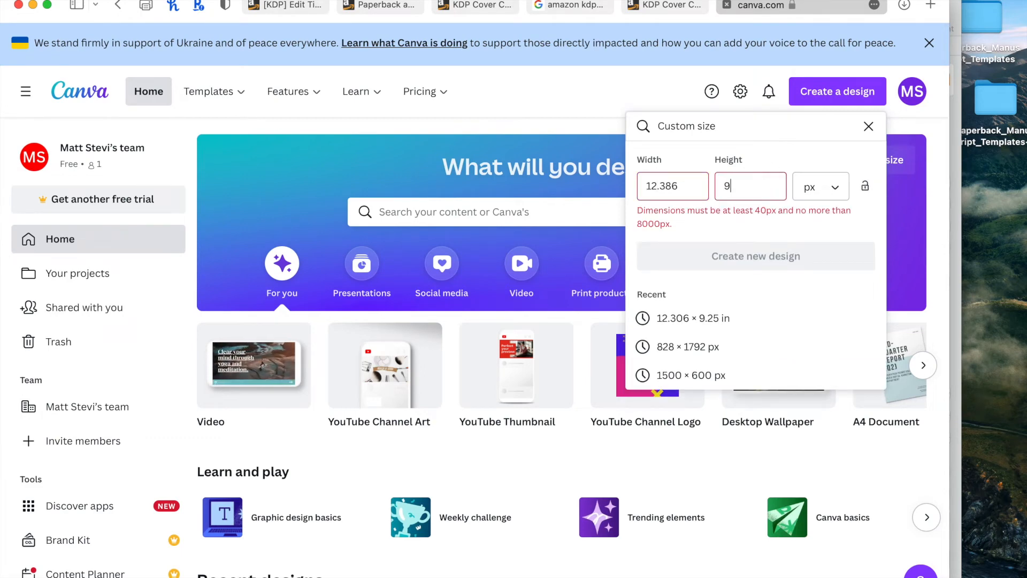
Set the custom design's units to inches, width to 12.386 and height to 9.25, create it and dismiss the cash-back offer.
{"action": "left_click", "coordinate": [829, 192]}
{"action": "left_click", "coordinate": [811, 216]}
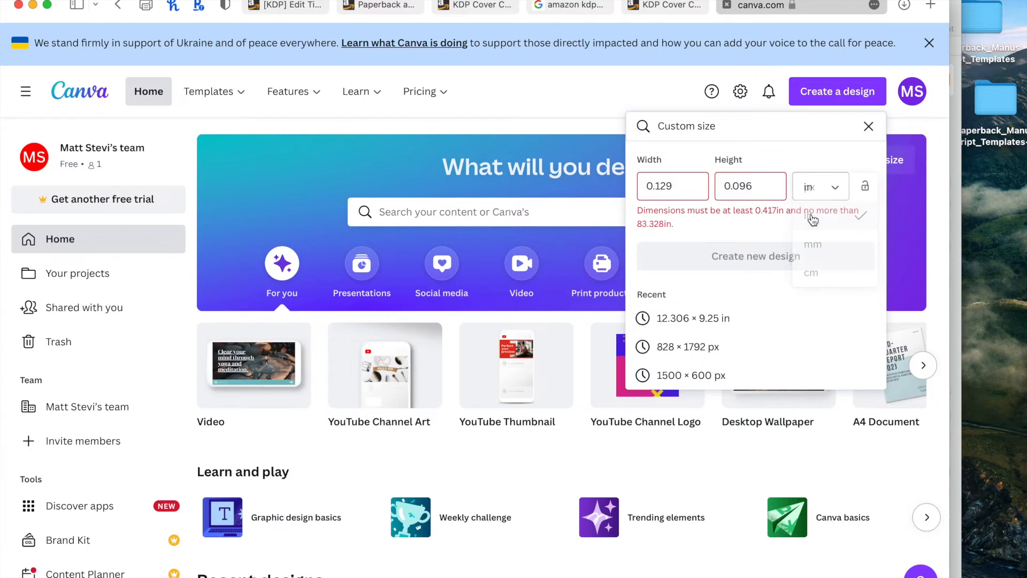
{"action": "double_click", "coordinate": [685, 183]}
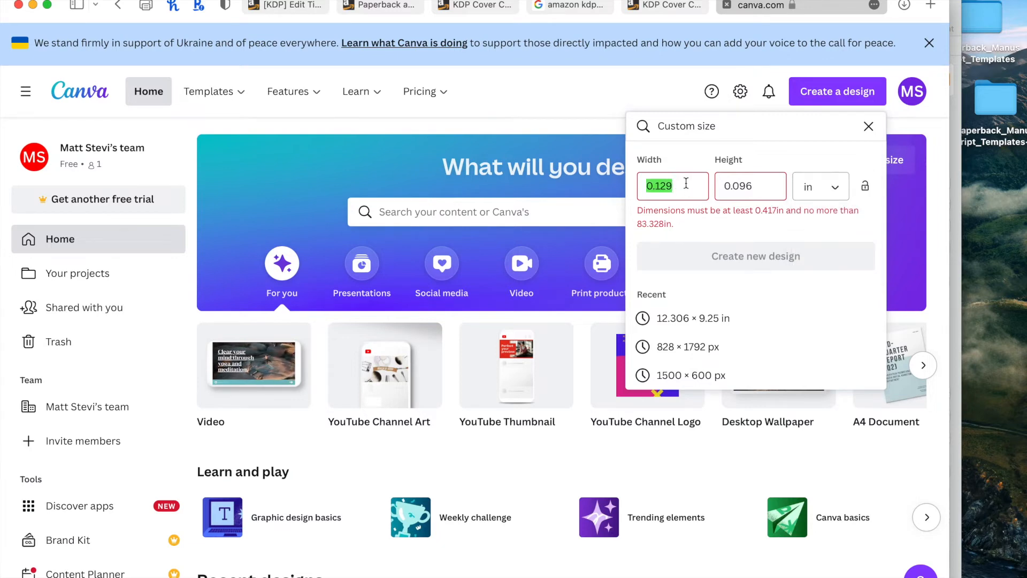
{"action": "type", "text": "12.386"}
{"action": "key", "text": "Tab"}
{"action": "type", "text": "9."}
{"action": "left_click", "coordinate": [741, 152]}
{"action": "left_click", "coordinate": [749, 226]}
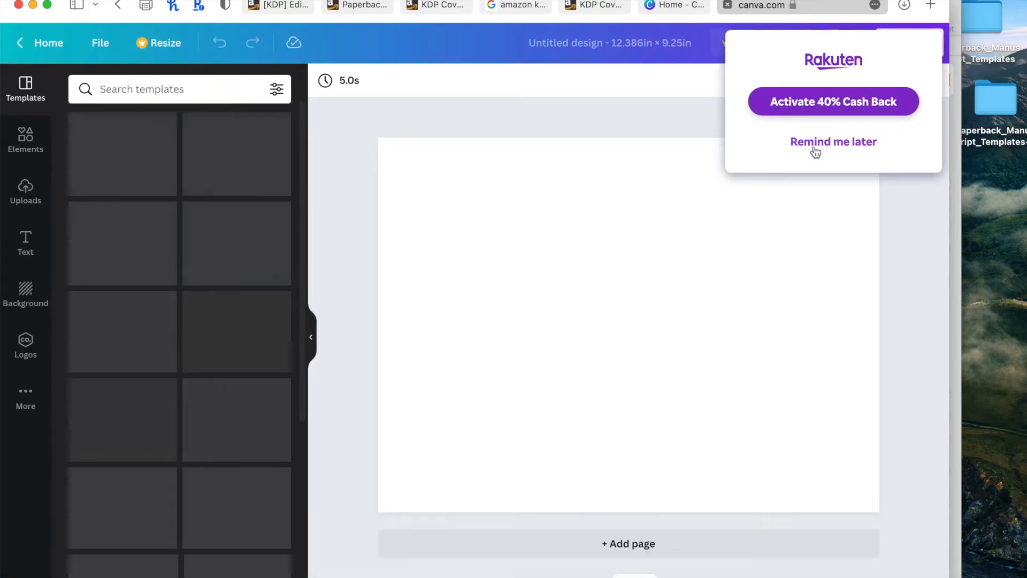
{"action": "left_click", "coordinate": [516, 167]}
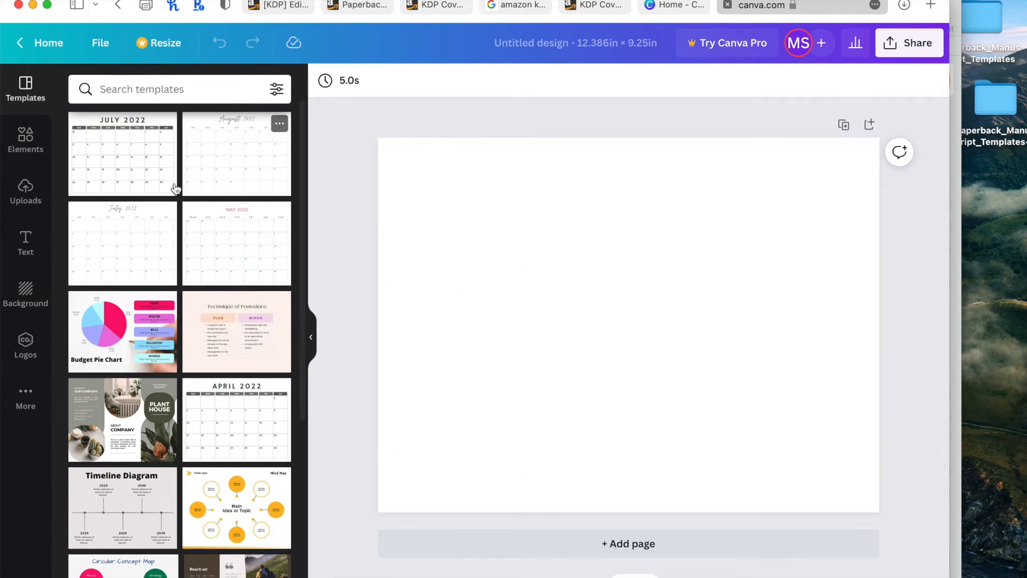
{"action": "left_click", "coordinate": [37, 140]}
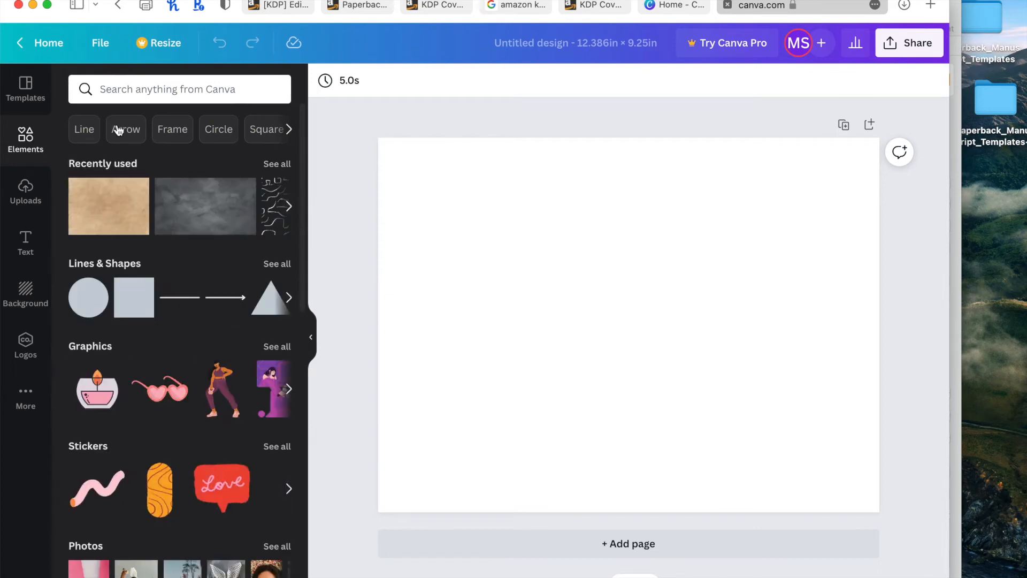
{"action": "left_click", "coordinate": [177, 296]}
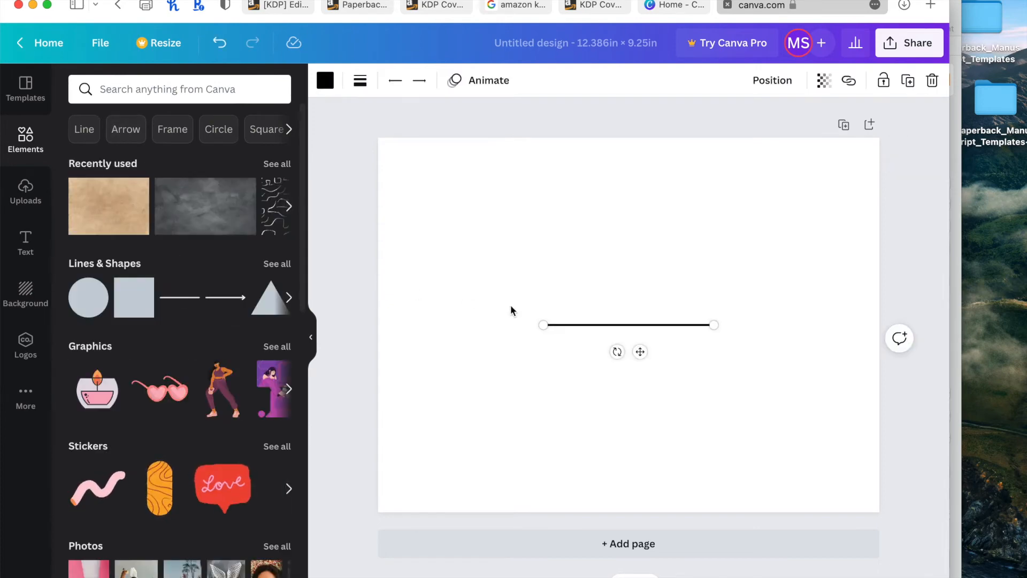
{"action": "left_click_drag", "start_coordinate": [615, 351], "coordinate": [615, 376]}
{"action": "key", "text": "BackSpace"}
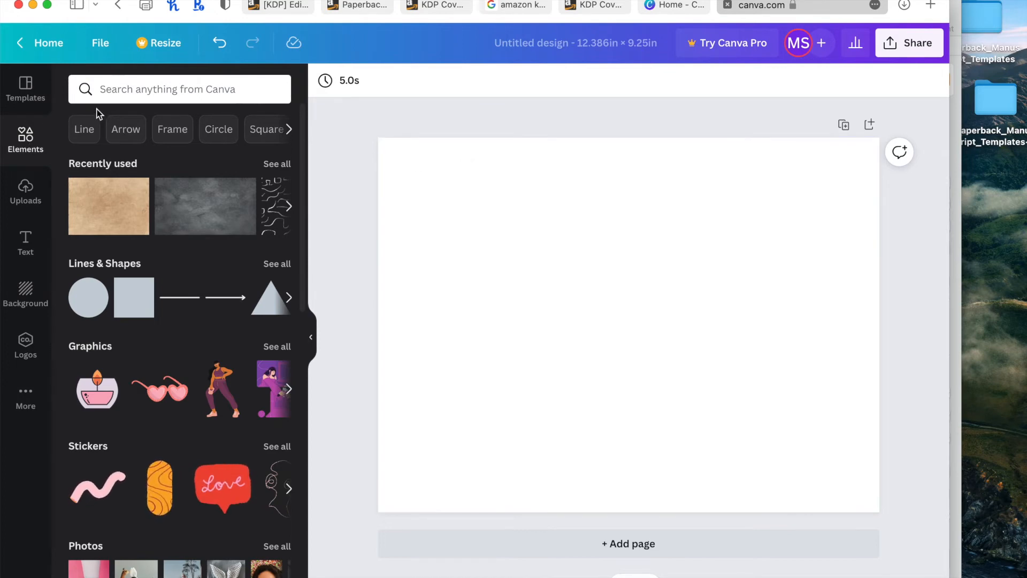
Search the elements for "line" and add the plain straight line to the blank cover.
{"action": "left_click", "coordinate": [125, 96]}
{"action": "type", "text": "line"}
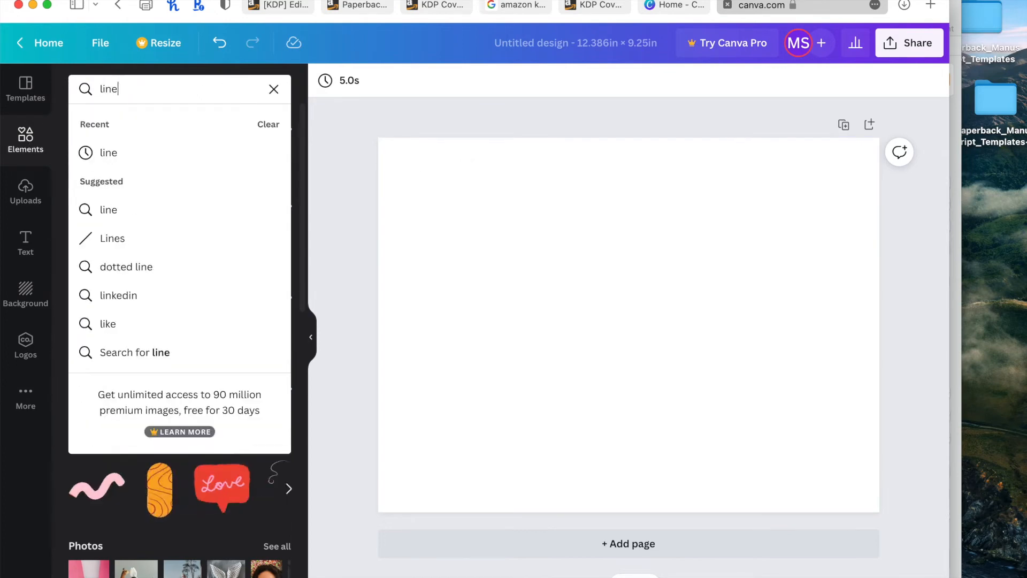
{"action": "key", "text": "Return"}
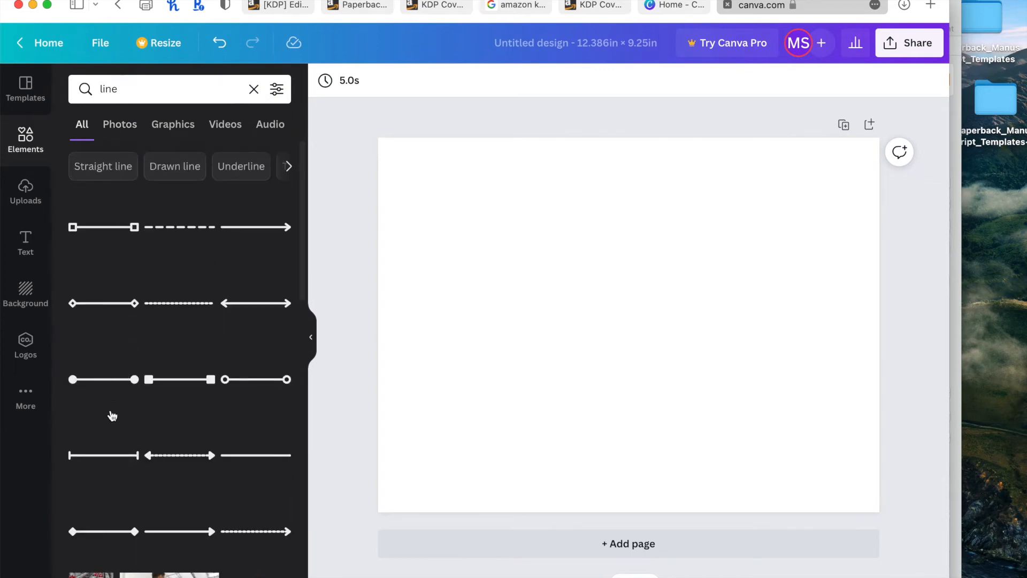
{"action": "left_click", "coordinate": [242, 461]}
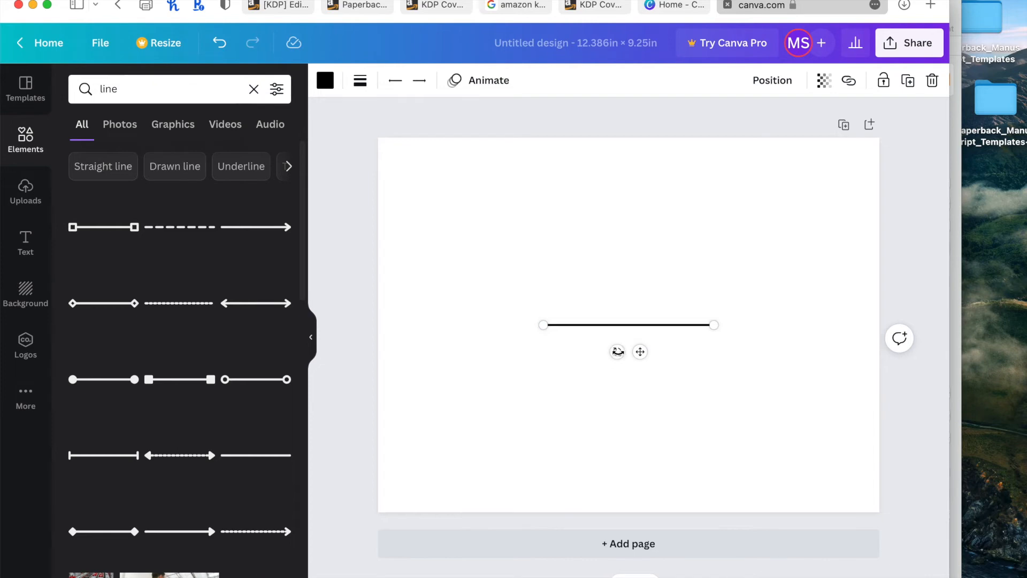
Rotate the line to vertical, centre it on the page and extend both ends past the page edges.
{"action": "left_click_drag", "start_coordinate": [618, 352], "coordinate": [513, 318]}
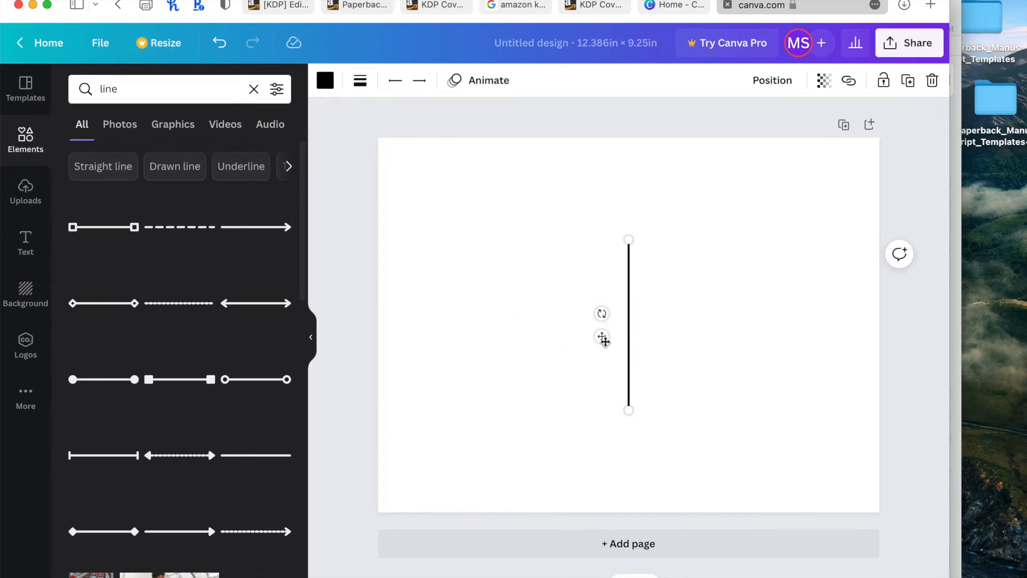
{"action": "mouse_move", "coordinate": [601, 336]}
{"action": "left_mouse_down"}
{"action": "mouse_move", "coordinate": [509, 337]}
{"action": "mouse_move", "coordinate": [596, 336]}
{"action": "left_mouse_up"}
{"action": "left_click_drag", "start_coordinate": [628, 410], "coordinate": [630, 523]}
{"action": "left_click_drag", "start_coordinate": [627, 242], "coordinate": [625, 117]}
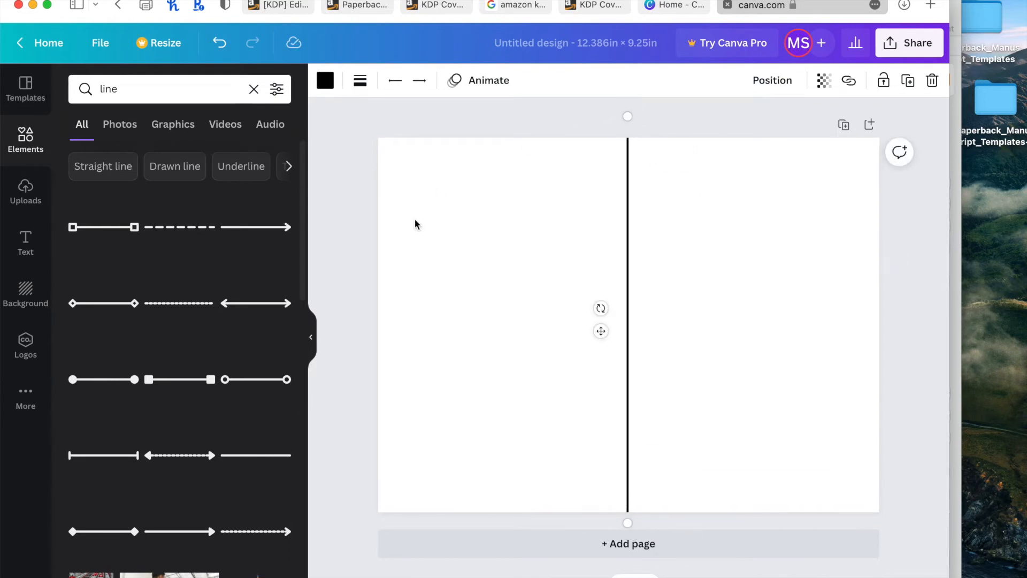
{"action": "left_click", "coordinate": [411, 302]}
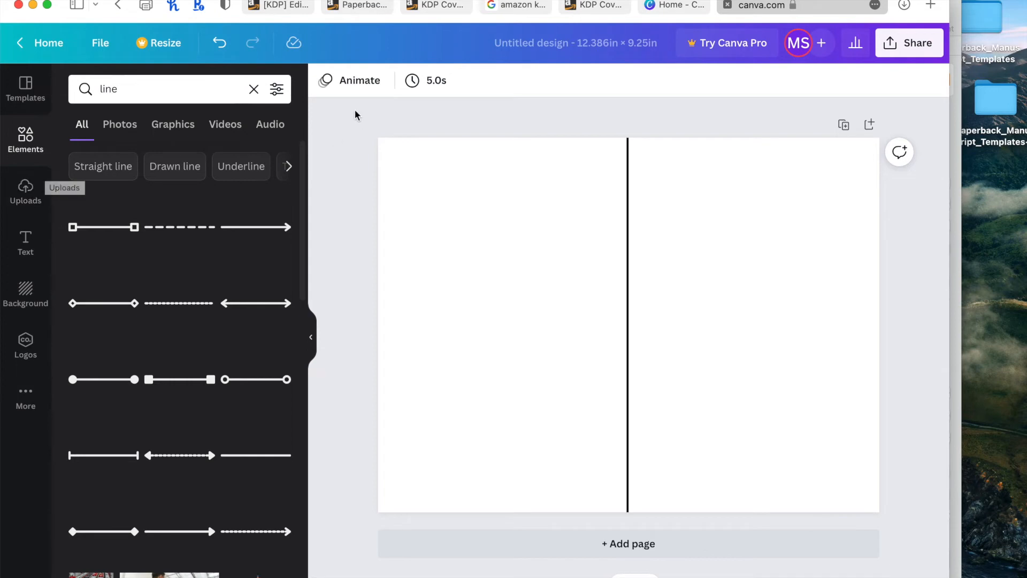
{"action": "left_click", "coordinate": [30, 253]}
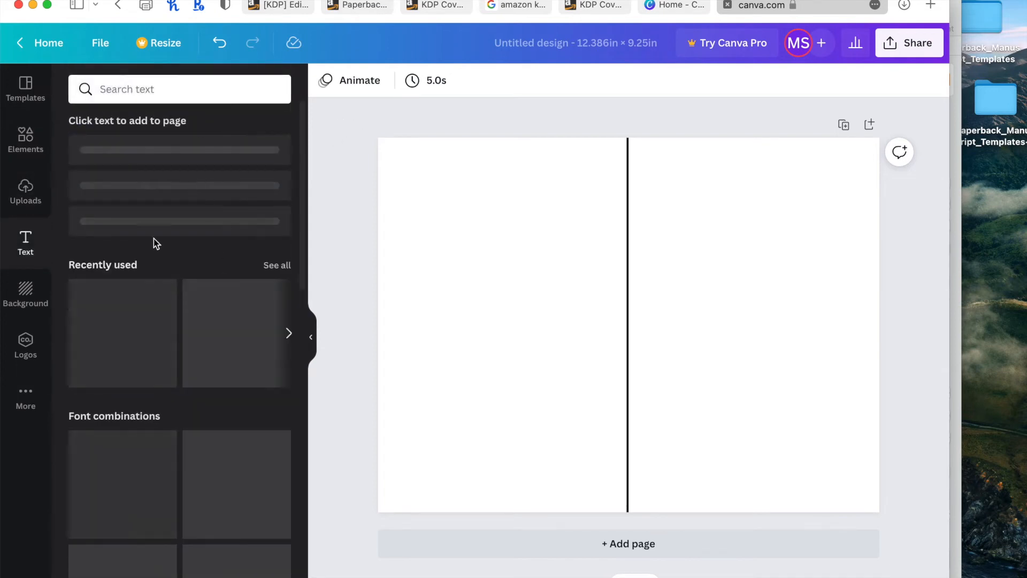
{"action": "scroll", "coordinate": [151, 296], "scroll_direction": "down", "scroll_amount": 10}
{"action": "scroll", "coordinate": [181, 217], "scroll_direction": "up", "scroll_amount": 10}
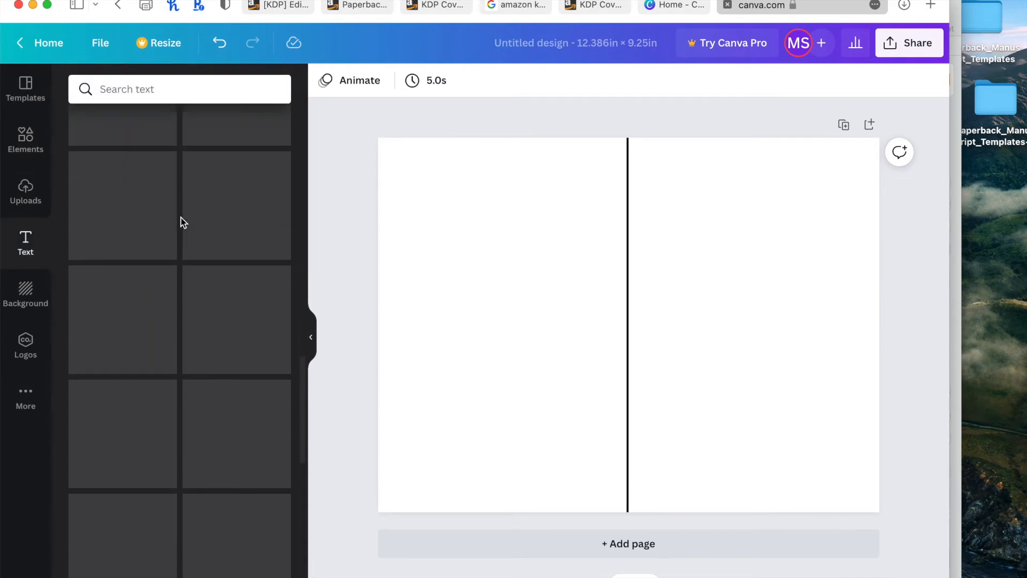
Search the templates for "book cover kids" and apply the orange and yellow "The Tale of Monster Falls" design to the page.
{"action": "left_click", "coordinate": [23, 92]}
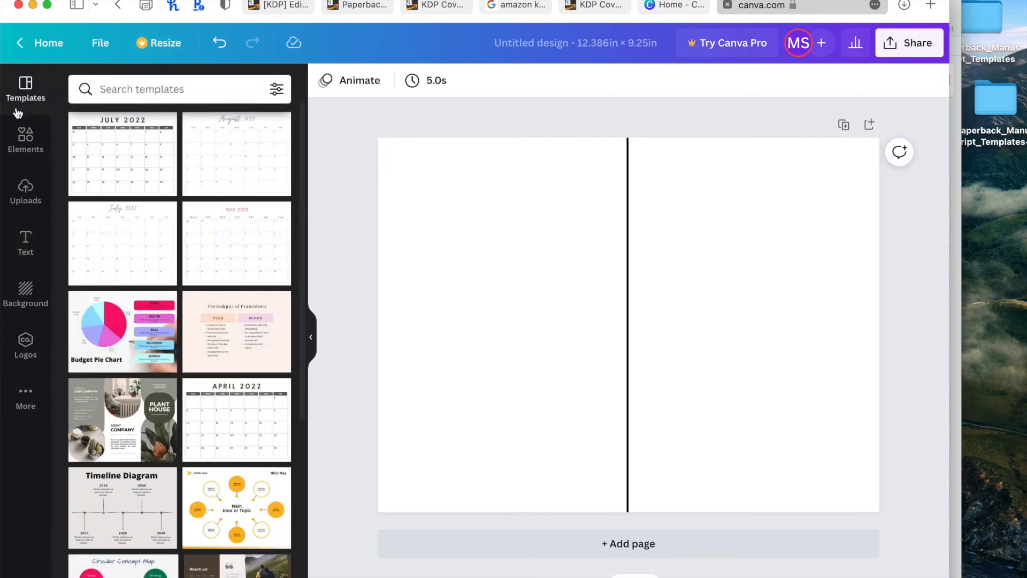
{"action": "left_click", "coordinate": [160, 100]}
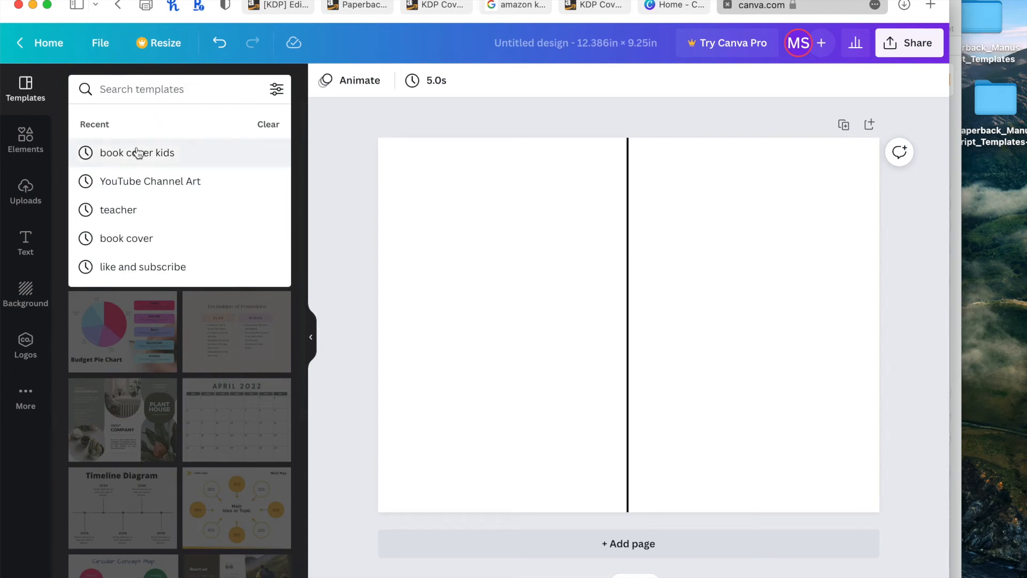
{"action": "left_click", "coordinate": [175, 150]}
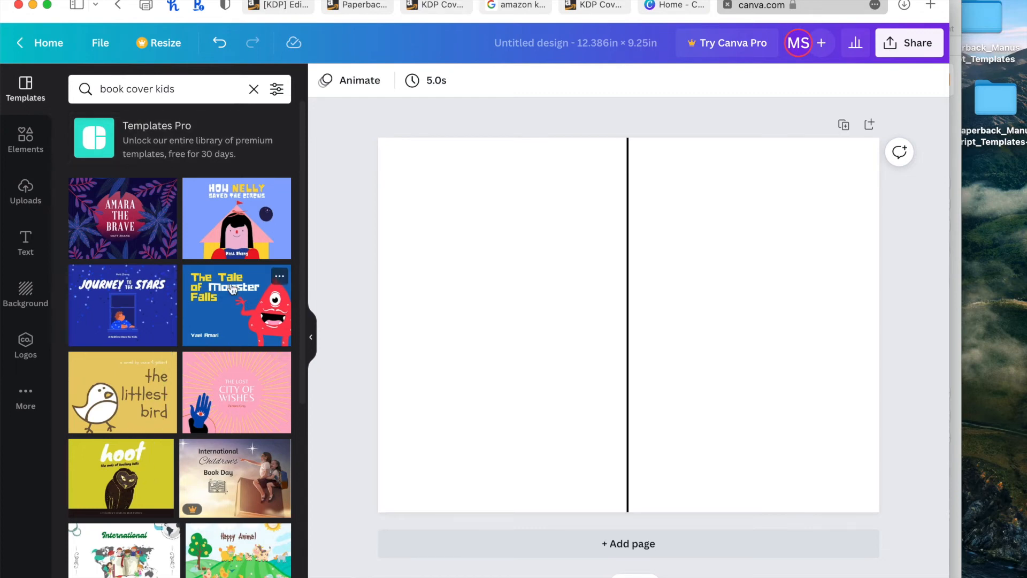
{"action": "scroll", "coordinate": [235, 300], "scroll_direction": "down", "scroll_amount": 2}
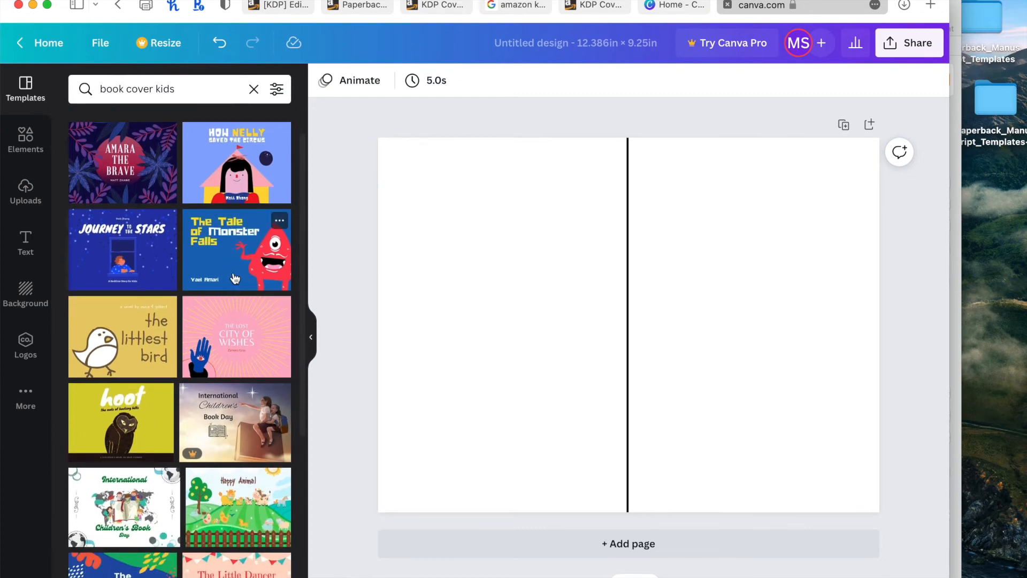
{"action": "scroll", "coordinate": [235, 278], "scroll_direction": "down", "scroll_amount": 15}
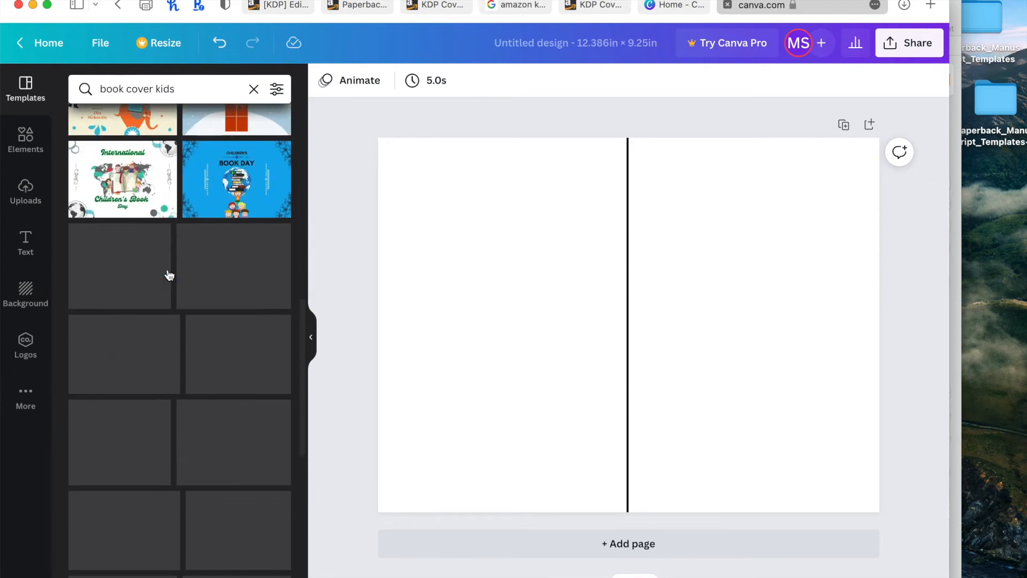
{"action": "scroll", "coordinate": [138, 283], "scroll_direction": "down", "scroll_amount": 3}
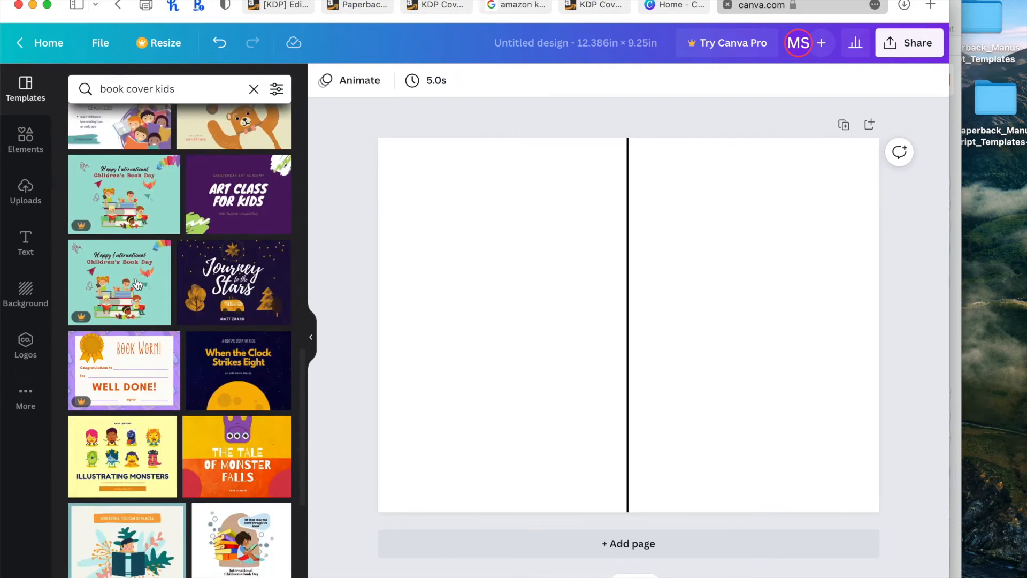
{"action": "left_click", "coordinate": [241, 469]}
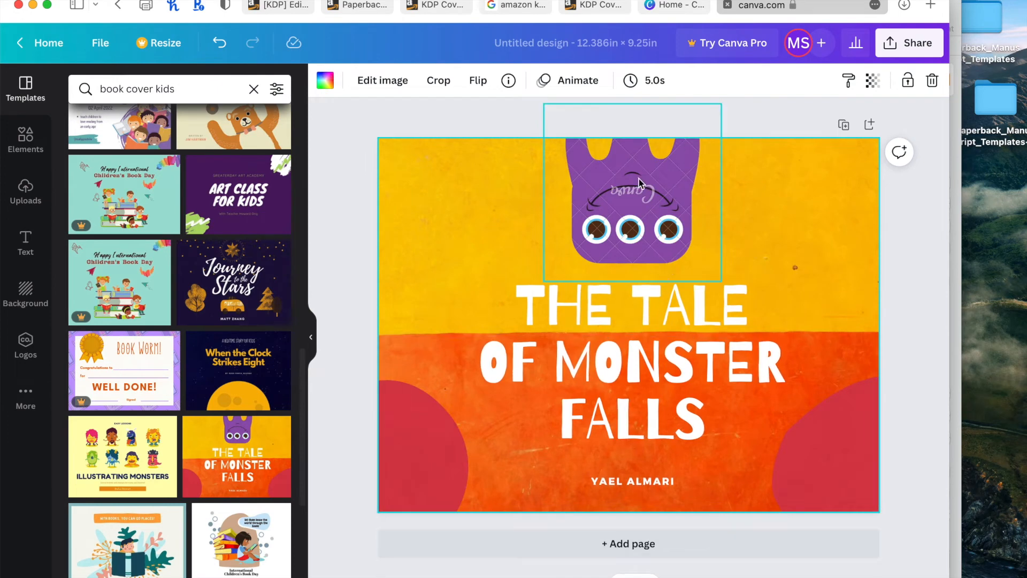
{"action": "right_click", "coordinate": [794, 192]}
{"action": "left_click", "coordinate": [907, 205]}
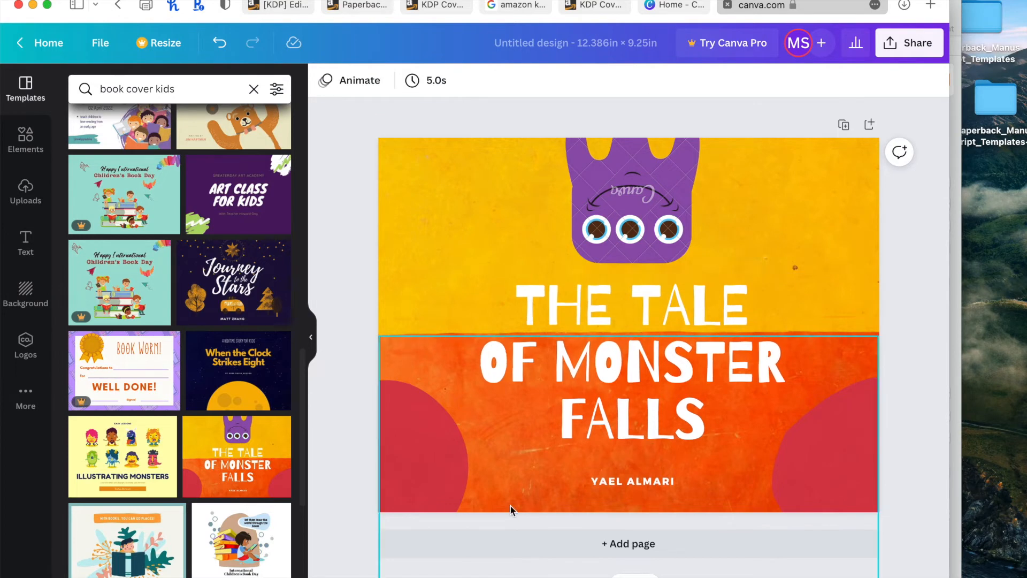
Add a plain straight line over the template as a vertical guide at the page centre, spanning the full page height.
{"action": "left_click", "coordinate": [25, 138]}
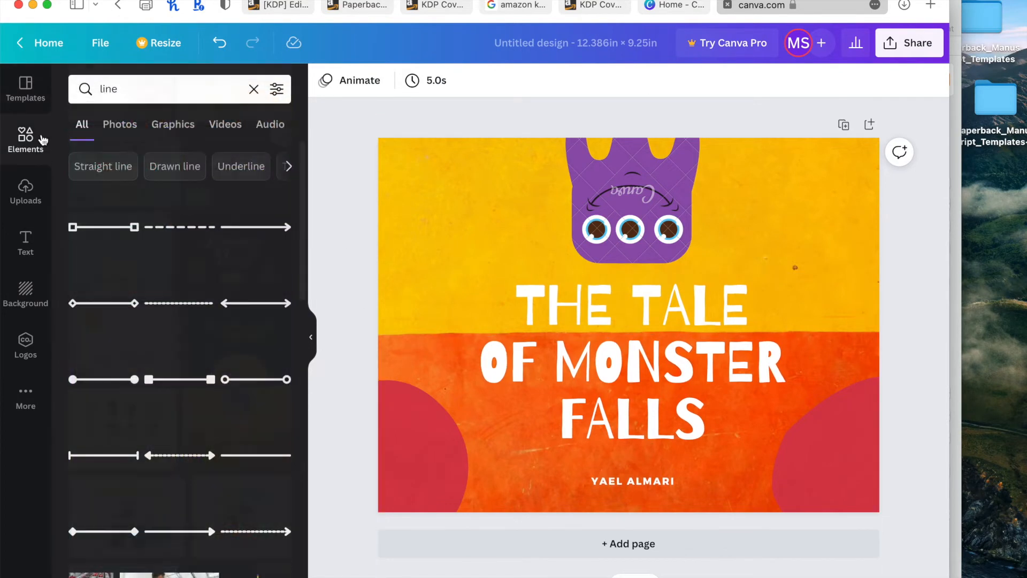
{"action": "left_click", "coordinate": [252, 454]}
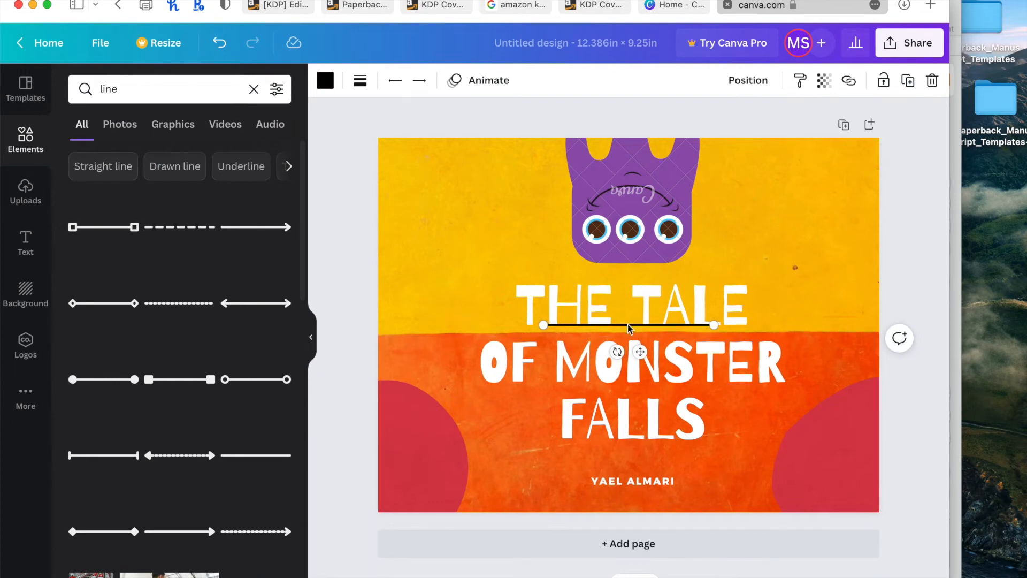
{"action": "left_click_drag", "start_coordinate": [618, 350], "coordinate": [733, 331]}
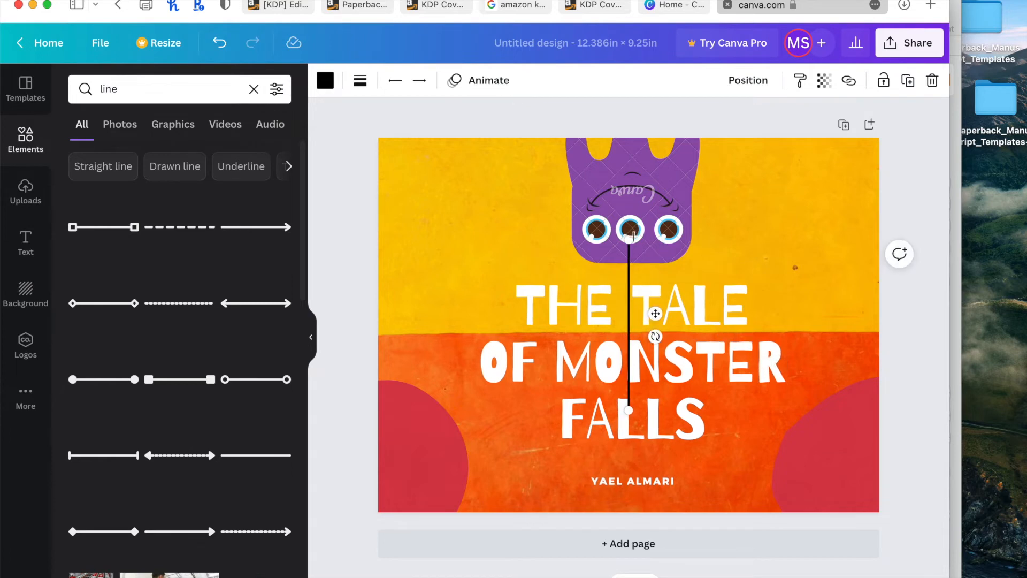
{"action": "left_click_drag", "start_coordinate": [630, 236], "coordinate": [628, 104]}
{"action": "left_click_drag", "start_coordinate": [629, 410], "coordinate": [628, 517]}
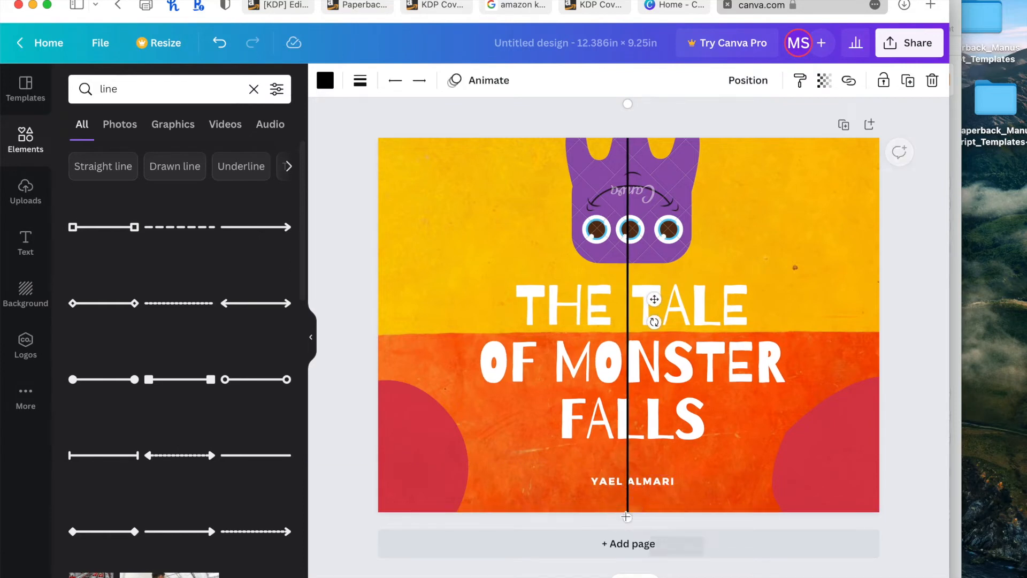
{"action": "left_click", "coordinate": [926, 228]}
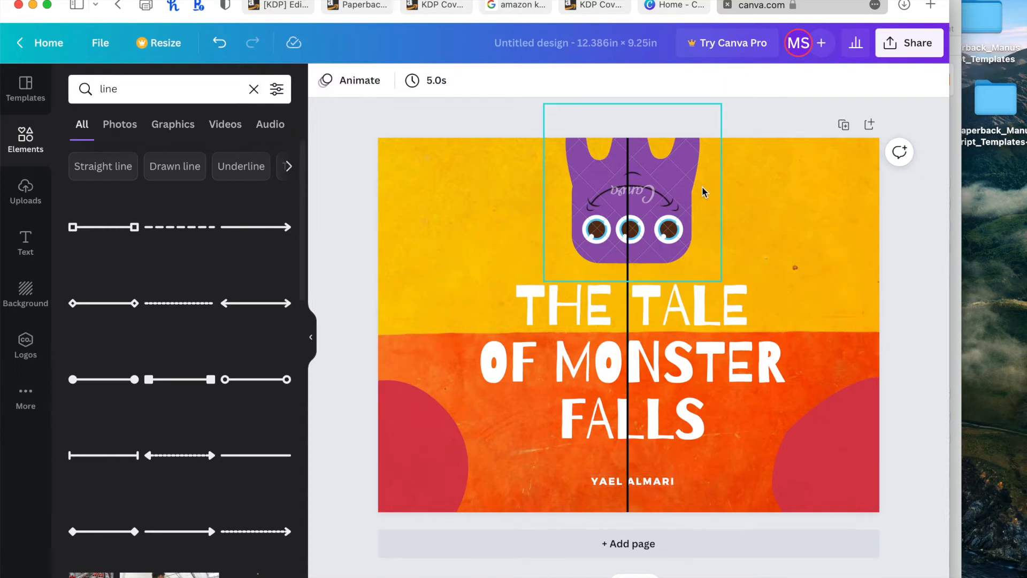
Move the purple monster onto the front-cover half, shrink the title to a font size of about 72.3 and place it beneath the monster.
{"action": "left_click_drag", "start_coordinate": [704, 191], "coordinate": [831, 195]}
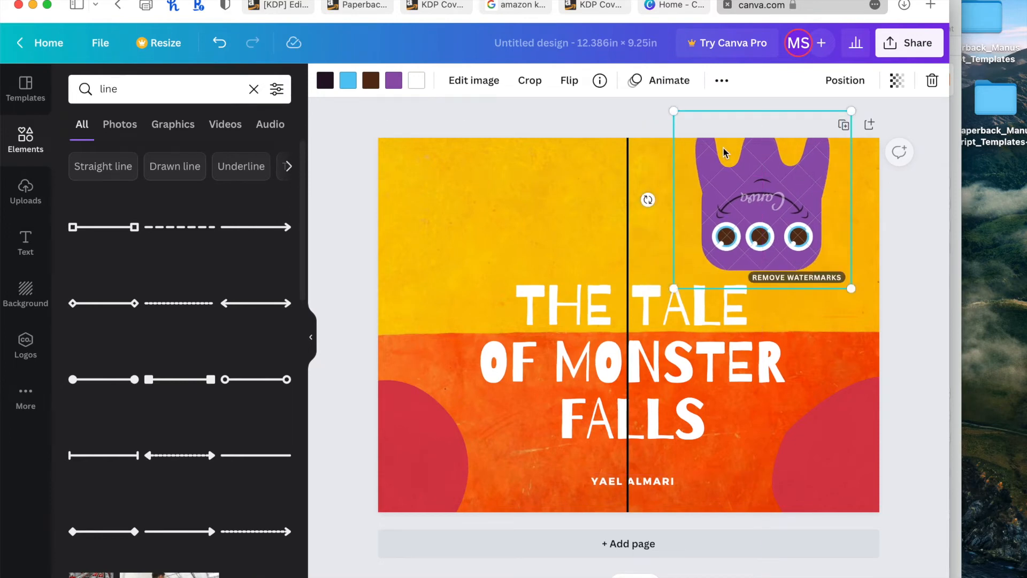
{"action": "left_click", "coordinate": [640, 323]}
{"action": "left_click_drag", "start_coordinate": [408, 273], "coordinate": [537, 327]}
{"action": "left_click_drag", "start_coordinate": [658, 364], "coordinate": [720, 328]}
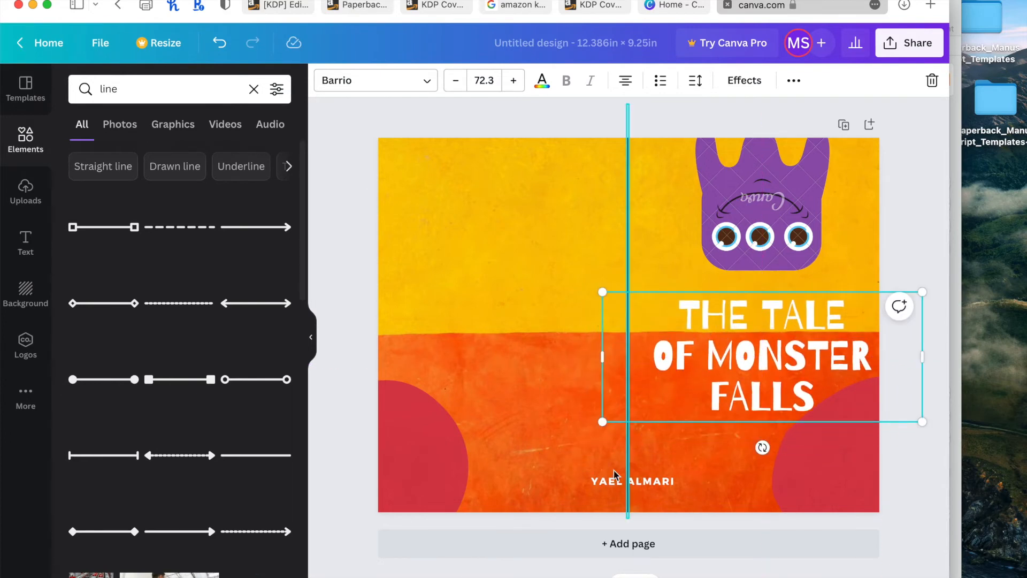
Move the author name below the title on the front-cover half and delete the vertical guide line.
{"action": "left_click_drag", "start_coordinate": [647, 481], "coordinate": [775, 474]}
{"action": "left_click", "coordinate": [914, 298]}
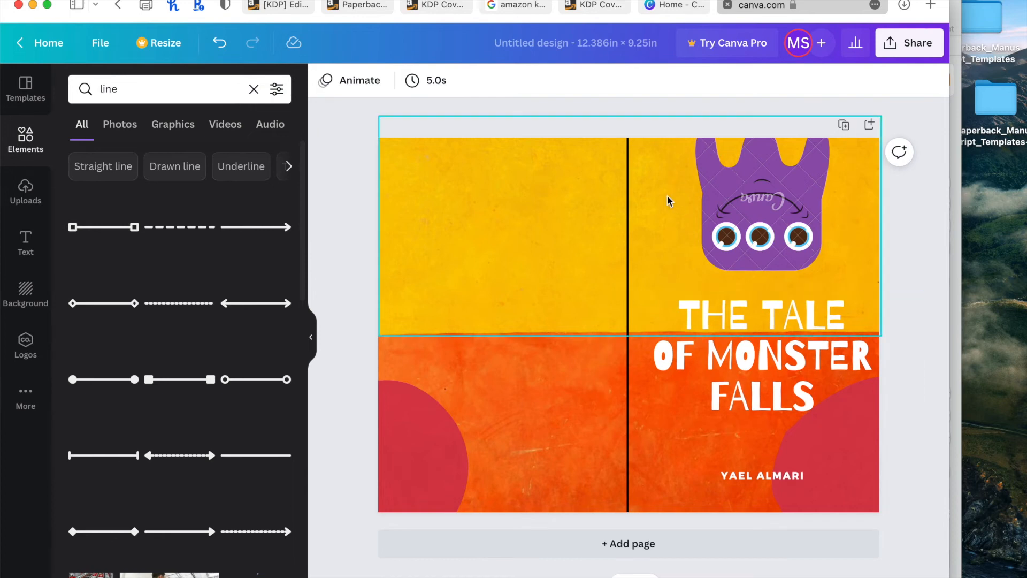
{"action": "left_click", "coordinate": [632, 183]}
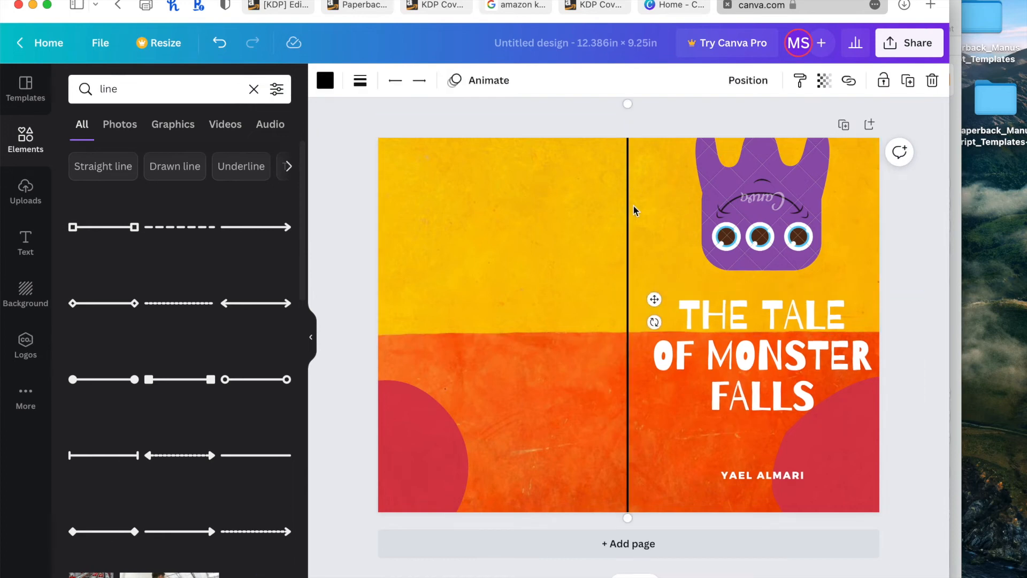
{"action": "key", "text": "Delete"}
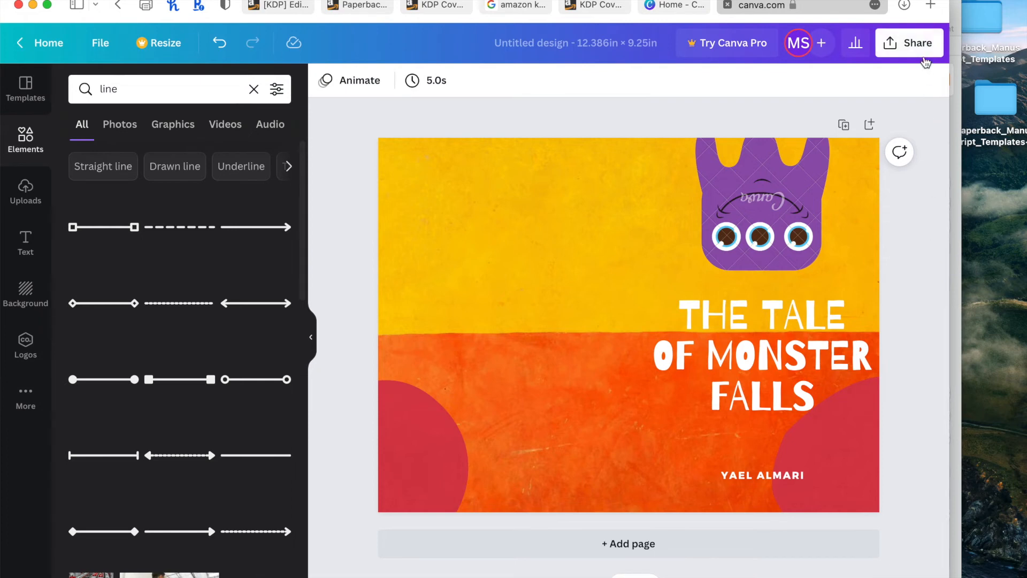
Download the cover as a free watermarked PNG draft, save it as Untitled design.png and close its preview window.
{"action": "left_click", "coordinate": [898, 54]}
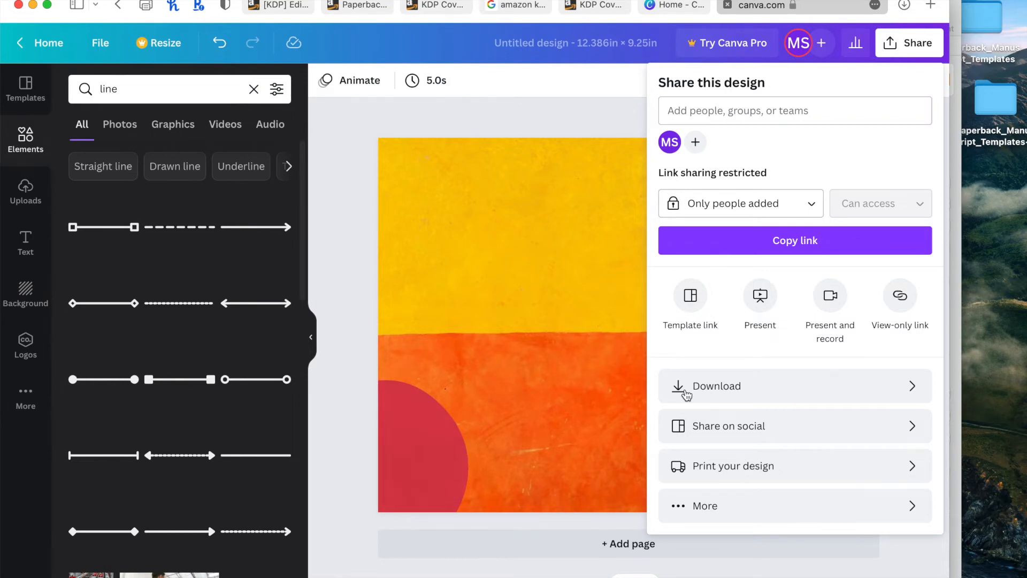
{"action": "left_click", "coordinate": [686, 395]}
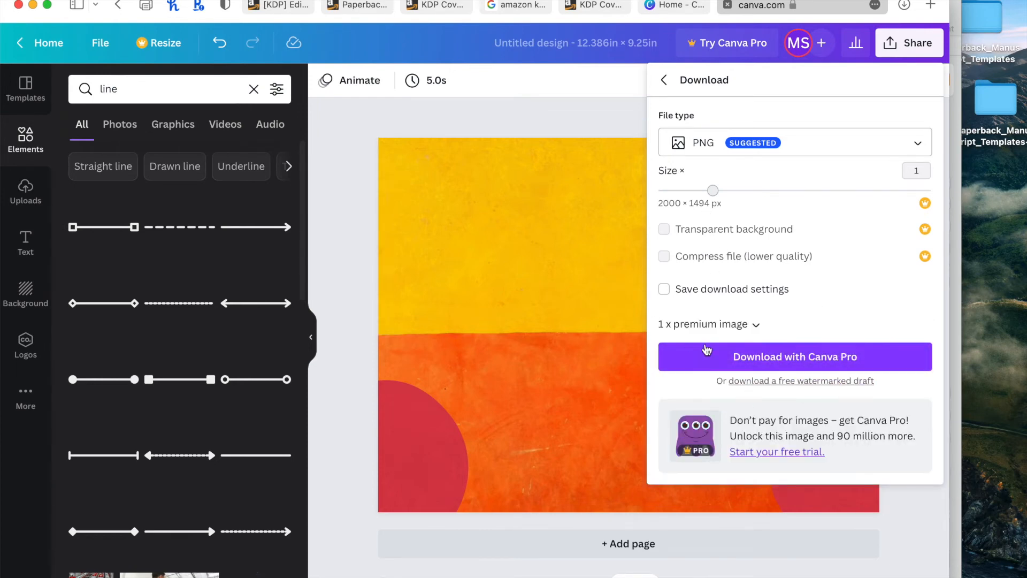
{"action": "left_click", "coordinate": [767, 381]}
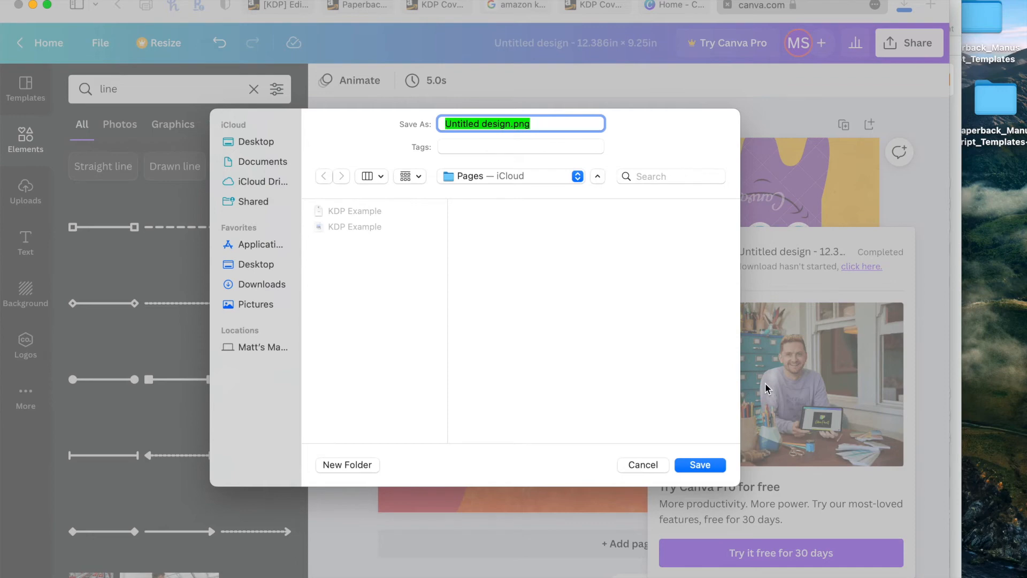
{"action": "key", "text": "Return"}
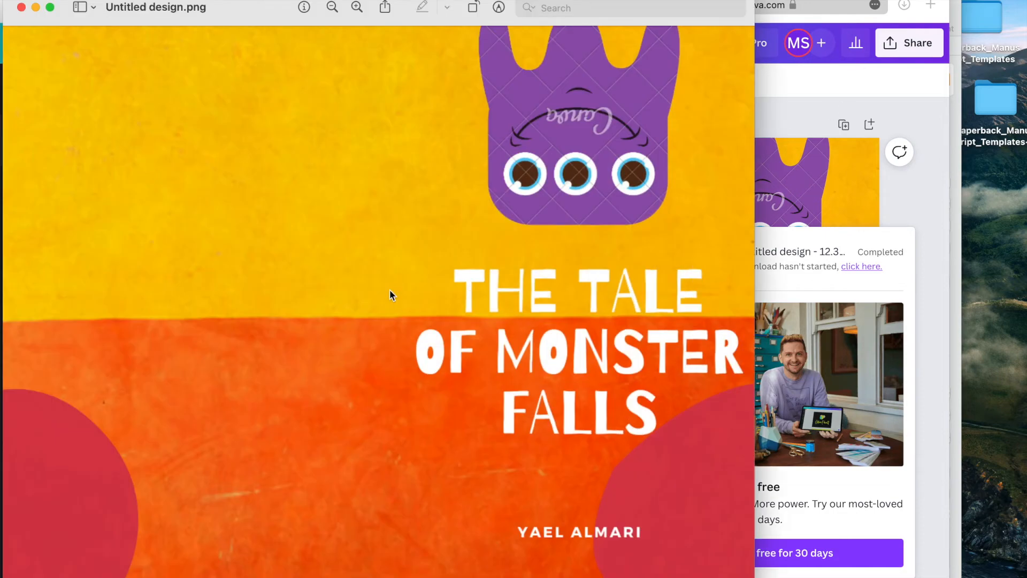
{"action": "left_click_drag", "start_coordinate": [261, 4], "coordinate": [413, 84]}
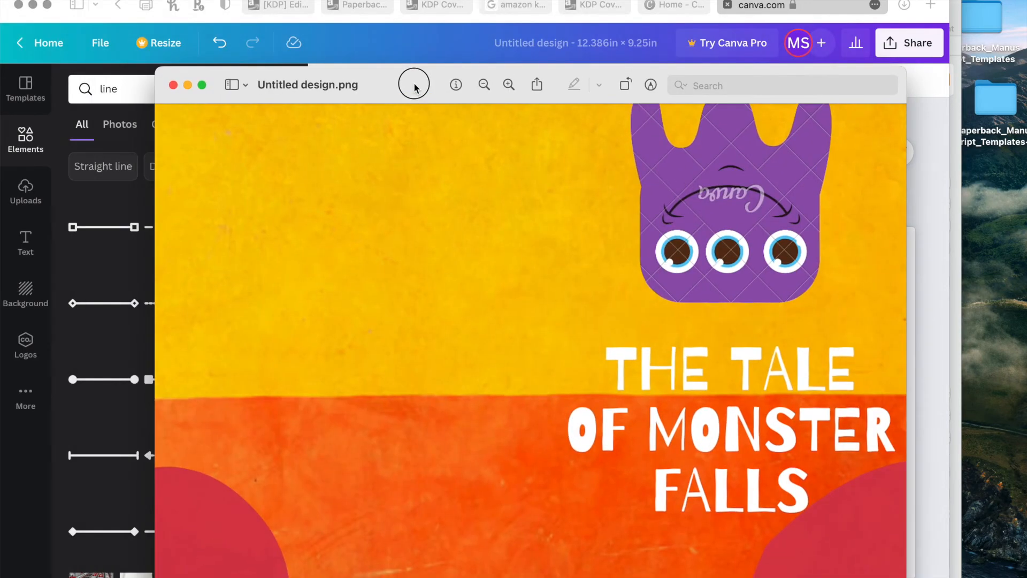
{"action": "left_click", "coordinate": [171, 85]}
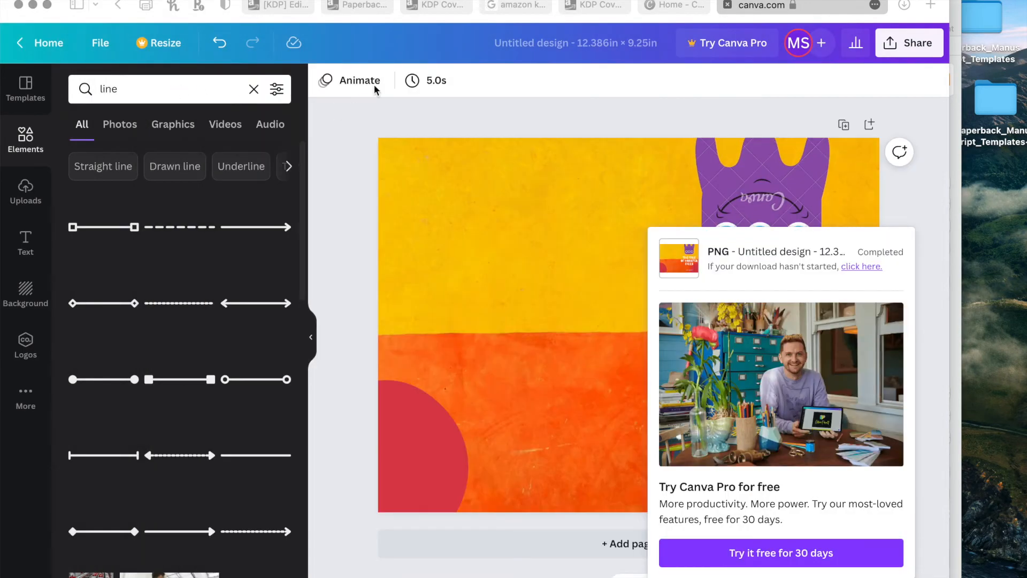
Switch to the KDP paperback content page and review the book cover upload options.
{"action": "left_click", "coordinate": [298, 6]}
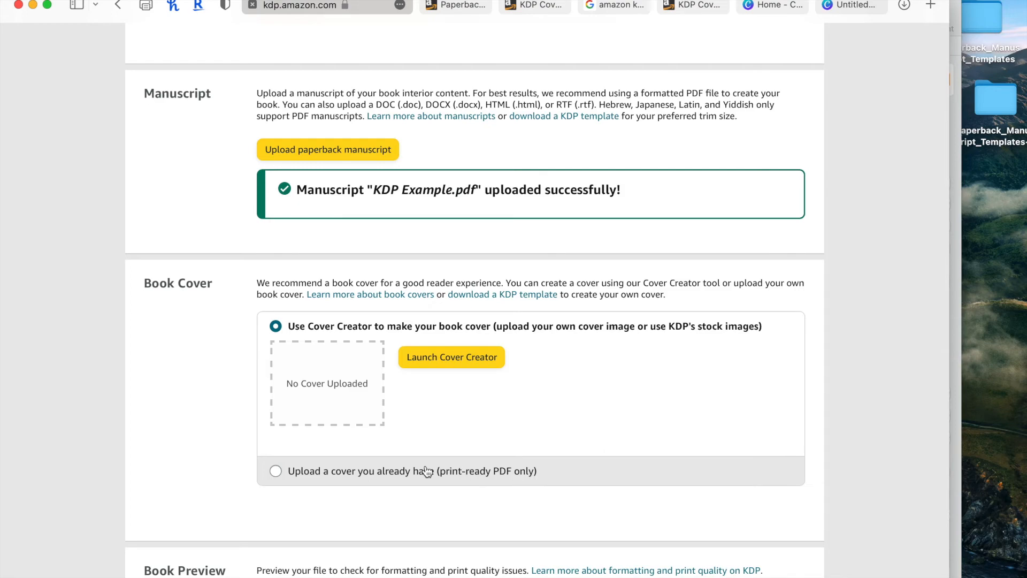
{"action": "key", "text": "F11"}
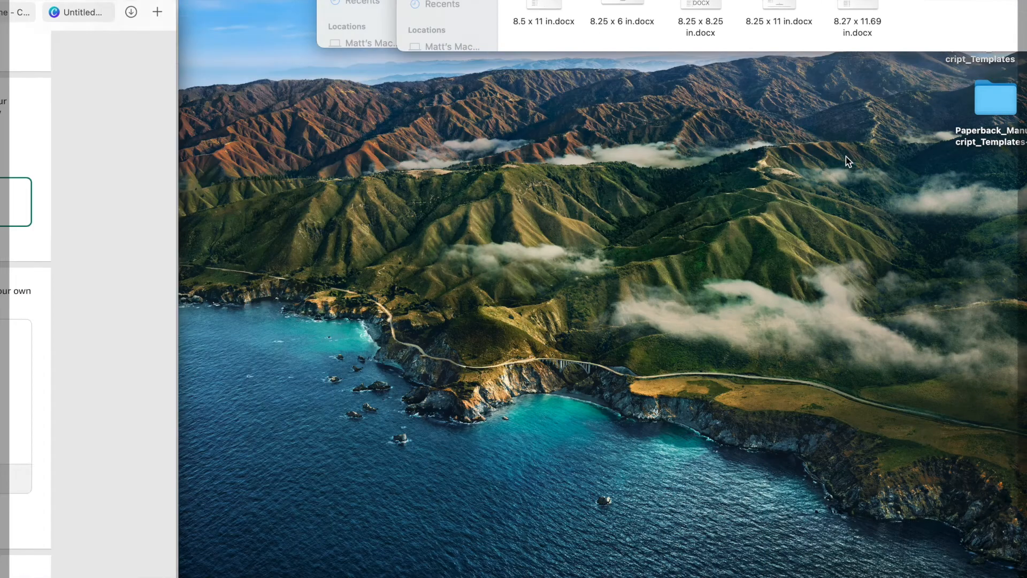
{"action": "key", "text": "F11"}
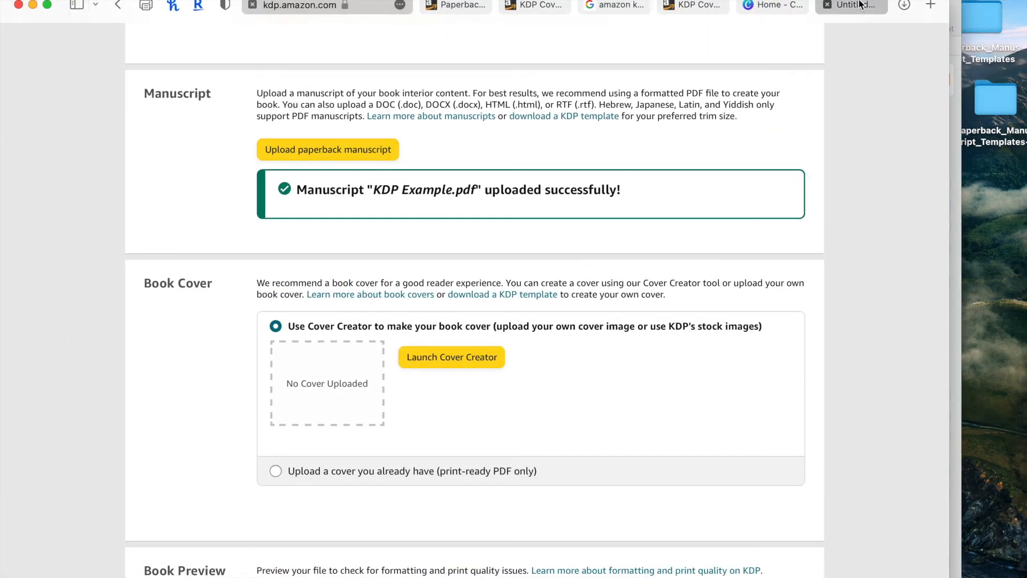
Switch back to the Canva cover design and dismiss the rewards popup.
{"action": "left_click", "coordinate": [856, 5]}
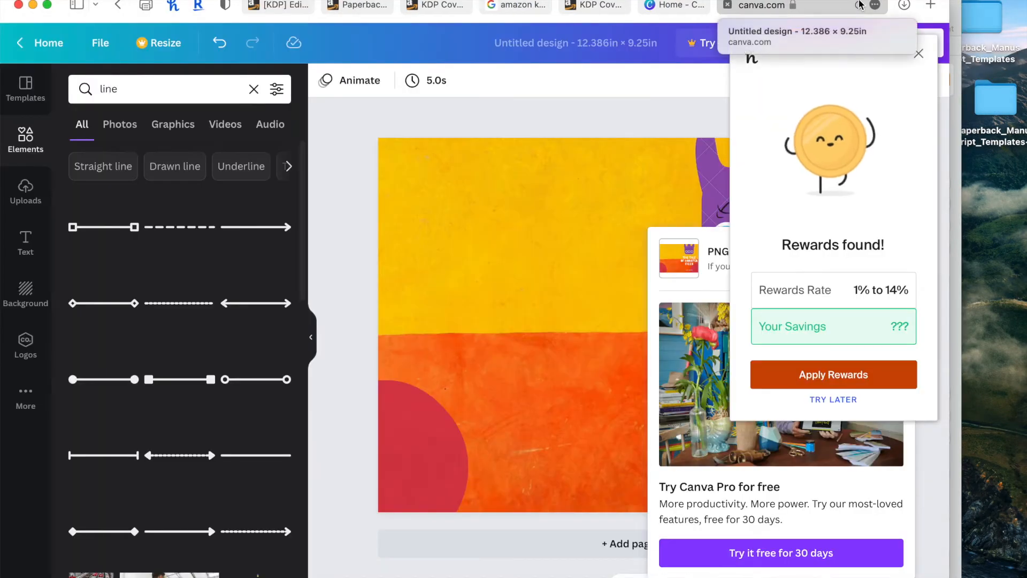
{"action": "left_click", "coordinate": [919, 54]}
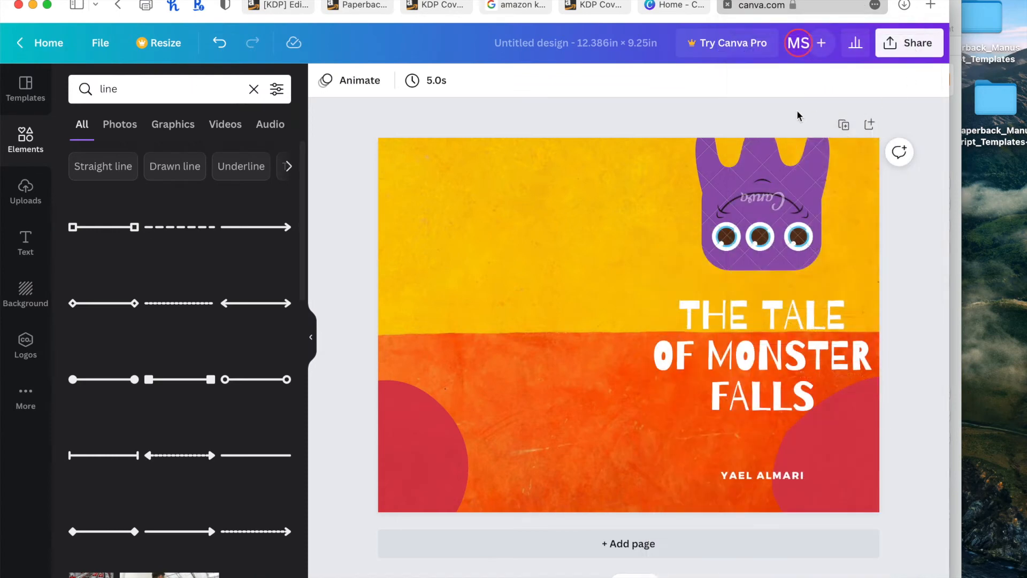
{"action": "left_click", "coordinate": [901, 51]}
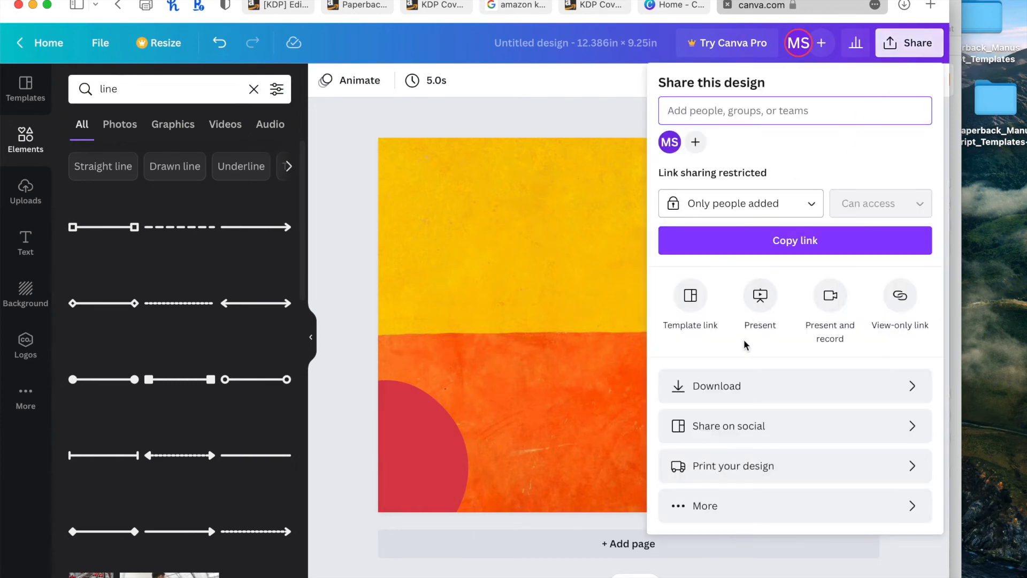
{"action": "left_click", "coordinate": [731, 384]}
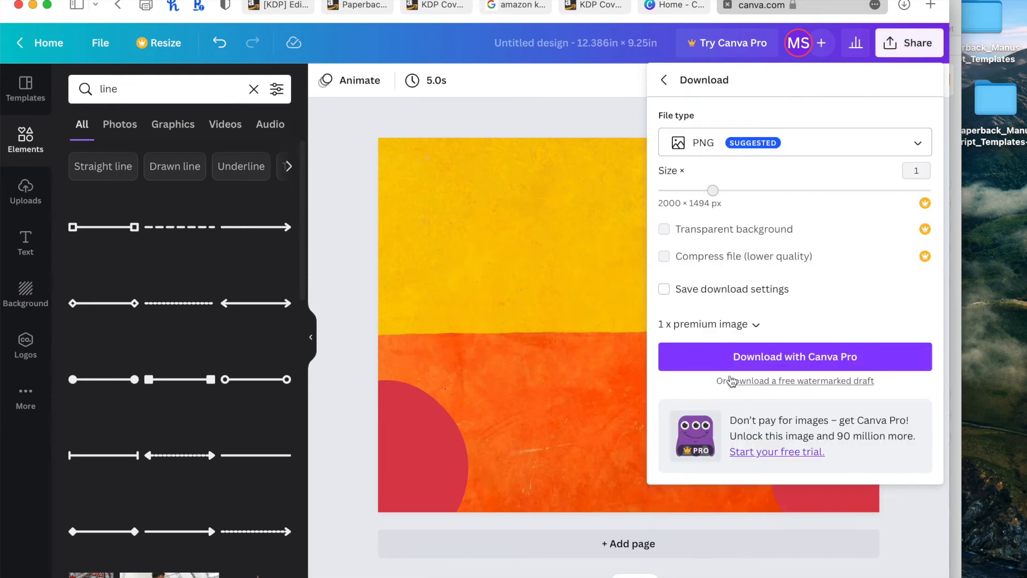
{"action": "left_click", "coordinate": [747, 385]}
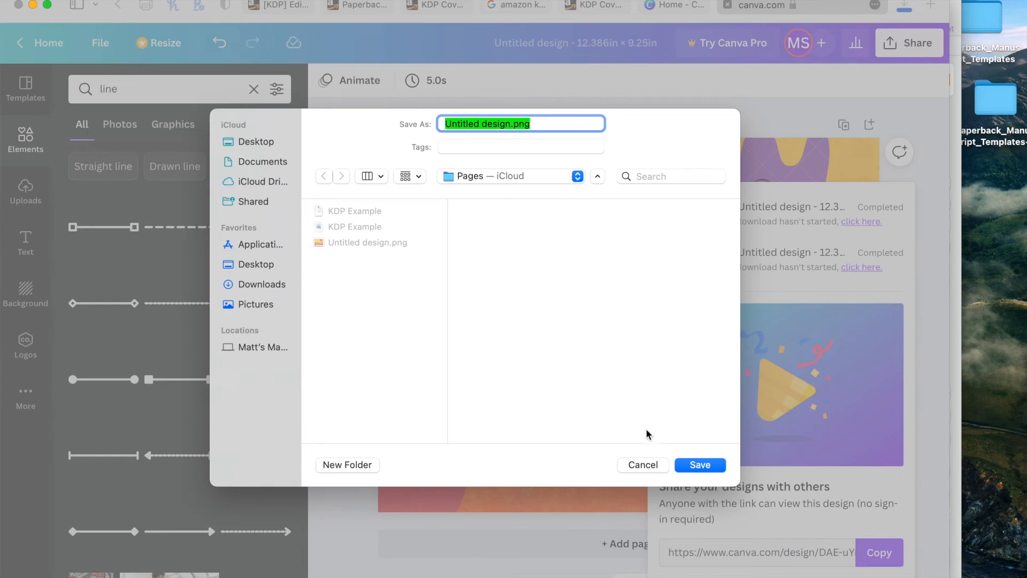
{"action": "left_click", "coordinate": [643, 466]}
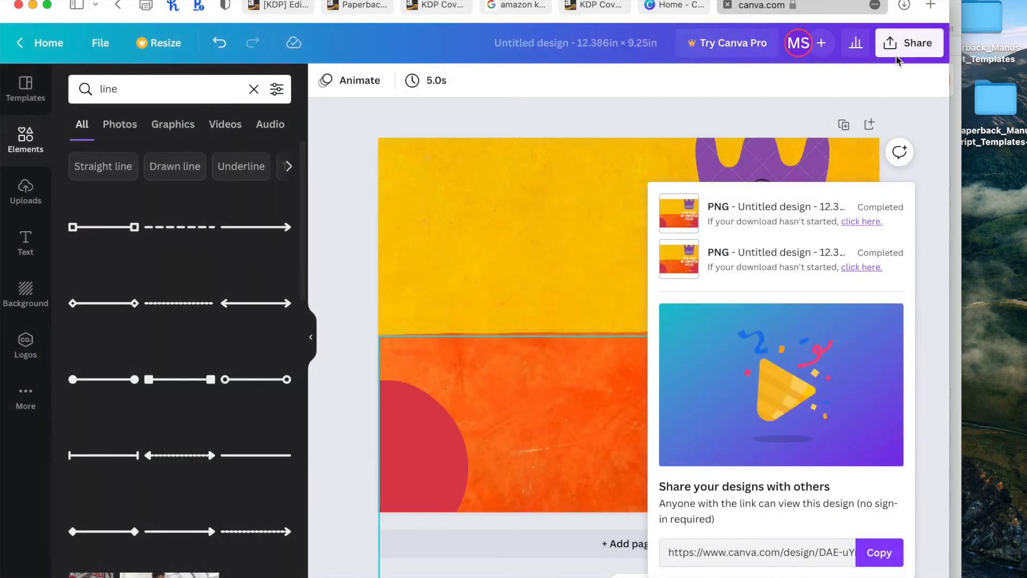
Look through all share and publish options for the cover design and open its download settings.
{"action": "left_click", "coordinate": [909, 43]}
{"action": "left_click", "coordinate": [909, 43]}
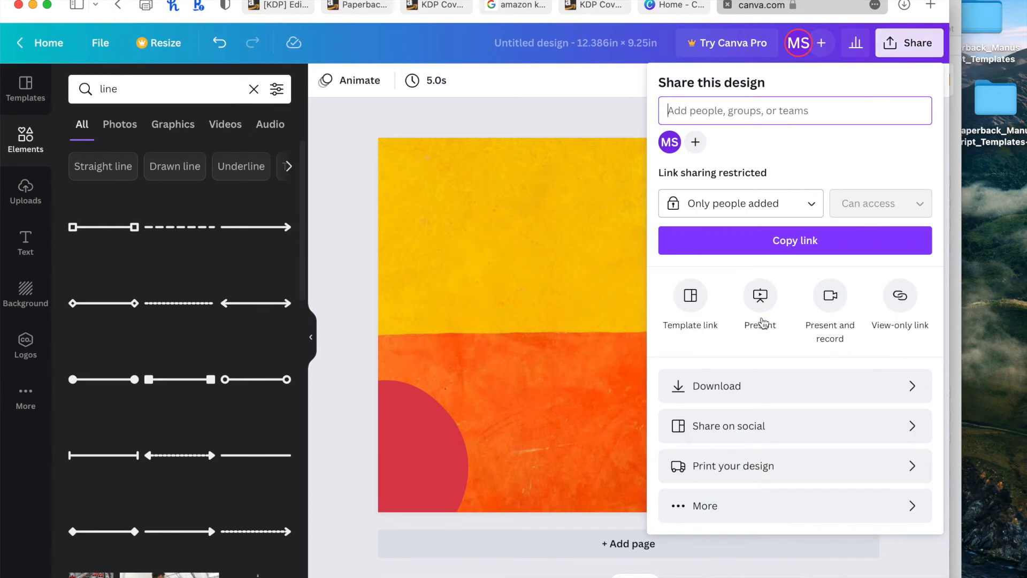
{"action": "left_click", "coordinate": [725, 519]}
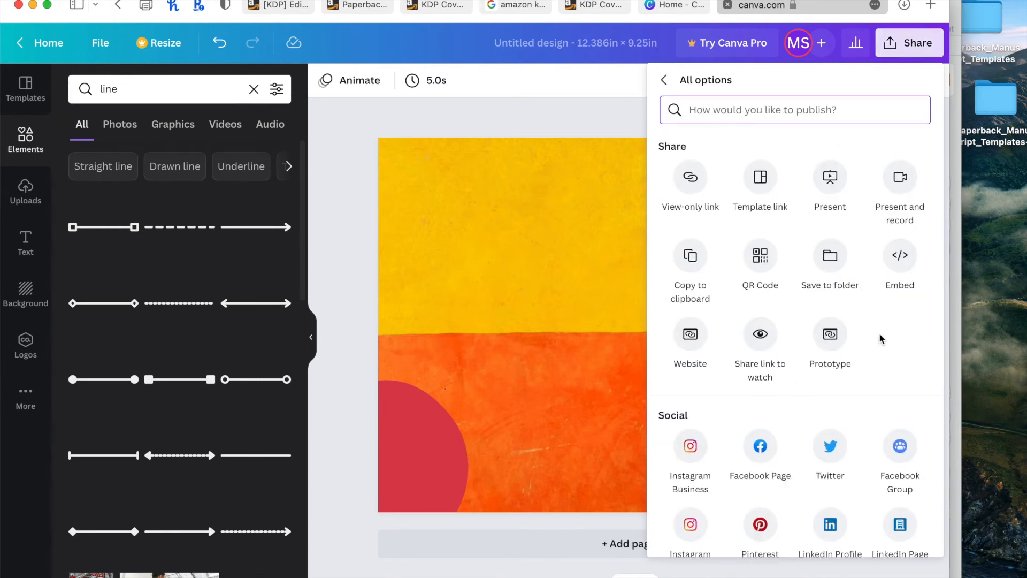
{"action": "scroll", "coordinate": [880, 339], "scroll_direction": "down", "scroll_amount": 10}
{"action": "scroll", "coordinate": [880, 337], "scroll_direction": "up", "scroll_amount": 2}
{"action": "scroll", "coordinate": [880, 336], "scroll_direction": "down", "scroll_amount": 15}
{"action": "scroll", "coordinate": [880, 338], "scroll_direction": "up", "scroll_amount": 20}
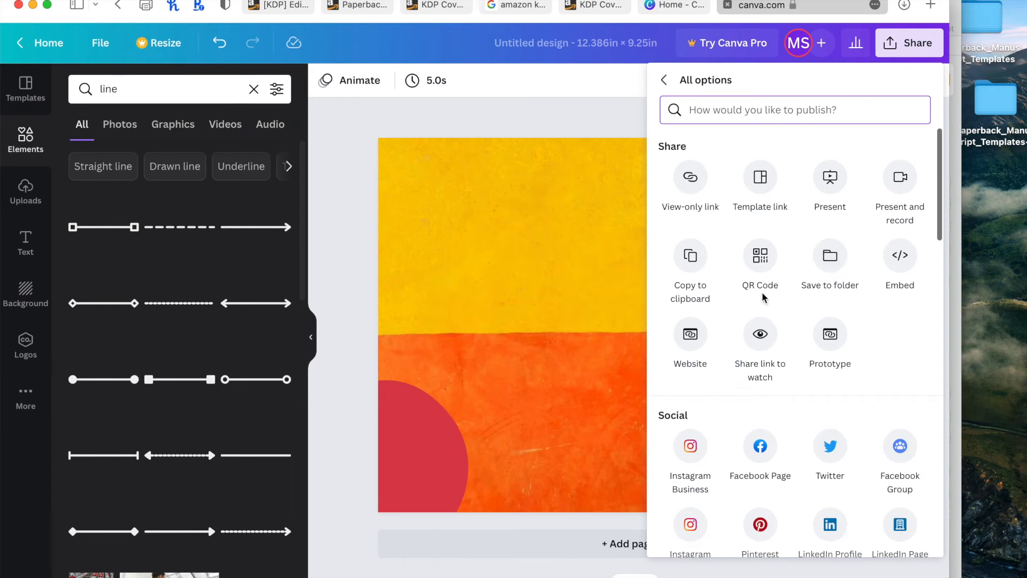
{"action": "scroll", "coordinate": [729, 316], "scroll_direction": "down", "scroll_amount": 1}
{"action": "scroll", "coordinate": [729, 315], "scroll_direction": "down", "scroll_amount": 5}
{"action": "left_click", "coordinate": [692, 366]}
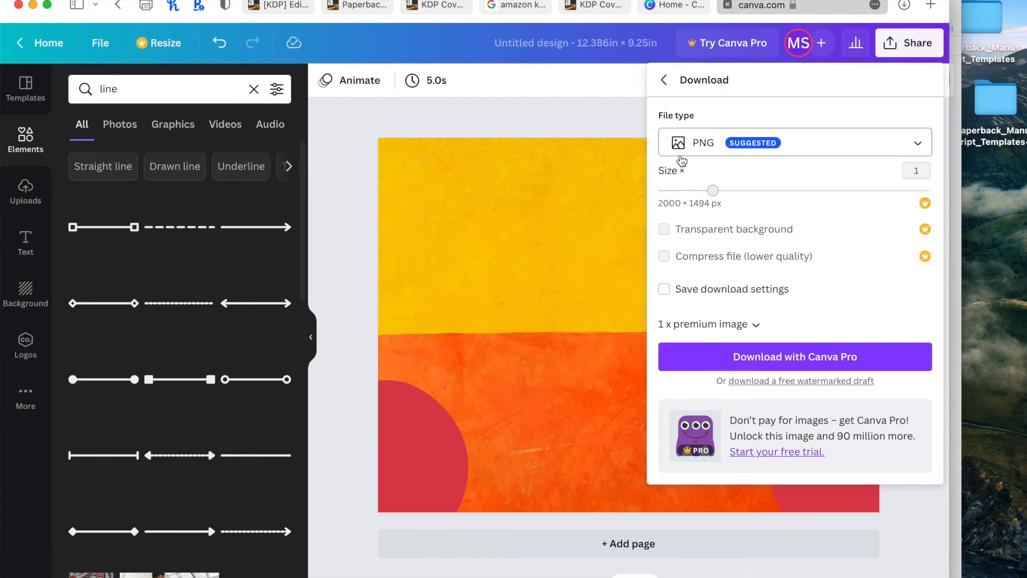
Download the cover as a free watermarked draft in PDF Print format and save it as Untitled design.pdf.
{"action": "left_click", "coordinate": [818, 149]}
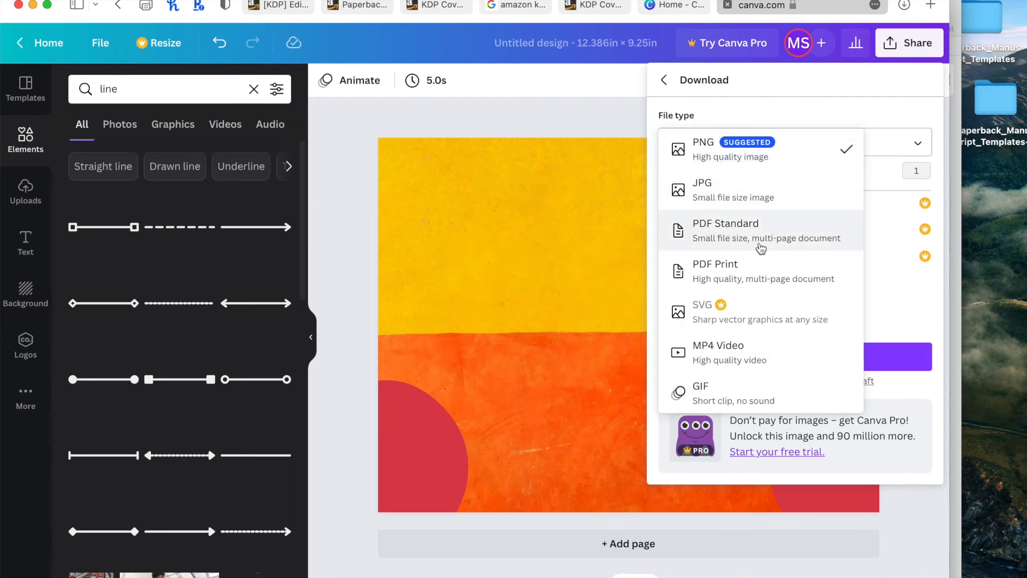
{"action": "left_click", "coordinate": [731, 274]}
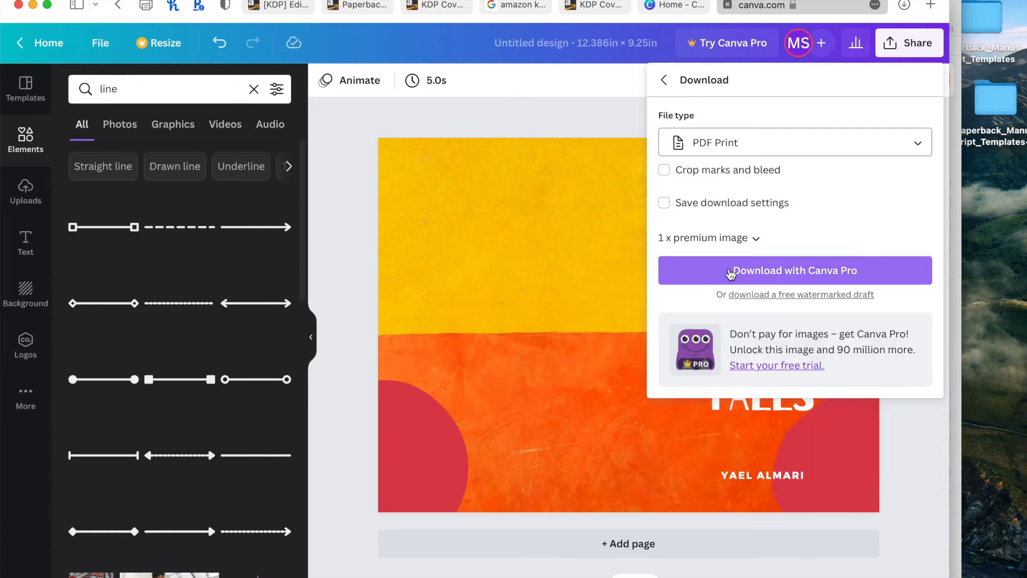
{"action": "left_click", "coordinate": [795, 295]}
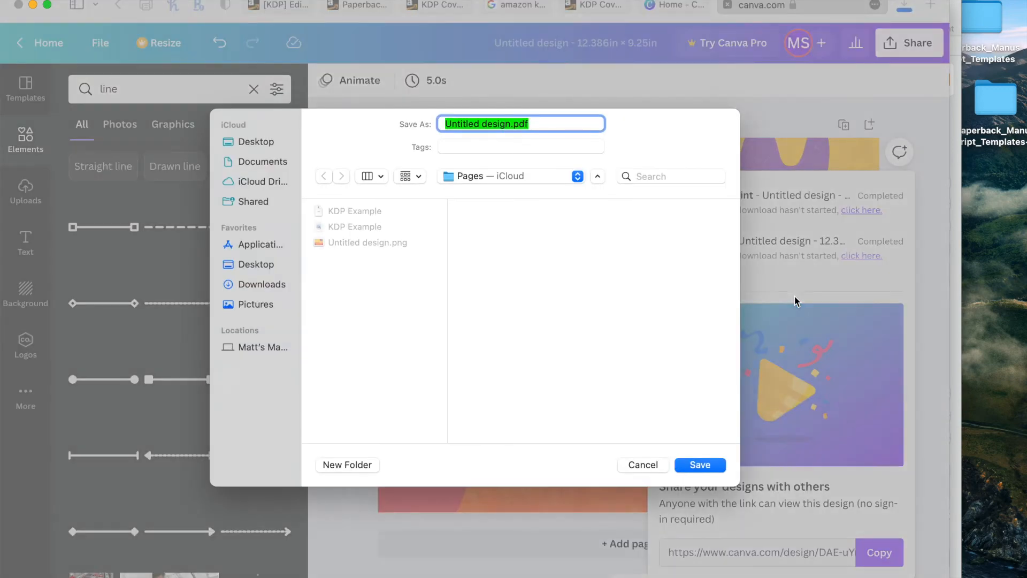
{"action": "key", "text": "Return"}
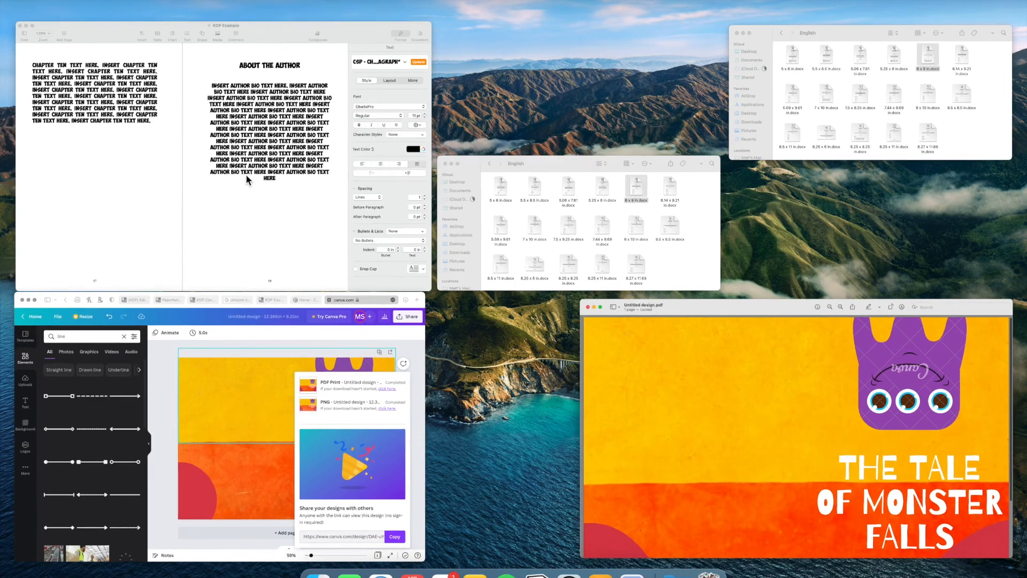
Switch to the KDP paperback content page, choose to upload an existing print-ready cover and upload Untitled design.pdf.
{"action": "left_click", "coordinate": [248, 365]}
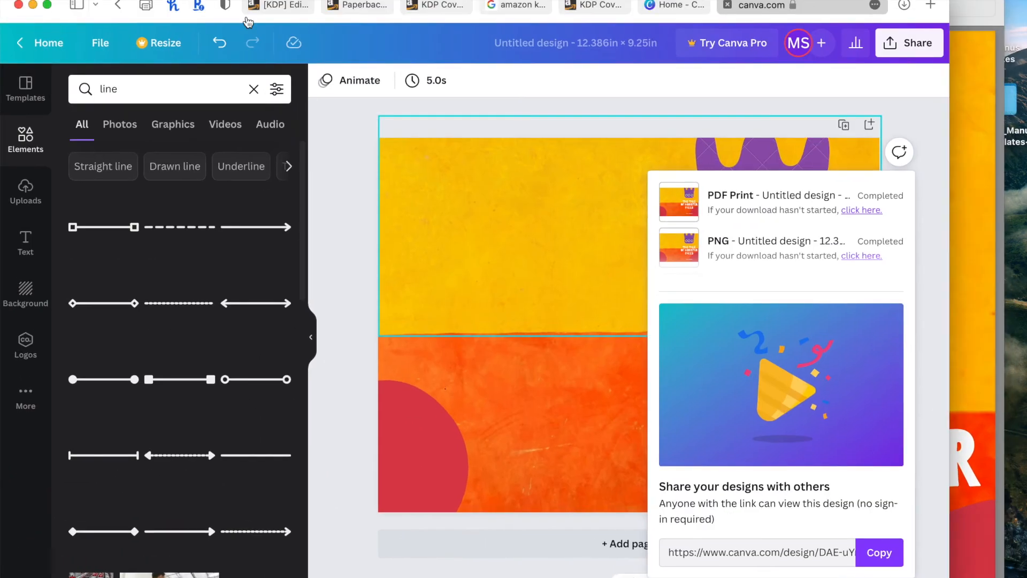
{"action": "left_click", "coordinate": [281, 7]}
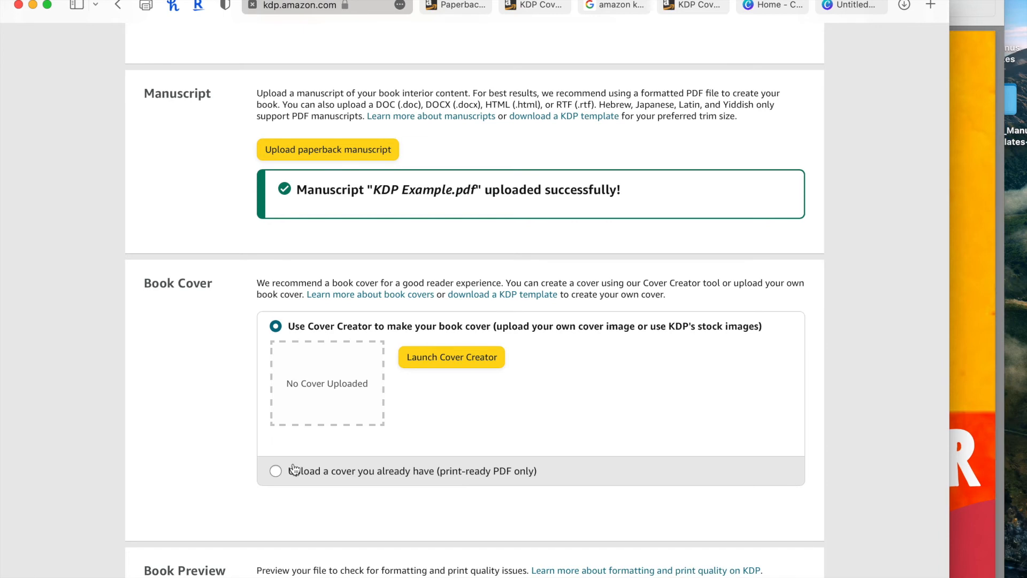
{"action": "left_click", "coordinate": [276, 471]}
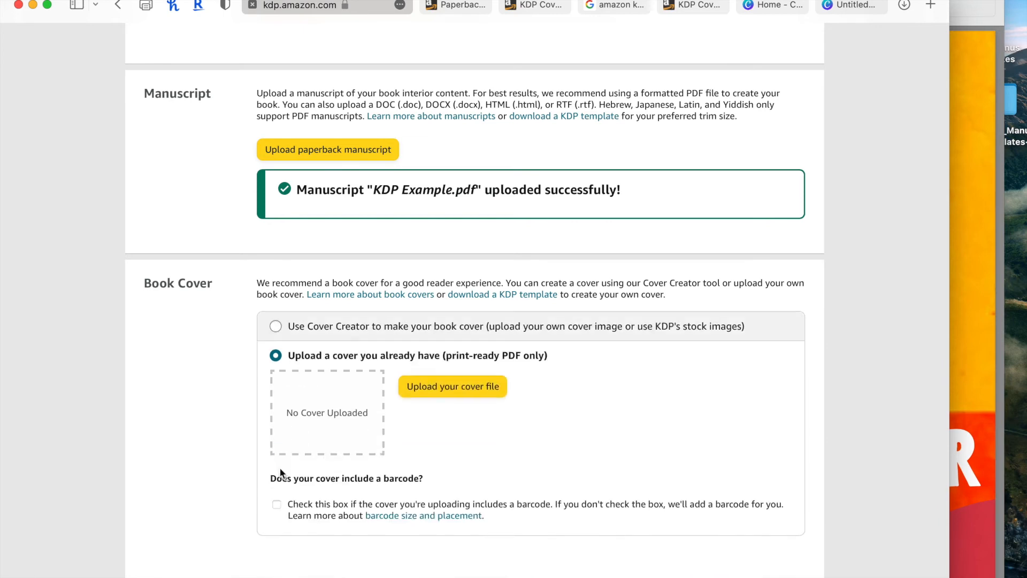
{"action": "left_click", "coordinate": [475, 387]}
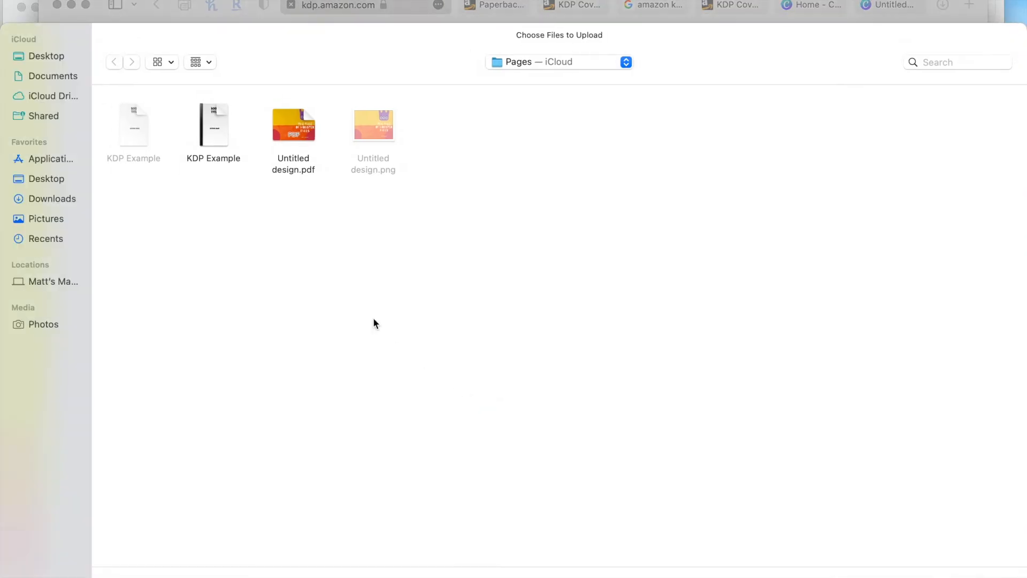
{"action": "left_click", "coordinate": [301, 132]}
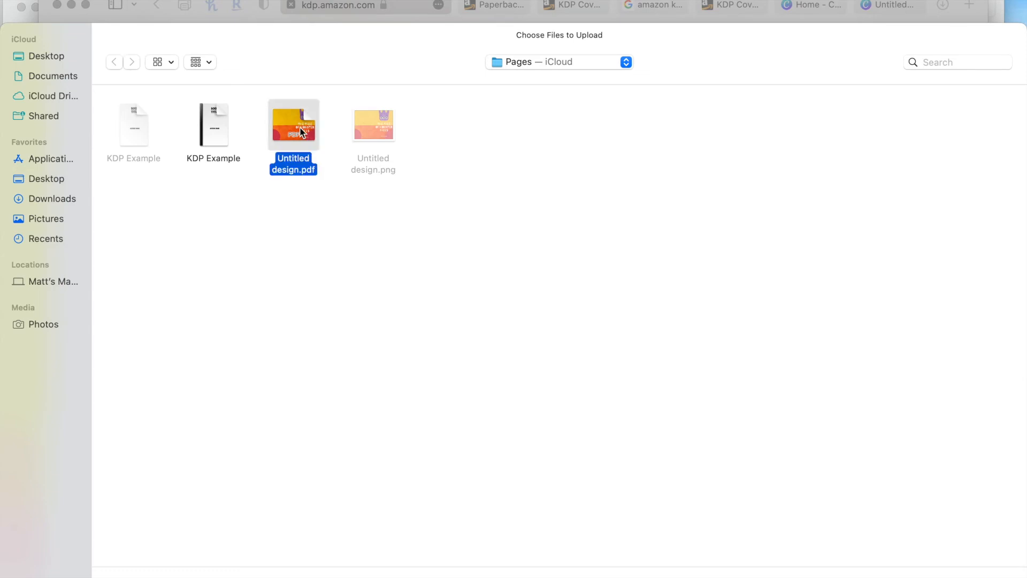
{"action": "double_click", "coordinate": [300, 129]}
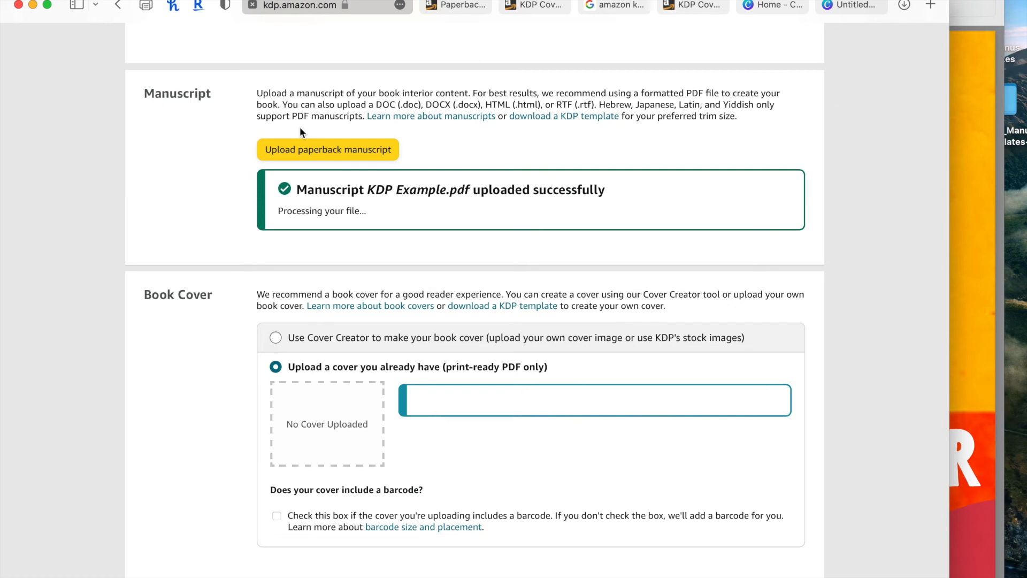
Wait for the cover upload to finish processing and launch the book previewer.
{"action": "scroll", "coordinate": [143, 232], "scroll_direction": "down", "scroll_amount": 5}
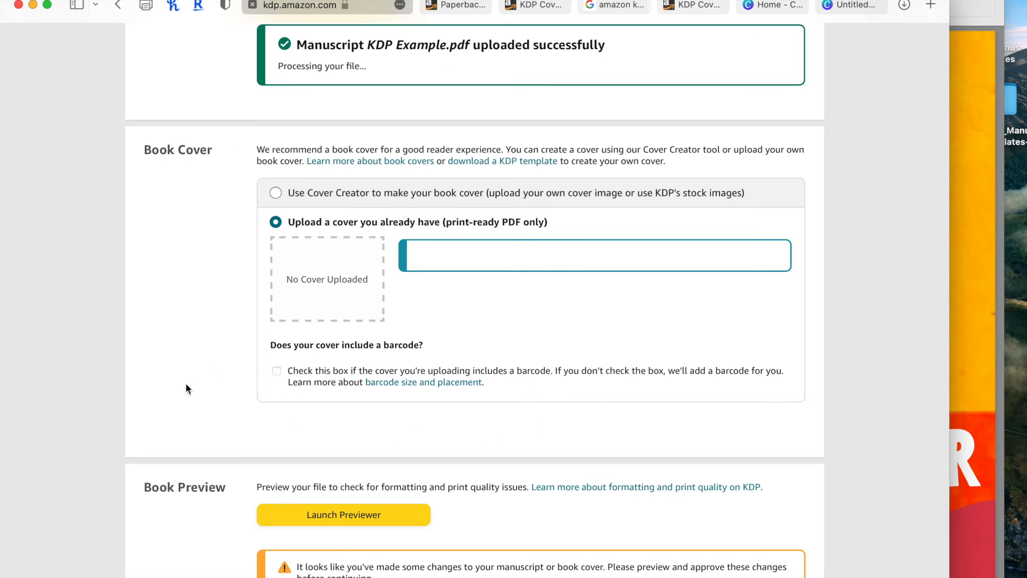
{"action": "scroll", "coordinate": [185, 383], "scroll_direction": "up", "scroll_amount": 2}
{"action": "scroll", "coordinate": [185, 383], "scroll_direction": "down", "scroll_amount": 3}
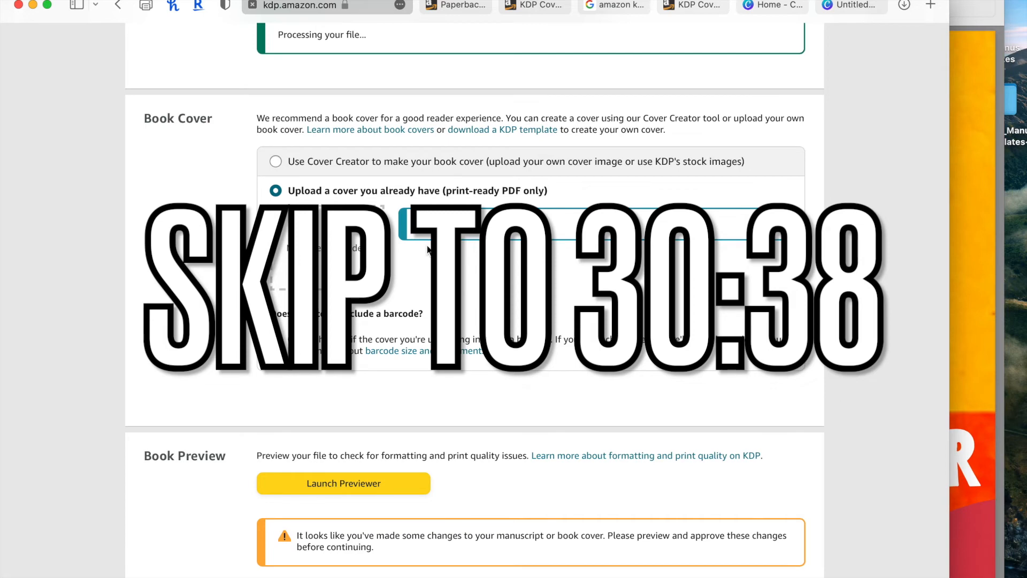
{"action": "scroll", "coordinate": [428, 248], "scroll_direction": "up", "scroll_amount": 3}
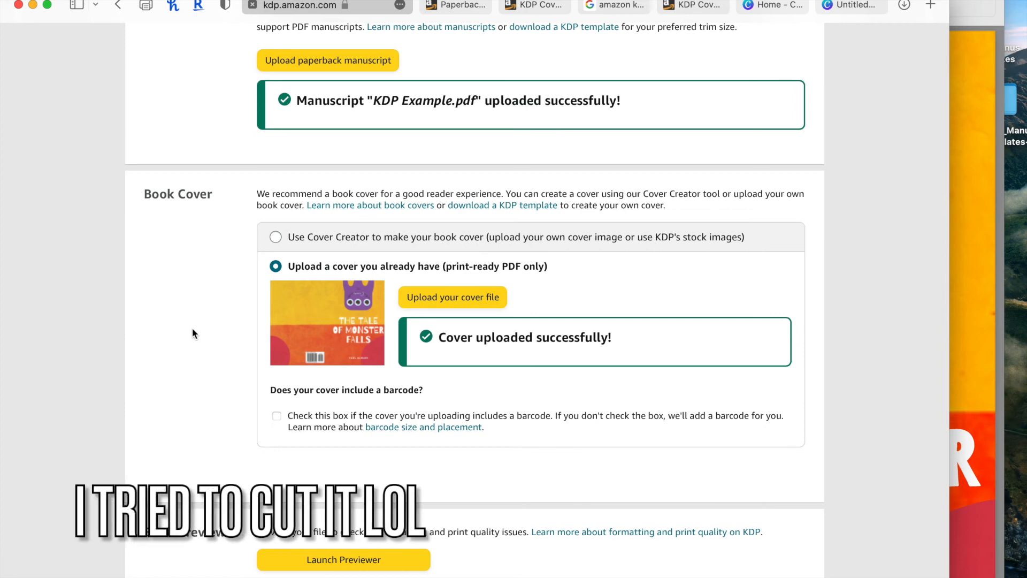
{"action": "scroll", "coordinate": [193, 330], "scroll_direction": "down", "scroll_amount": 3}
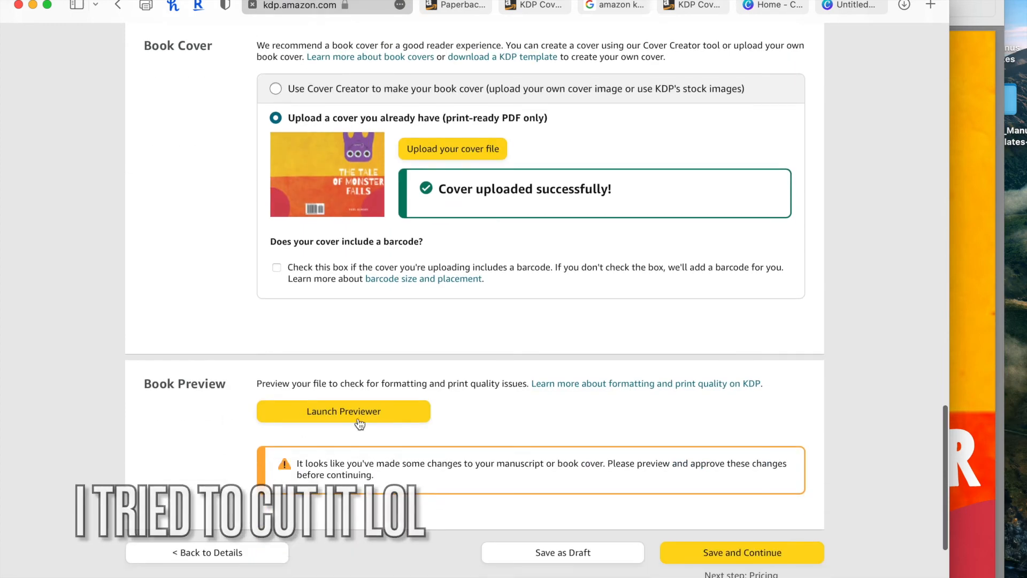
{"action": "left_click", "coordinate": [337, 413]}
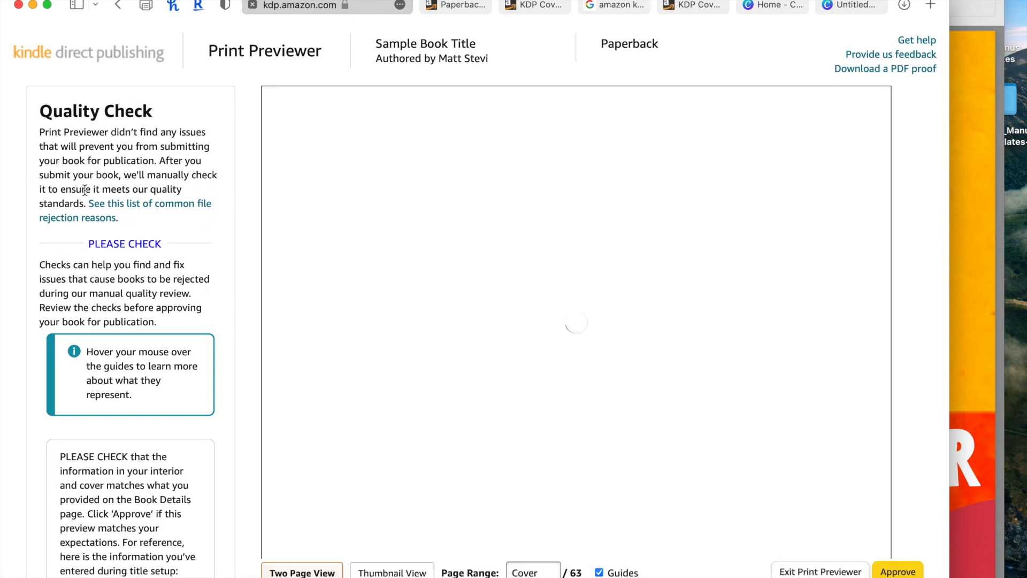
Read through the quality check notes for the book in the Print Previewer.
{"action": "scroll", "coordinate": [112, 251], "scroll_direction": "down", "scroll_amount": 5}
{"action": "scroll", "coordinate": [111, 249], "scroll_direction": "down", "scroll_amount": 10}
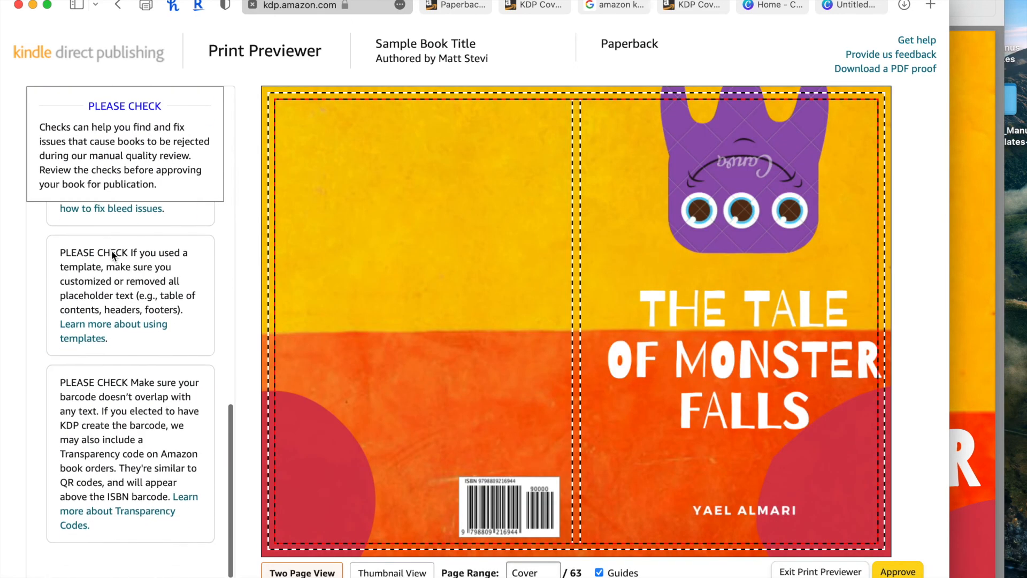
{"action": "scroll", "coordinate": [111, 250], "scroll_direction": "up", "scroll_amount": 15}
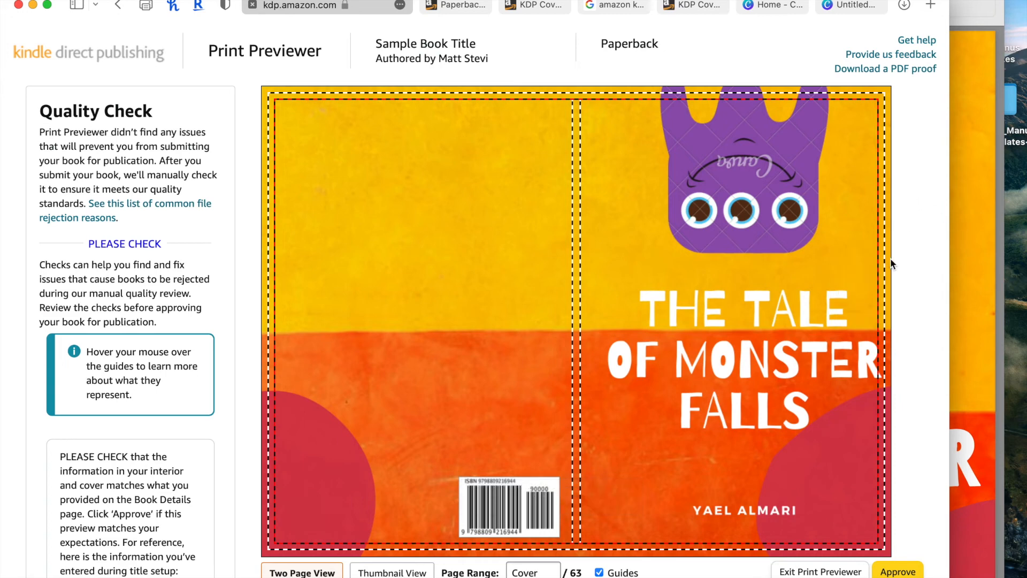
Page through the book from the cover to interior pages 20-21 in the Print Previewer and approve it.
{"action": "left_click", "coordinate": [879, 286]}
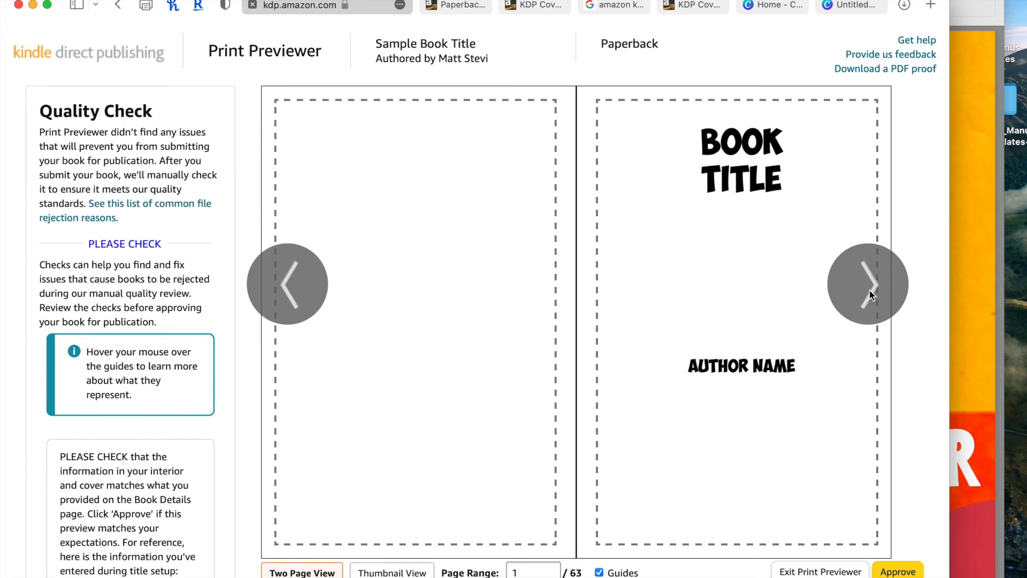
{"action": "left_click", "coordinate": [869, 294]}
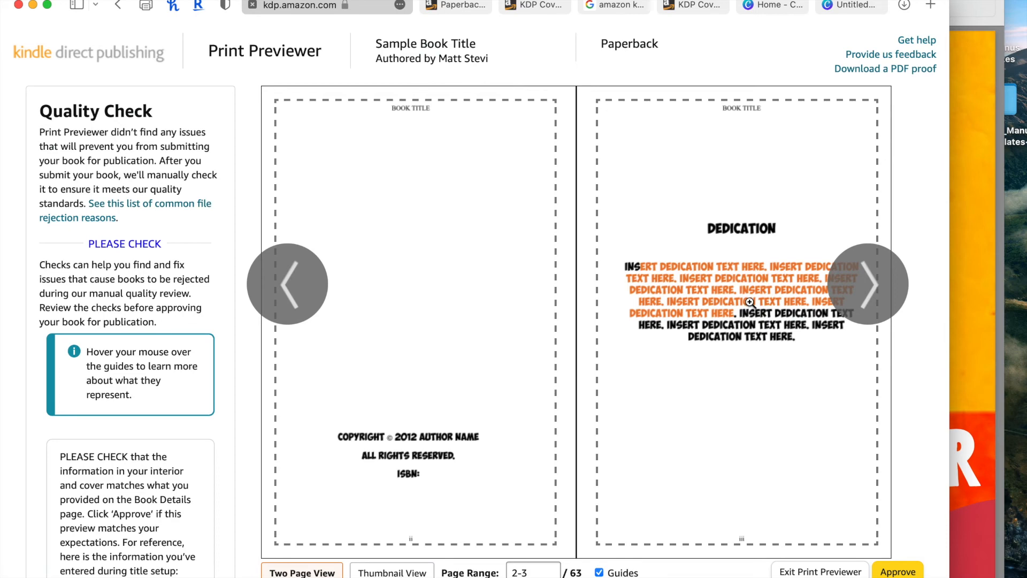
{"action": "left_click", "coordinate": [861, 283]}
{"action": "left_click", "coordinate": [862, 284]}
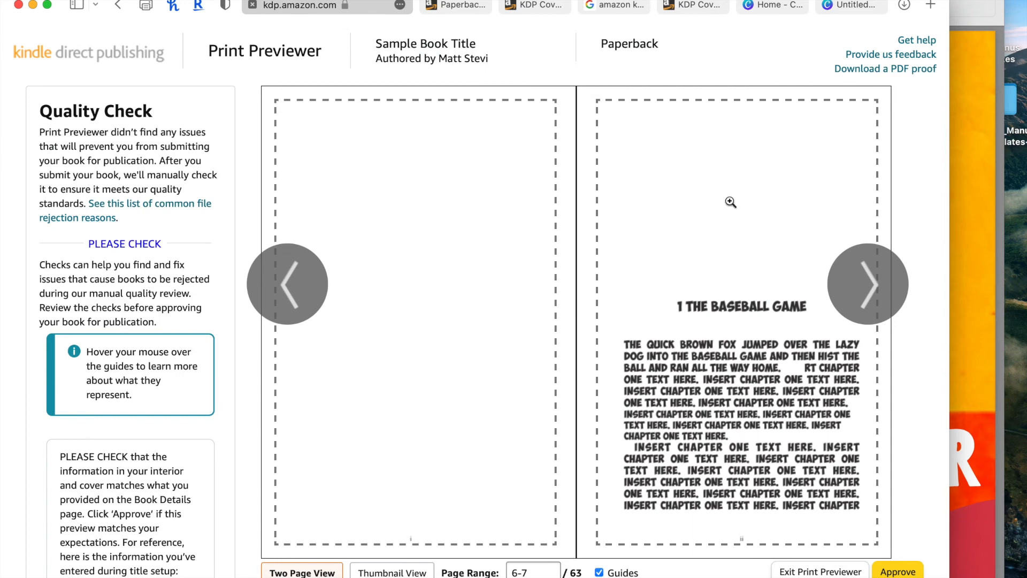
{"action": "left_click", "coordinate": [864, 257]}
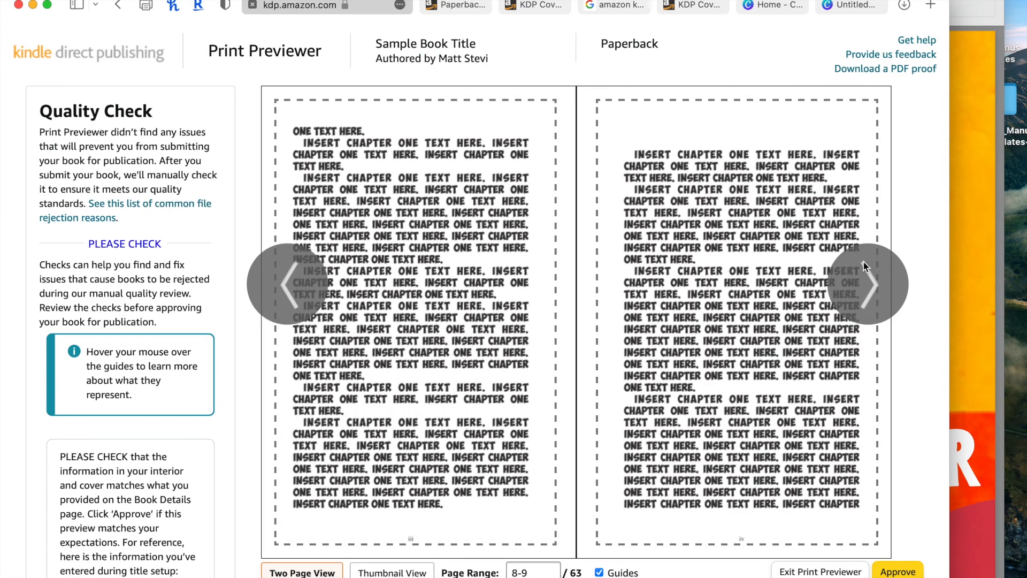
{"action": "left_click", "coordinate": [865, 276]}
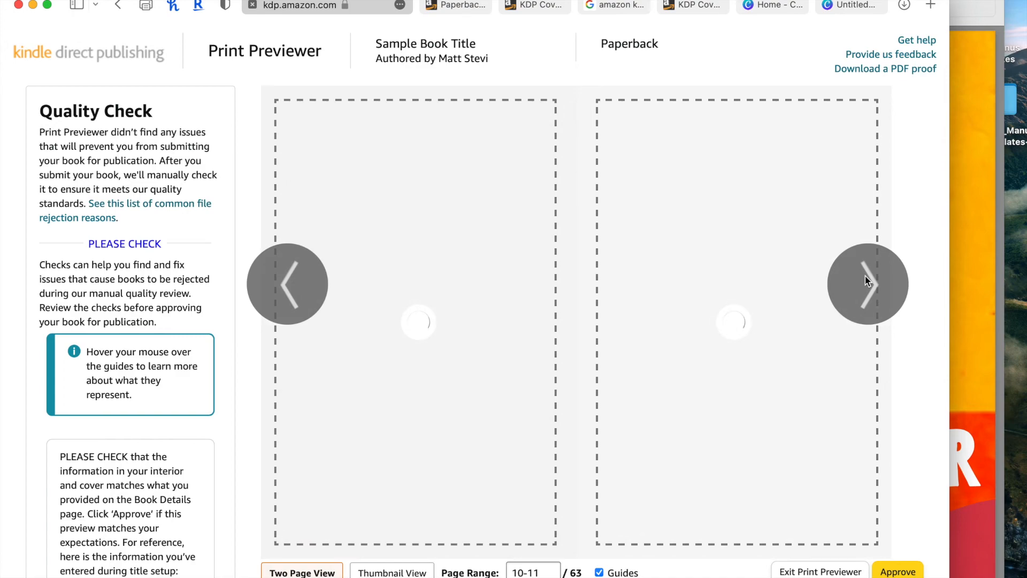
{"action": "left_click", "coordinate": [865, 276]}
{"action": "left_click", "coordinate": [865, 276]}
{"action": "left_click", "coordinate": [865, 276]}
{"action": "left_click", "coordinate": [866, 276]}
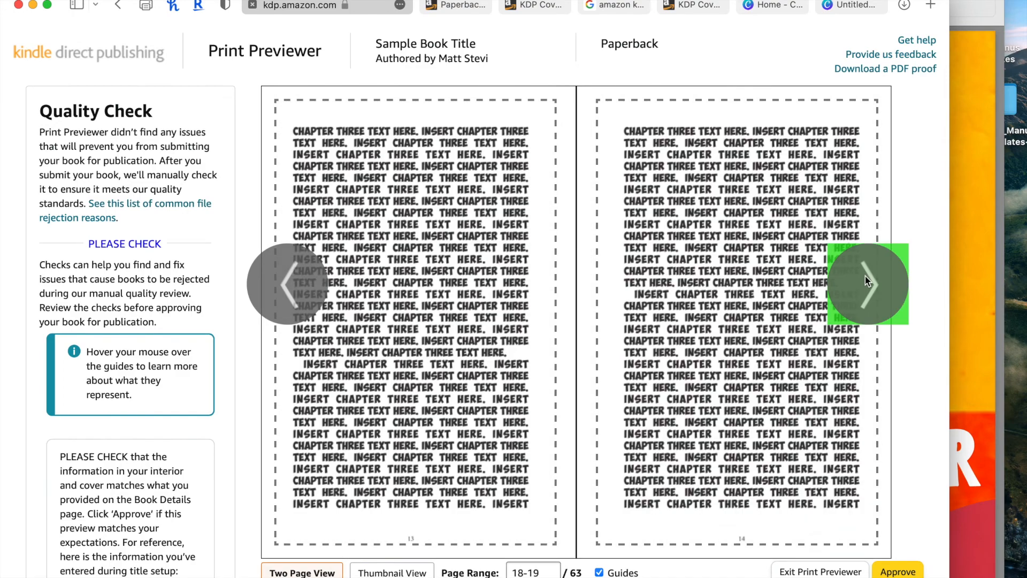
{"action": "left_click", "coordinate": [865, 276]}
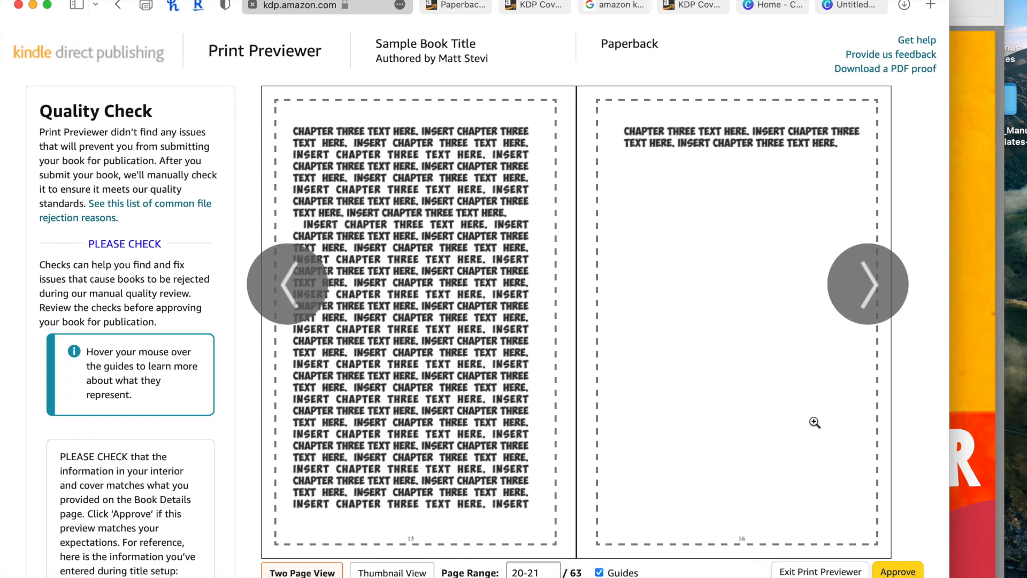
{"action": "left_click", "coordinate": [905, 573]}
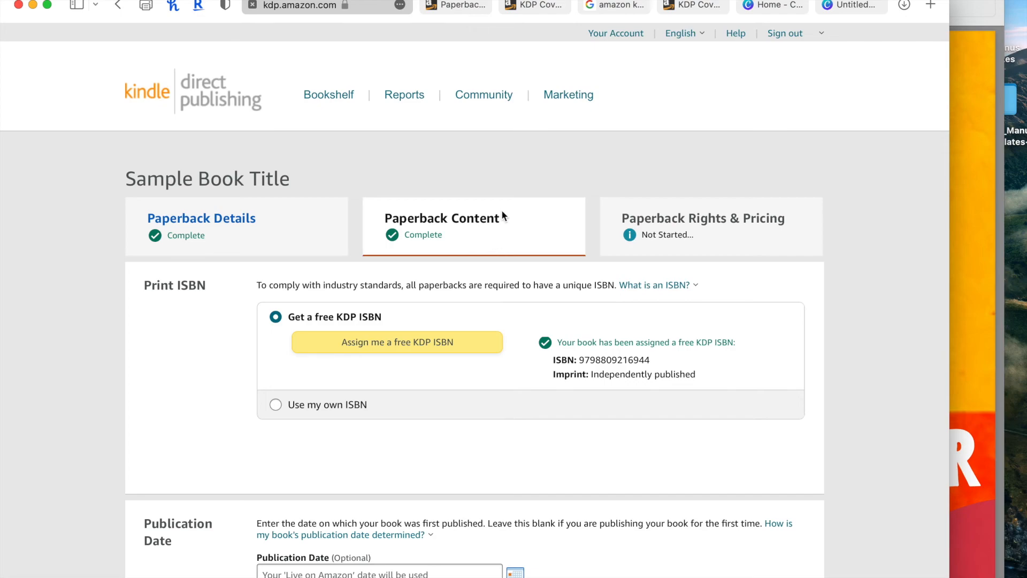
Review the paperback content settings and printing cost summary, save them and continue to the rights and pricing page.
{"action": "scroll", "coordinate": [502, 209], "scroll_direction": "down", "scroll_amount": 20}
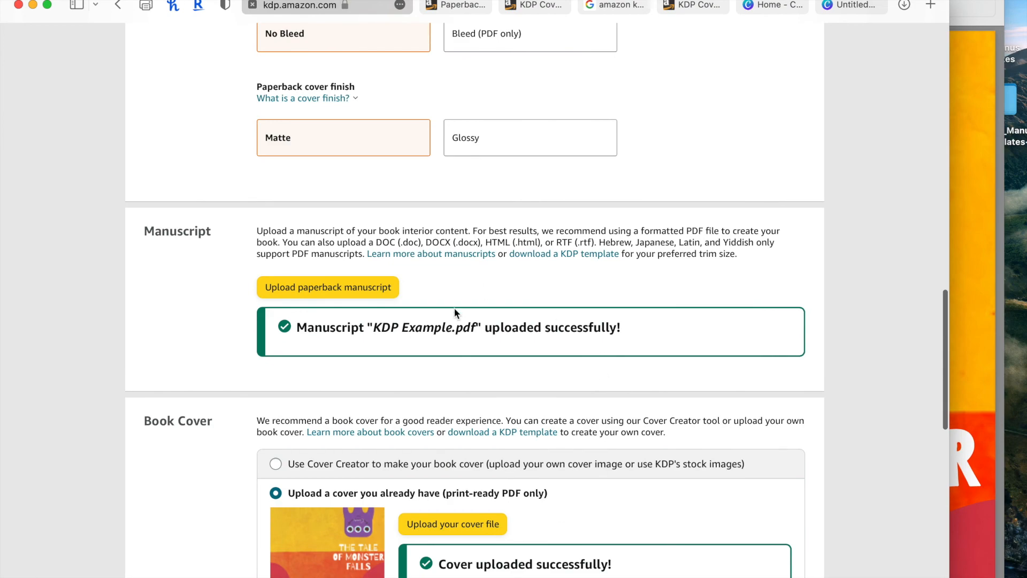
{"action": "scroll", "coordinate": [884, 189], "scroll_direction": "down", "scroll_amount": 15}
{"action": "scroll", "coordinate": [884, 188], "scroll_direction": "up", "scroll_amount": 3}
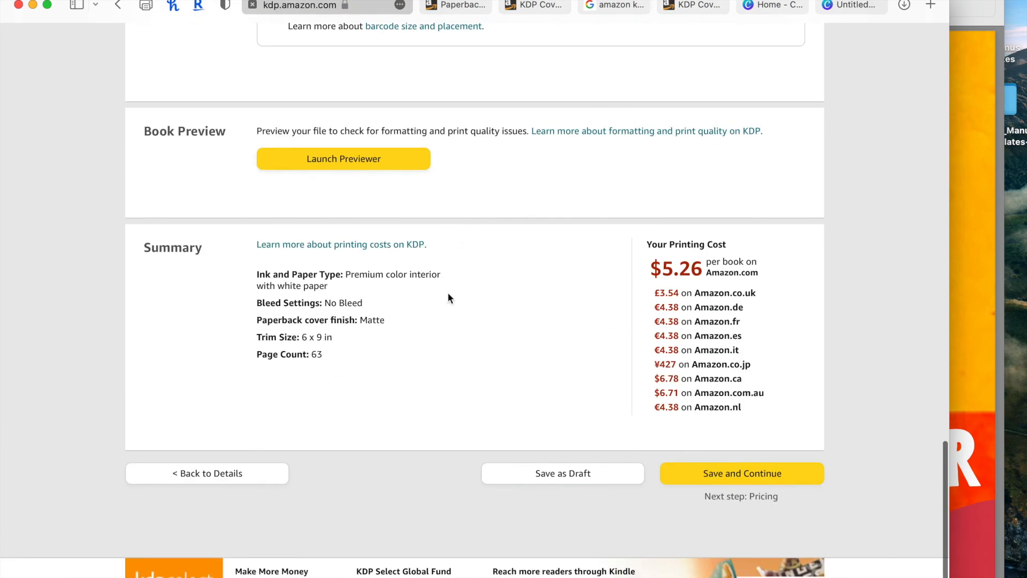
{"action": "scroll", "coordinate": [654, 268], "scroll_direction": "down", "scroll_amount": 1}
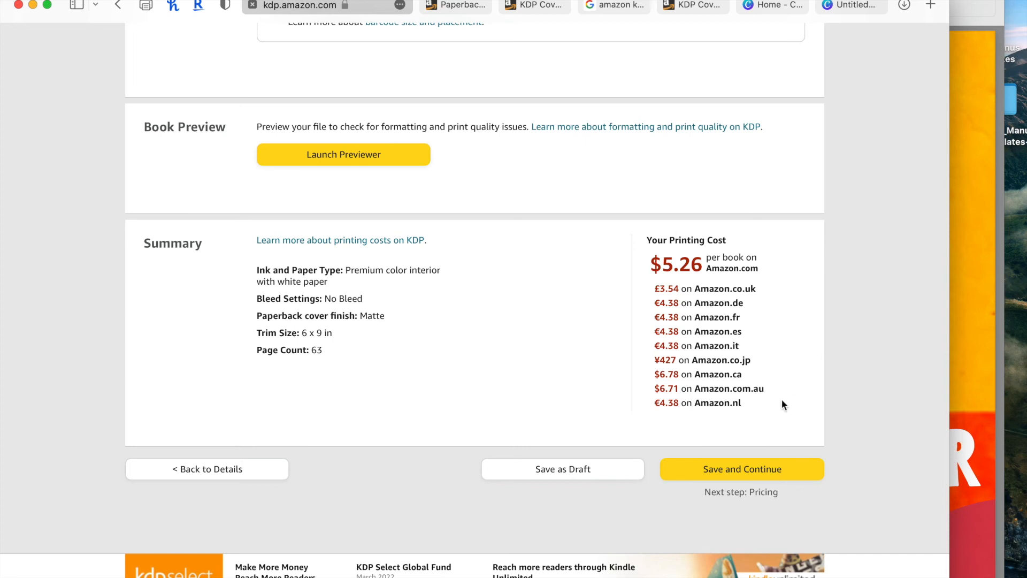
{"action": "left_click", "coordinate": [748, 473]}
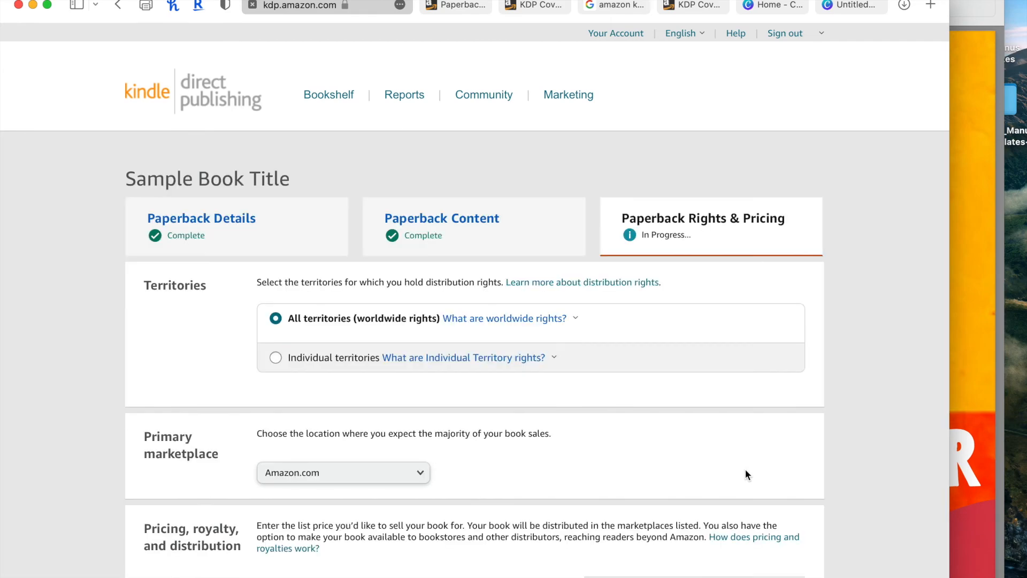
Review the territory rights and the available primary marketplaces, keeping Amazon.com as the primary marketplace.
{"action": "scroll", "coordinate": [869, 301], "scroll_direction": "down", "scroll_amount": 3}
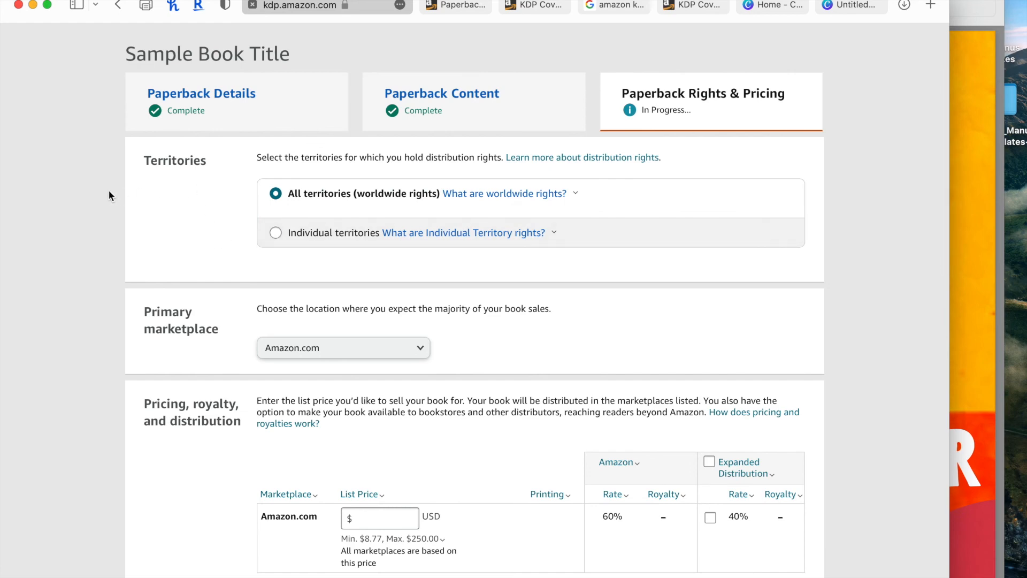
{"action": "scroll", "coordinate": [103, 192], "scroll_direction": "down", "scroll_amount": 3}
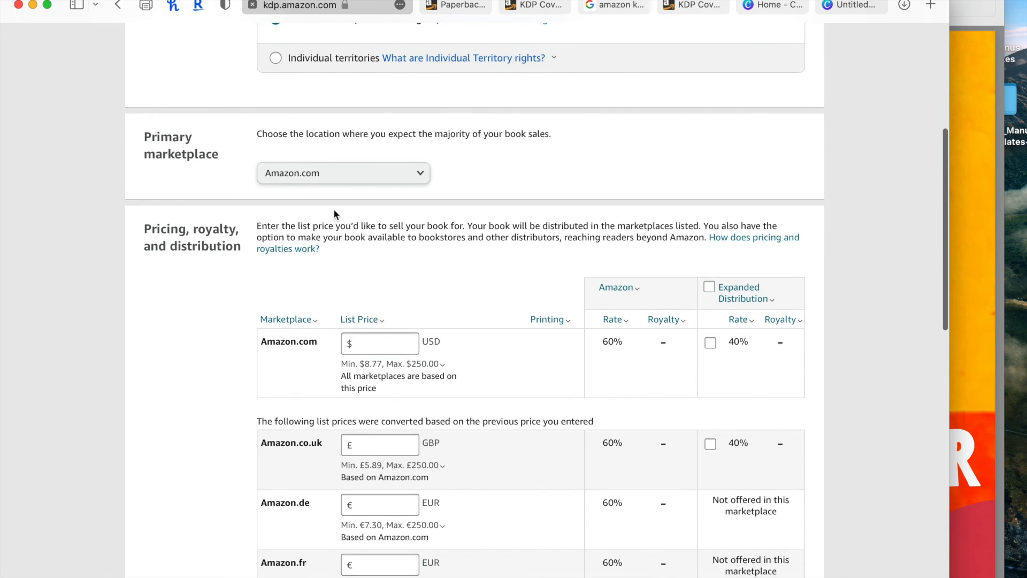
{"action": "left_click", "coordinate": [399, 172]}
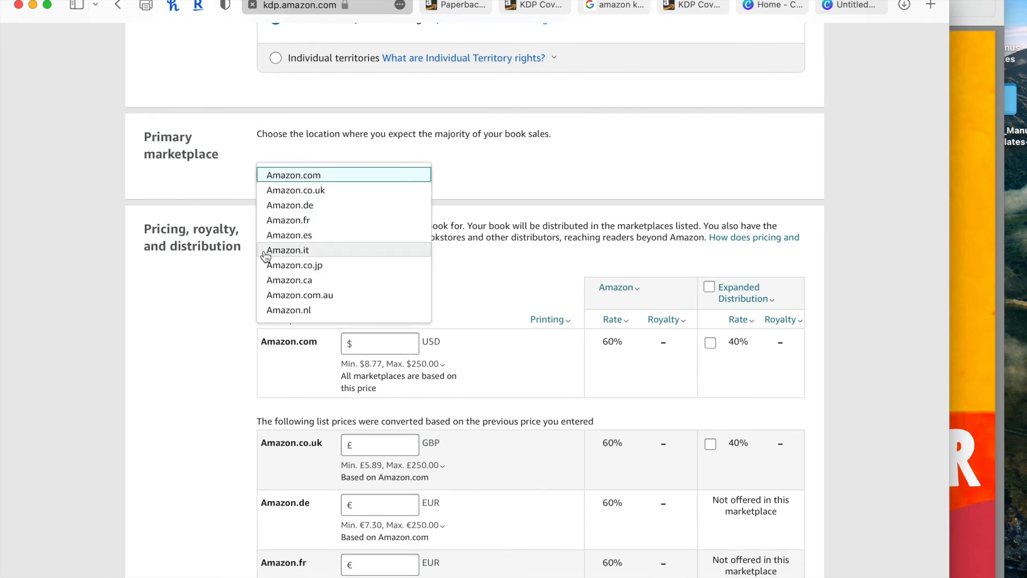
{"action": "left_click", "coordinate": [182, 274]}
Check how the minimum list price for Amazon.com is determined and set its list price to 9 USD.
{"action": "scroll", "coordinate": [182, 273], "scroll_direction": "down", "scroll_amount": 3}
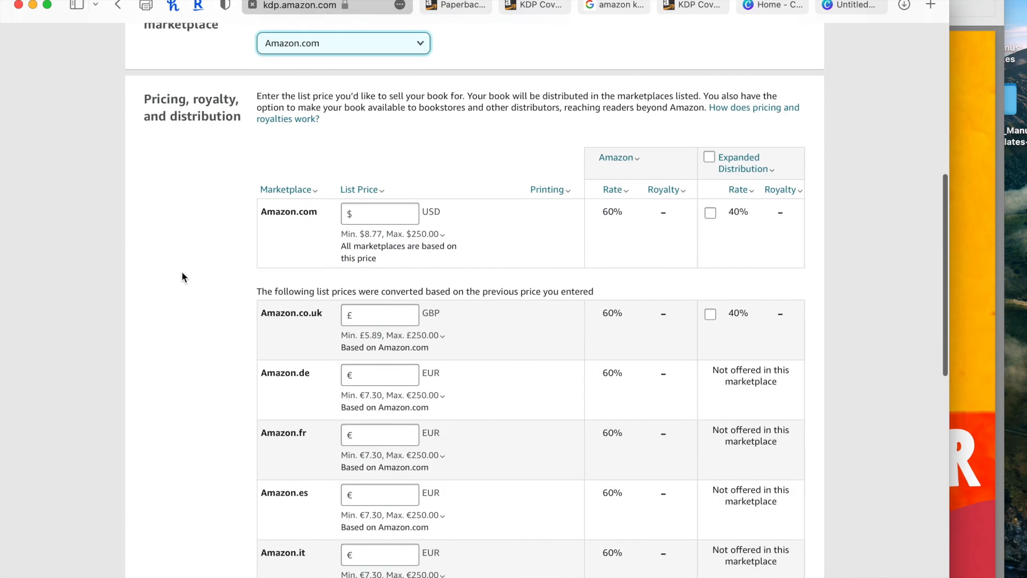
{"action": "left_click", "coordinate": [340, 232]}
{"action": "left_click", "coordinate": [339, 232]}
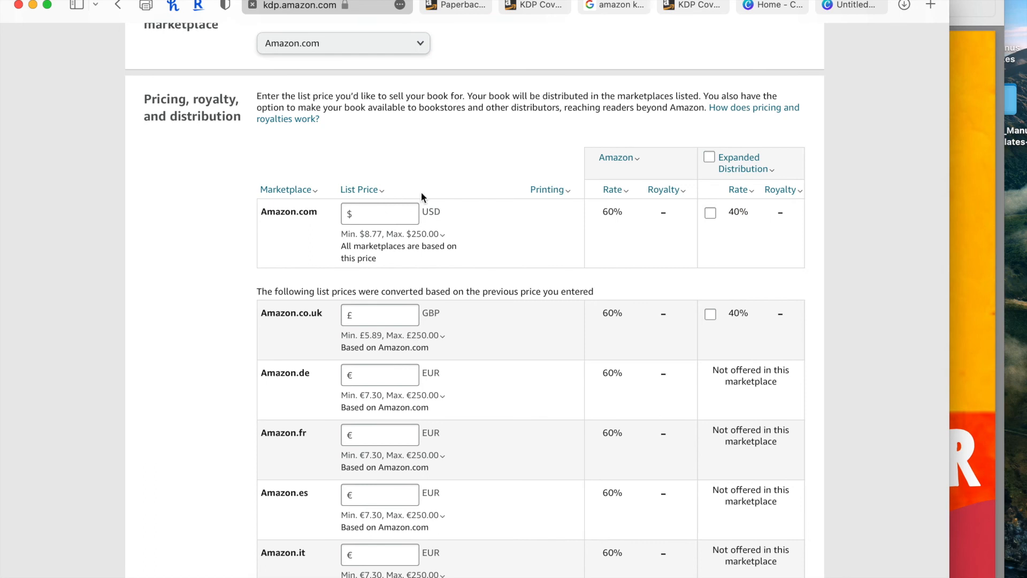
{"action": "left_click", "coordinate": [343, 234]}
{"action": "left_click_drag", "start_coordinate": [342, 234], "coordinate": [386, 235]}
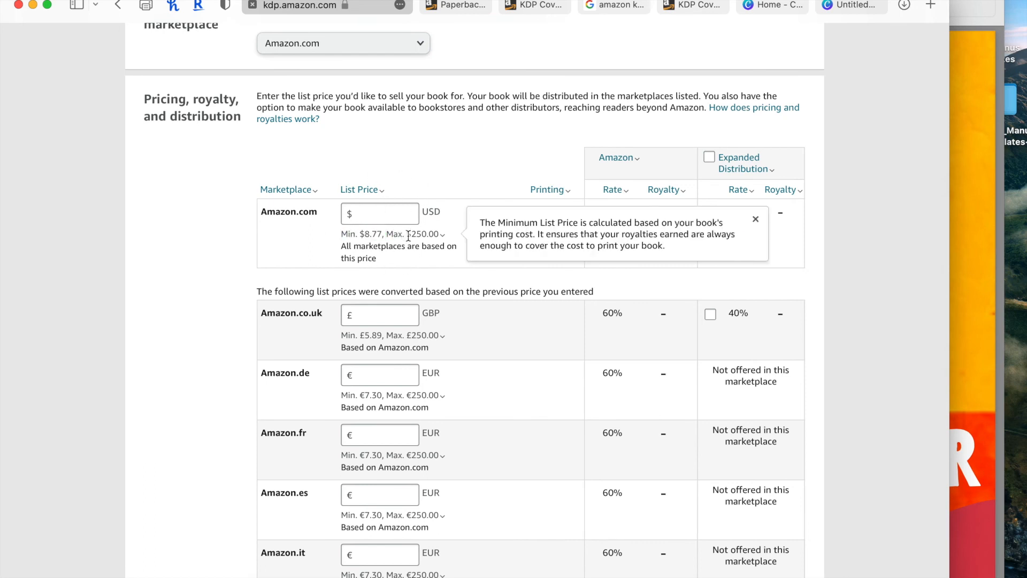
{"action": "left_click", "coordinate": [446, 184]}
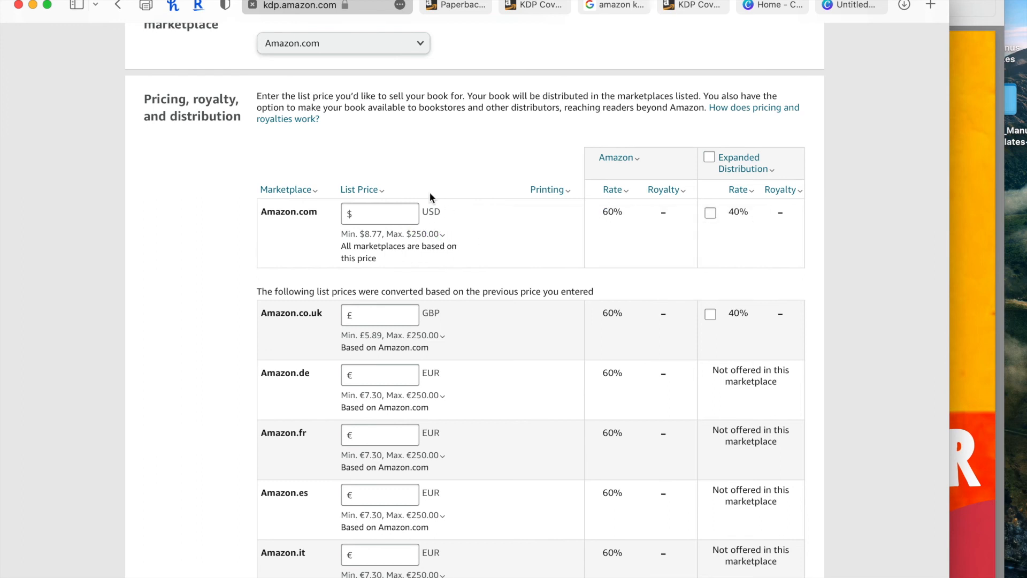
{"action": "left_click", "coordinate": [412, 209]}
{"action": "type", "text": "9"}
{"action": "left_click", "coordinate": [434, 172]}
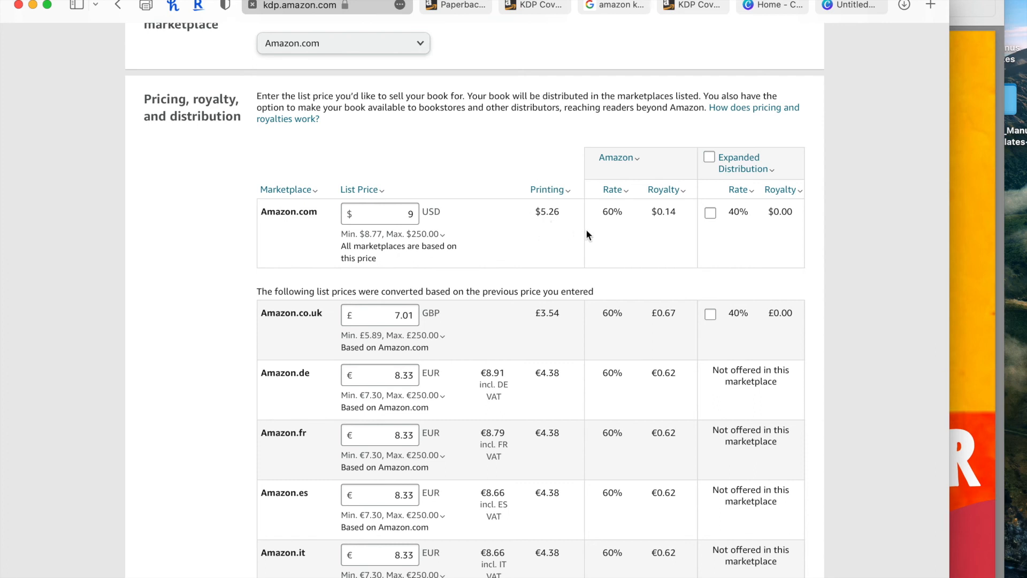
Read the royalty rate explanation and look over the converted prices and royalties for the other marketplaces.
{"action": "left_click", "coordinate": [613, 193]}
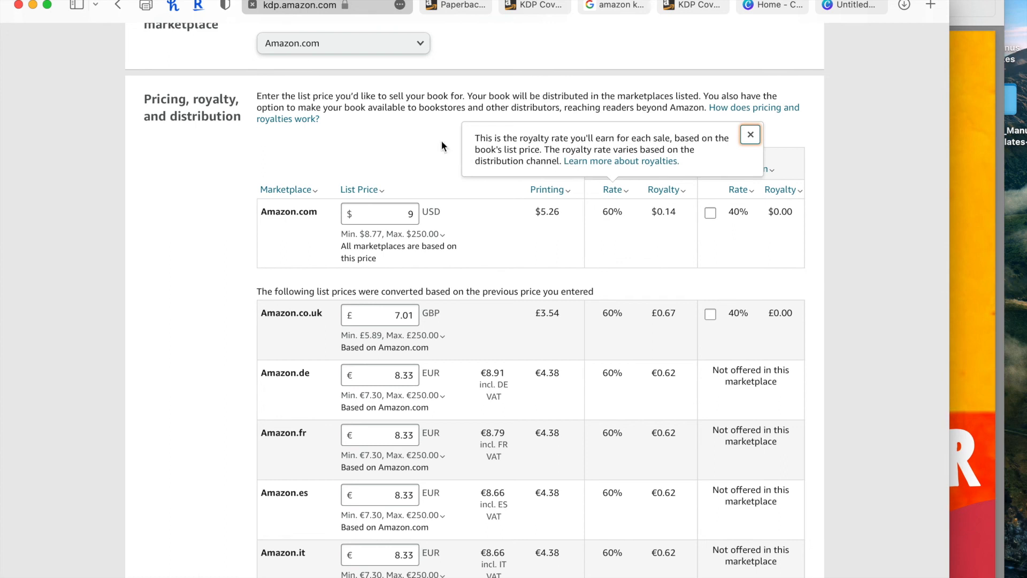
{"action": "left_click", "coordinate": [477, 220]}
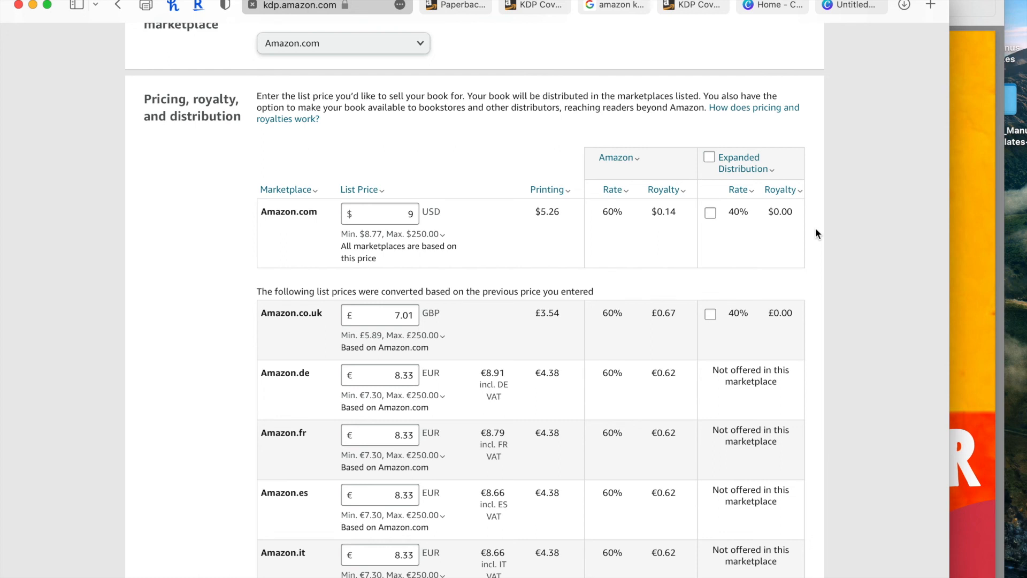
{"action": "scroll", "coordinate": [815, 227], "scroll_direction": "down", "scroll_amount": 5}
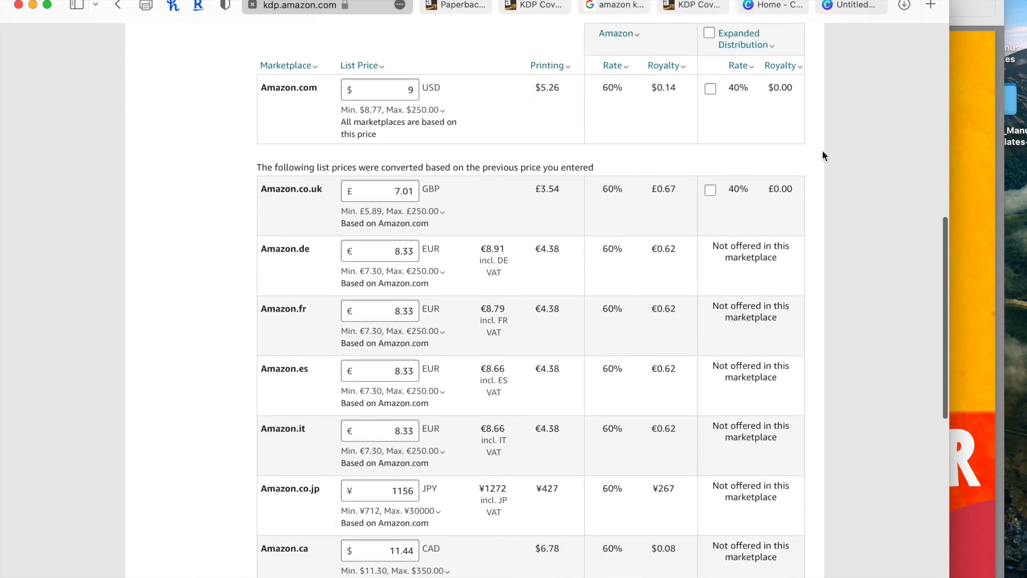
{"action": "scroll", "coordinate": [822, 149], "scroll_direction": "down", "scroll_amount": 3}
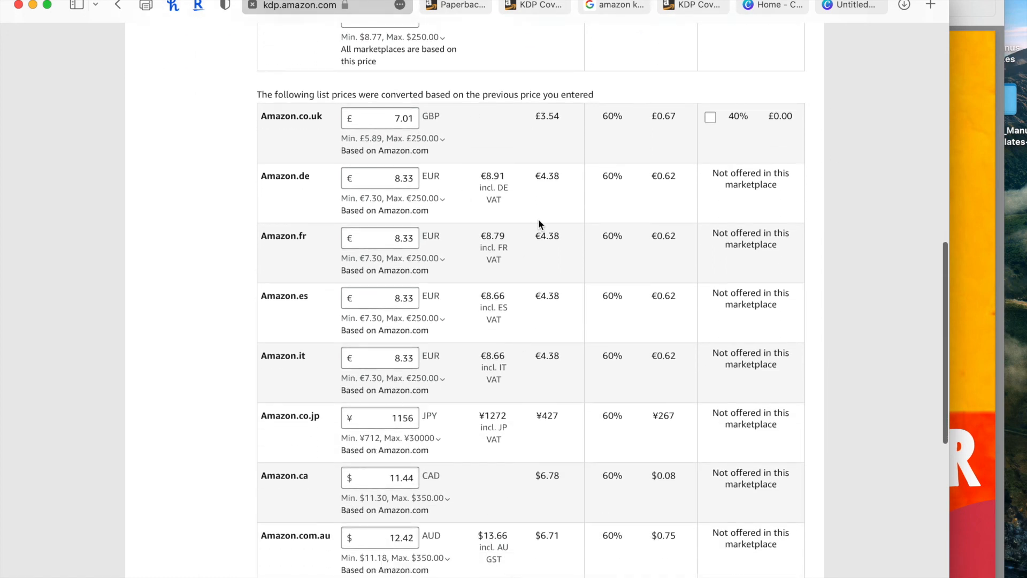
{"action": "scroll", "coordinate": [868, 196], "scroll_direction": "down", "scroll_amount": 18}
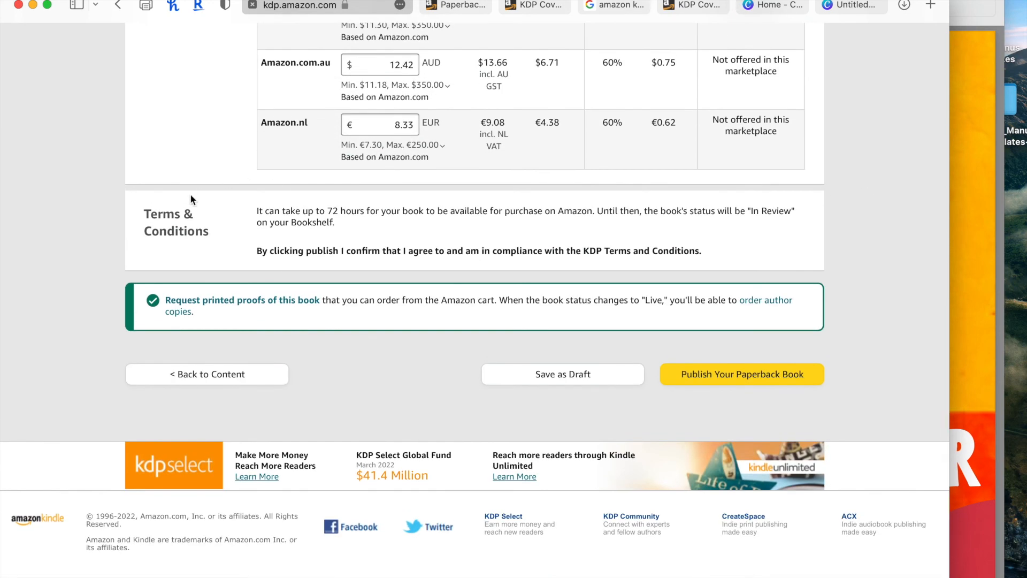
Read the publishing time and review status notes in the terms, and the conditions for ordering printed proofs and author copies.
{"action": "left_click_drag", "start_coordinate": [259, 210], "coordinate": [501, 222]}
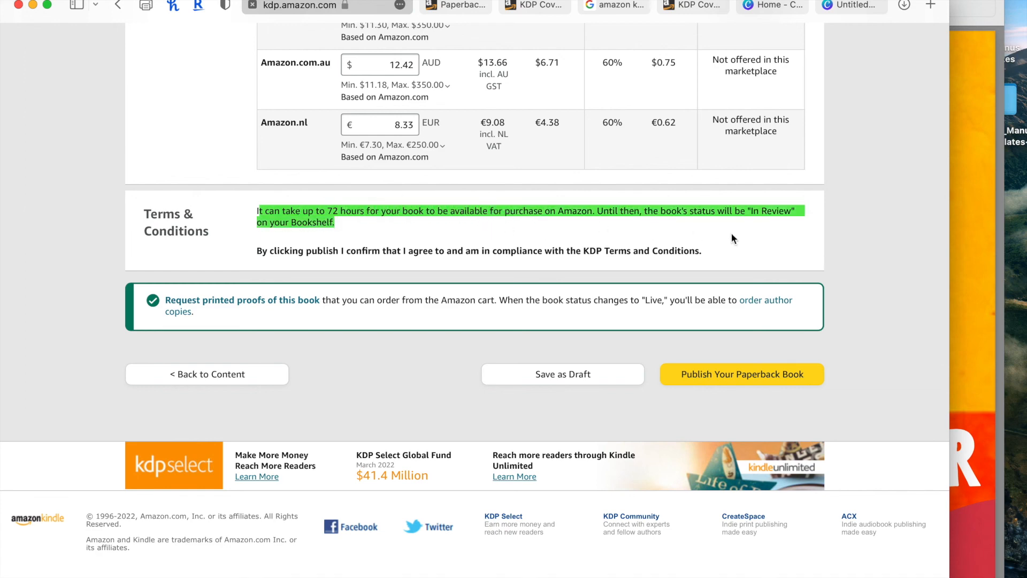
{"action": "left_click", "coordinate": [841, 227]}
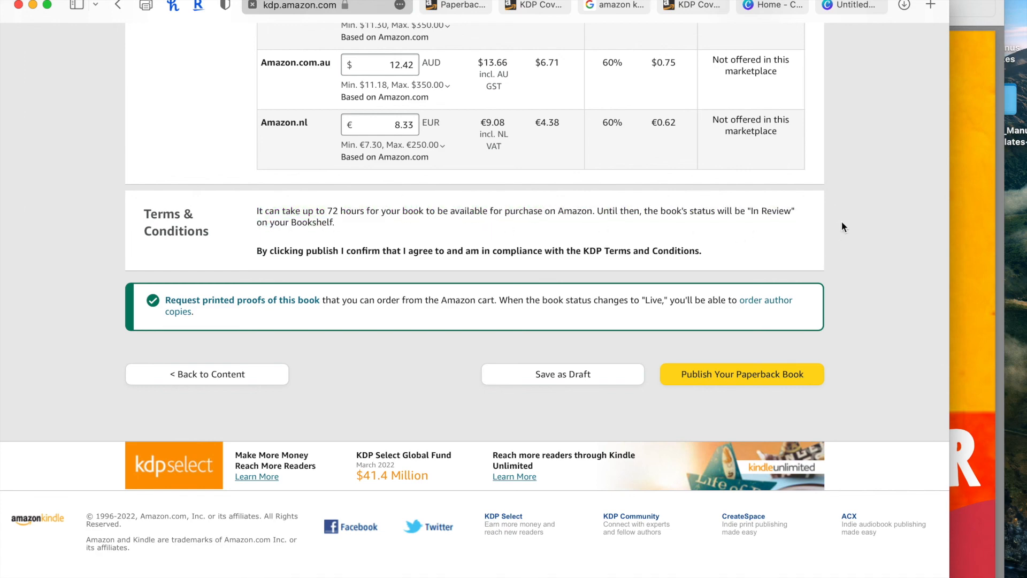
{"action": "left_click_drag", "start_coordinate": [748, 211], "coordinate": [811, 211]}
{"action": "left_click_drag", "start_coordinate": [326, 211], "coordinate": [357, 211]}
{"action": "left_click", "coordinate": [863, 138]}
{"action": "left_click_drag", "start_coordinate": [497, 299], "coordinate": [672, 298]}
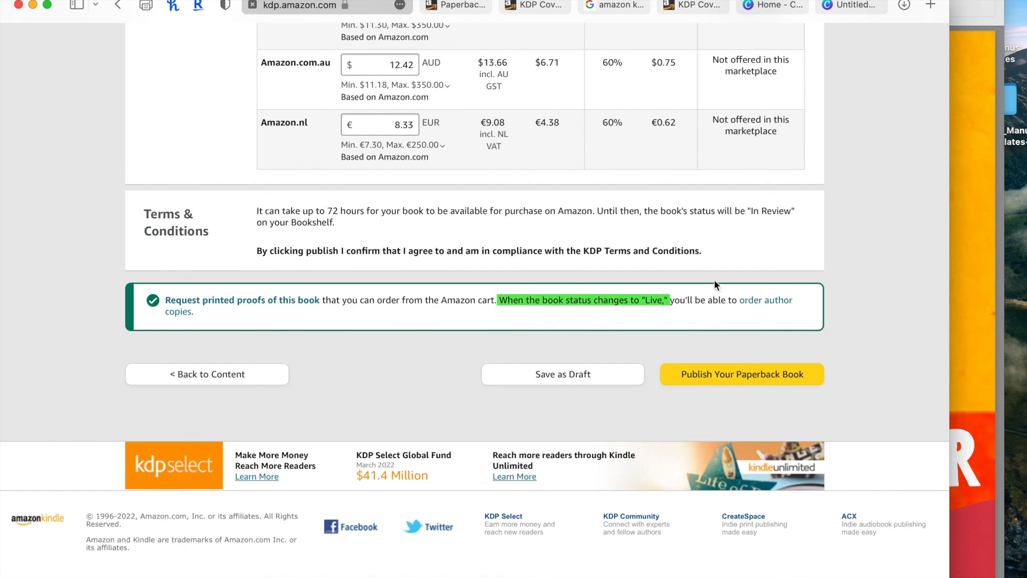
Recheck the marketplace list prices and royalties, the availability time in the terms, and the top of the pricing page.
{"action": "scroll", "coordinate": [368, 359], "scroll_direction": "up", "scroll_amount": 15}
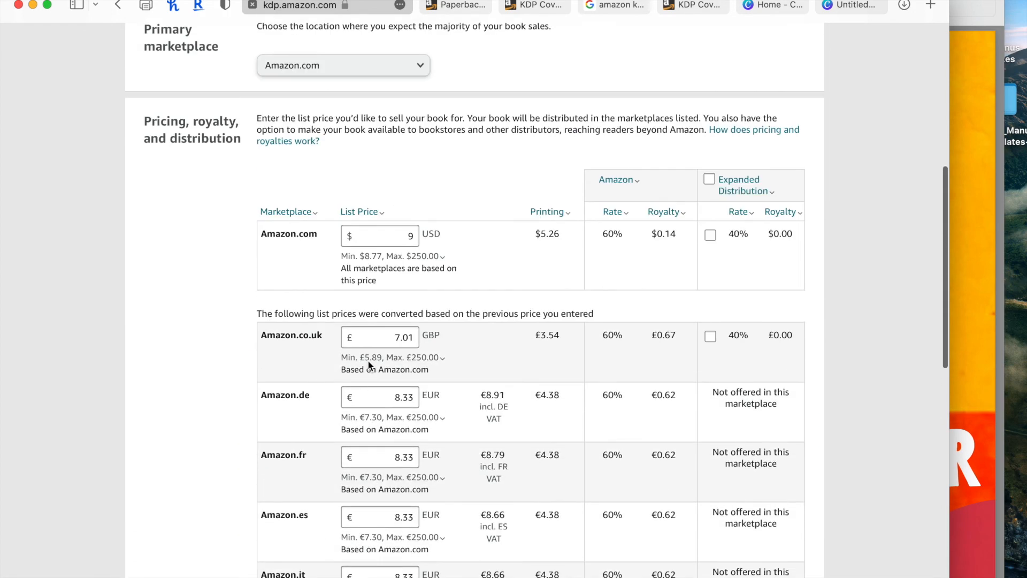
{"action": "left_click", "coordinate": [368, 359]}
{"action": "left_click", "coordinate": [575, 208]}
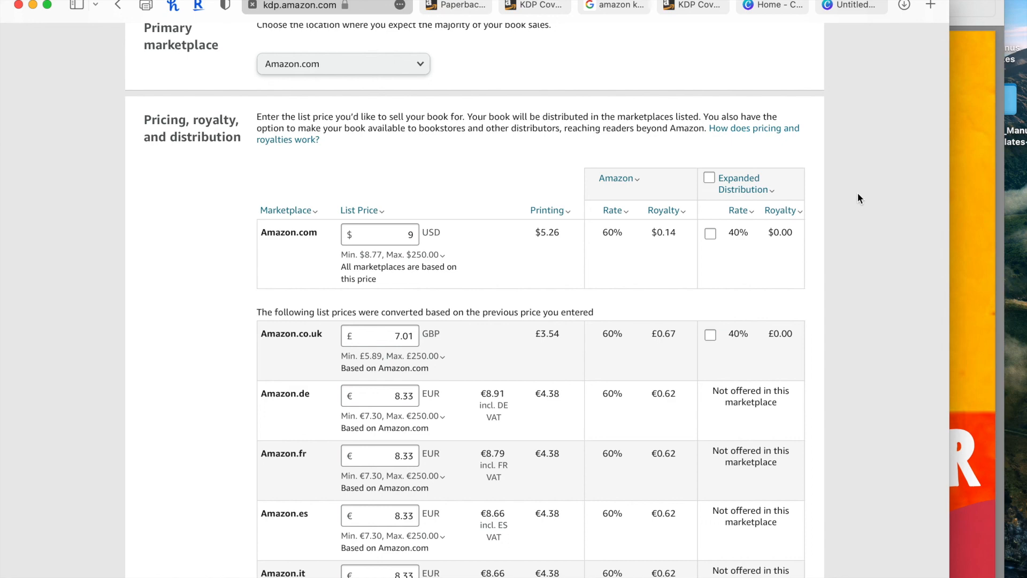
{"action": "scroll", "coordinate": [870, 206], "scroll_direction": "down", "scroll_amount": 10}
{"action": "scroll", "coordinate": [894, 267], "scroll_direction": "down", "scroll_amount": 2}
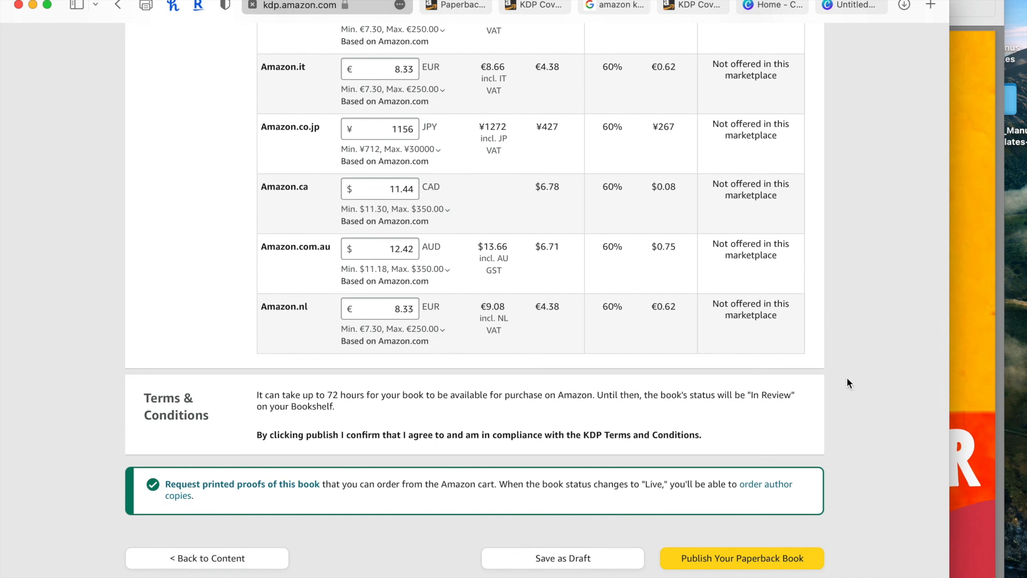
{"action": "scroll", "coordinate": [847, 379], "scroll_direction": "down", "scroll_amount": 3}
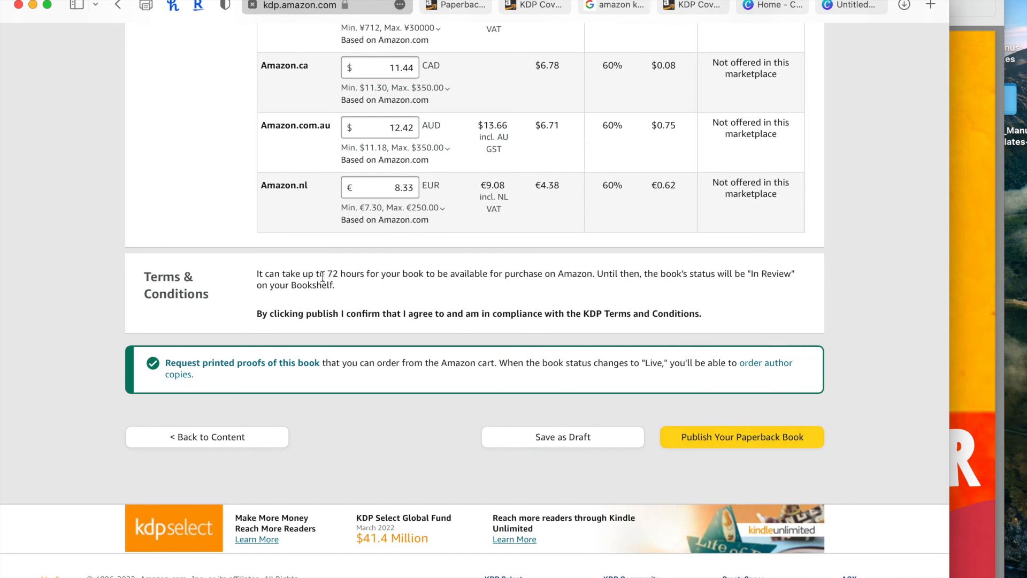
{"action": "left_click_drag", "start_coordinate": [292, 274], "coordinate": [380, 275]}
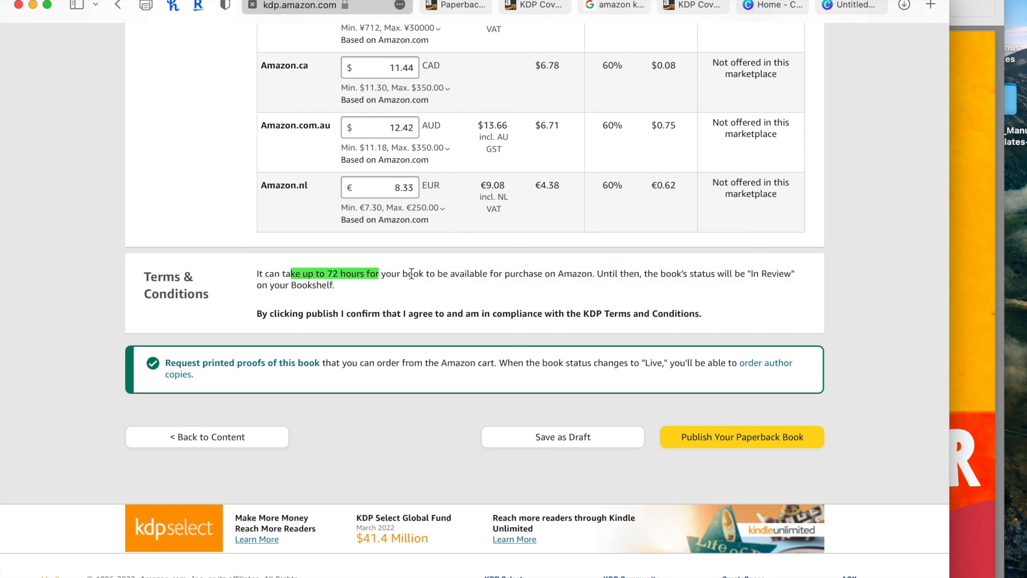
{"action": "left_click", "coordinate": [412, 274]}
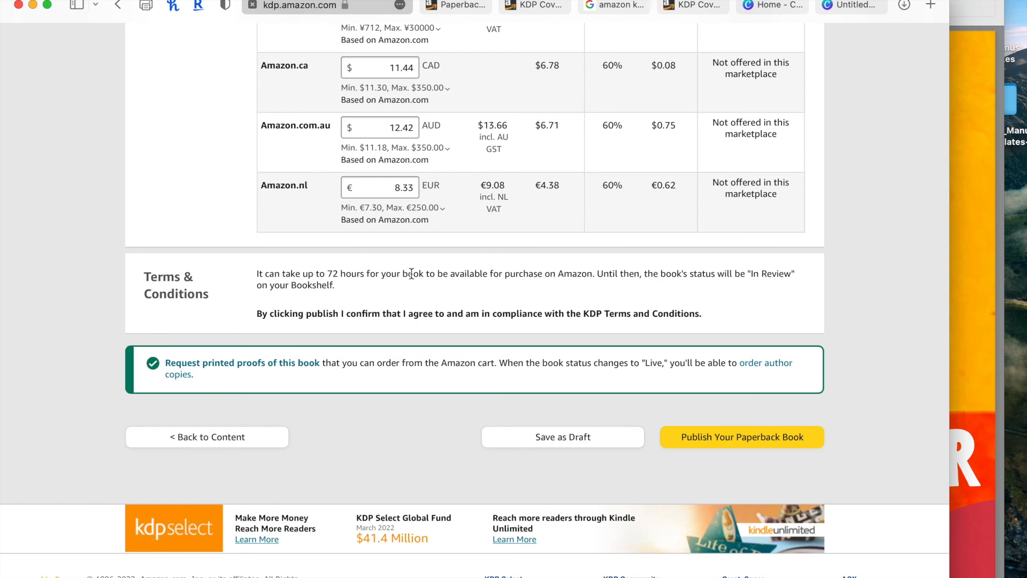
{"action": "scroll", "coordinate": [411, 273], "scroll_direction": "up", "scroll_amount": 20}
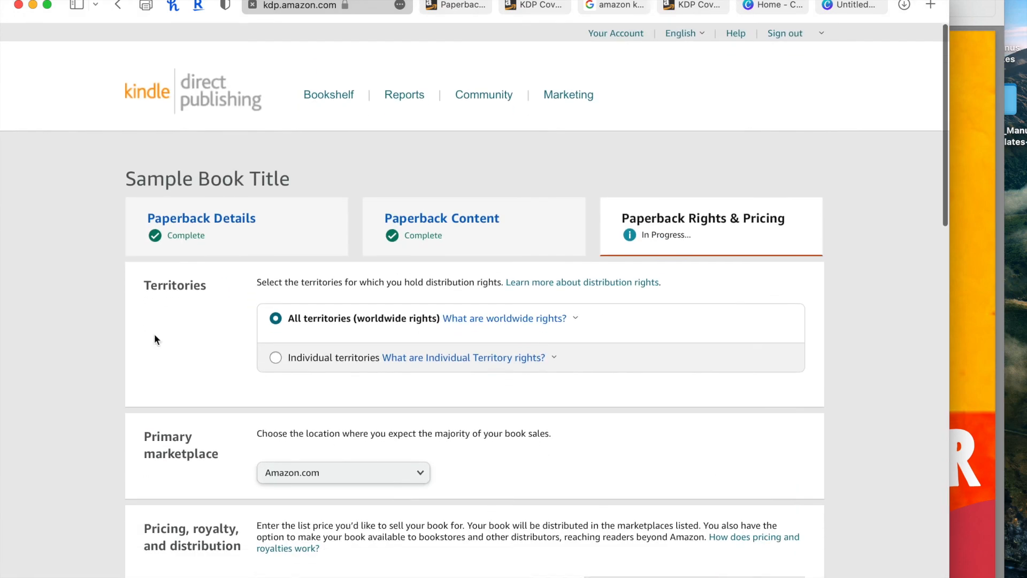